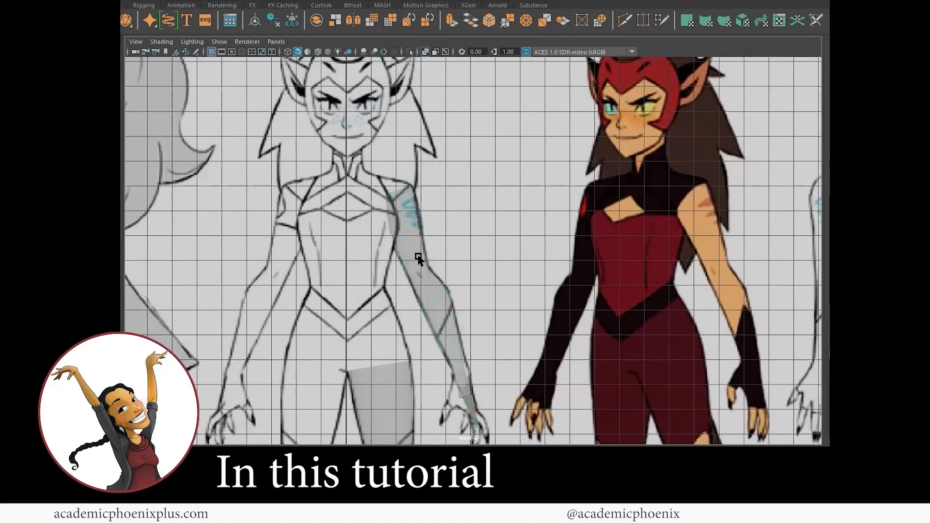
Select imagePlane1 and enlarge the perspective view around the Catra sheet
scroll(405, 272, down, 5)
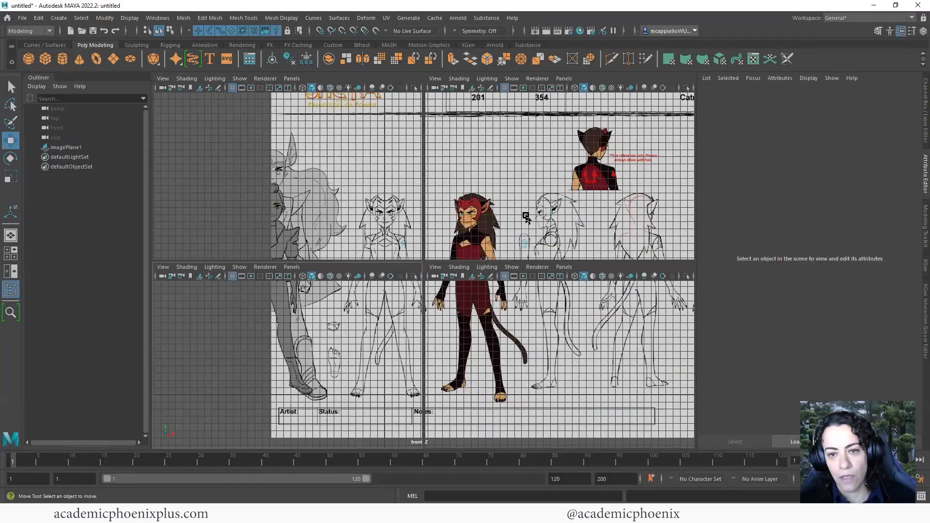
scroll(469, 199, down, 5)
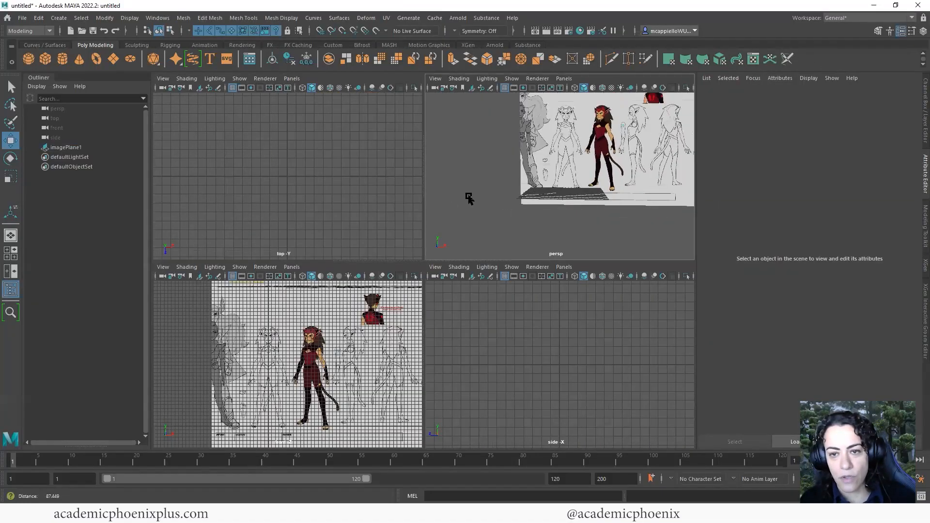
alt+drag(461, 214, 512, 213)
click(563, 202)
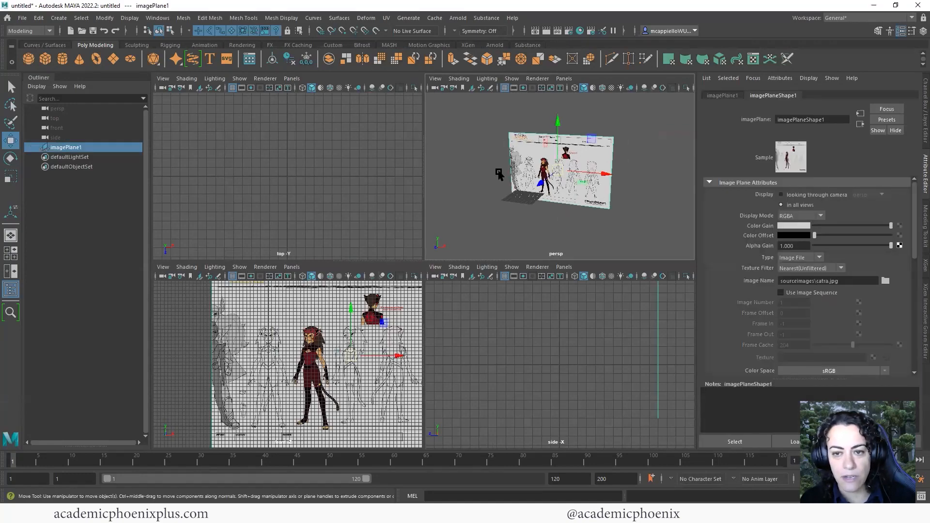
scroll(504, 175, up, 3)
key(space)
Pan and tumble around the sheet, then maximize the front view alone
scroll(519, 281, up, 3)
scroll(519, 281, up, 2)
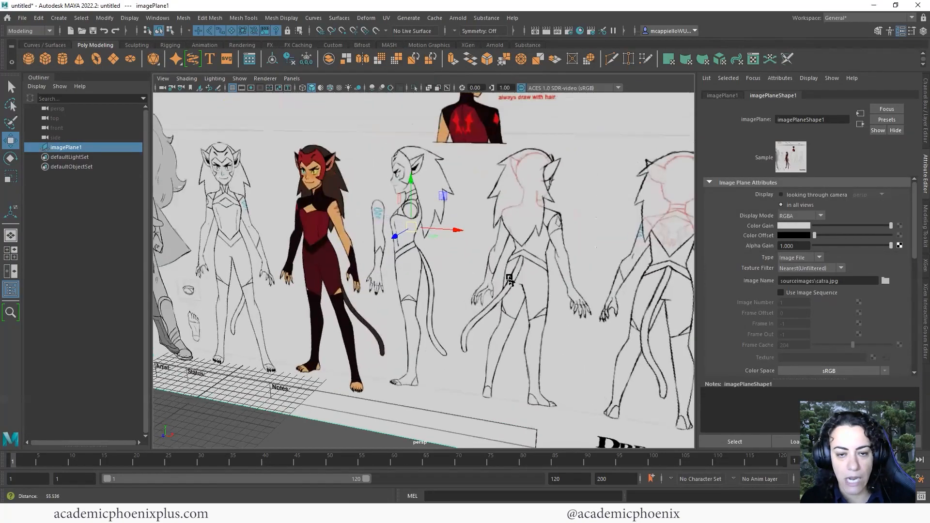
alt+middle_drag(515, 281, 543, 304)
scroll(401, 368, down, 5)
mouse_move(400, 368)
alt+mouse_down()
mouse_move(386, 368)
mouse_move(394, 364)
alt+mouse_up()
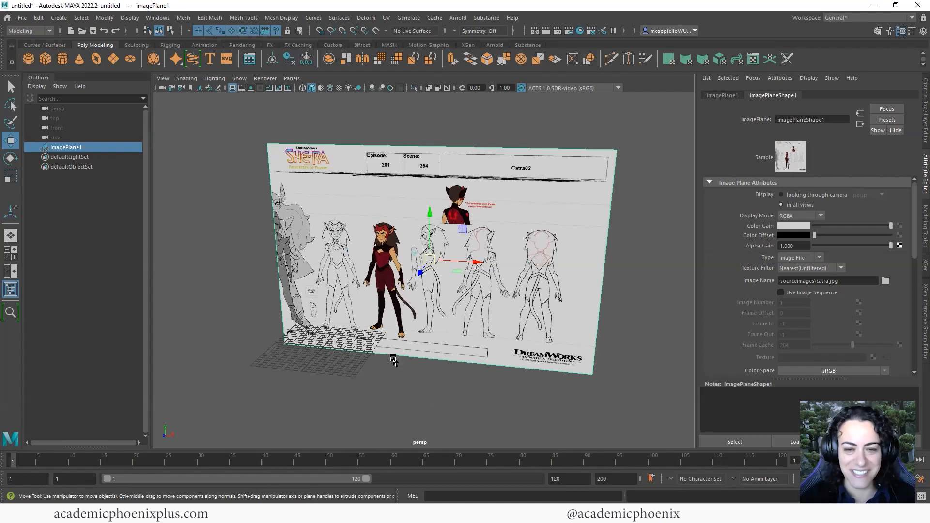
key(space)
key(space)
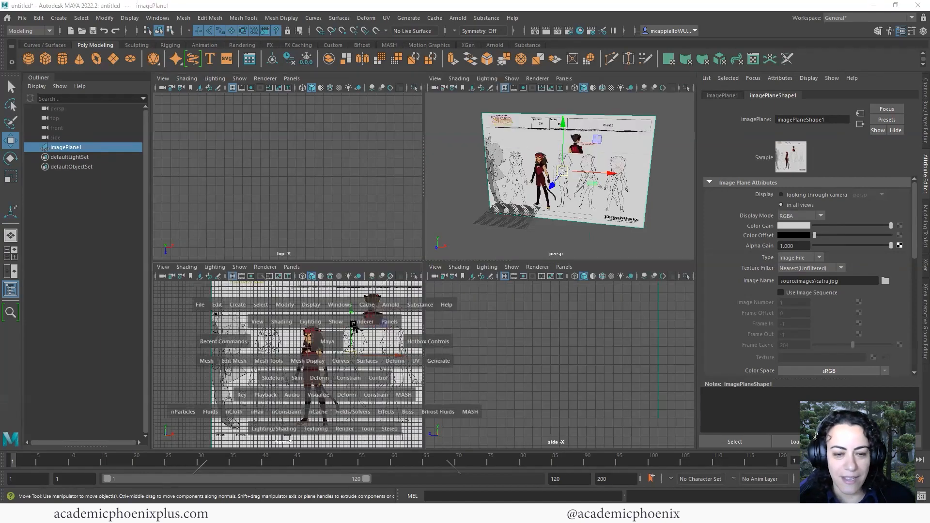
scroll(574, 308, up, 5)
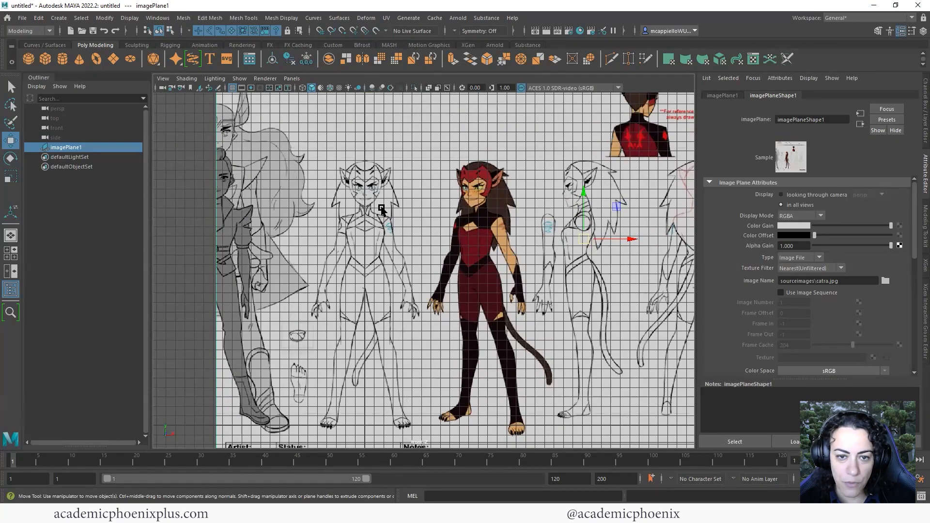
scroll(408, 171, down, 8)
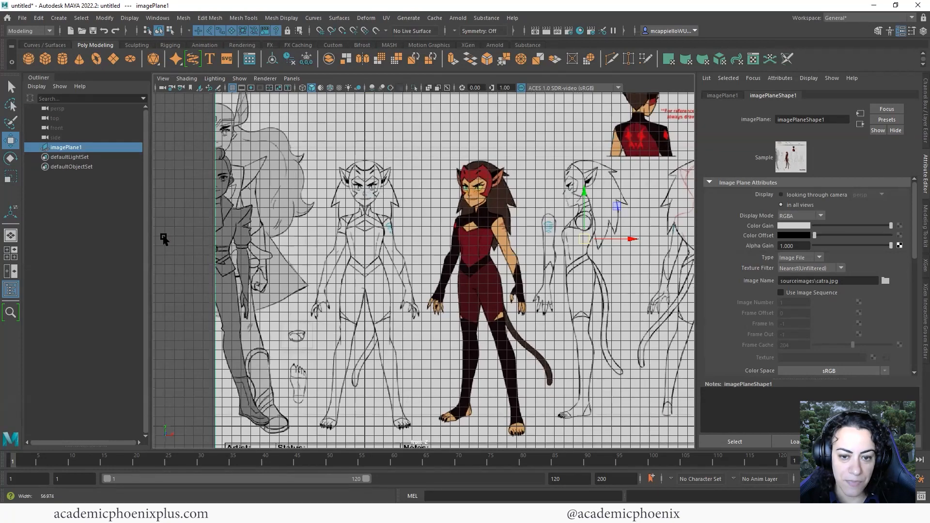
scroll(400, 340, down, 1)
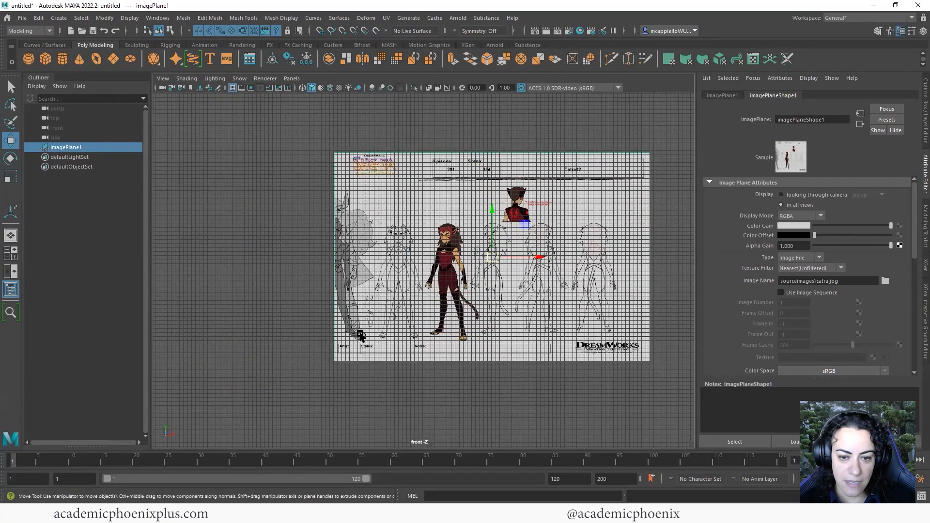
scroll(490, 281, up, 8)
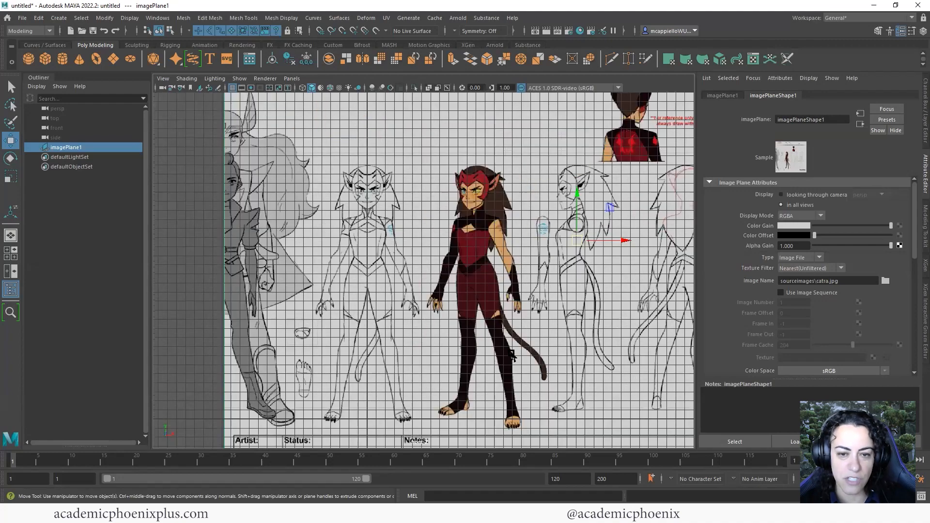
Duplicate imagePlane1 as imagePlane2 and set its Rotate Y to 90
key(space)
key(ctrl+d)
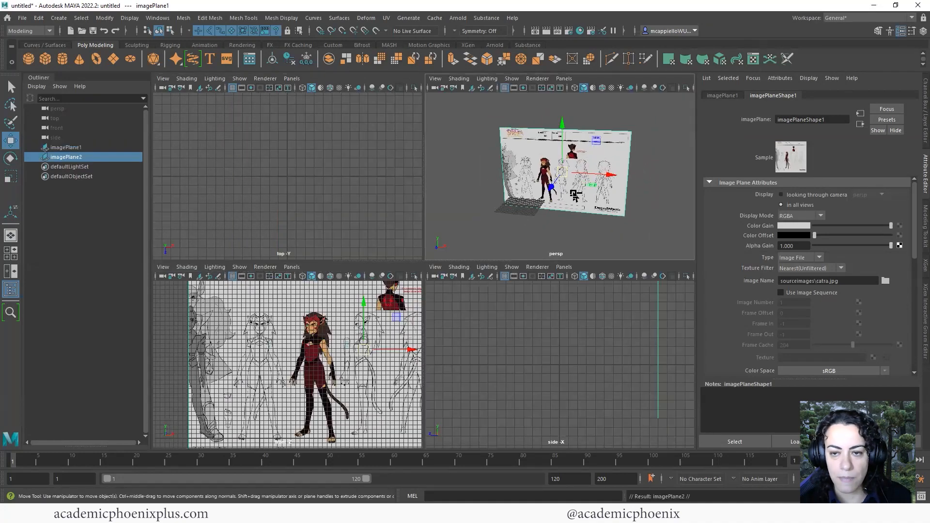
key(e)
drag(575, 187, 922, 126)
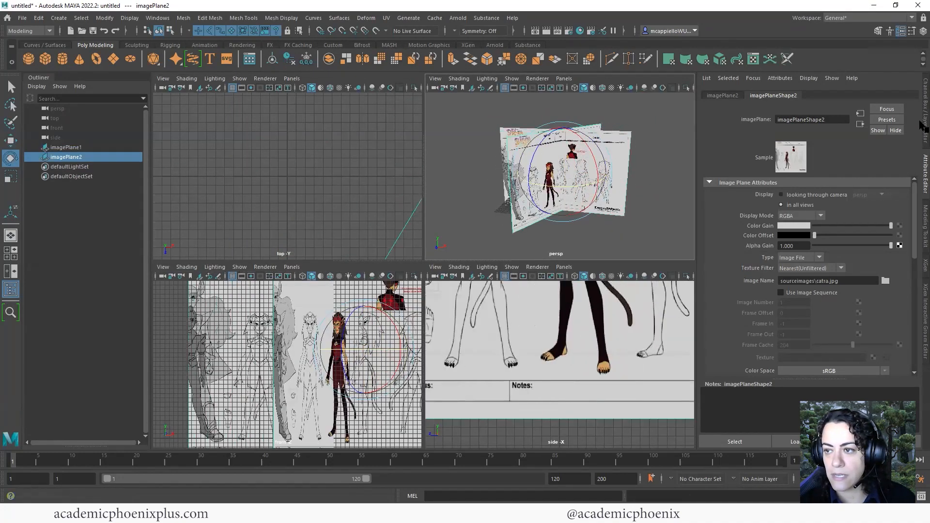
click(922, 126)
double_click(898, 138)
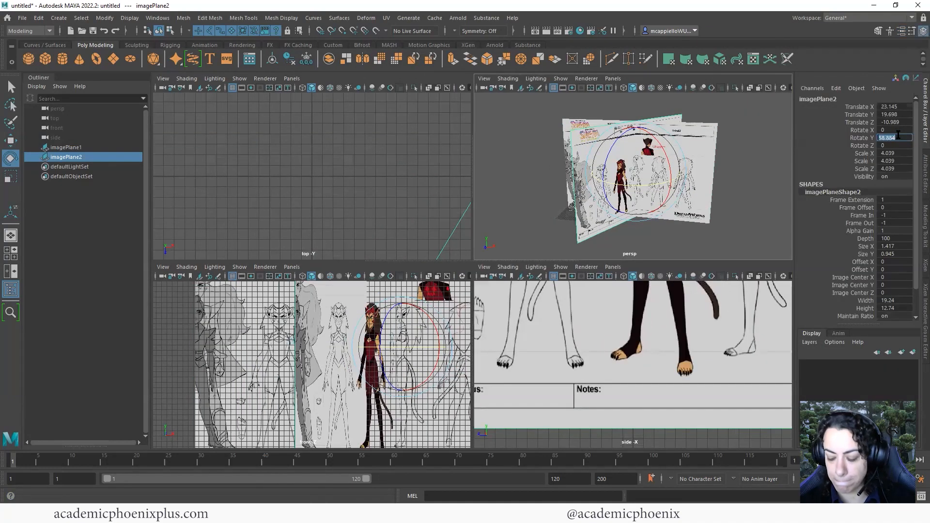
text(90)
key(Return)
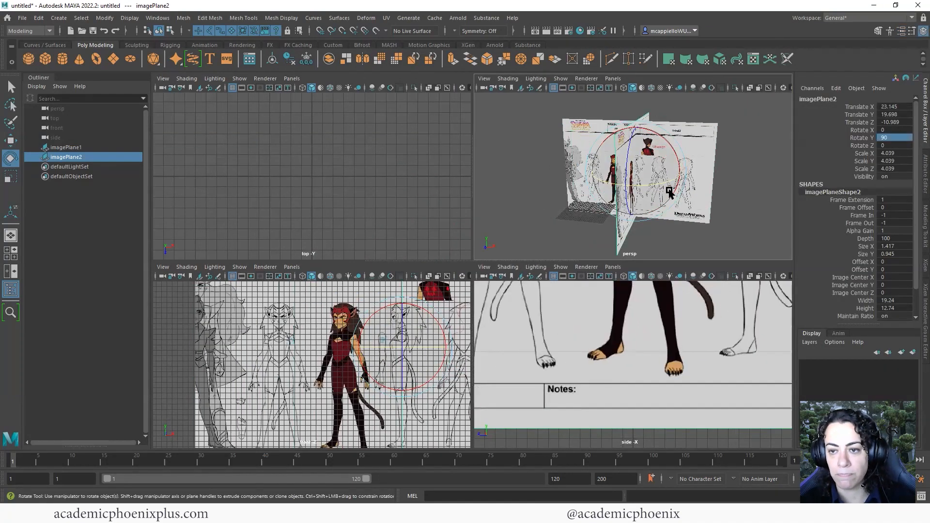
Move imagePlane2 to X -20.024 and Z 5.145, checking it in the side view
key(w)
drag(681, 171, 599, 173)
drag(534, 182, 527, 186)
scroll(558, 332, down, 4)
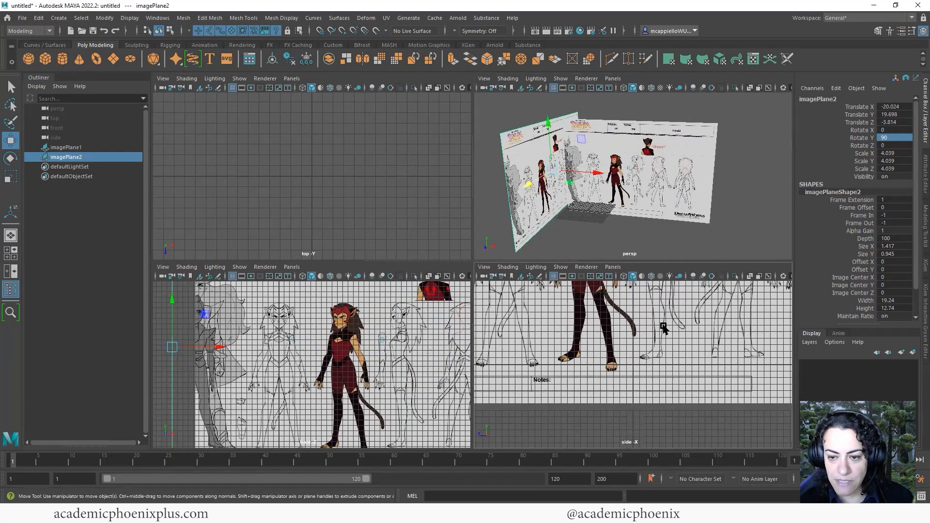
key(space)
alt+right_drag(520, 244, 434, 231)
alt+middle_drag(433, 231, 478, 313)
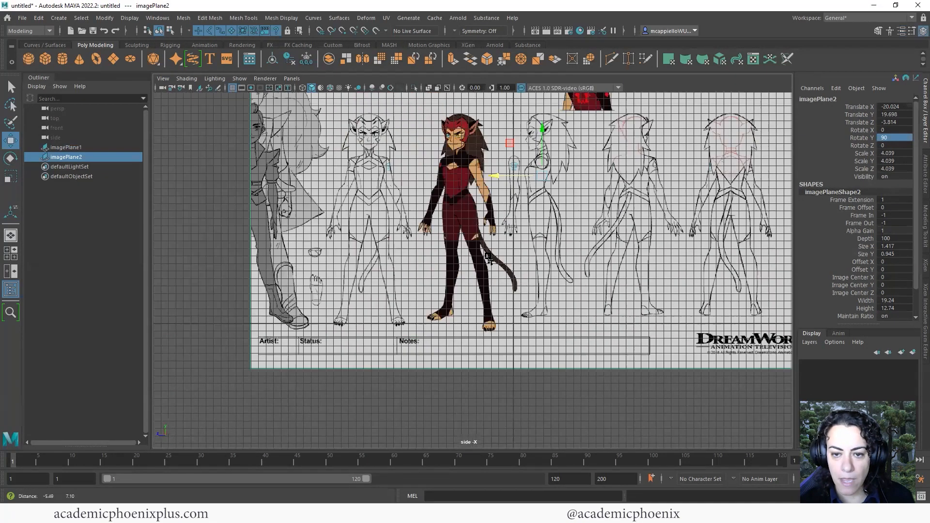
alt+right_drag(443, 259, 435, 258)
alt+middle_drag(435, 258, 426, 306)
middle_drag(540, 291, 504, 211)
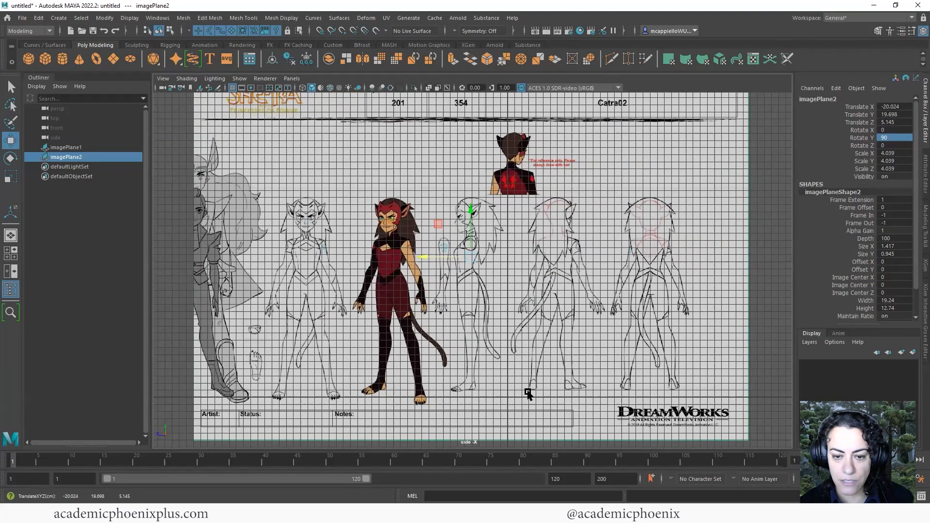
alt+middle_drag(528, 393, 541, 356)
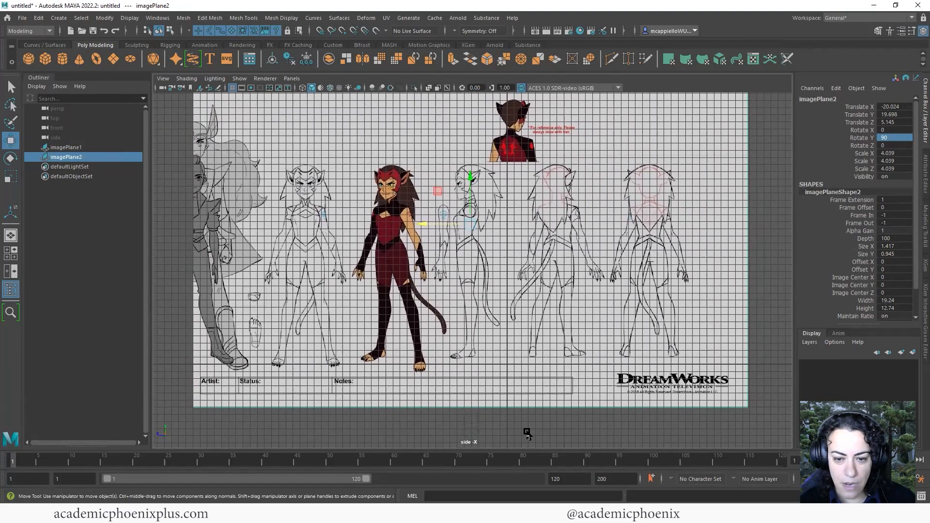
key(space)
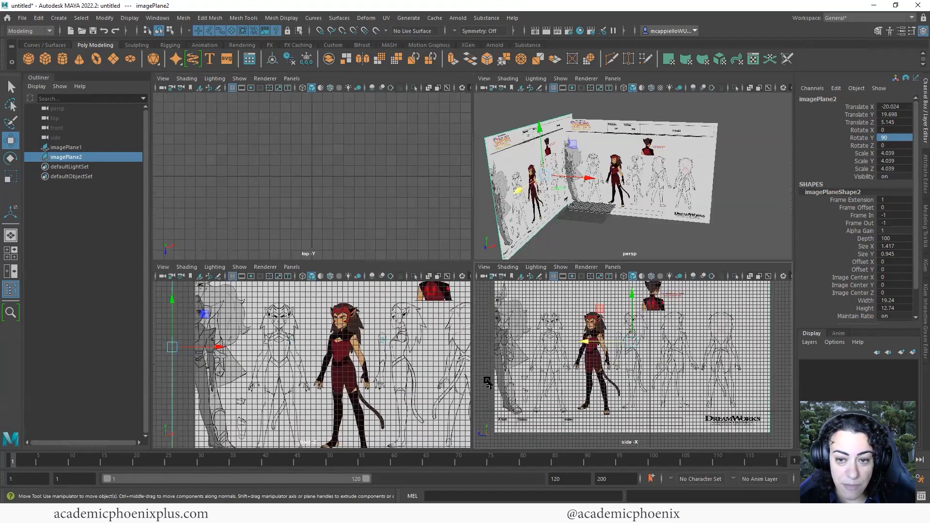
Select both image planes and lower them slightly, bringing imagePlane1 to Translate Y 18.754
shift+click(620, 190)
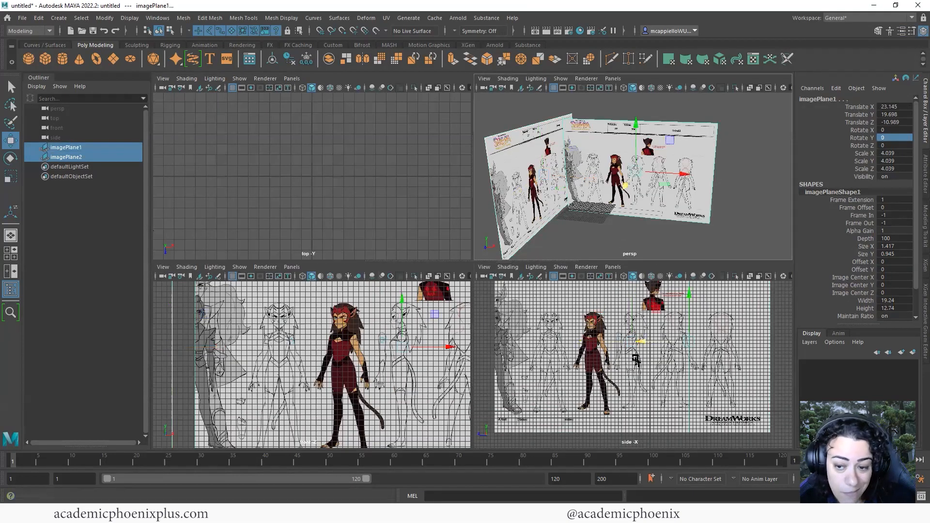
mouse_move(655, 363)
alt+right_down()
mouse_move(697, 378)
mouse_move(642, 353)
alt+right_up()
alt+middle_drag(657, 399, 636, 397)
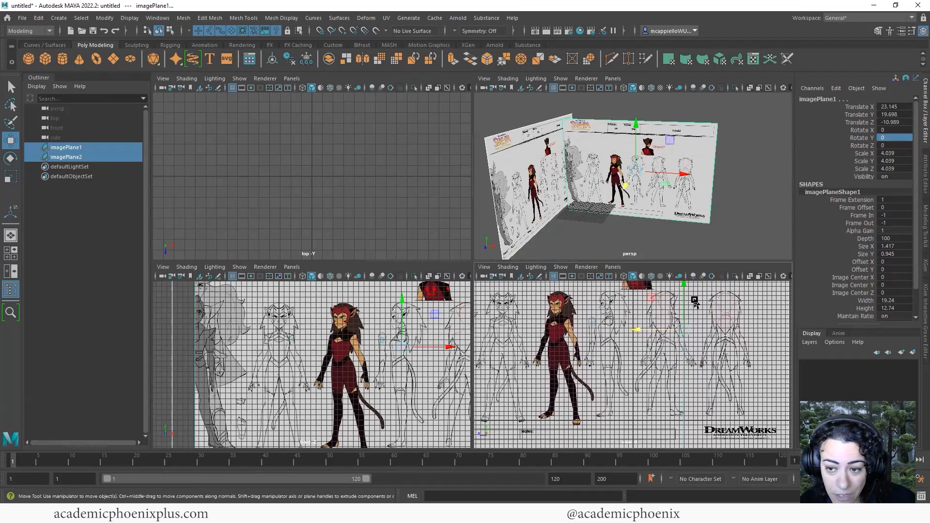
drag(684, 287, 685, 293)
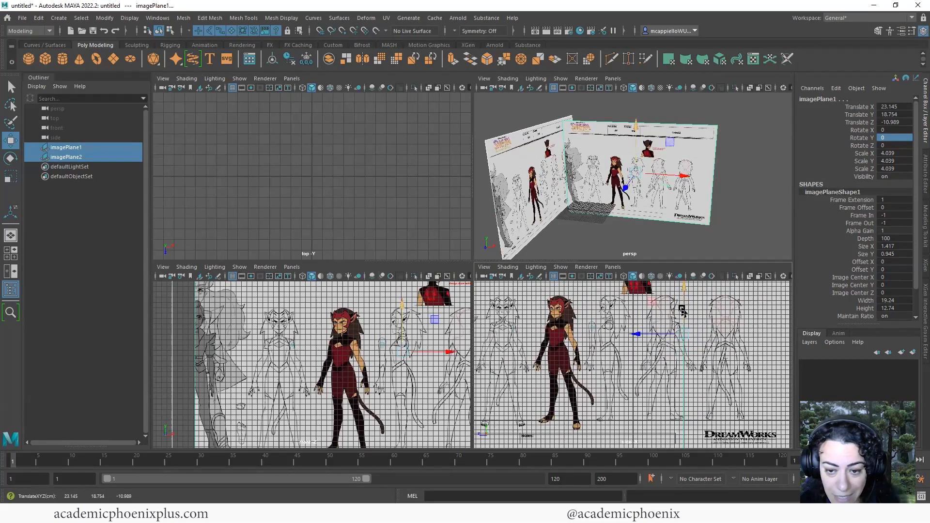
key(space)
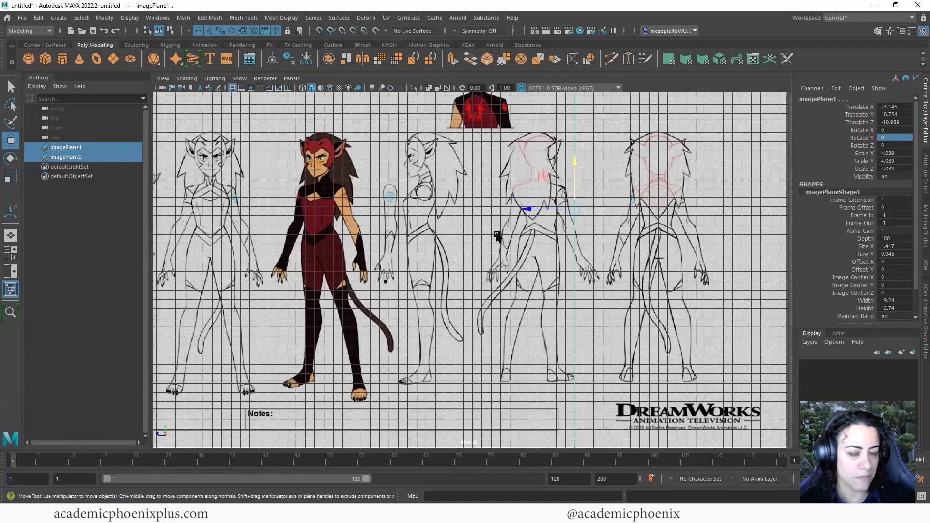
key(space)
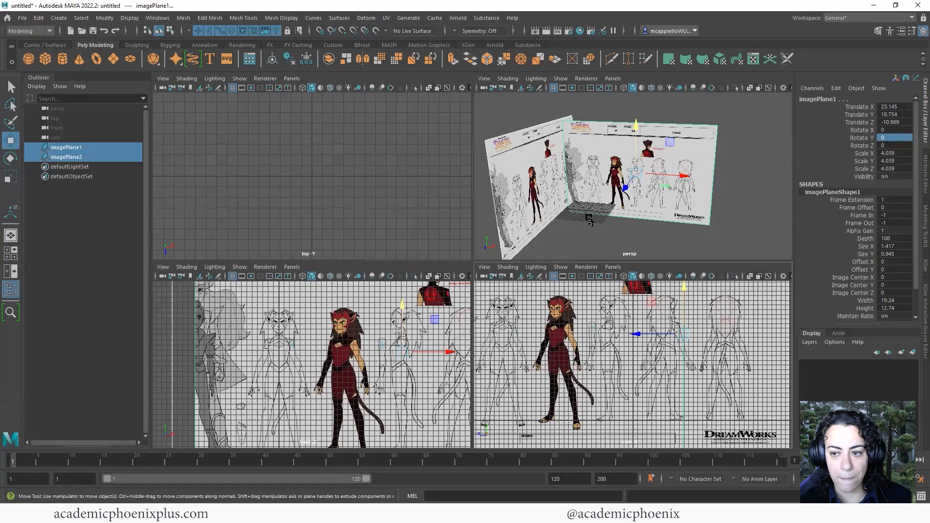
Put the front-facing image plane on a new display layer named frontLayer
drag(616, 233, 554, 192)
click(921, 127)
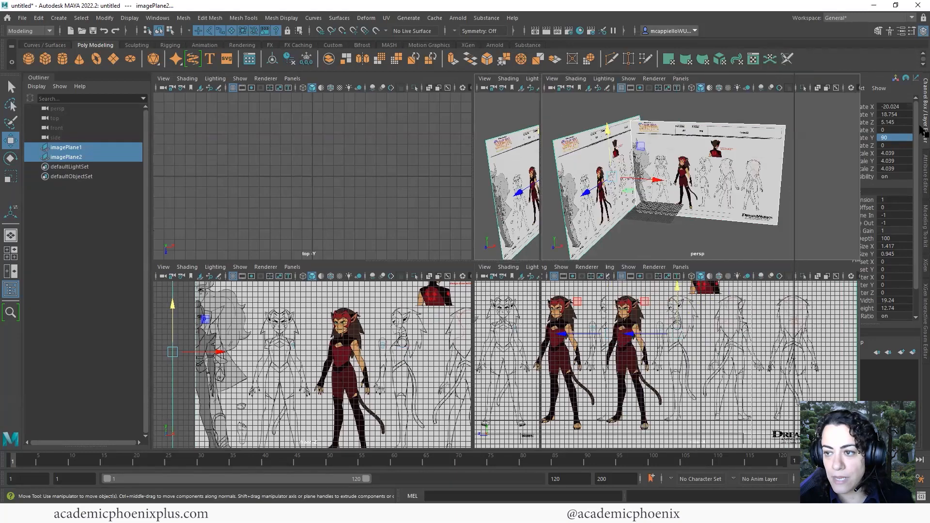
click(903, 191)
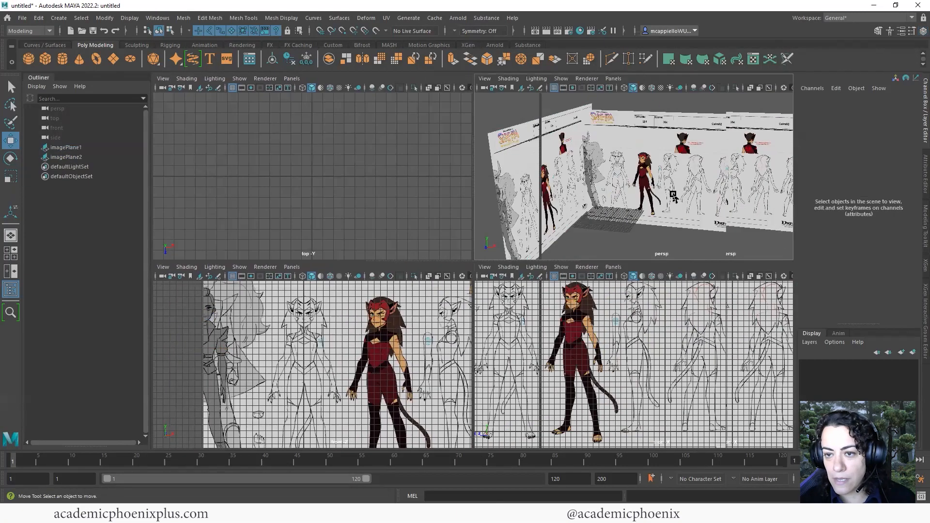
click(673, 183)
click(913, 353)
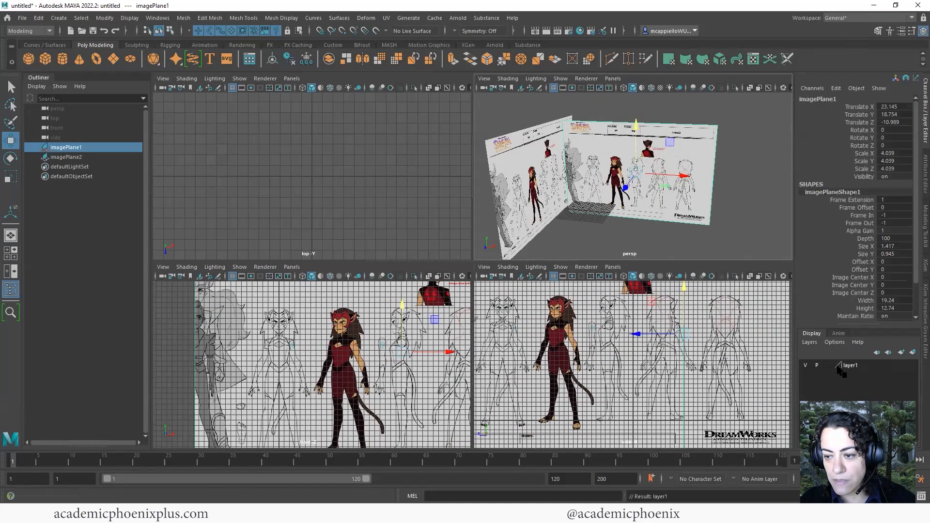
double_click(853, 366)
drag(380, 188, 284, 194)
text(frontLayer)
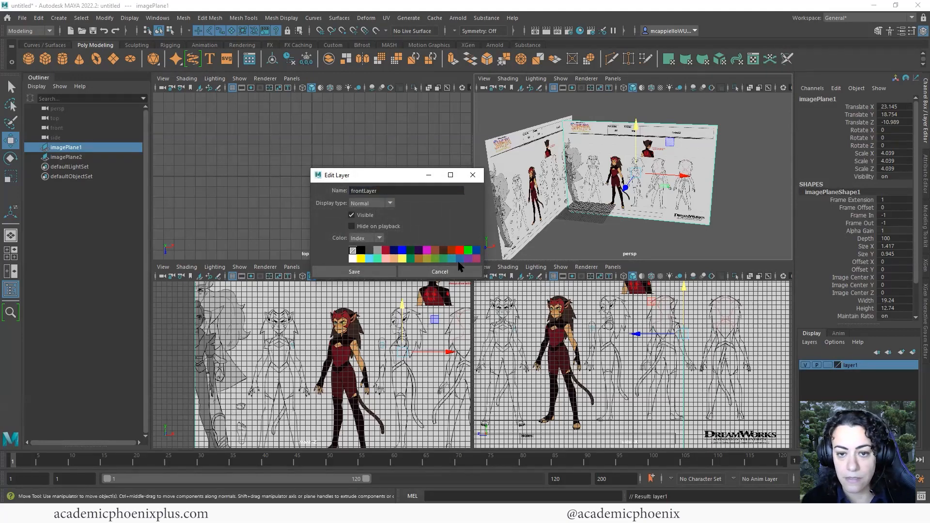
click(354, 271)
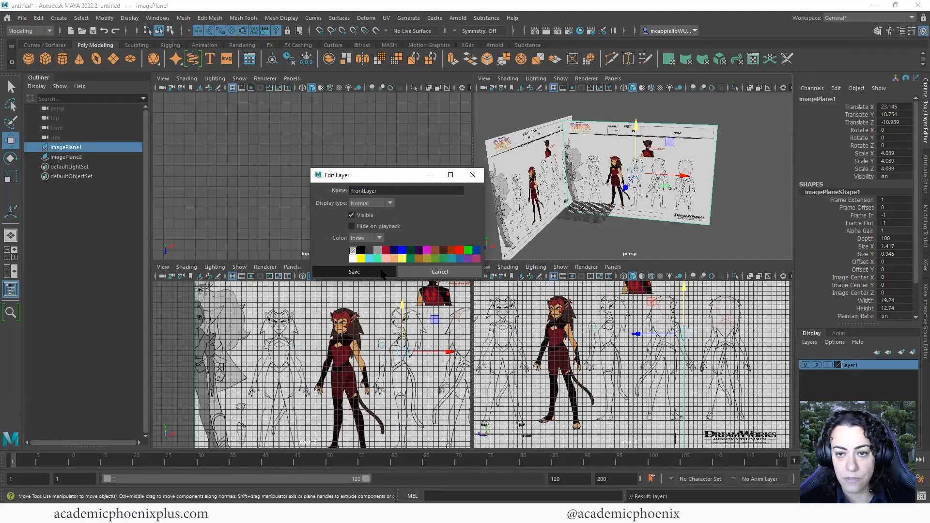
Put the side-facing image plane on a new display layer named sideLayer
click(517, 206)
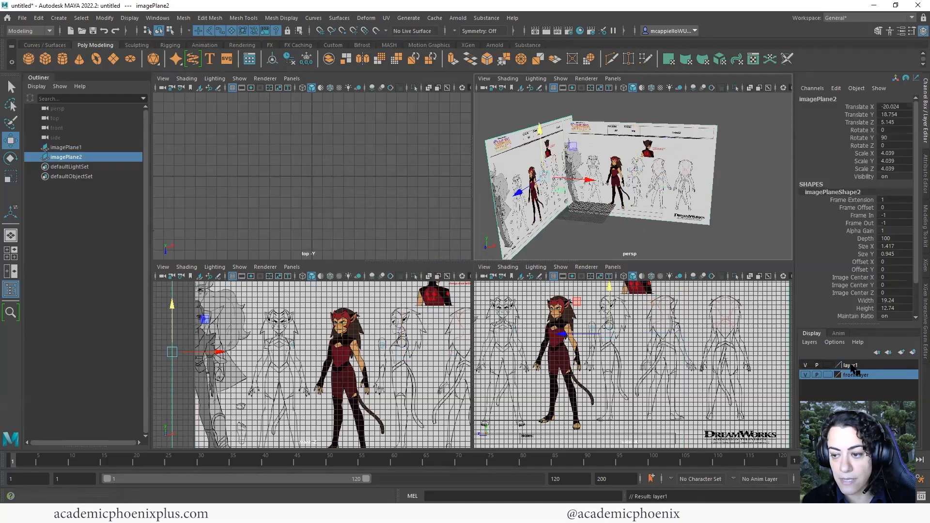
click(913, 352)
double_click(853, 365)
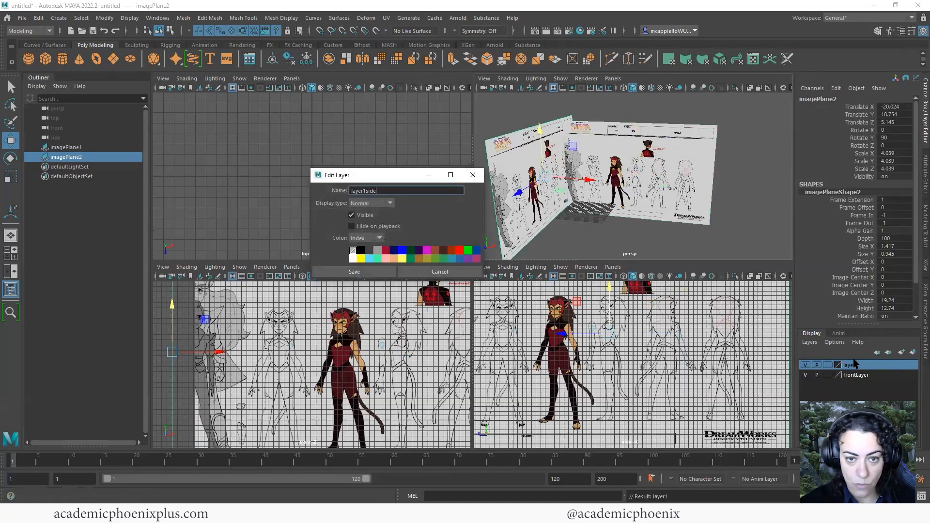
key(ctrl+a)
key(BackSpace)
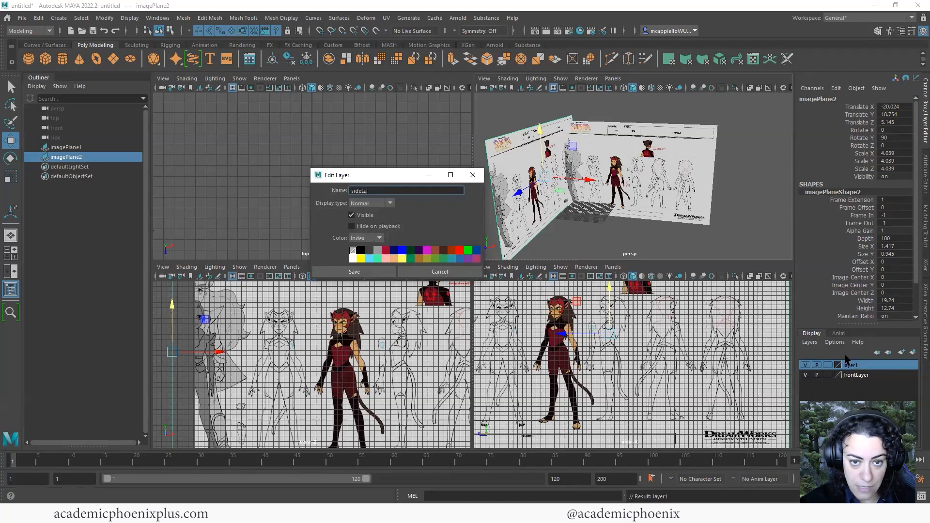
key(Return)
click(380, 275)
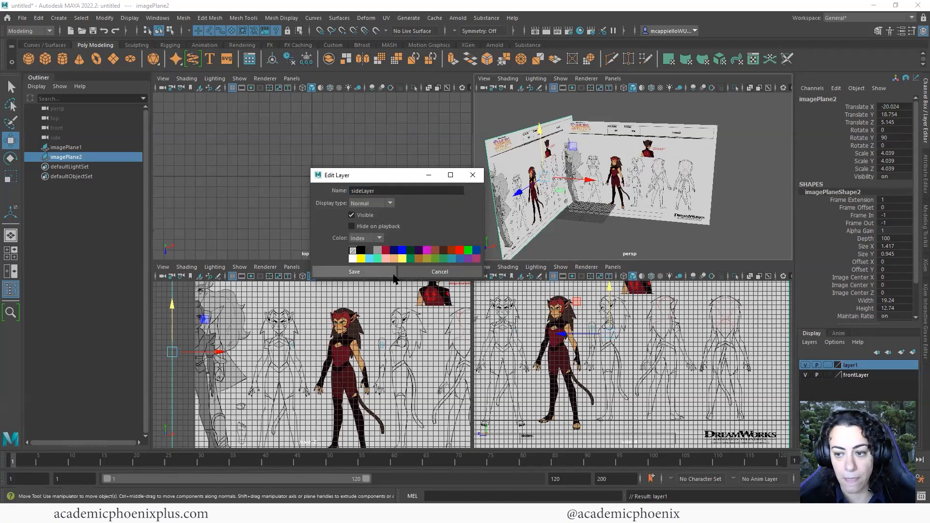
click(829, 366)
Set both sideLayer and frontLayer to Reference and deselect the image plane
click(828, 366)
click(829, 375)
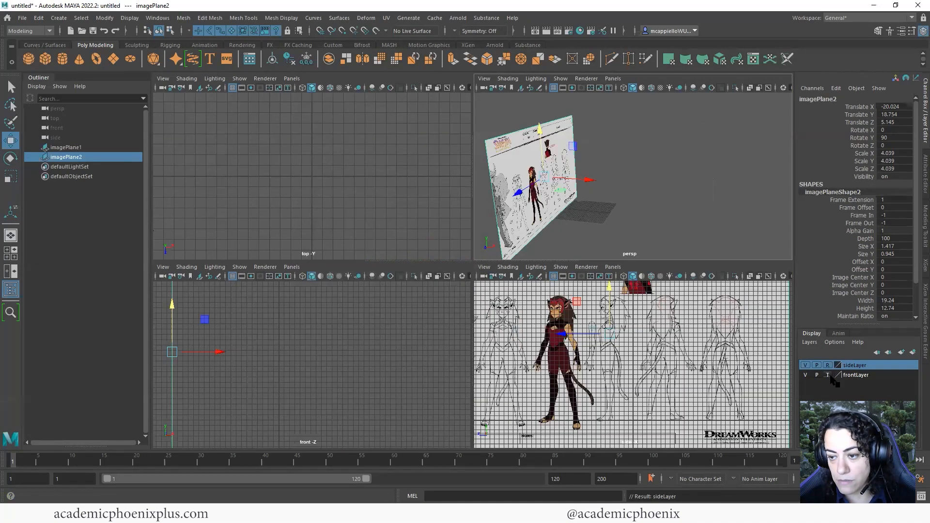
click(829, 375)
click(670, 285)
Frame the views on the sheet and maximize the perspective view
alt+drag(613, 212, 645, 207)
scroll(656, 168, up, 3)
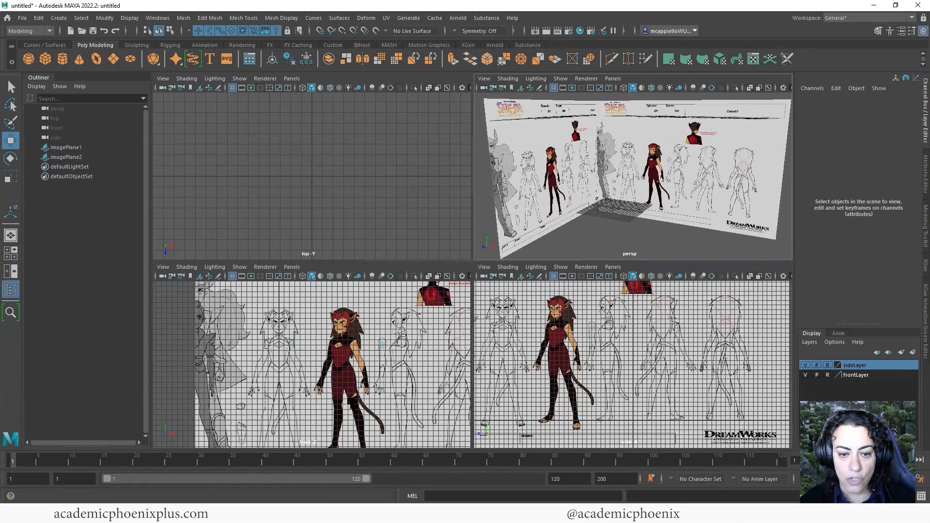
alt+middle_drag(350, 402, 360, 371)
alt+right_drag(332, 376, 293, 332)
alt+middle_drag(314, 416, 326, 456)
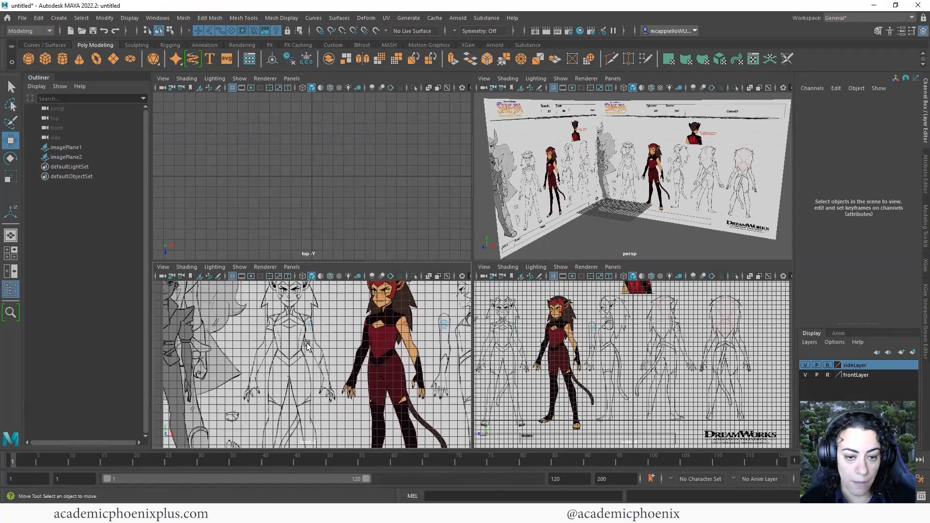
click(642, 227)
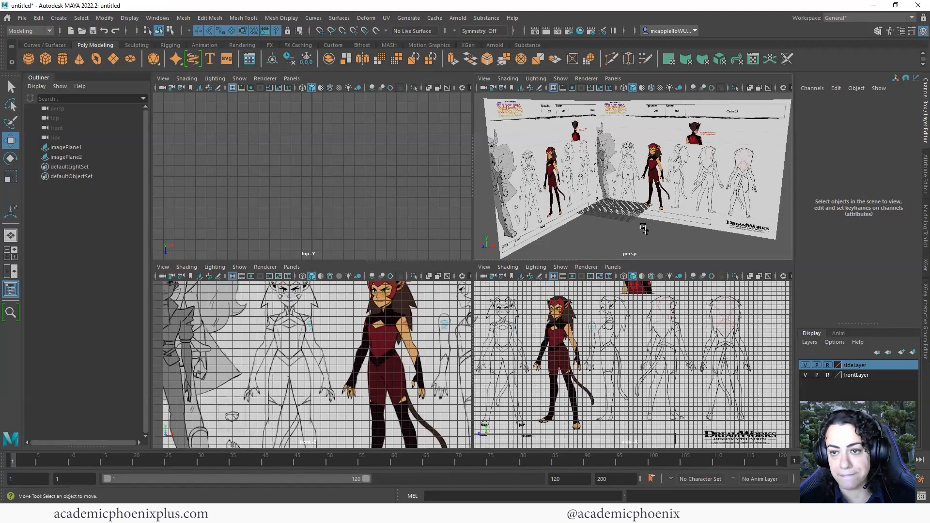
key(space)
alt+drag(498, 322, 536, 324)
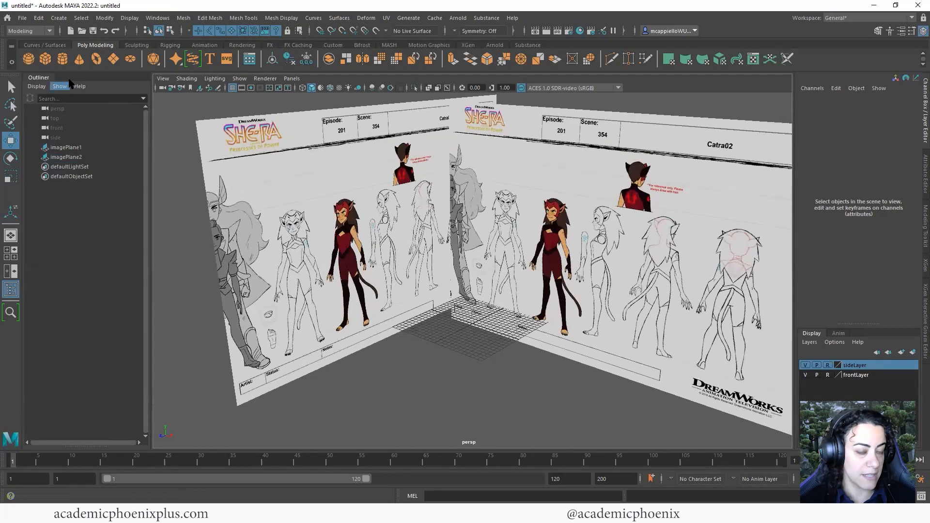
Create polygon cylinder pCylinder1 with Subdivisions Axis 12 and Subdivisions Caps 0
click(64, 59)
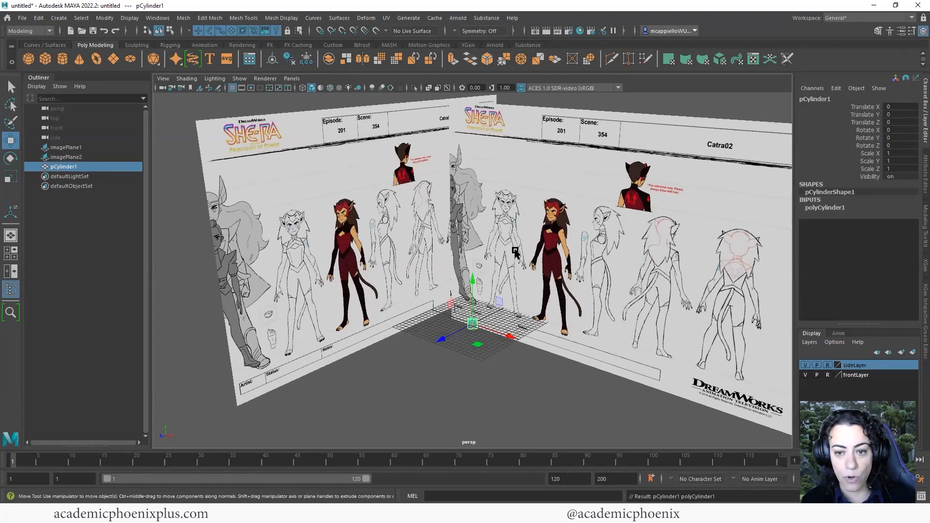
click(846, 208)
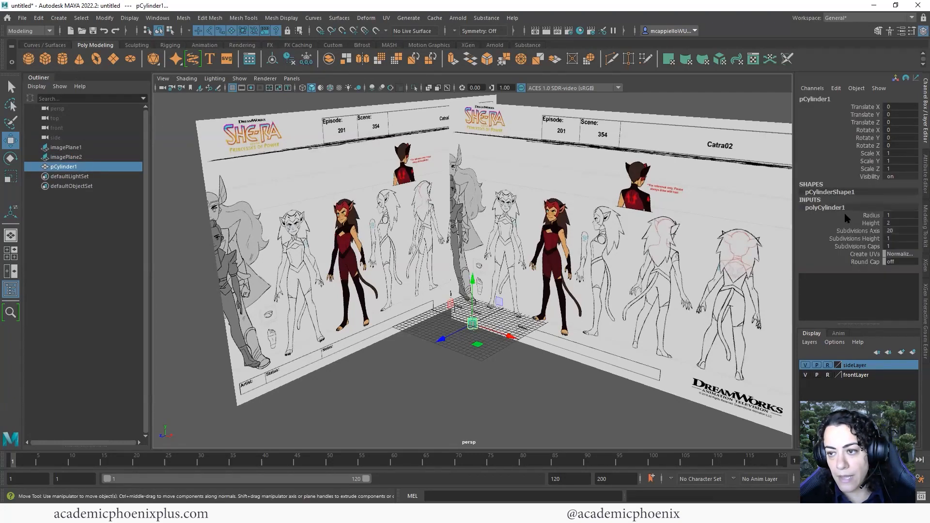
double_click(907, 231)
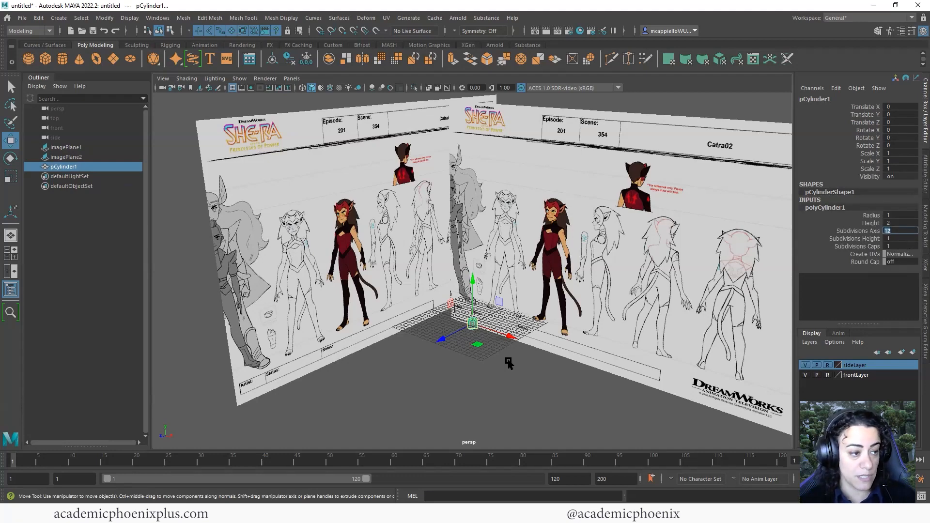
double_click(898, 247)
alt+drag(500, 332, 547, 334)
In the maximized front view, place the cylinder under the leg and stretch it to Scale Y 6.796
key(space)
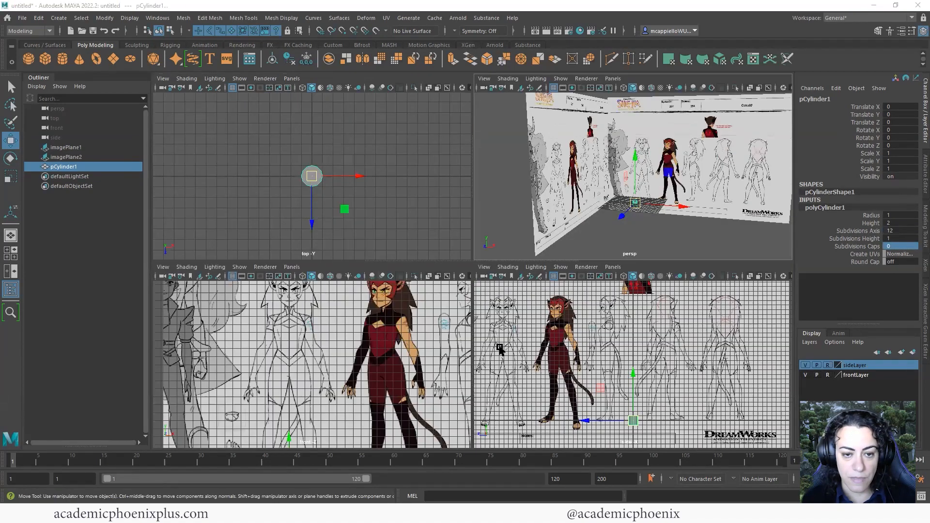
key(space)
scroll(436, 364, down, 2)
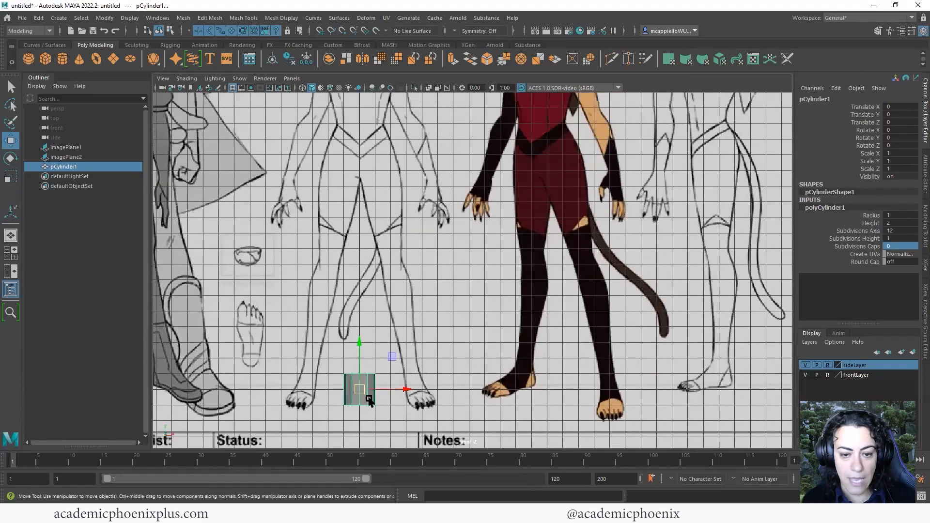
drag(357, 386, 400, 370)
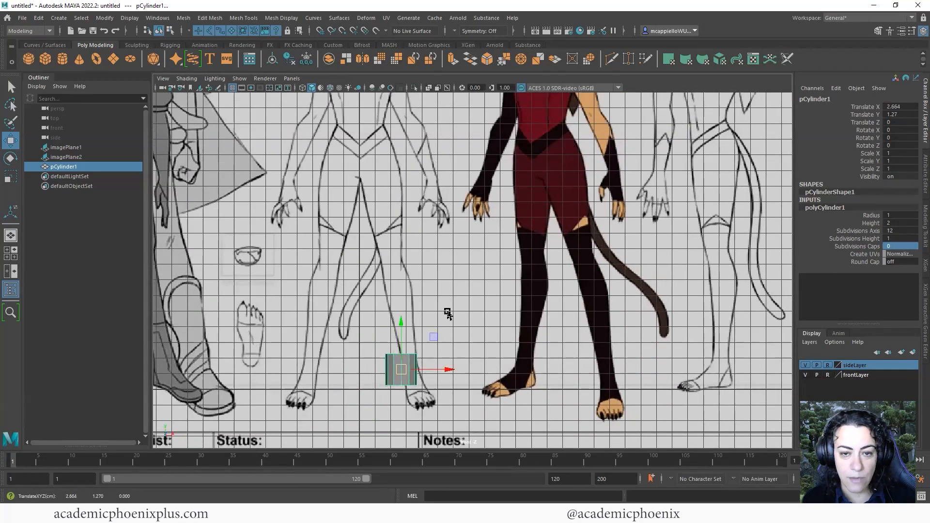
scroll(407, 242, down, 4)
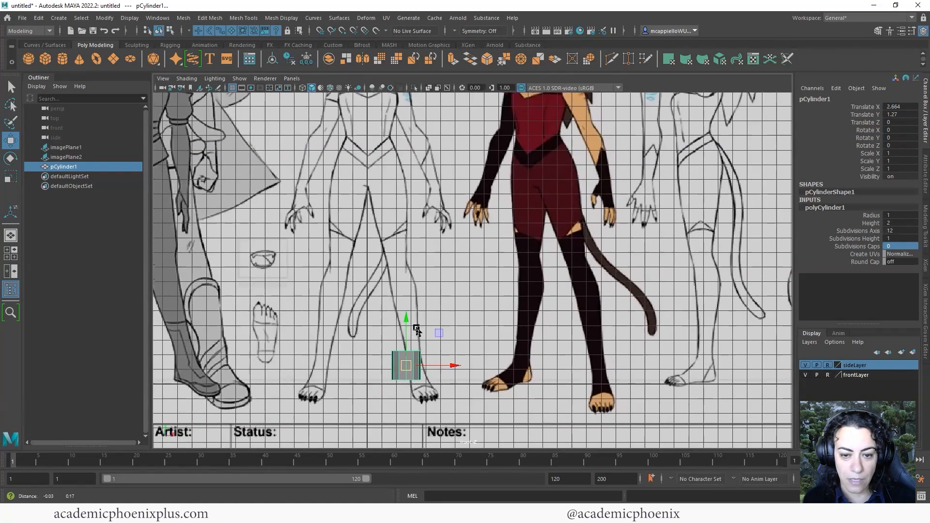
scroll(422, 369, up, 3)
drag(388, 374, 402, 378)
key(r)
drag(402, 336, 402, 293)
key(w)
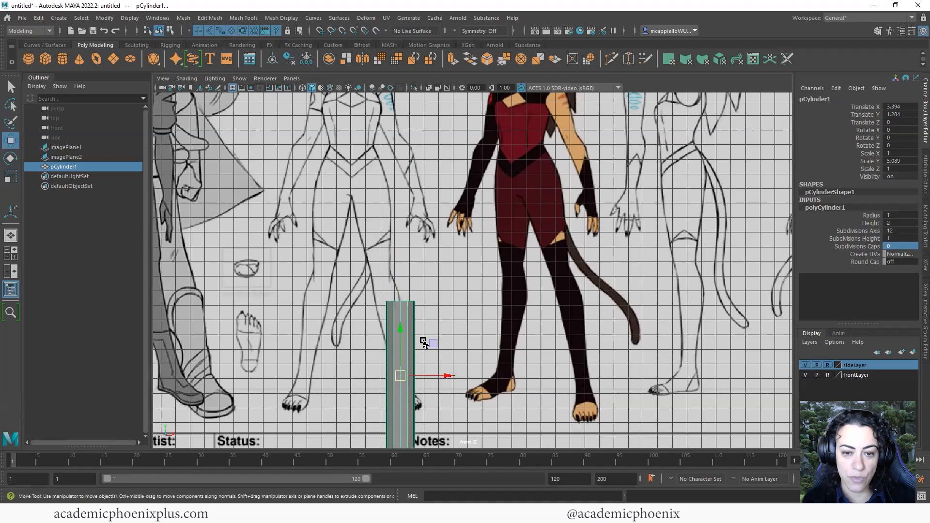
drag(394, 355, 394, 295)
Tilt the cylinder 12.838° on Z onto the leg and set Subdivisions Height to 9
key(e)
drag(428, 266, 375, 242)
key(r)
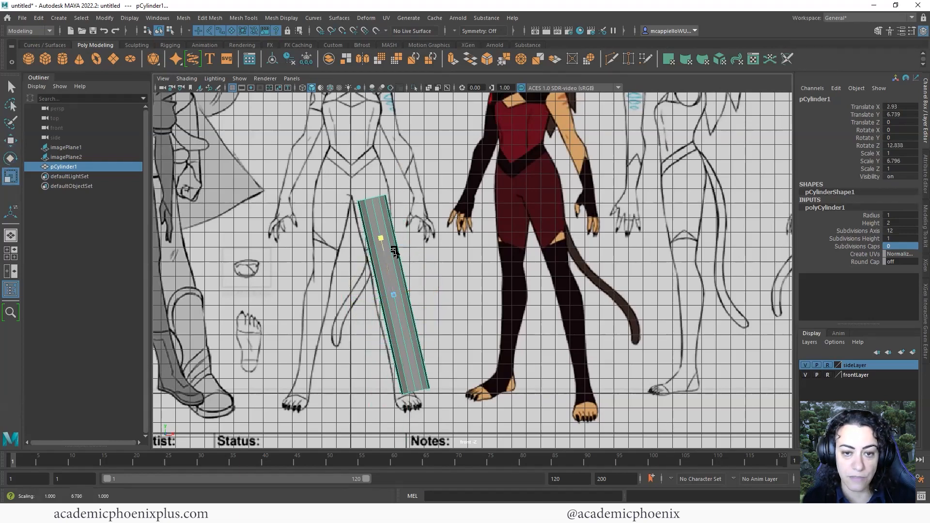
key(w)
drag(438, 295, 431, 294)
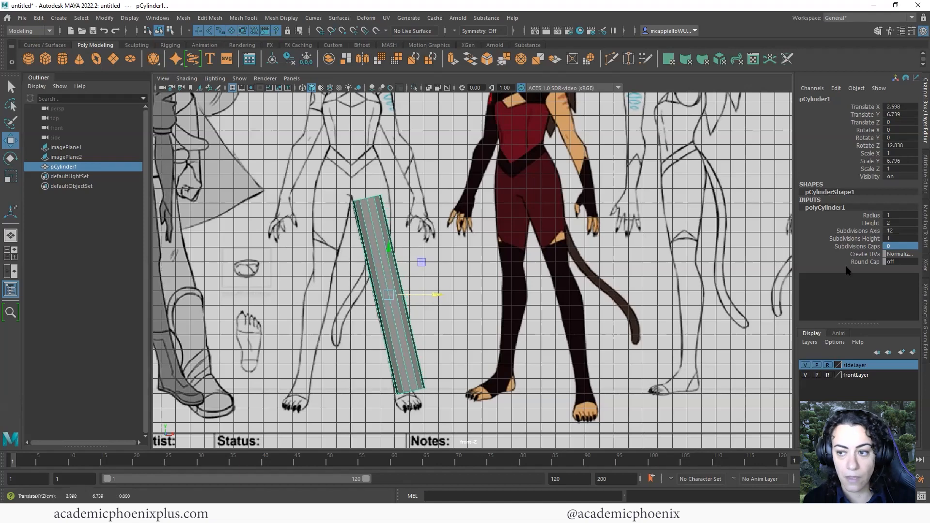
click(872, 239)
middle_drag(538, 285, 527, 284)
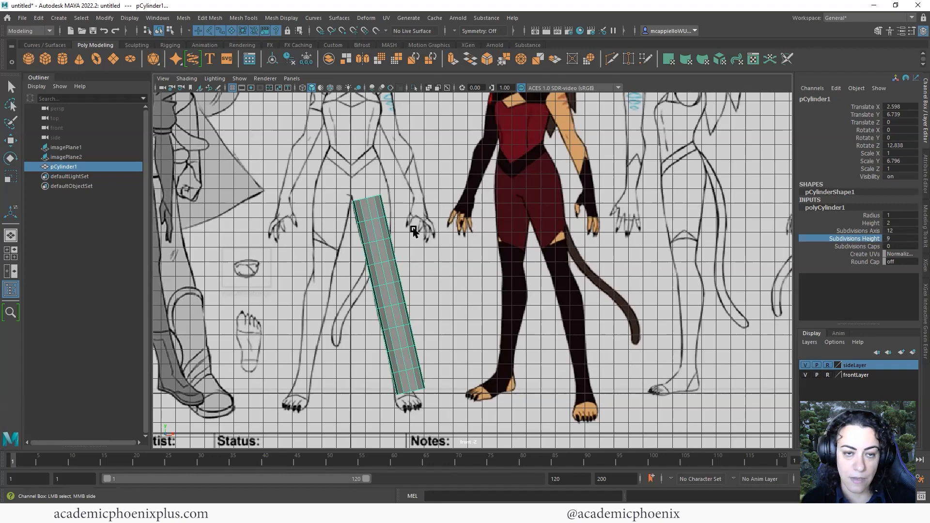
Turn on X-Ray shading and zoom the front view onto the leg
click(240, 79)
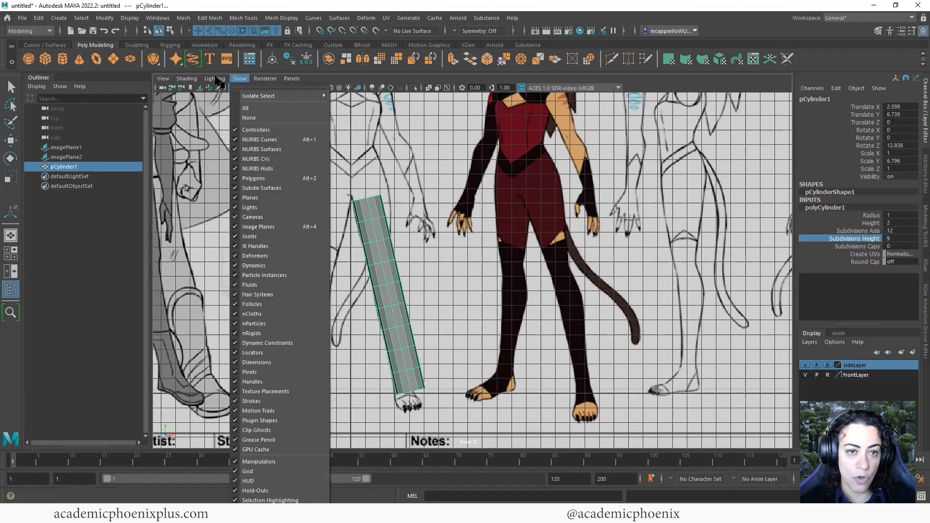
mouse_move(187, 79)
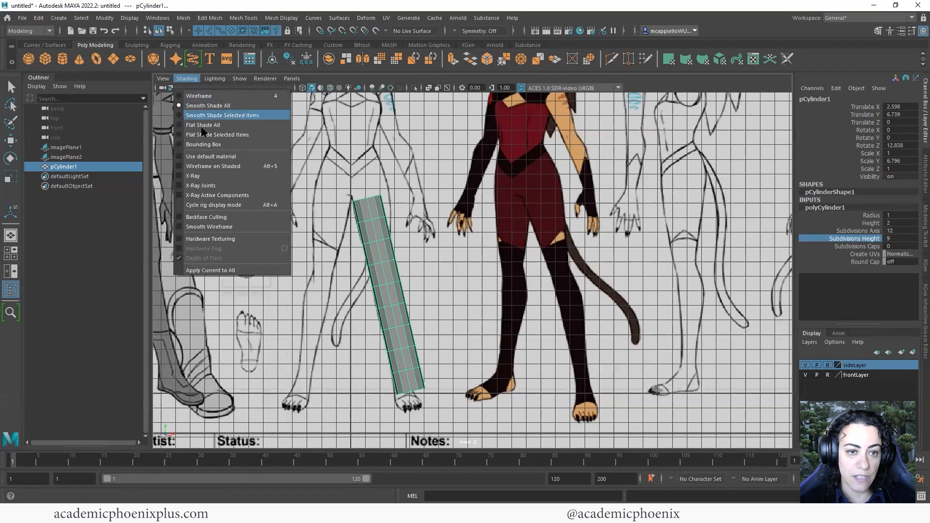
click(212, 176)
alt+right_drag(460, 252, 394, 301)
alt+middle_drag(402, 256, 413, 264)
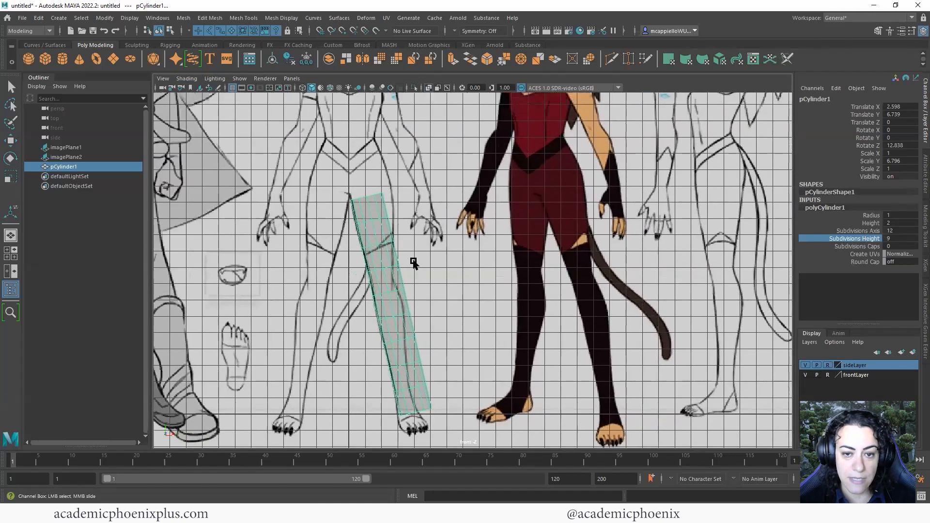
Refit the cylinder: Rotate Z 8.835, Scale Y 7.565, position X 2.39, Y 7.363
key(w)
key(e)
drag(422, 271, 424, 277)
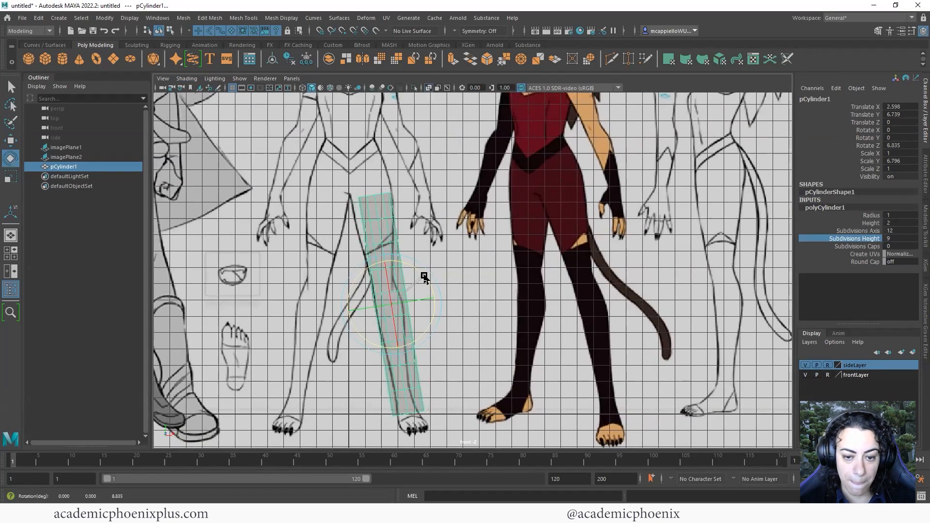
key(r)
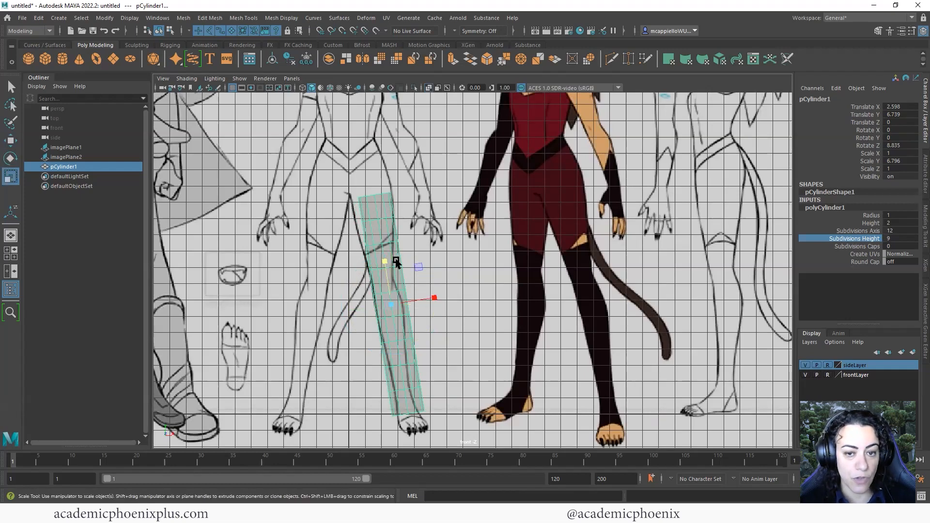
drag(384, 262, 387, 255)
key(w)
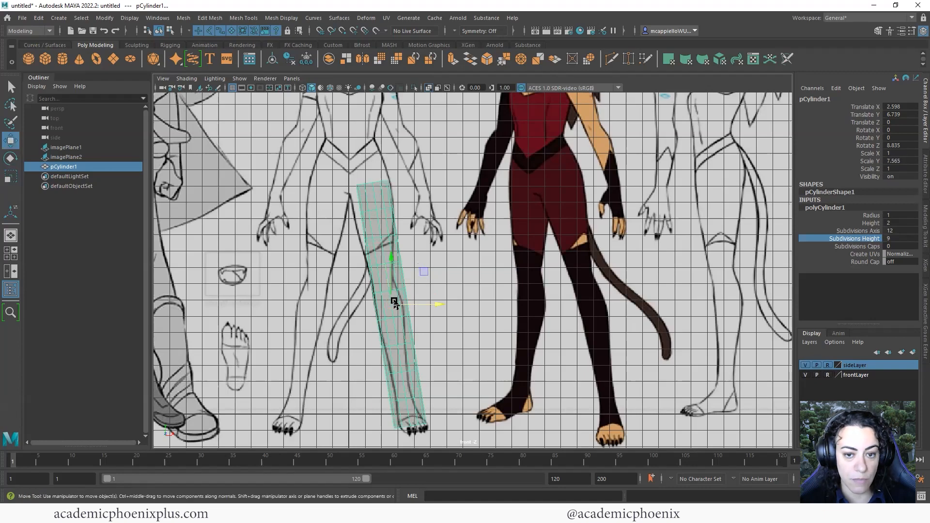
drag(392, 303, 390, 292)
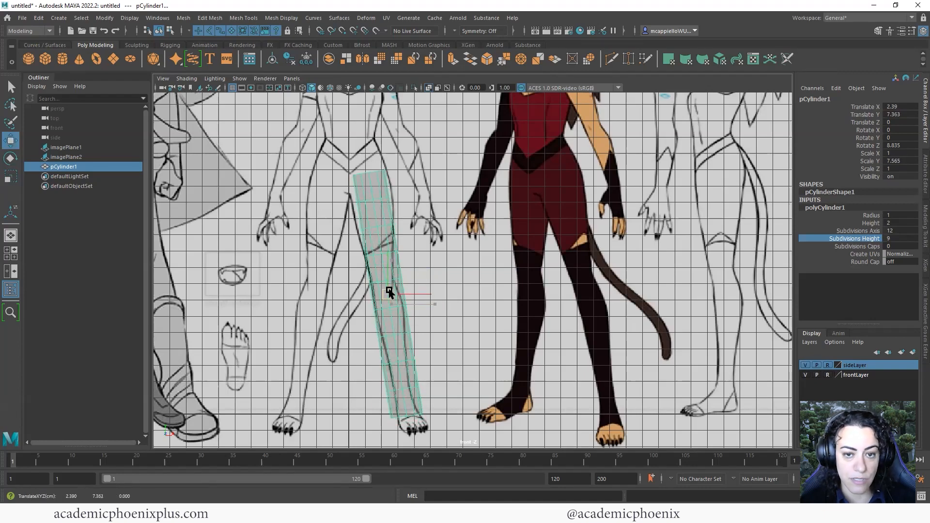
key(space)
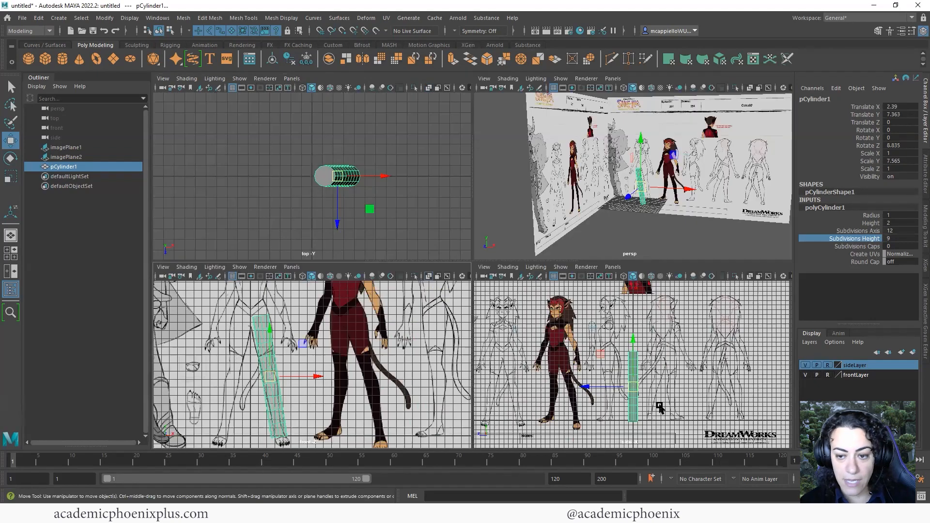
In the side view, move the cylinder in depth to Translate Z 4.954
key(space)
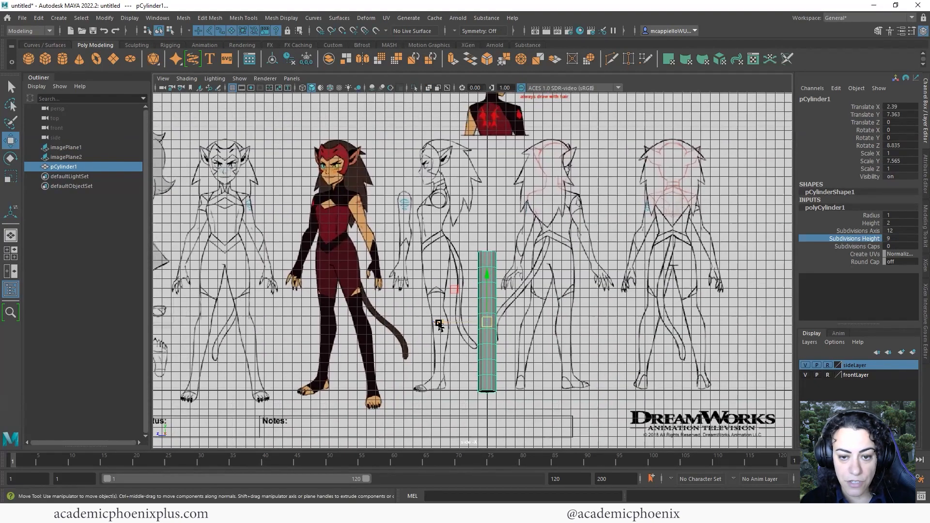
drag(431, 323, 390, 323)
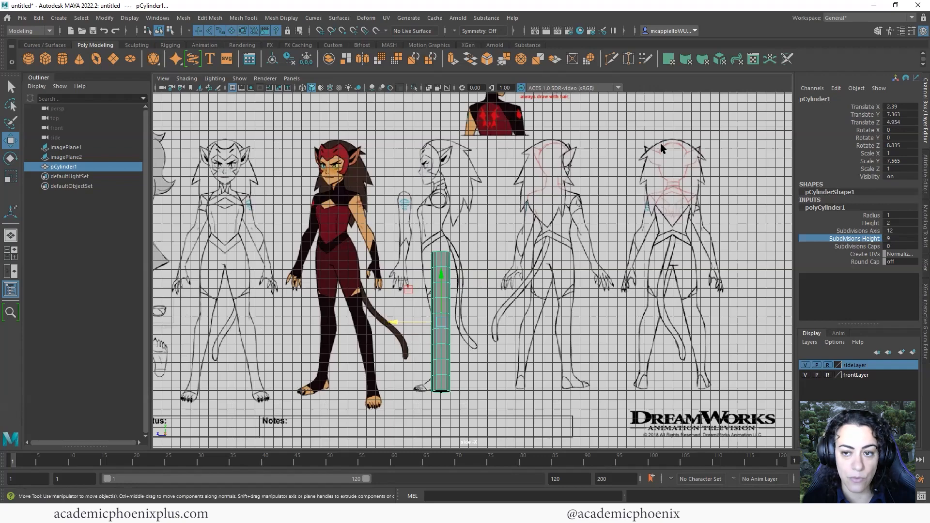
key(space)
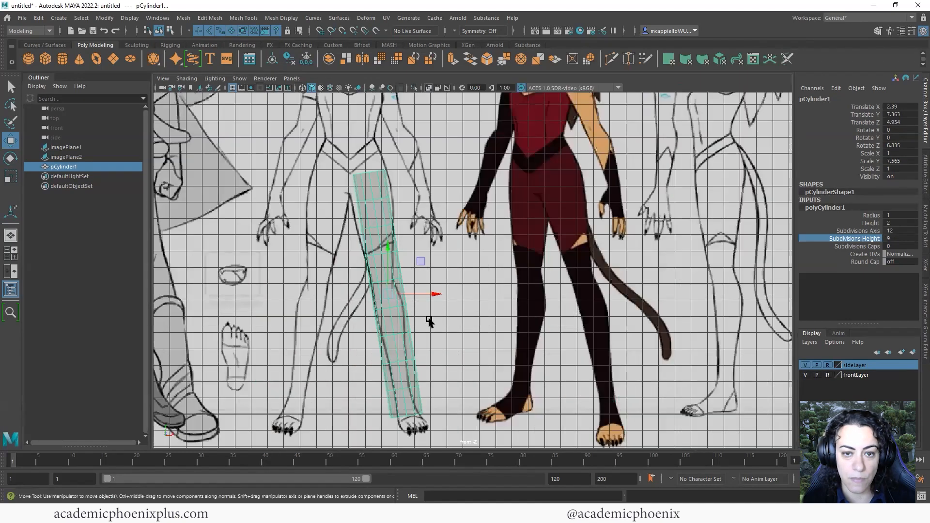
Frame the lower leg and foot in the front view and switch the cylinder to edge mode
alt+right_drag(467, 276, 464, 380)
alt+middle_drag(465, 380, 491, 274)
alt+right_drag(371, 310, 402, 301)
alt+middle_drag(402, 300, 406, 347)
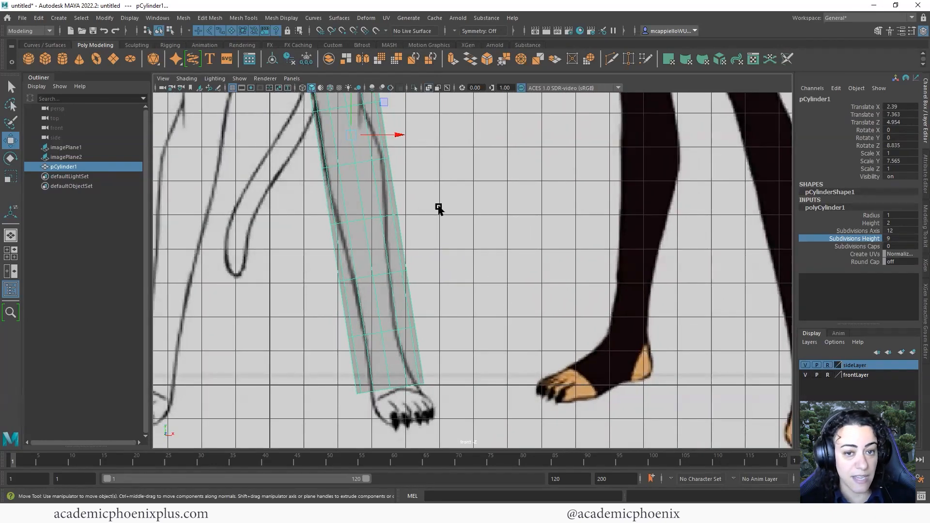
alt+right_drag(455, 221, 435, 297)
alt+middle_drag(434, 297, 427, 339)
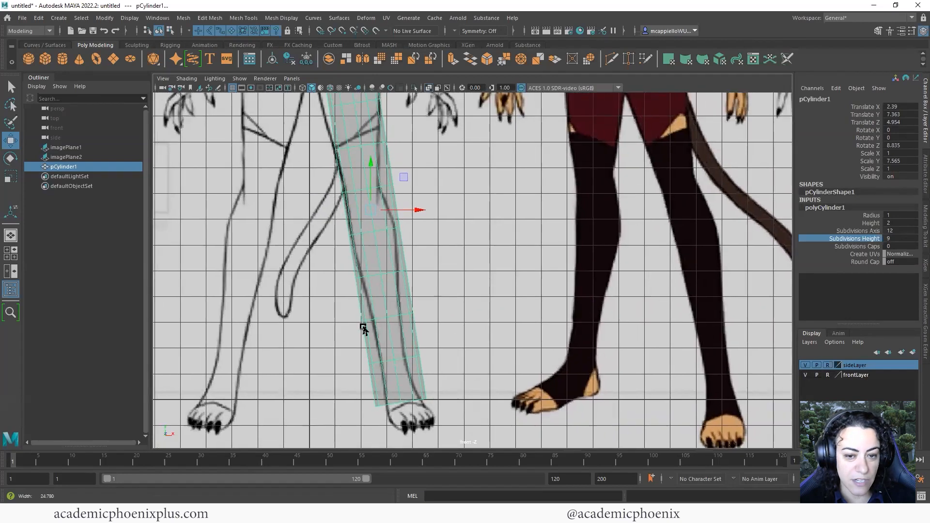
mouse_move(364, 328)
alt+right_down()
mouse_move(353, 330)
mouse_move(362, 331)
alt+right_up()
alt+middle_drag(389, 249, 415, 295)
scroll(415, 295, up, 1)
right_drag(415, 295, 415, 267)
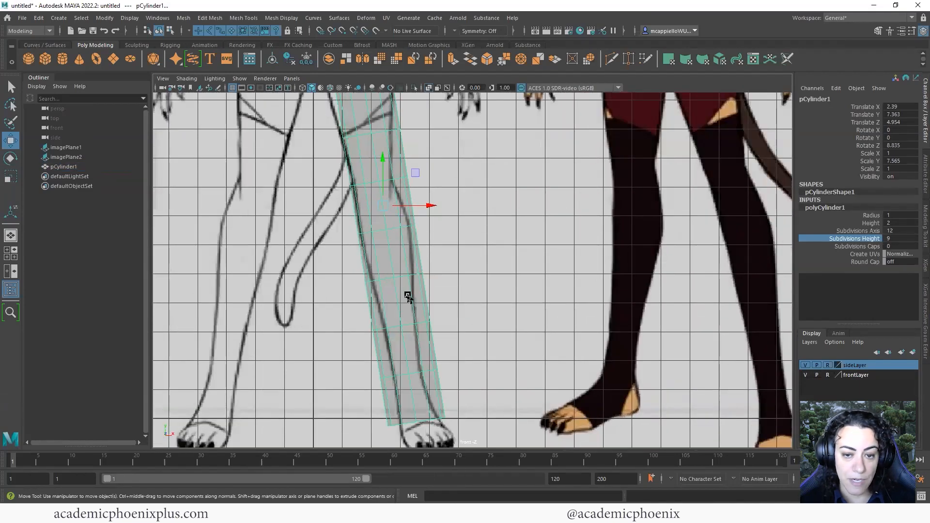
Narrow the knee edge loop in X and shift it right to bend the leg
double_click(409, 327)
key(r)
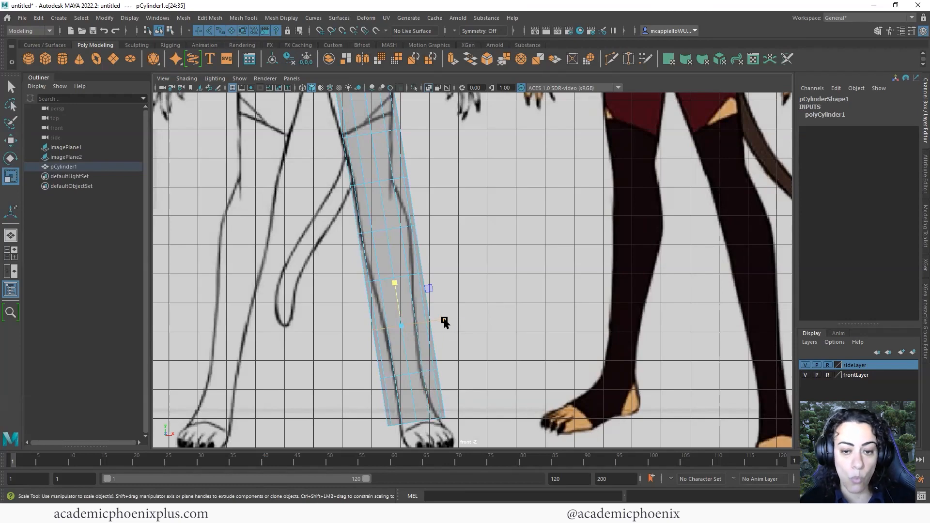
drag(445, 323, 427, 327)
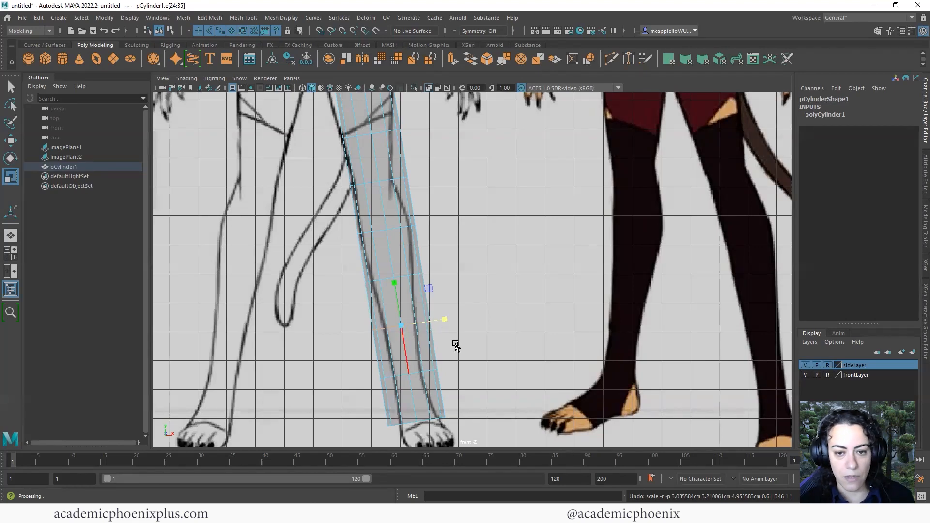
mouse_move(403, 327)
mouse_down()
mouse_move(376, 329)
mouse_move(394, 328)
mouse_up()
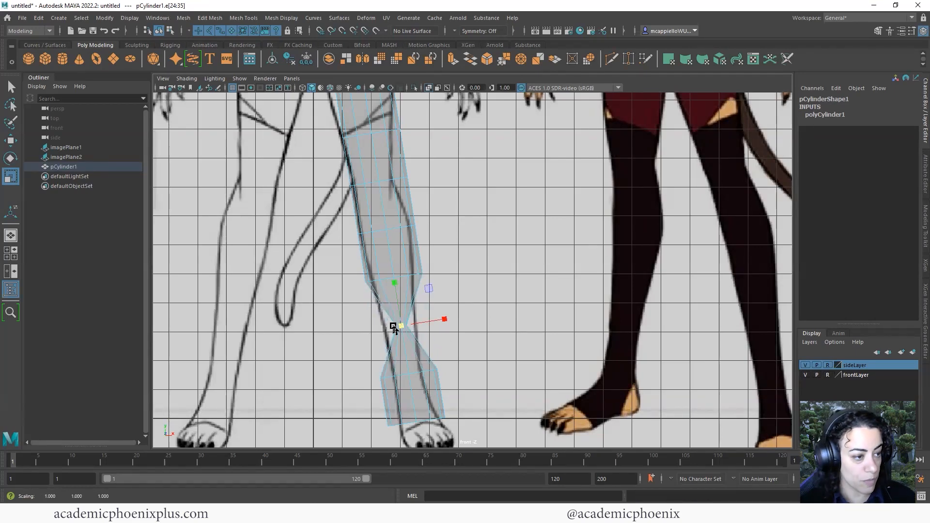
key(ctrl+z)
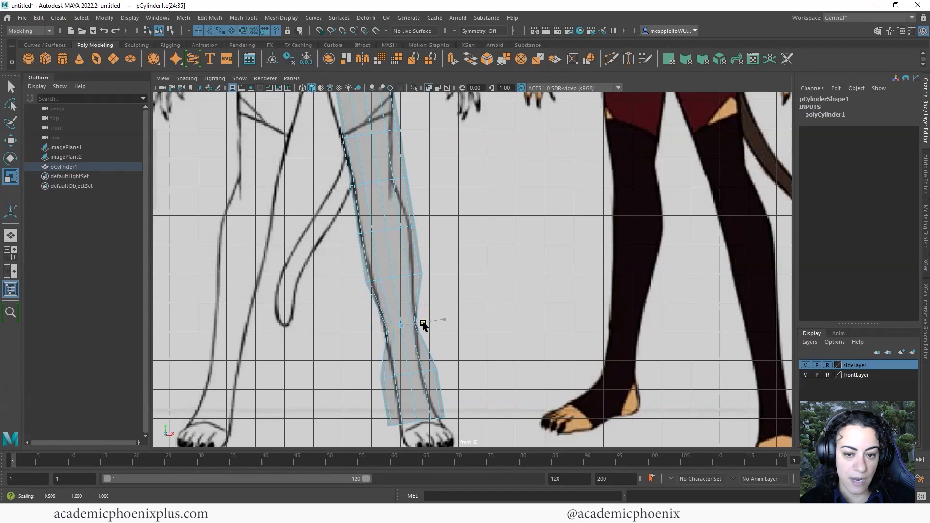
key(w)
drag(436, 328, 444, 323)
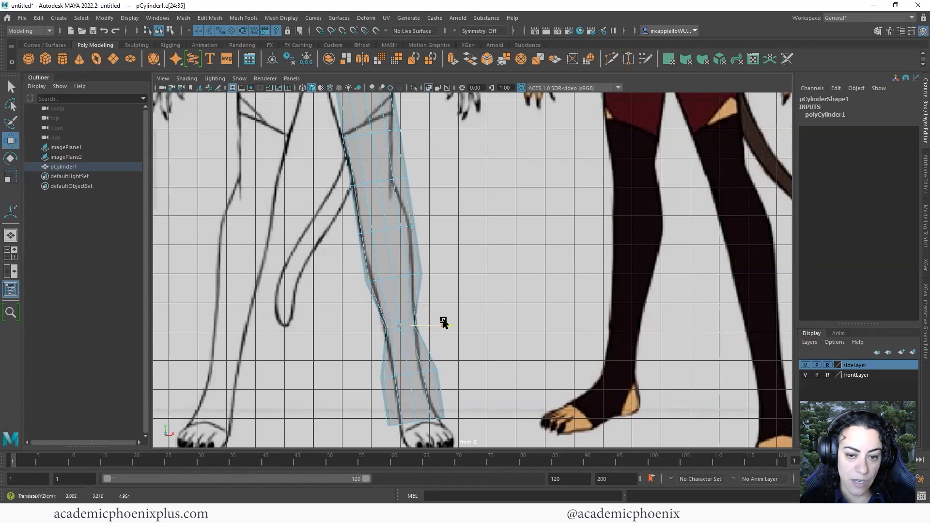
Narrow the edge loop just above the ankle in X, then clear the selection
alt+middle_drag(460, 331, 405, 345)
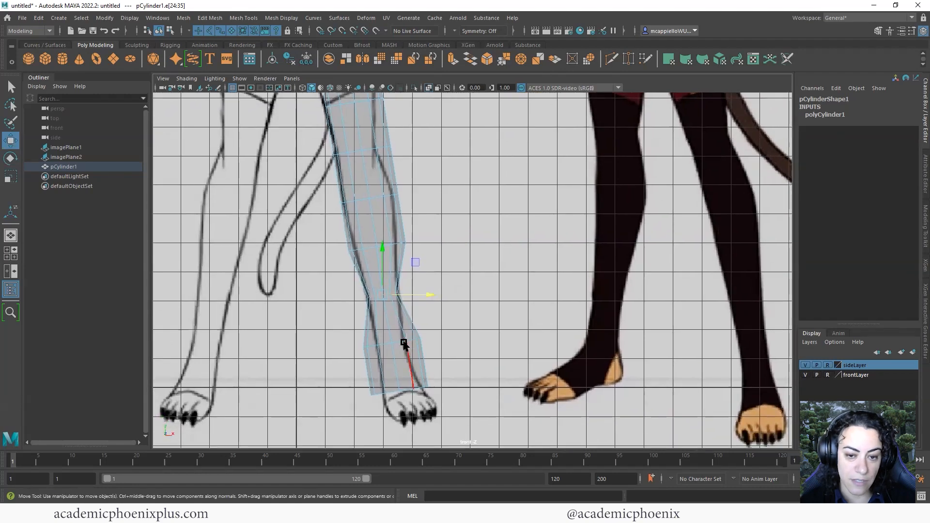
double_click(406, 343)
key(r)
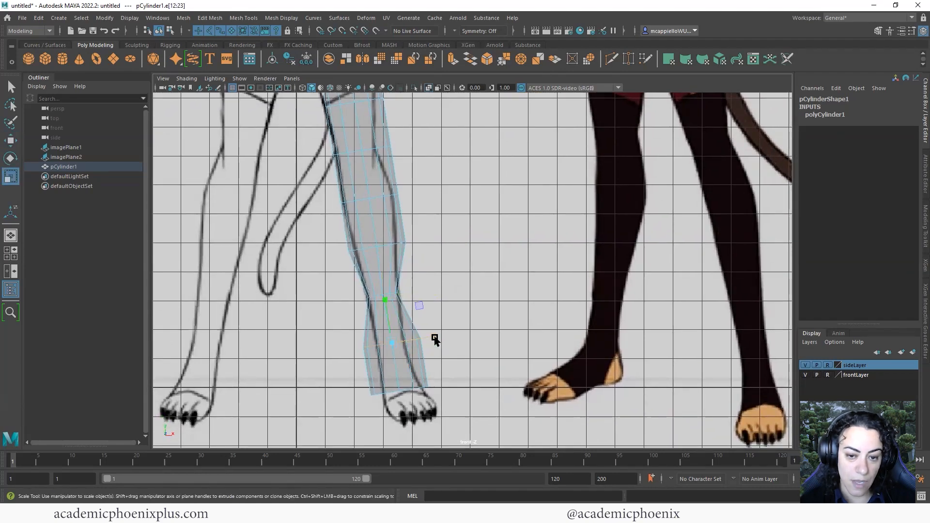
drag(435, 340, 415, 347)
key(w)
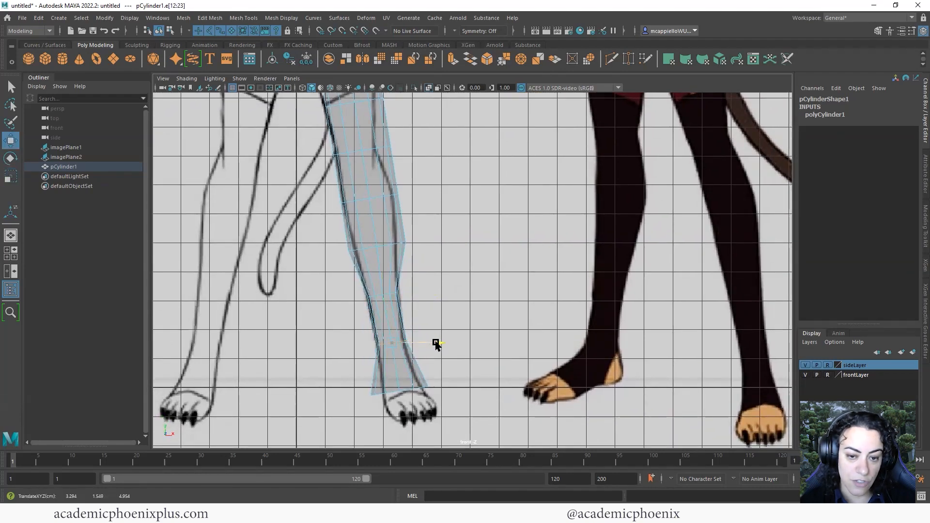
click(476, 398)
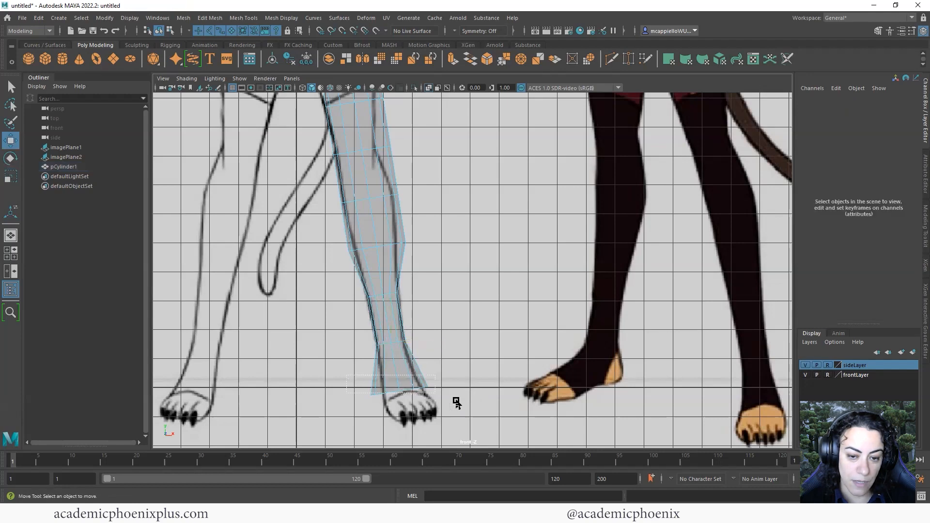
In Vertex mode, raise and scale the bottom vertex ring of the leg cylinder
drag(456, 402, 425, 393)
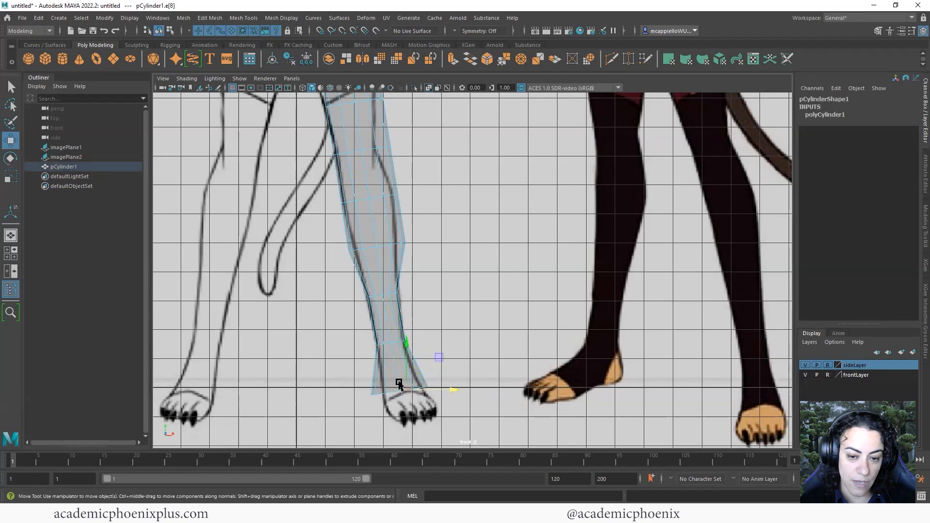
right_drag(395, 246, 348, 247)
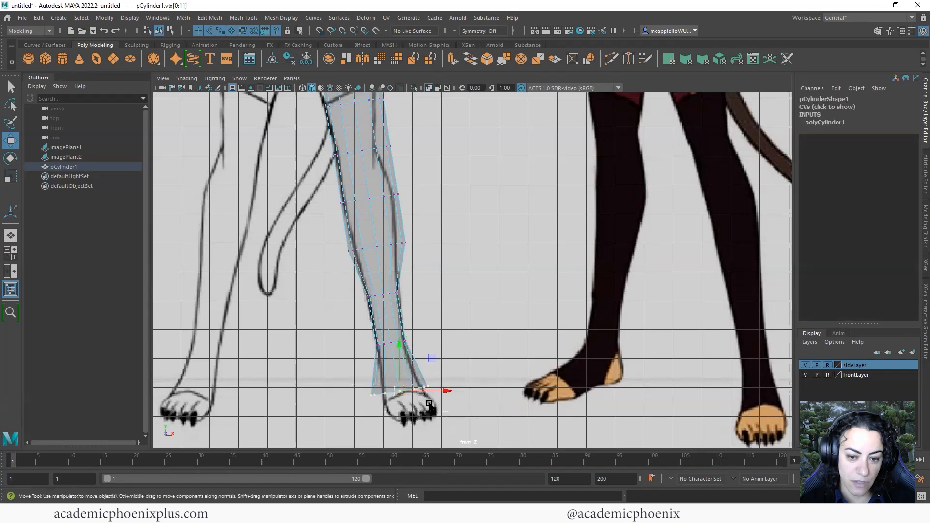
drag(397, 394, 427, 380)
key(r)
key(w)
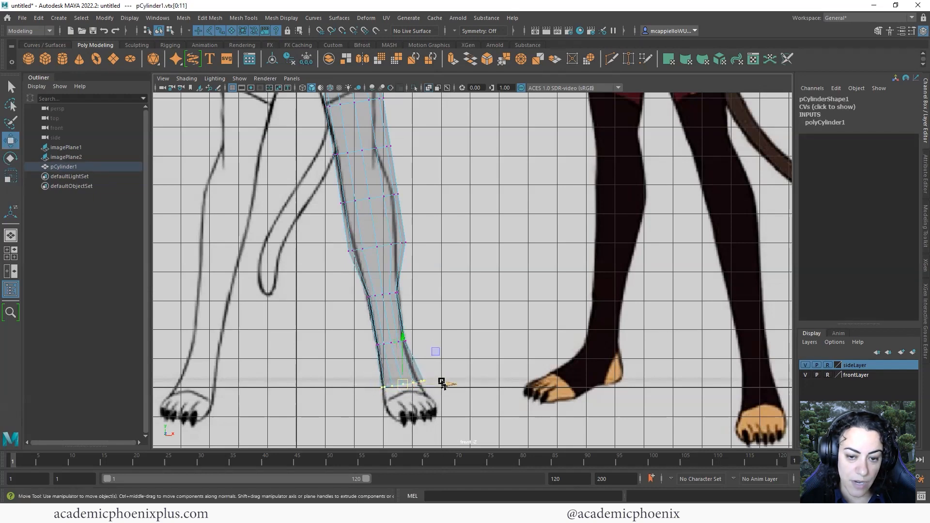
key(r)
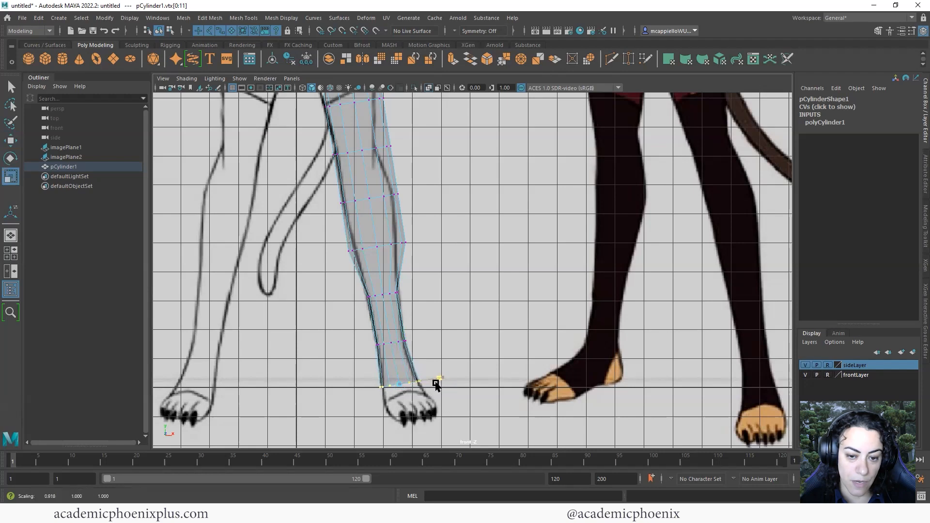
Narrow the next vertex ring up the leg horizontally to fit the front reference
alt+middle_drag(406, 334, 408, 386)
alt+middle_drag(443, 325, 444, 346)
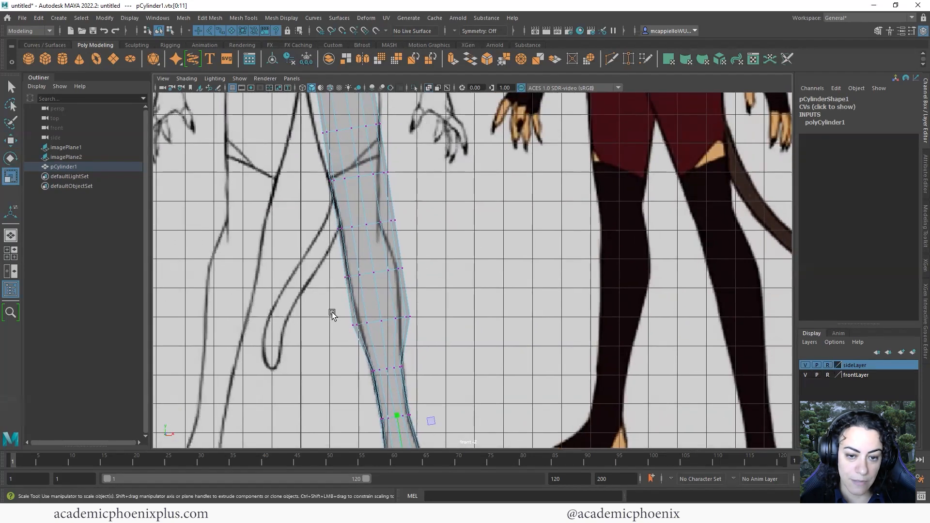
drag(315, 309, 315, 310)
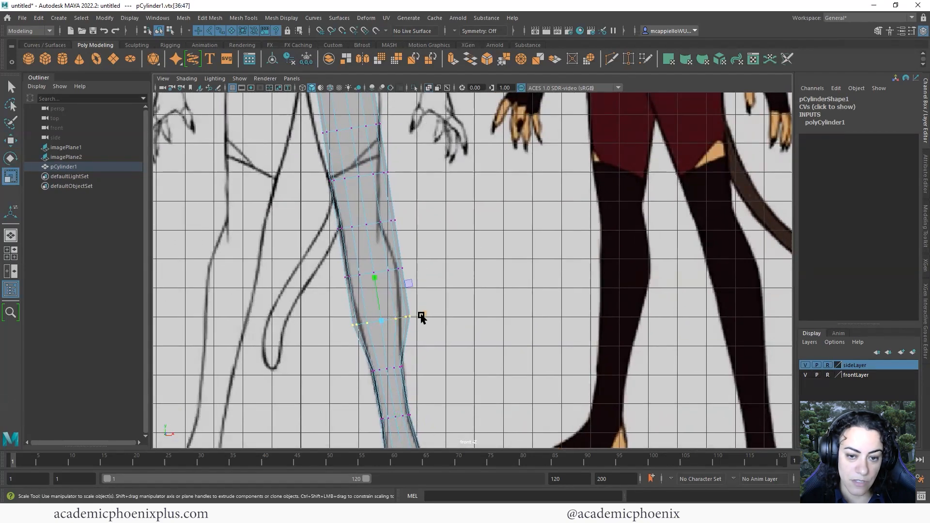
mouse_move(421, 317)
mouse_down()
mouse_move(409, 318)
mouse_move(426, 323)
mouse_up()
key(w)
alt+middle_drag(437, 287, 459, 345)
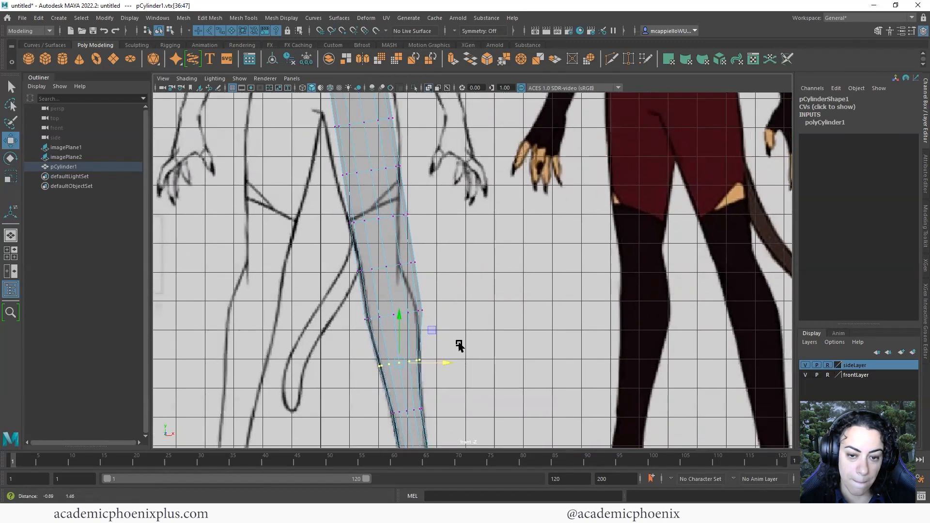
Scale the ankle row, then narrow the row above it and shift it left
drag(329, 319, 435, 332)
key(r)
alt+middle_drag(395, 287, 404, 325)
drag(337, 327, 338, 326)
drag(337, 305, 441, 328)
key(w)
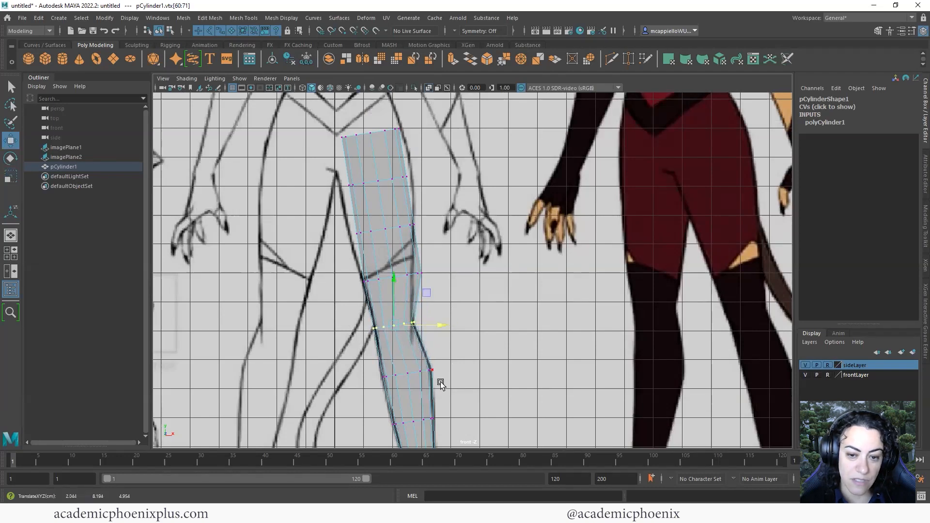
Narrow the next vertex row up the leg horizontally
alt+middle_drag(443, 284, 445, 343)
drag(342, 321, 427, 331)
key(r)
alt+middle_drag(423, 317, 425, 354)
Widen the thigh rows to match the reference, nudging the upper one left
drag(337, 300, 437, 318)
key(w)
key(r)
alt+middle_drag(410, 304, 413, 328)
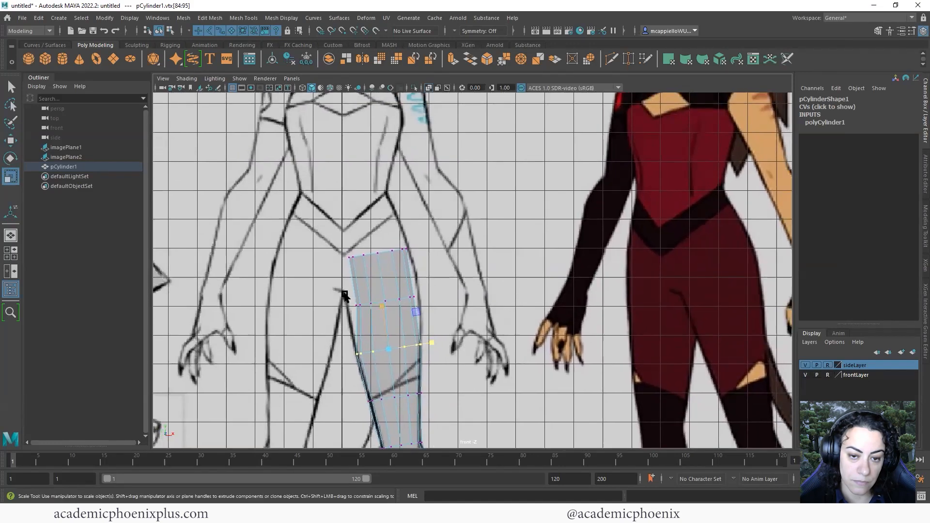
drag(447, 315, 436, 300)
key(w)
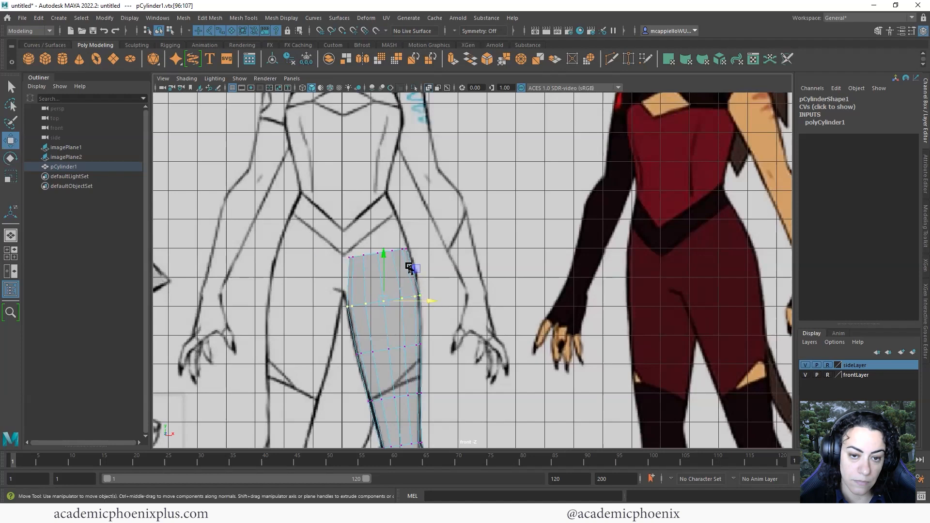
Lower the top vertex row to slope along the hip line and widen it to hip width
drag(409, 268, 427, 245)
key(r)
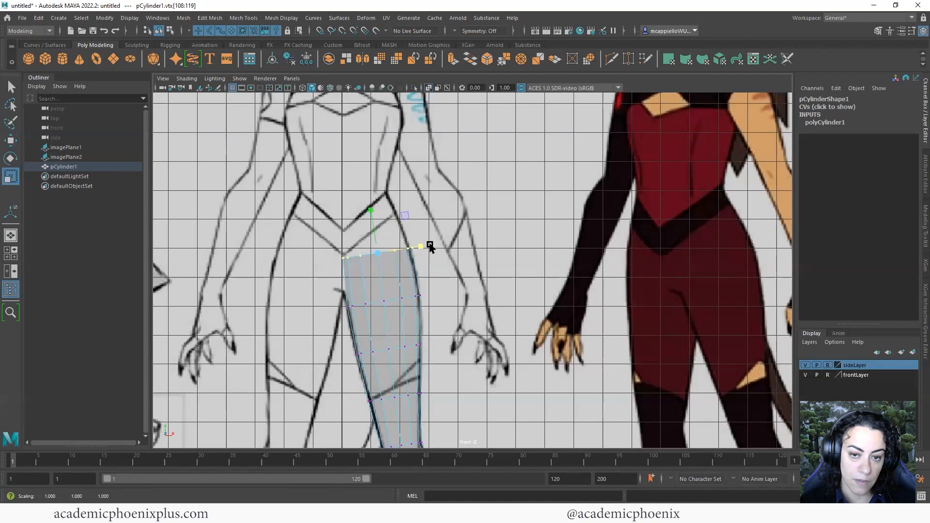
key(w)
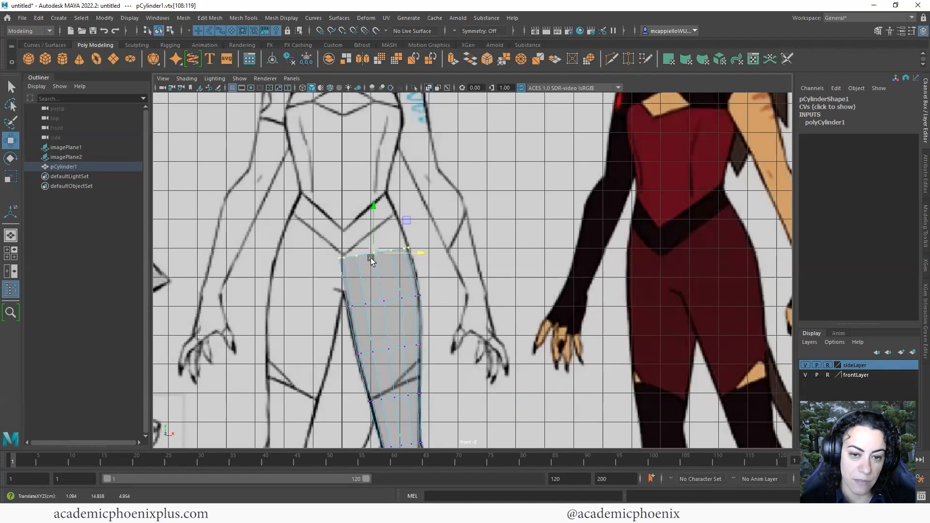
drag(371, 259, 378, 288)
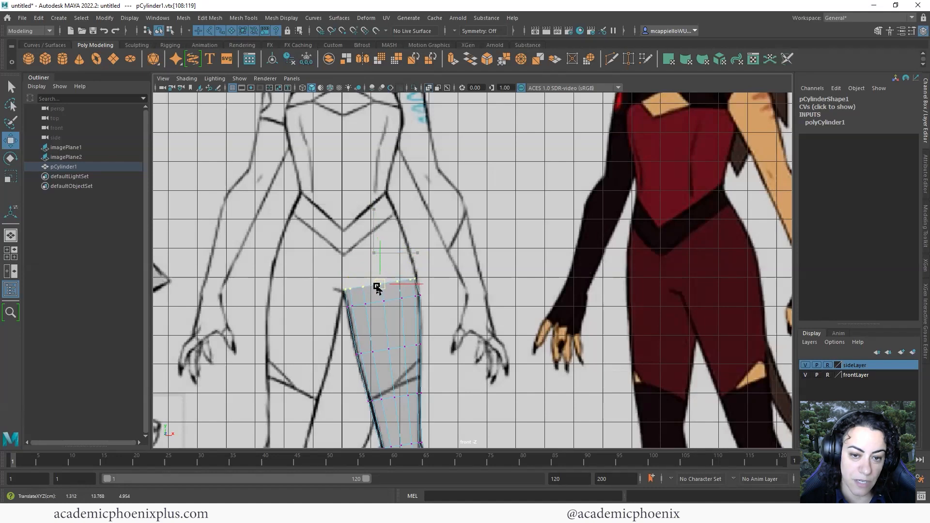
key(r)
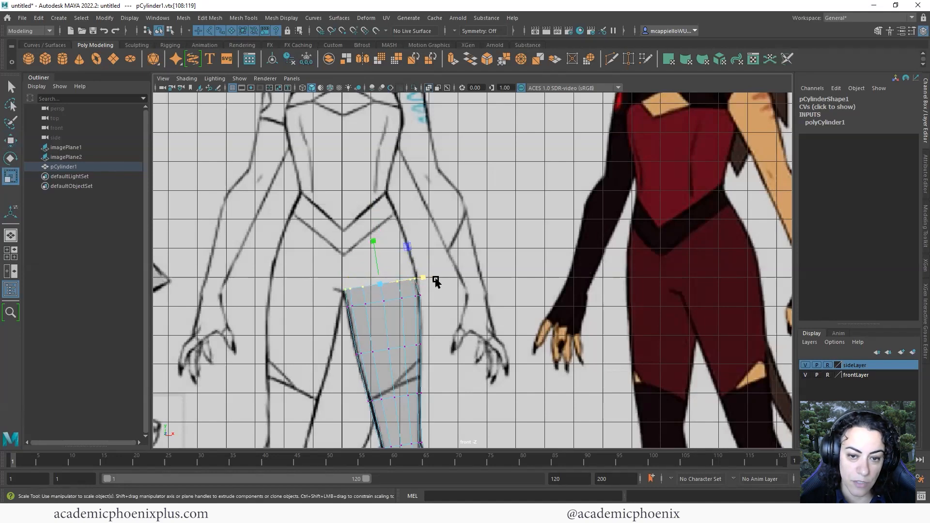
drag(428, 278, 431, 277)
key(w)
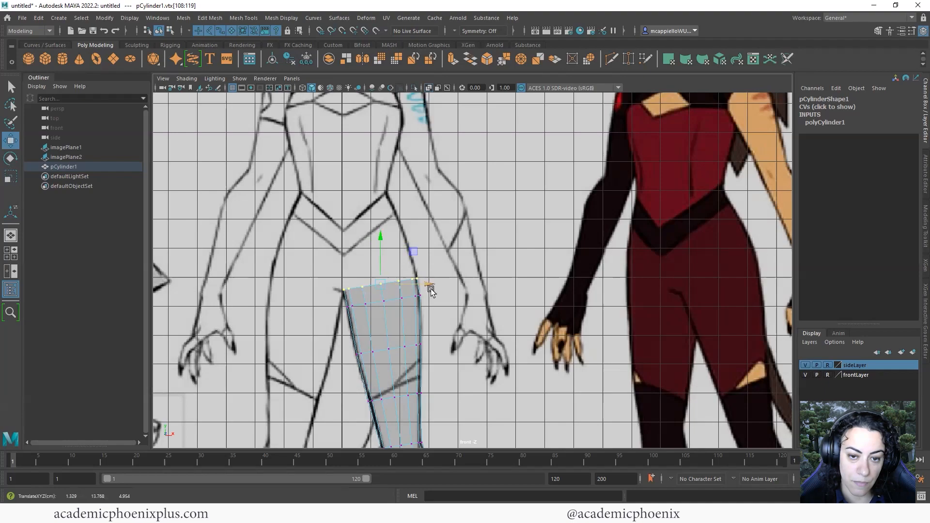
key(space)
key(space)
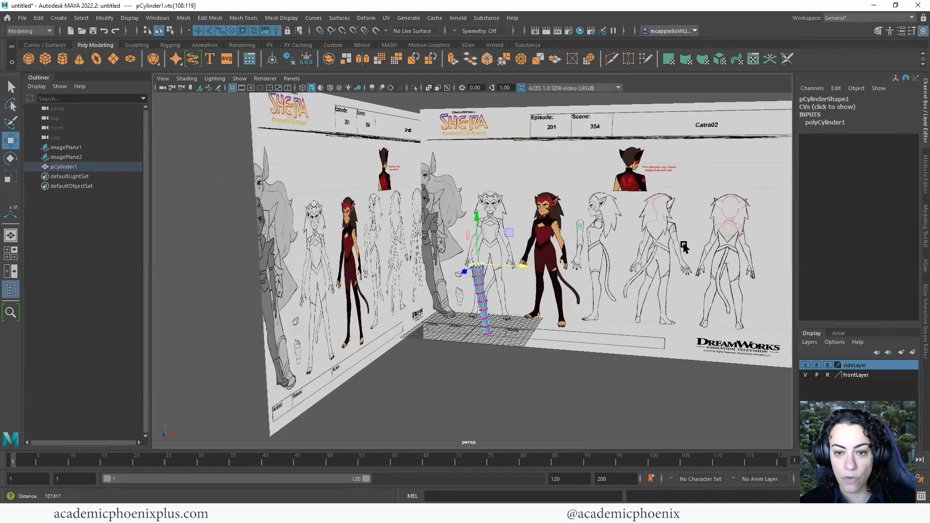
Deselect and orbit the leg, then maximize and zoom the side view and open Shading
alt+right_drag(683, 246, 751, 256)
click(514, 317)
alt+drag(515, 318, 339, 320)
key(space)
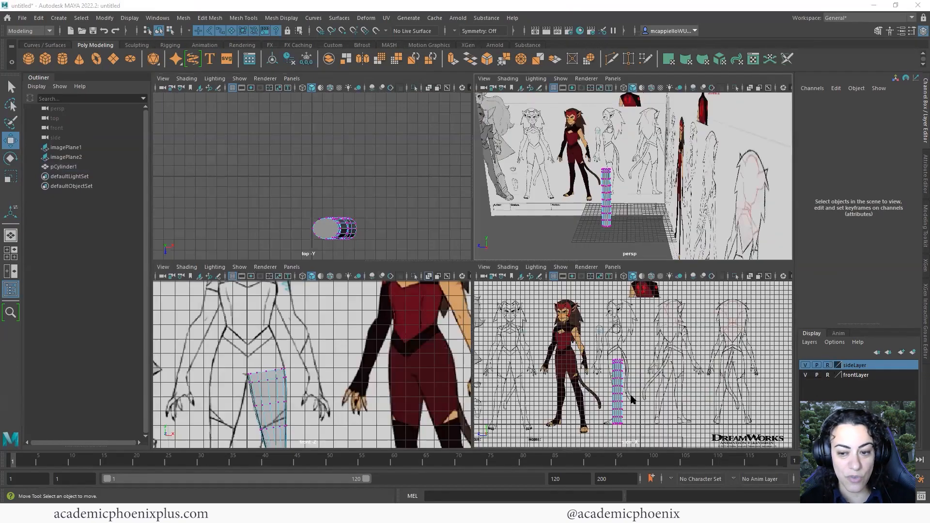
key(space)
alt+right_drag(509, 315, 654, 331)
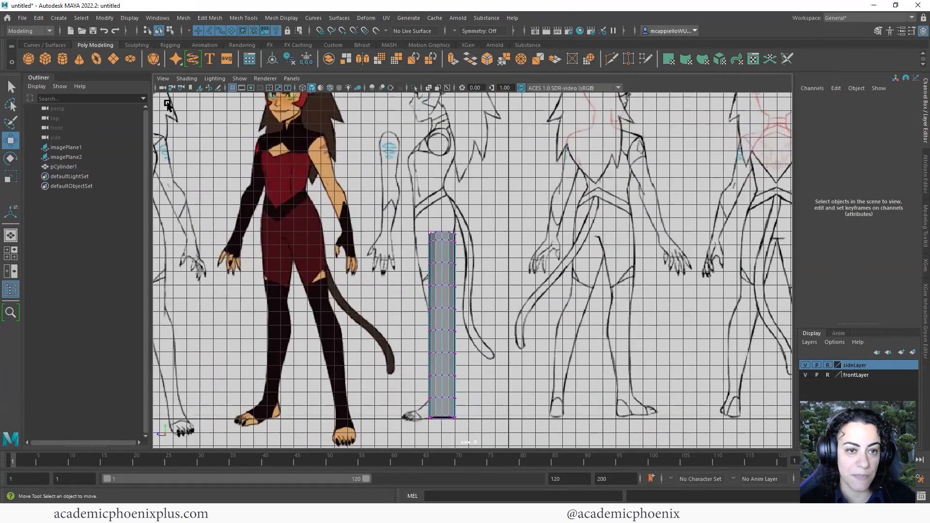
click(187, 78)
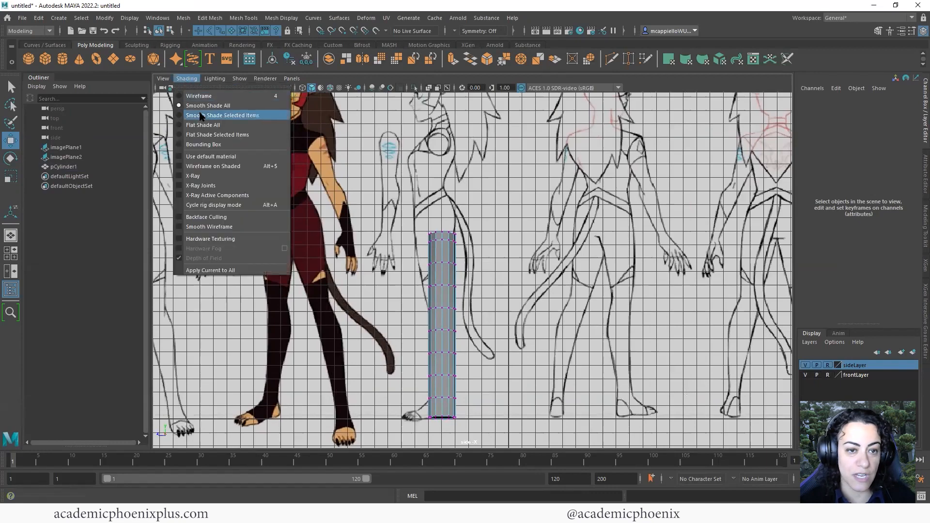
Make the cylinder see-through, zoom in on the foot, and enter Vertex mode
click(205, 175)
mouse_move(375, 161)
alt+right_down()
mouse_move(553, 207)
mouse_move(610, 252)
alt+right_up()
alt+middle_drag(609, 252, 578, 148)
alt+right_drag(485, 305, 562, 315)
alt+middle_drag(389, 244, 419, 274)
right_drag(414, 246, 378, 248)
alt+middle_drag(409, 345, 423, 320)
Narrow the bottom two vertex rings of the leg to fit the side reference
drag(471, 413, 445, 411)
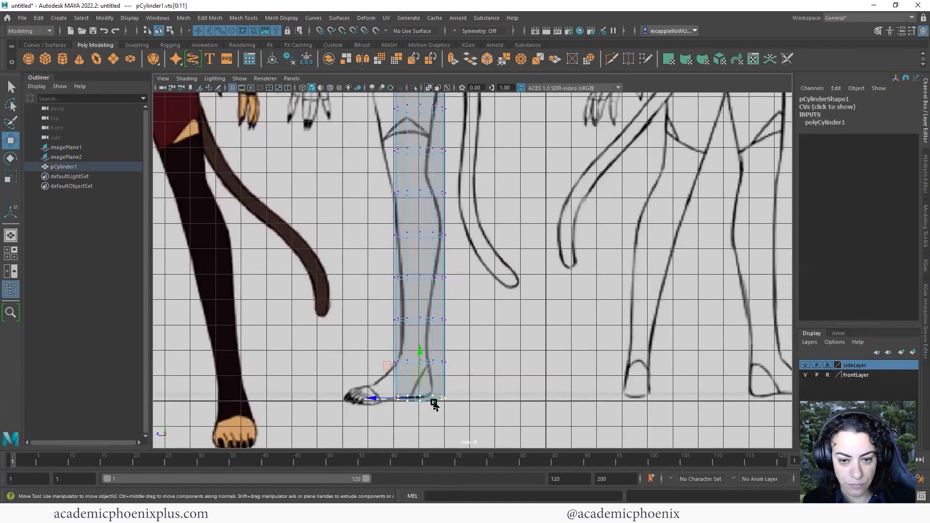
drag(465, 374, 464, 374)
key(r)
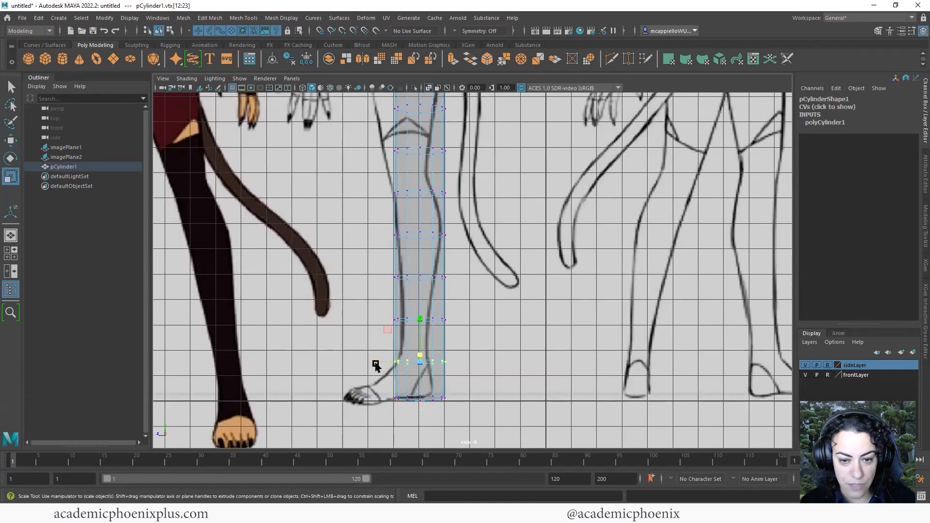
drag(376, 364, 379, 366)
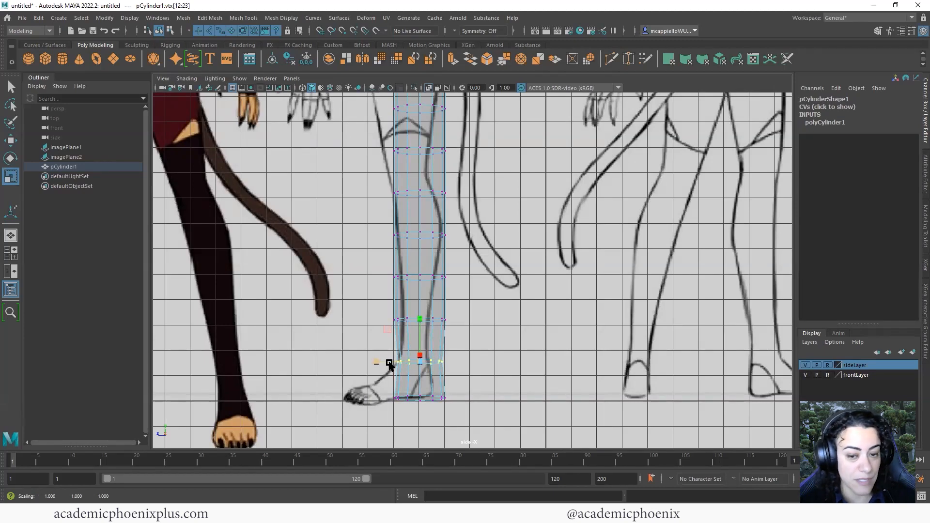
mouse_move(379, 365)
mouse_down()
mouse_move(389, 366)
mouse_move(372, 362)
mouse_up()
key(w)
key(r)
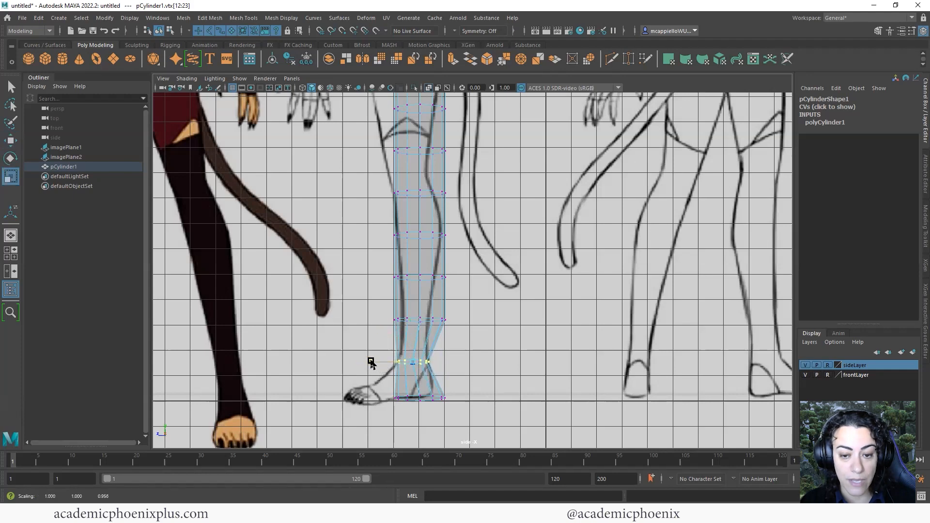
Narrow the next rings up to fit the shin outline
drag(477, 303, 373, 319)
key(w)
key(r)
alt+middle_drag(374, 338, 343, 396)
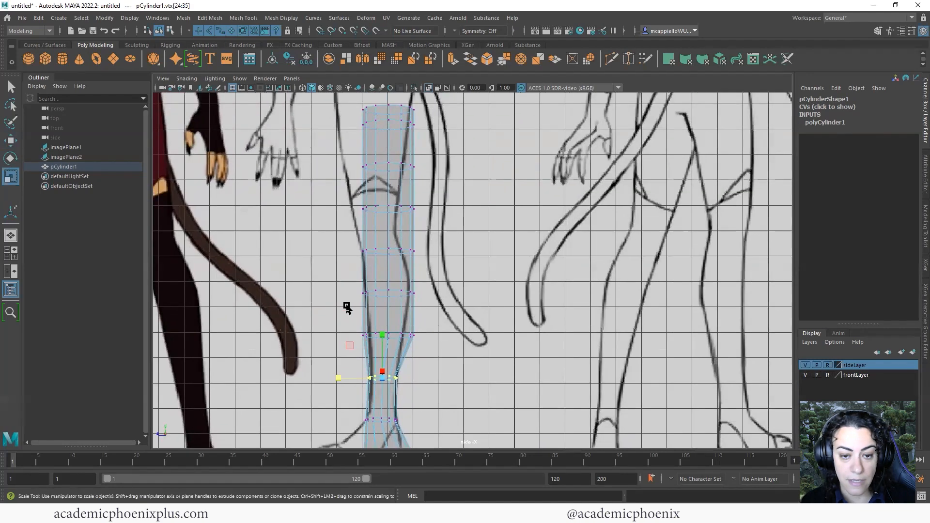
drag(346, 305, 435, 350)
mouse_move(349, 338)
mouse_down()
mouse_move(361, 337)
mouse_move(351, 337)
mouse_up()
key(w)
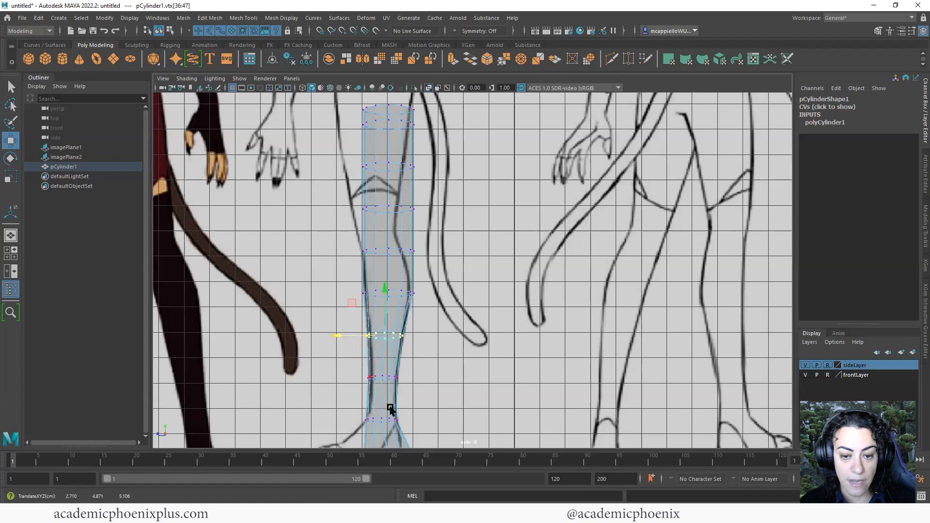
Slightly narrow the next vertex ring higher up the shin
alt+middle_drag(332, 270, 326, 324)
drag(431, 375, 431, 375)
key(r)
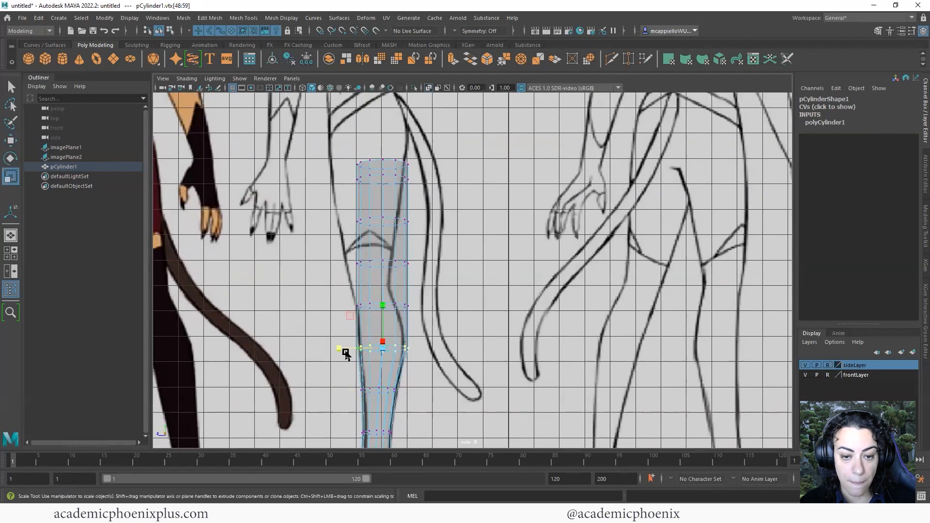
drag(338, 348, 341, 349)
key(w)
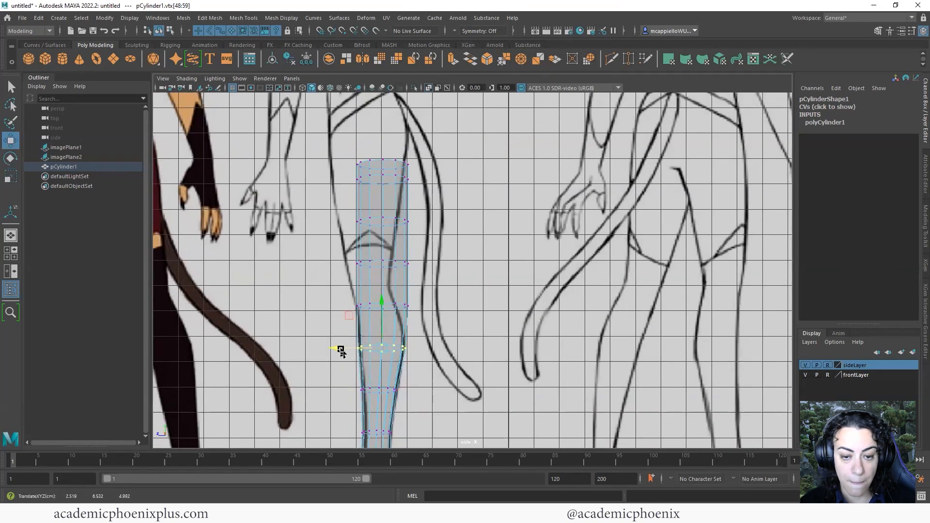
Narrow the following ring up to match the side reference
alt+middle_drag(314, 296, 302, 337)
drag(311, 336, 414, 362)
key(r)
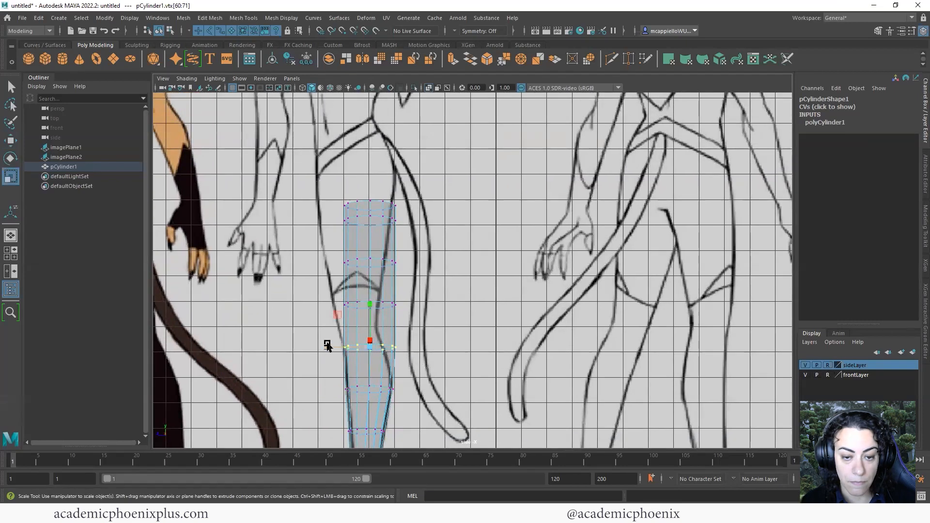
mouse_move(327, 347)
mouse_down()
mouse_move(341, 346)
mouse_move(322, 348)
mouse_up()
key(w)
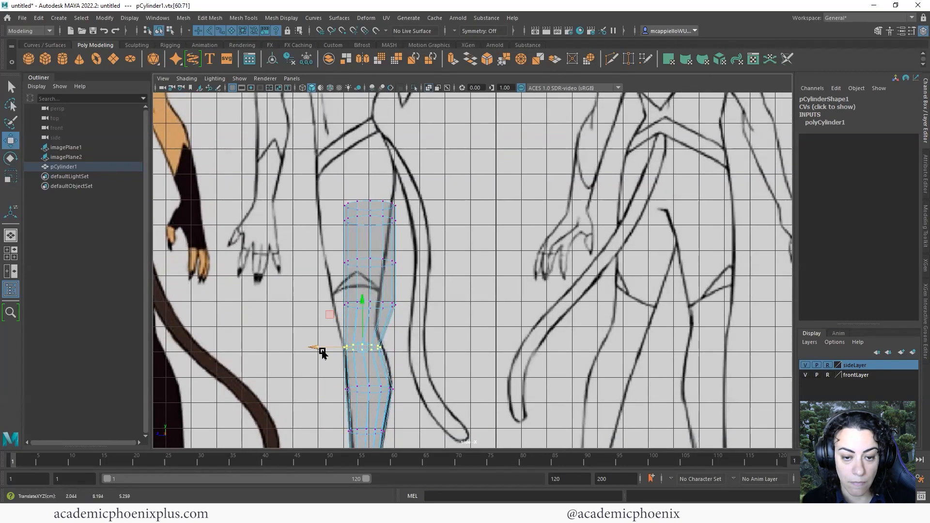
key(r)
key(w)
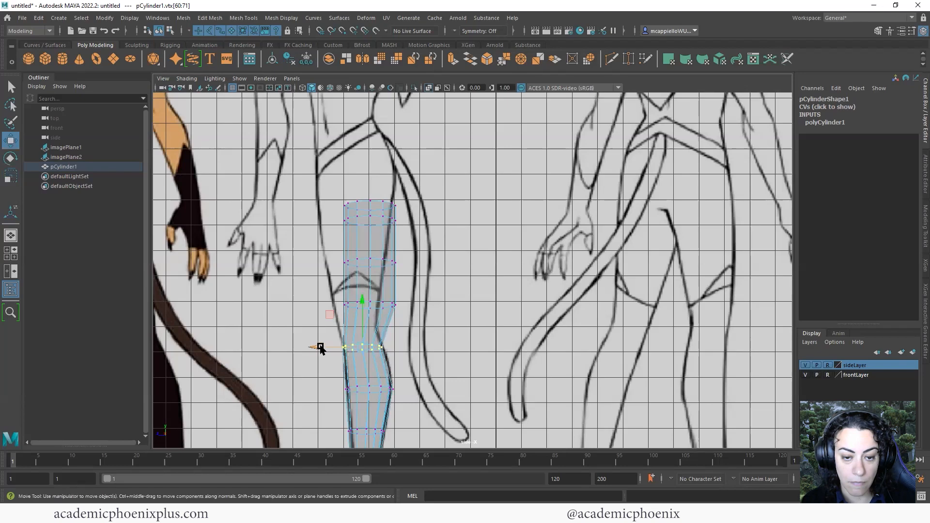
Shift the upper rows left to follow the leg and slightly narrow the knee row
alt+middle_drag(321, 295, 320, 333)
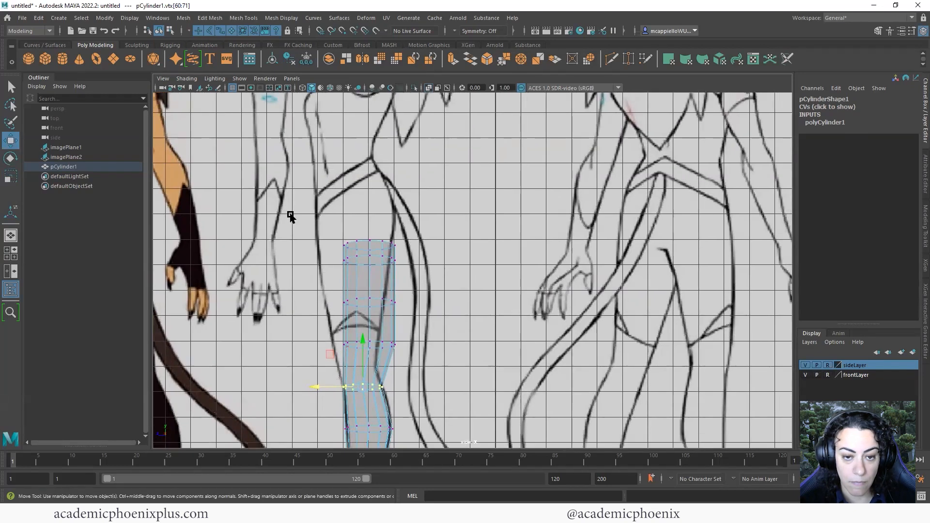
drag(441, 361, 441, 360)
drag(321, 296, 310, 299)
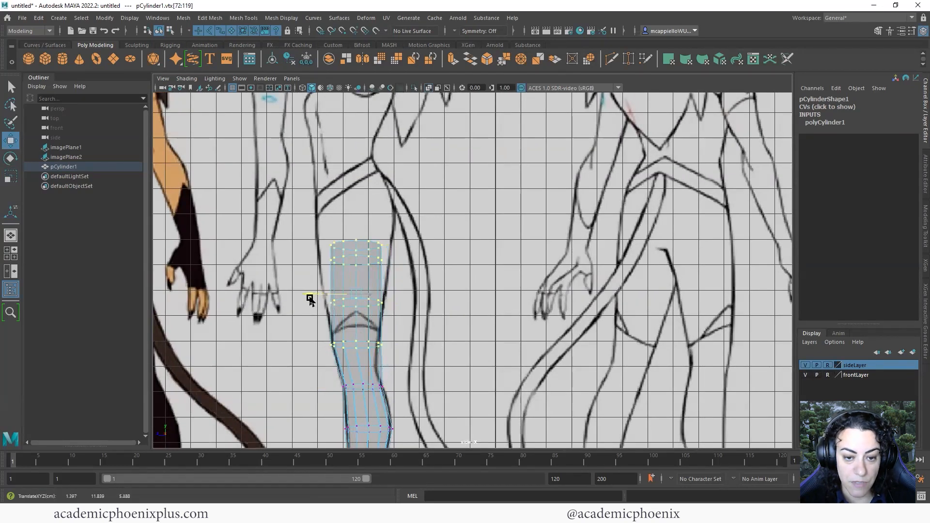
drag(316, 335, 422, 359)
key(r)
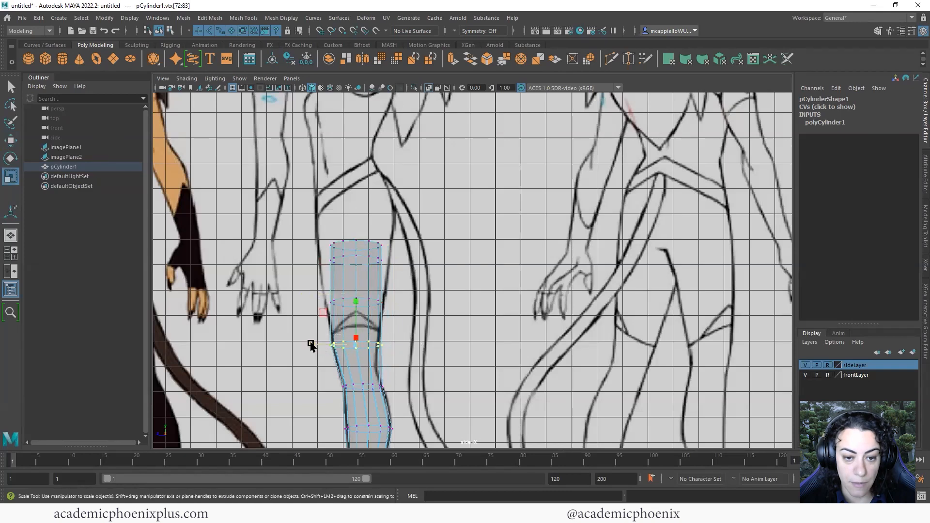
drag(311, 344, 314, 344)
key(w)
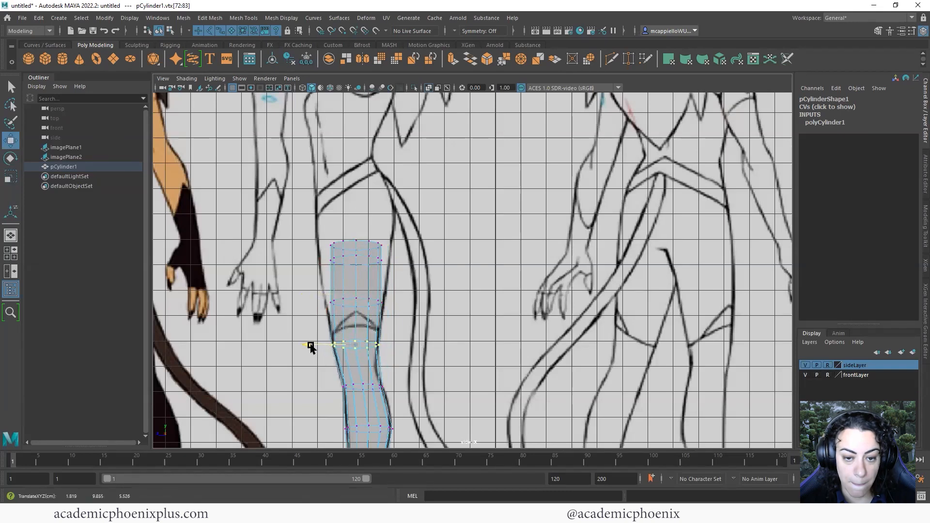
Widen the row above the knee and the top two rows toward the thigh width
drag(295, 280, 401, 316)
key(r)
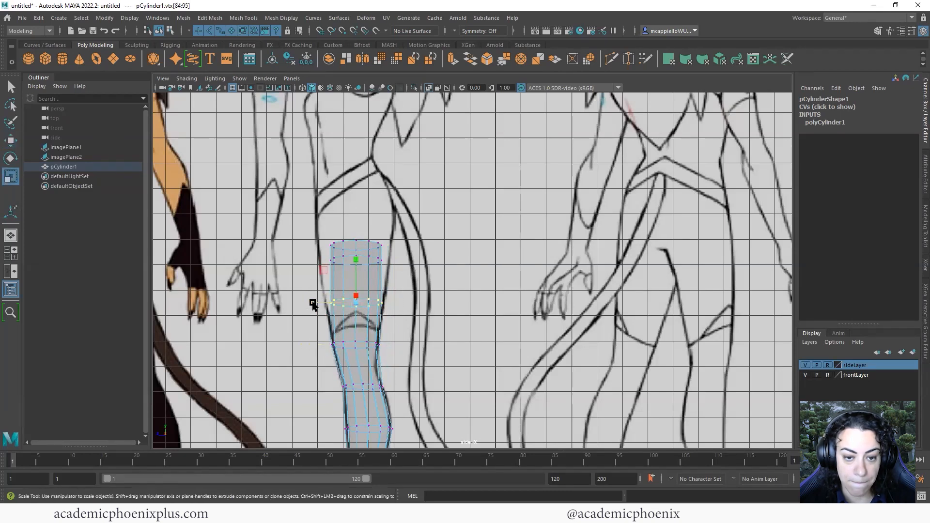
drag(312, 304, 303, 304)
key(w)
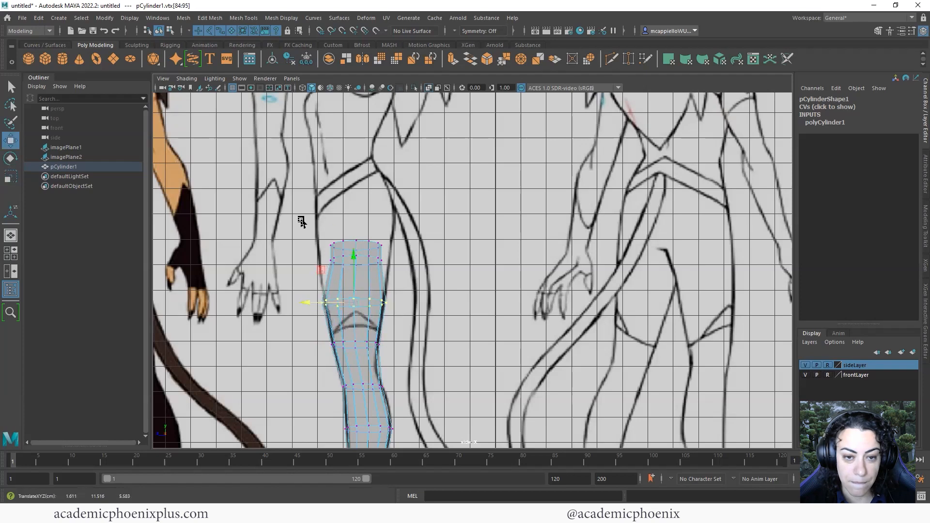
drag(302, 222, 401, 260)
key(r)
mouse_move(313, 253)
mouse_down()
mouse_move(295, 259)
mouse_move(306, 257)
mouse_up()
key(w)
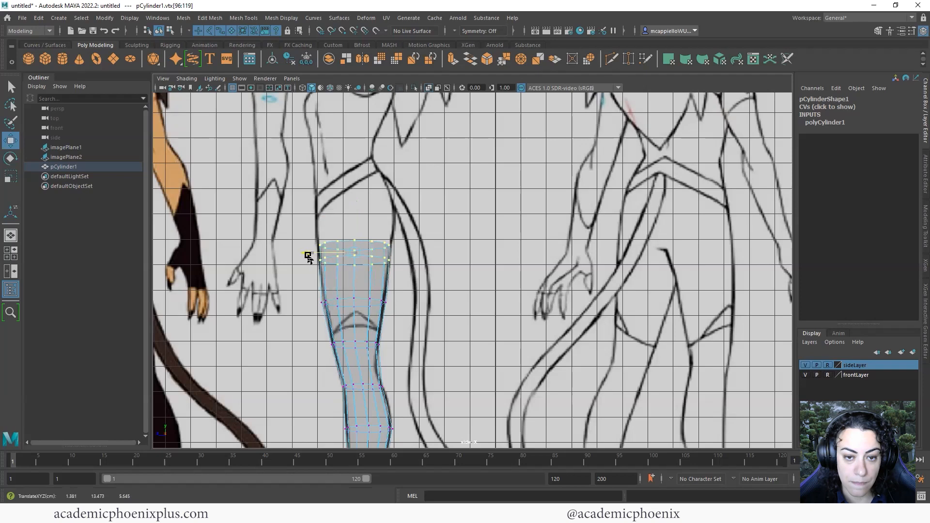
Slightly widen the top vertex row, then return to Object Mode
click(346, 214)
drag(406, 254, 405, 255)
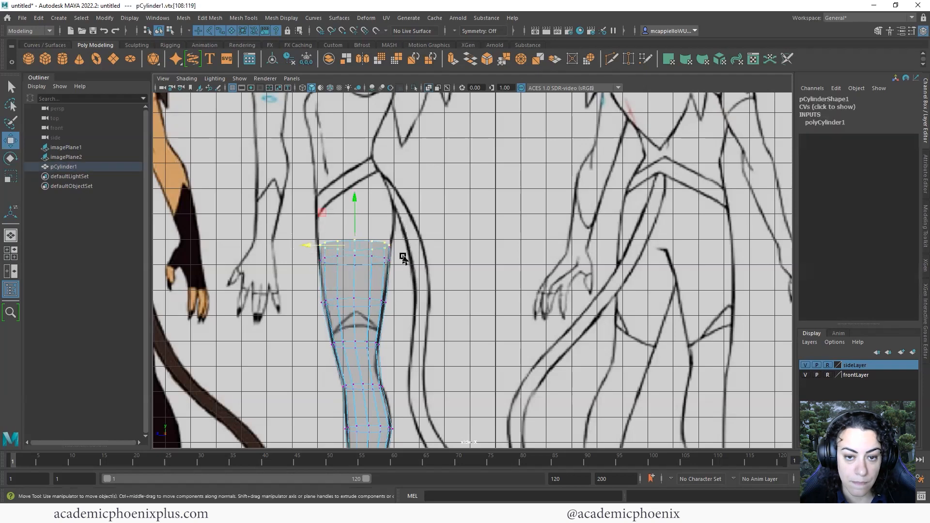
key(r)
drag(316, 247, 308, 248)
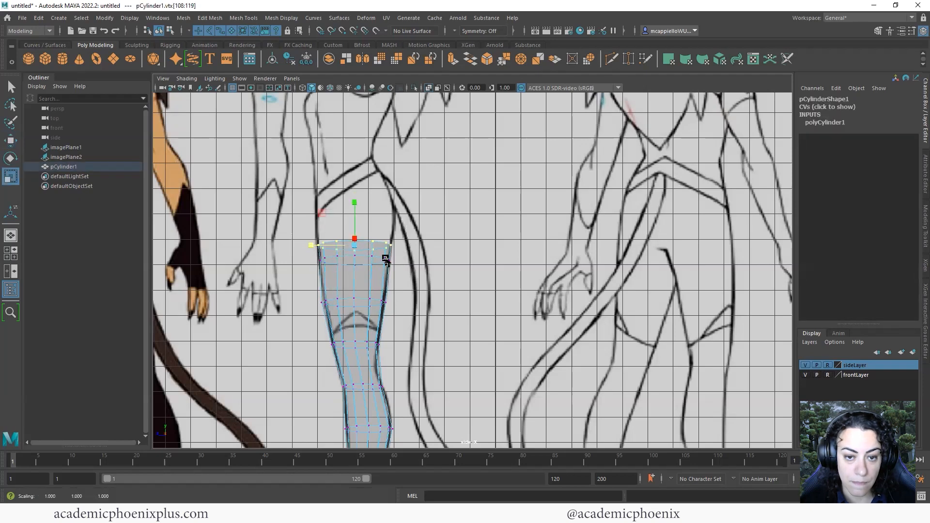
right_drag(371, 280, 420, 238)
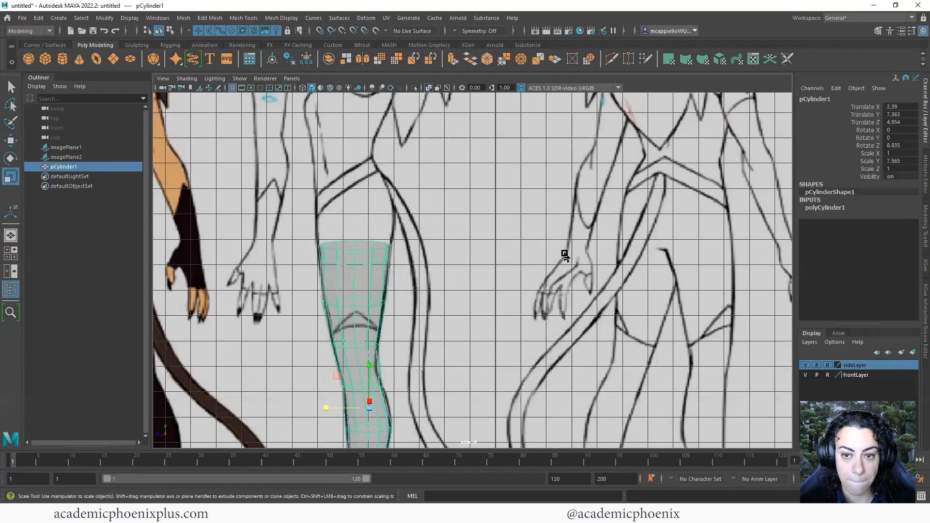
Orbit the leg in perspective, preview it smoothed with 3, and reselect pCylinder1
key(space)
key(space)
alt+drag(447, 391, 481, 338)
click(438, 382)
click(432, 388)
key(3)
click(406, 383)
click(473, 320)
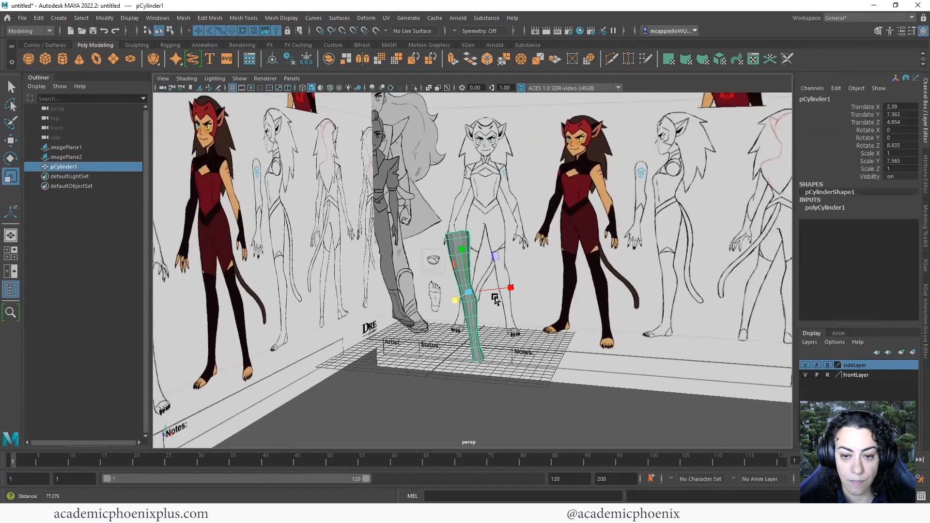
alt+right_drag(495, 297, 518, 308)
Maximize the front view, zoom in on the knee, and start the Insert Edge Loop Tool
key(space)
key(space)
alt+middle_drag(490, 414, 421, 341)
alt+right_drag(521, 318, 472, 336)
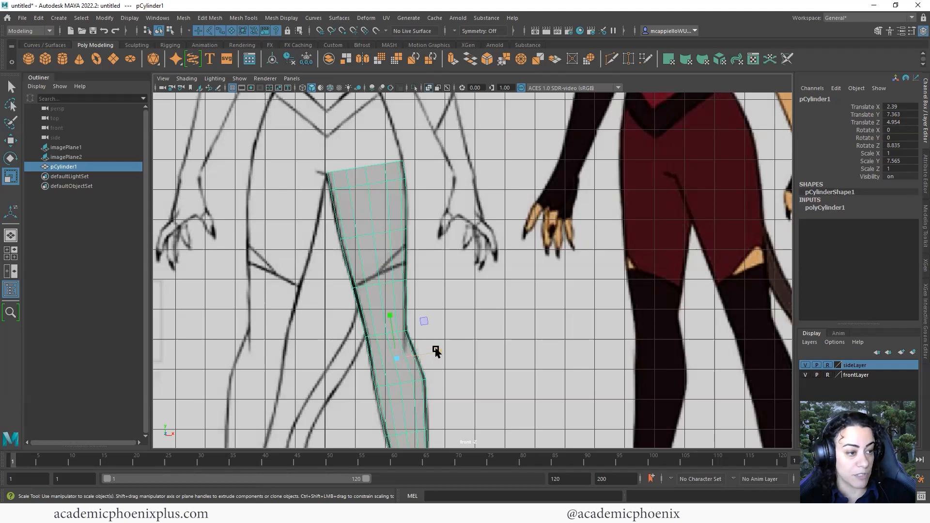
alt+middle_drag(435, 349, 443, 331)
alt+right_drag(442, 330, 538, 295)
alt+middle_drag(486, 293, 484, 260)
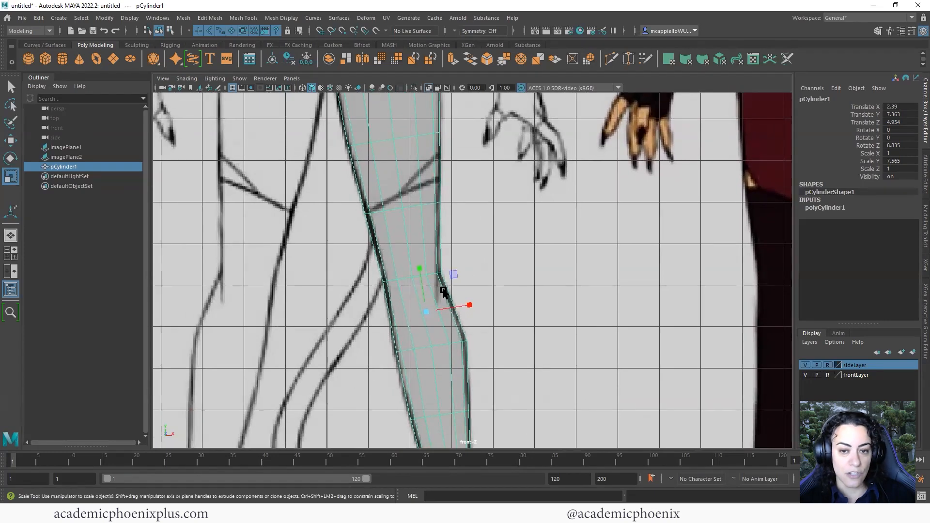
shift+right_drag(420, 297, 426, 307)
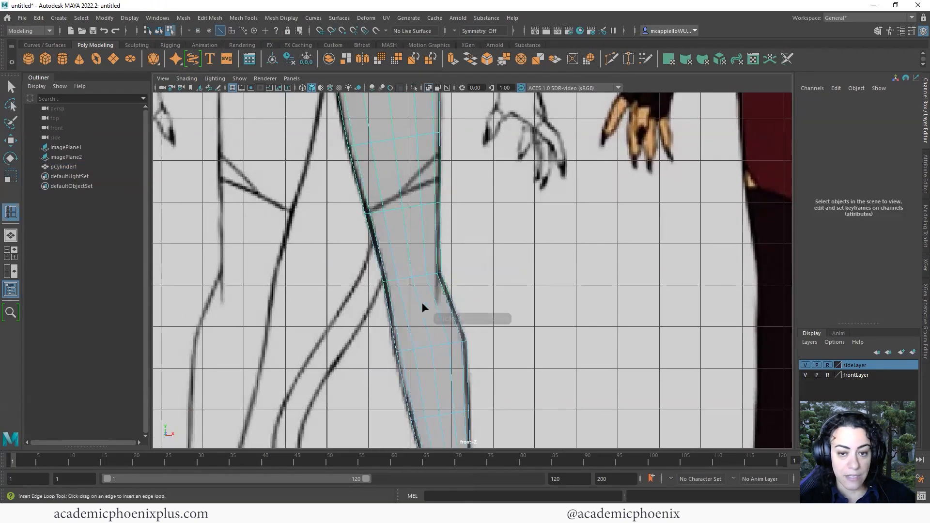
Insert two edge loops near the knee and widen each slightly
click(432, 290)
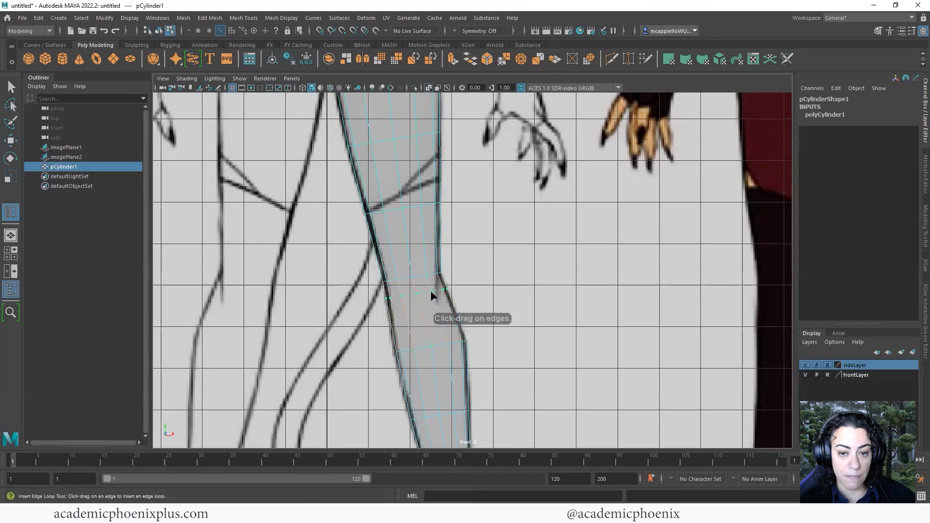
click(435, 260)
key(q)
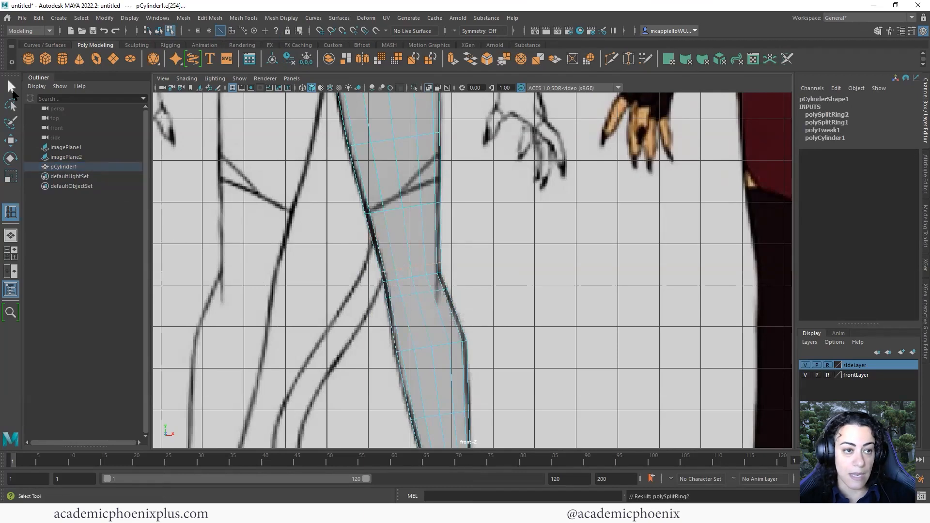
key(r)
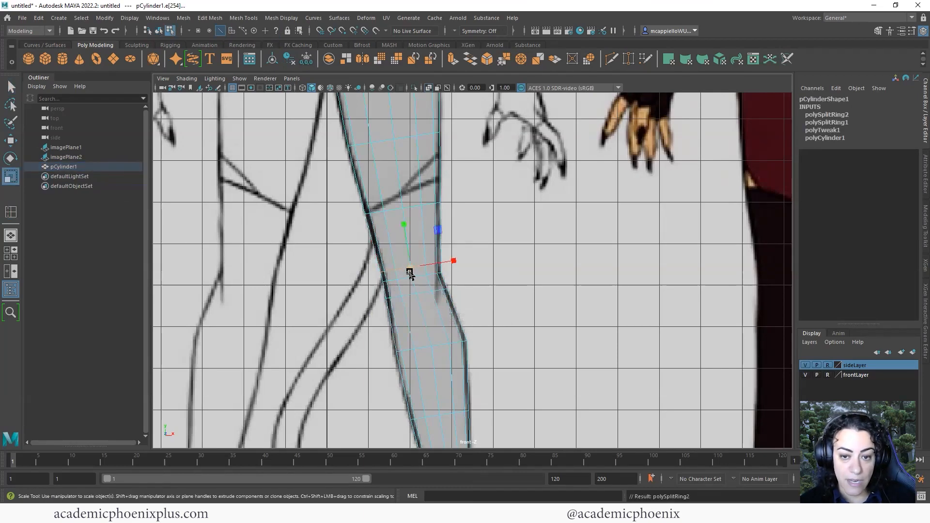
drag(410, 274, 412, 270)
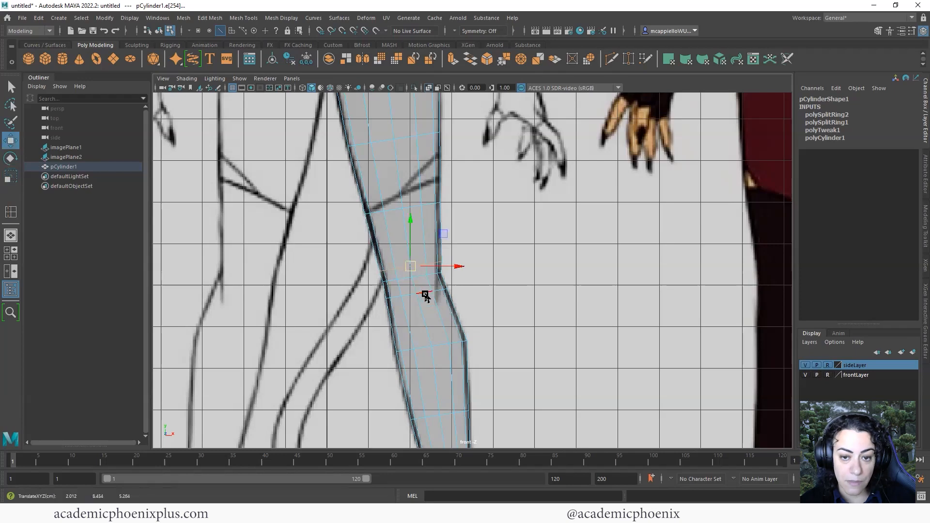
click(426, 295)
drag(420, 296, 421, 297)
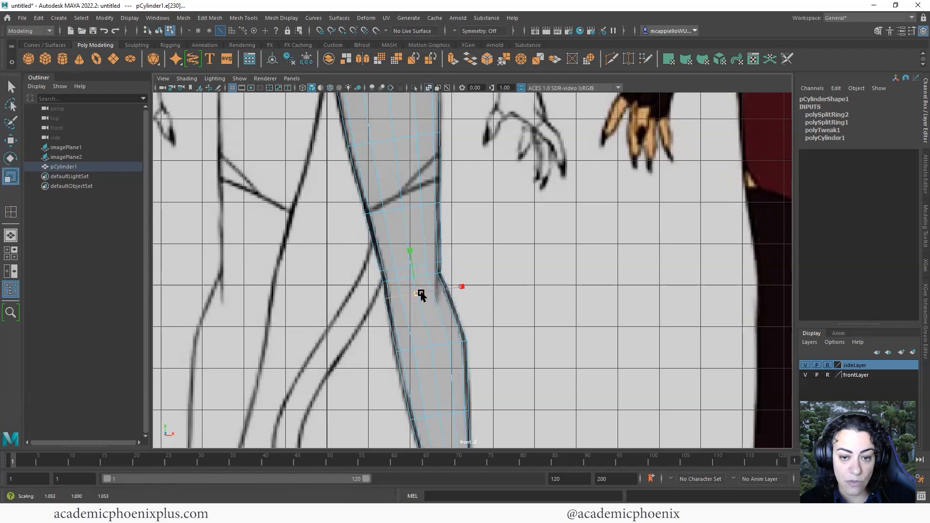
Widen the knee loop front to back to match the side-view leg outline
alt+middle_drag(468, 363, 449, 198)
mouse_move(460, 295)
alt+middle_down()
mouse_move(450, 210)
mouse_move(479, 373)
alt+middle_up()
alt+middle_drag(436, 277, 434, 381)
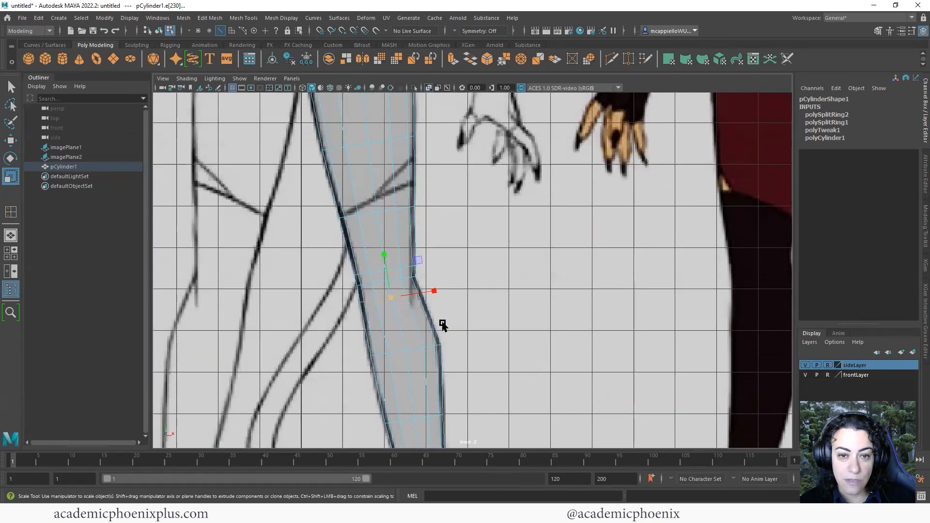
mouse_move(442, 326)
alt+middle_down()
mouse_move(417, 209)
mouse_move(417, 222)
alt+middle_up()
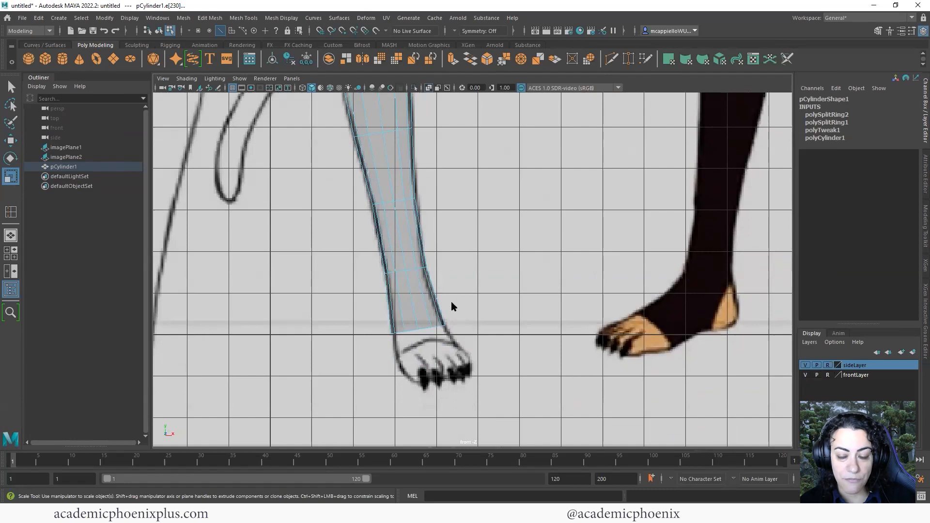
key(space)
key(space)
alt+middle_drag(486, 319, 518, 199)
alt+middle_drag(396, 229, 434, 224)
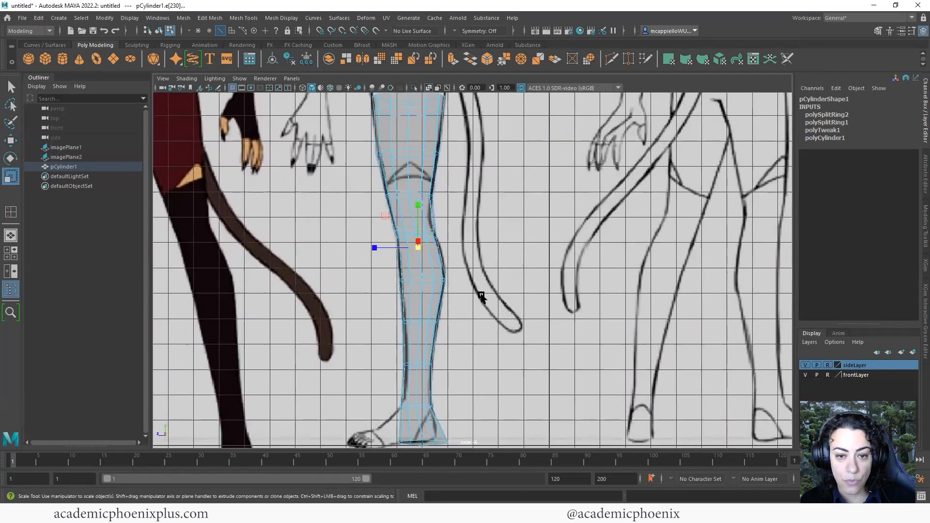
alt+middle_drag(480, 320, 481, 266)
alt+middle_drag(434, 342, 437, 423)
alt+right_drag(586, 315, 617, 291)
alt+right_drag(411, 305, 531, 277)
alt+middle_drag(498, 291, 550, 261)
alt+right_drag(550, 261, 574, 257)
drag(371, 259, 371, 261)
Insert a third edge loop across the leg near the knee
key(w)
alt+middle_drag(400, 246, 402, 322)
alt+right_drag(399, 305, 342, 284)
alt+middle_drag(454, 265, 459, 348)
alt+middle_drag(435, 313, 437, 330)
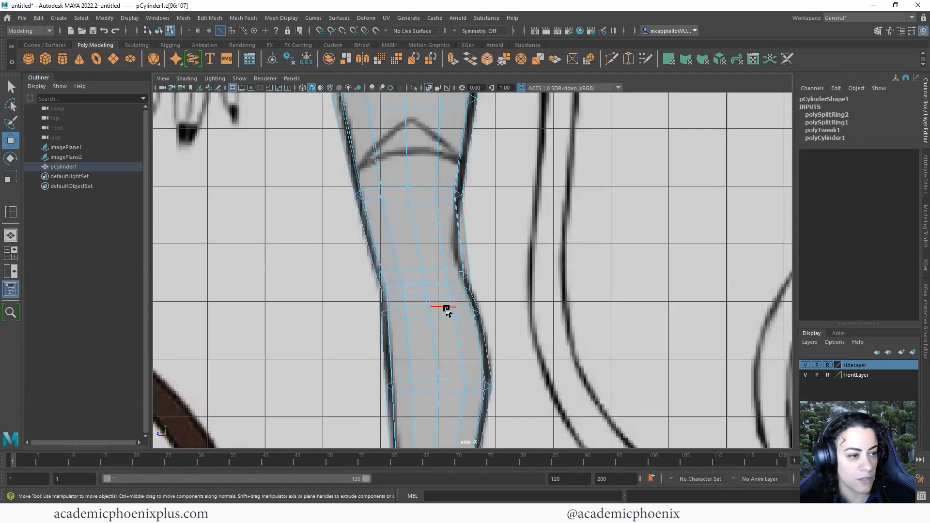
alt+right_drag(476, 256, 512, 259)
alt+middle_drag(456, 229, 461, 245)
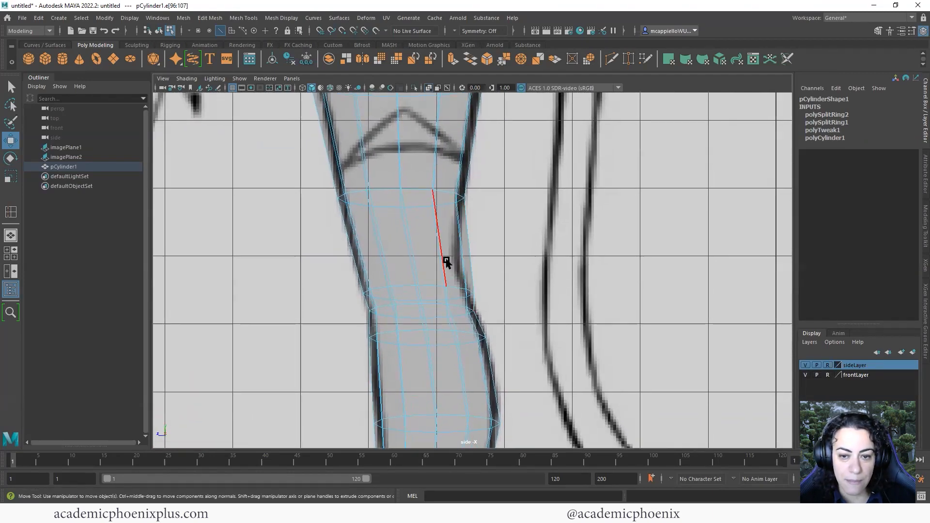
shift+right_drag(451, 256, 433, 312)
ctrl+right_click(432, 247)
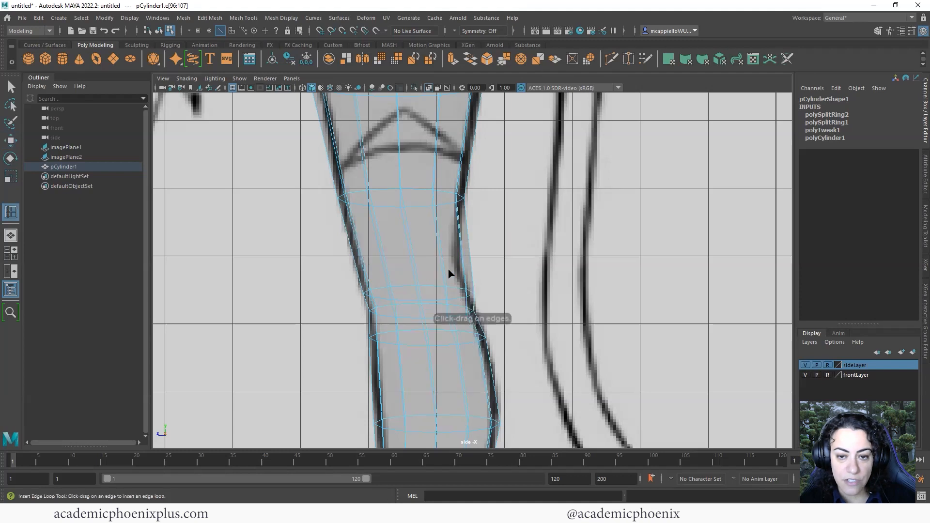
drag(442, 251, 376, 262)
key(q)
Shift the knee edge loop left onto the side-view reference outline
key(r)
key(w)
alt+middle_drag(373, 270, 406, 209)
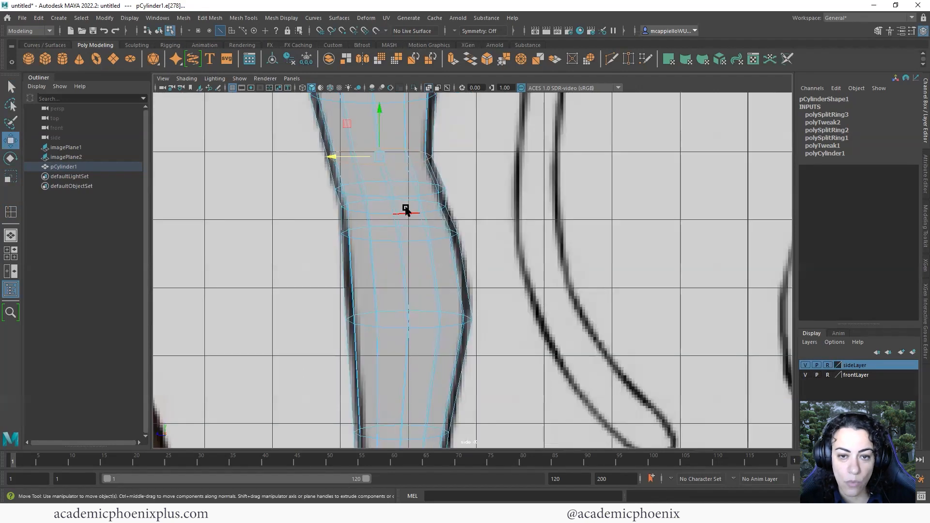
double_click(431, 192)
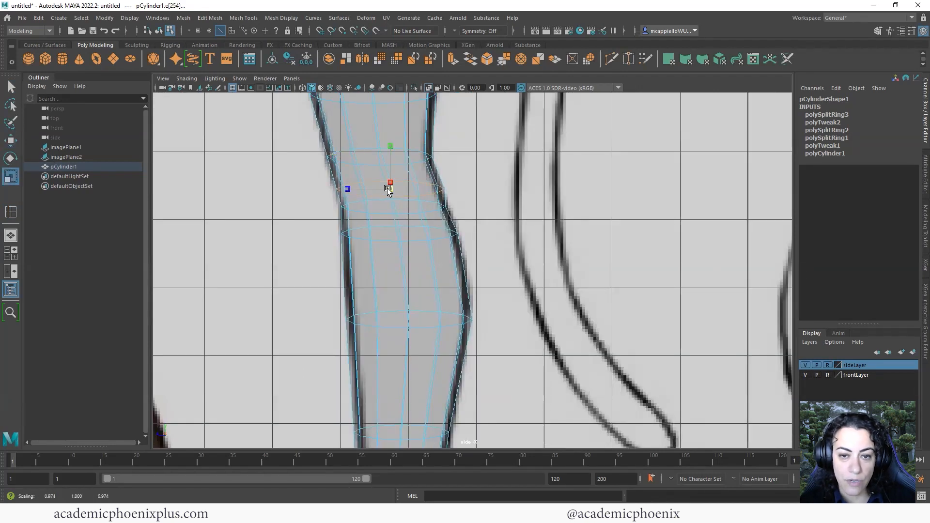
drag(358, 189, 341, 190)
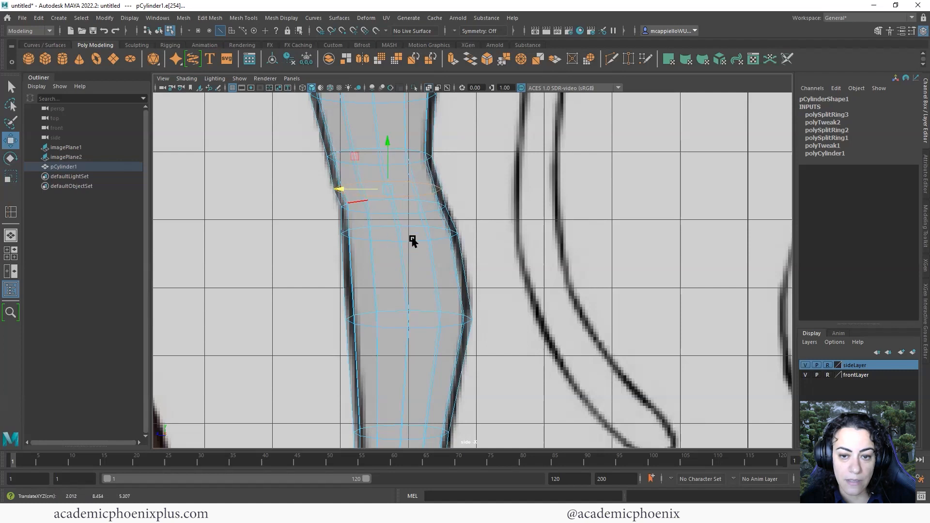
Add a fourth edge loop on the calf, widen it slightly and nudge it onto the outline
alt+middle_drag(412, 241, 422, 200)
shift+right_drag(467, 234, 465, 300)
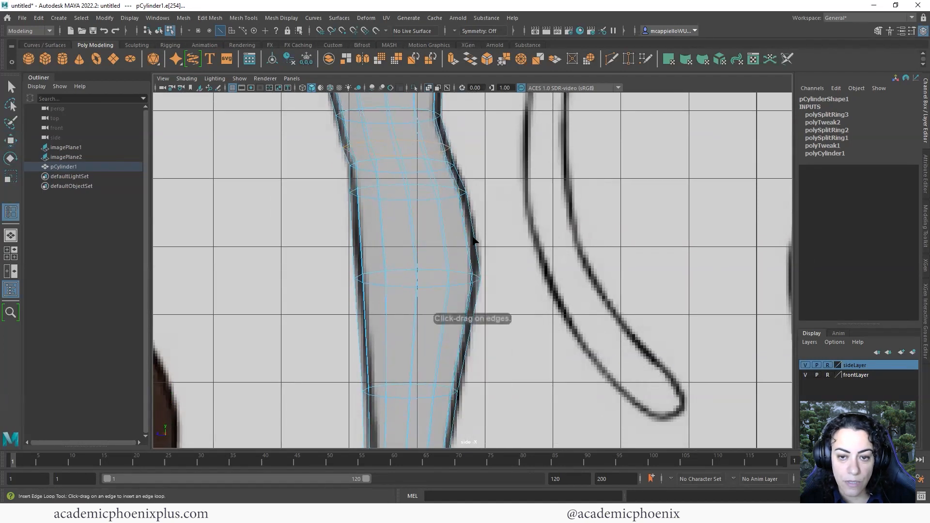
click(470, 206)
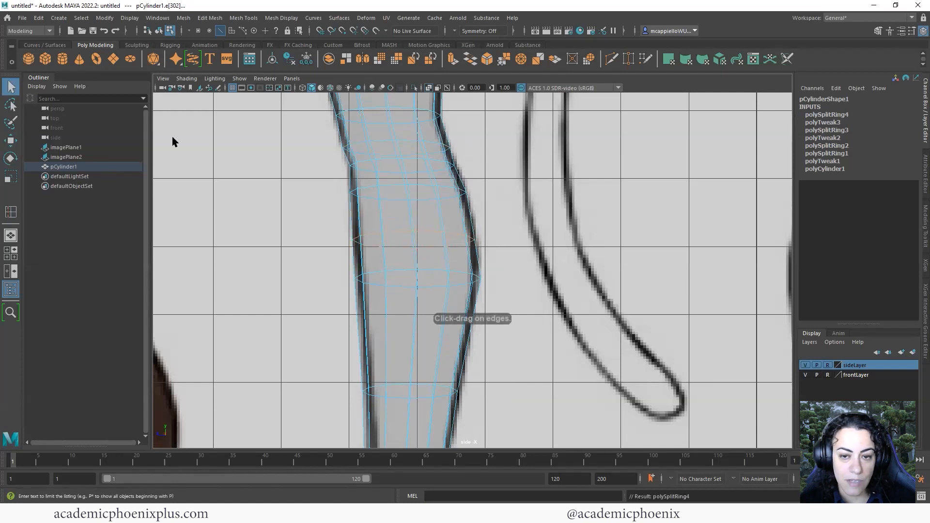
key(r)
drag(366, 243, 370, 242)
key(w)
alt+middle_drag(476, 288, 473, 140)
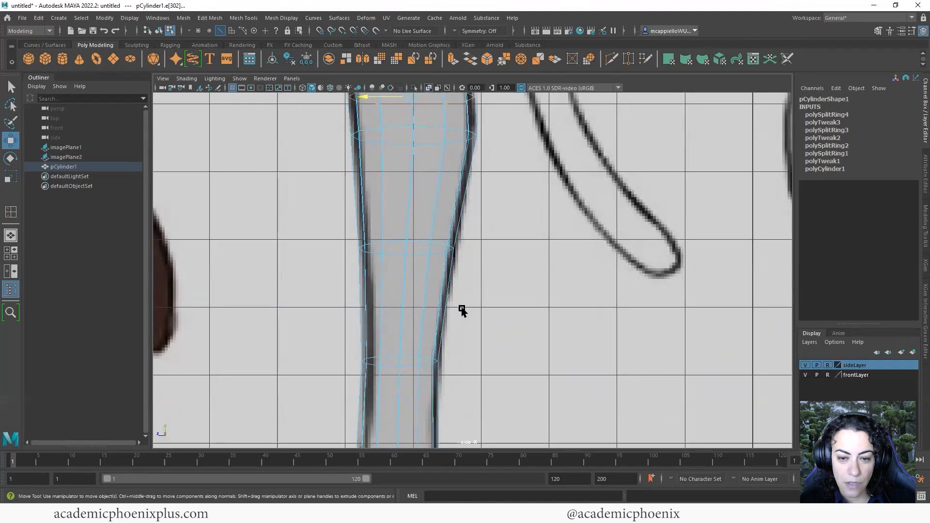
In the front view, select the knee edge loop and shift it slightly left onto the outline
alt+middle_drag(461, 315, 479, 166)
alt+middle_drag(454, 265, 463, 204)
alt+right_drag(526, 249, 569, 254)
alt+middle_drag(554, 254, 552, 232)
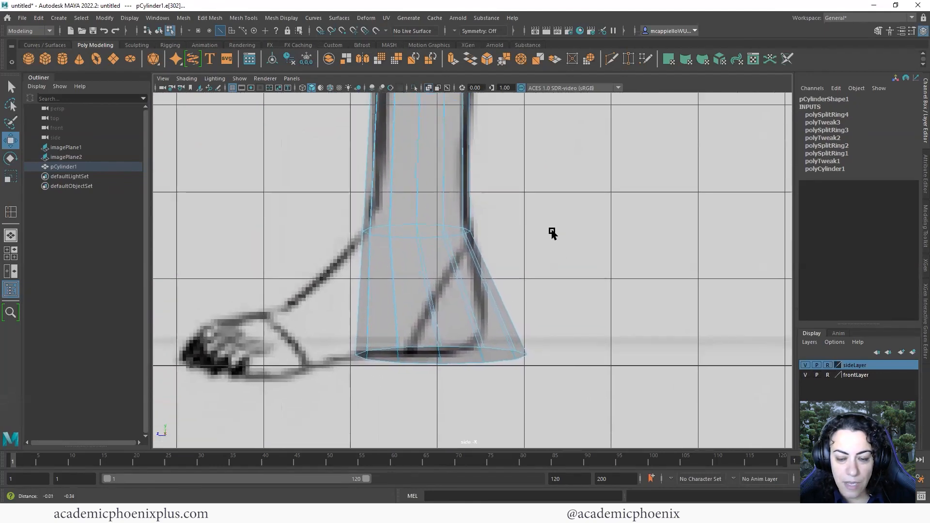
alt+right_drag(552, 231, 434, 276)
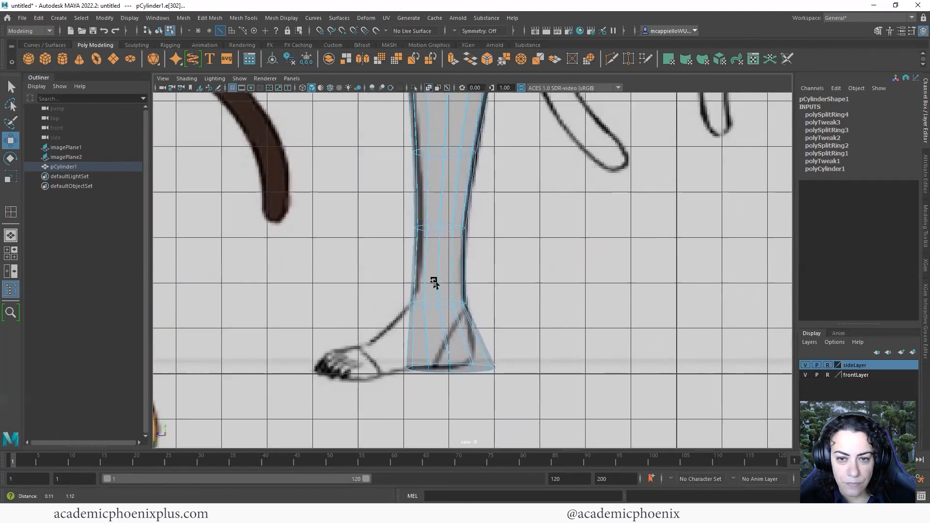
key(space)
alt+middle_drag(308, 291, 312, 402)
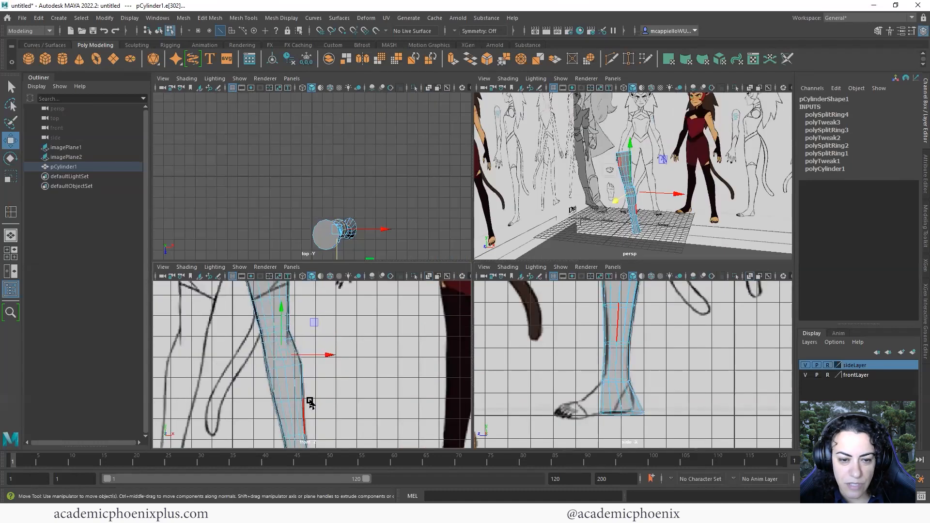
key(space)
alt+right_drag(490, 291, 536, 310)
alt+middle_drag(471, 254, 475, 271)
scroll(475, 272, up, 2)
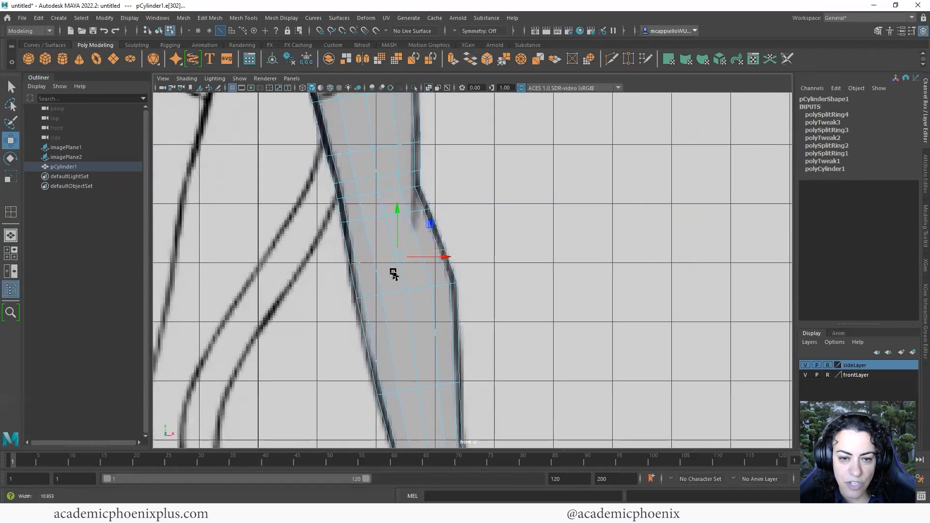
double_click(367, 297)
key(r)
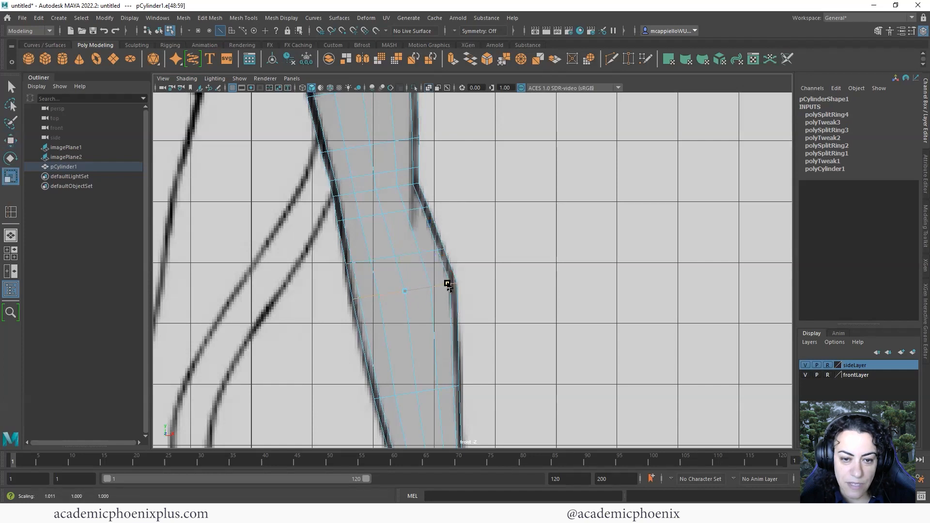
key(w)
drag(449, 287, 447, 277)
Pan the front view up to the cylinder's top and back down to the lower leg
alt+middle_drag(443, 267, 456, 337)
alt+middle_drag(431, 273, 435, 328)
alt+middle_drag(396, 277, 398, 295)
alt+middle_drag(417, 228, 430, 332)
alt+middle_drag(460, 394, 394, 199)
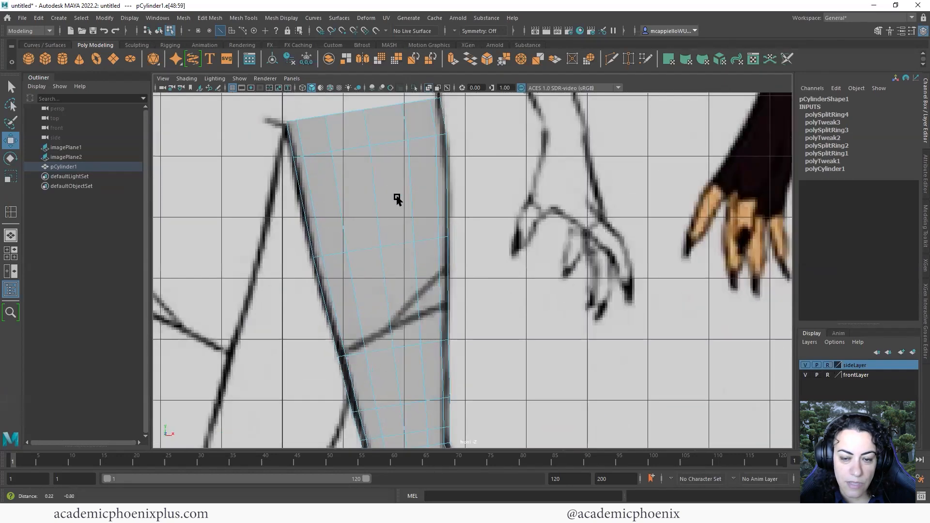
alt+middle_drag(417, 368, 426, 254)
alt+middle_drag(425, 339, 423, 257)
alt+middle_drag(420, 358, 418, 285)
Frame the foot in the enlarged side view and switch to vertex editing
key(space)
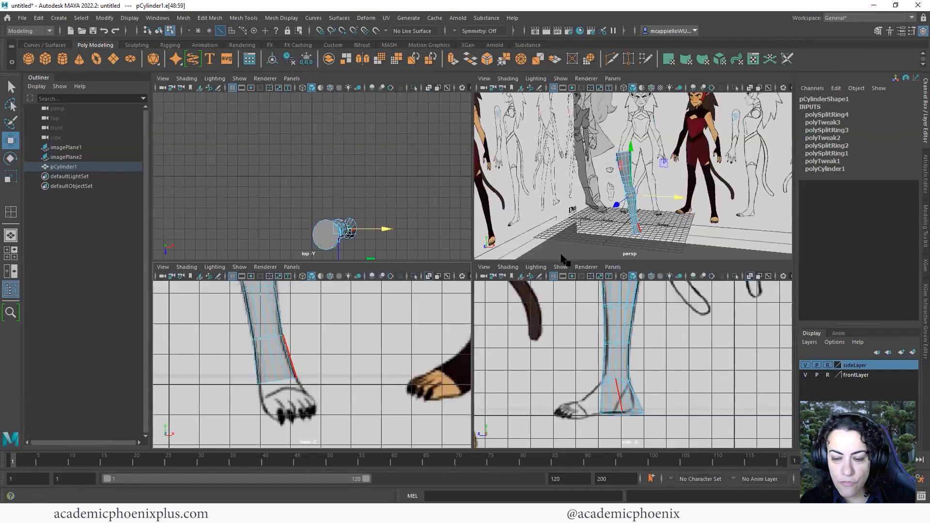
key(space)
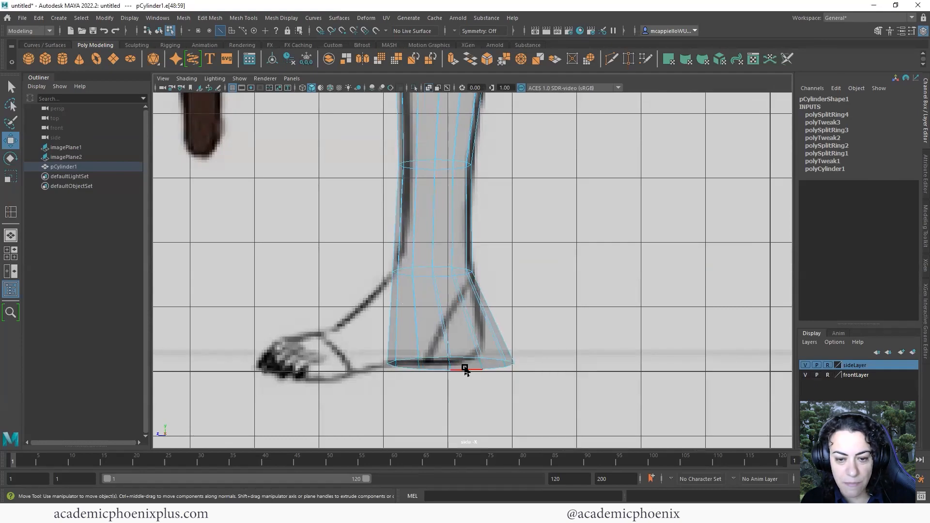
key(space)
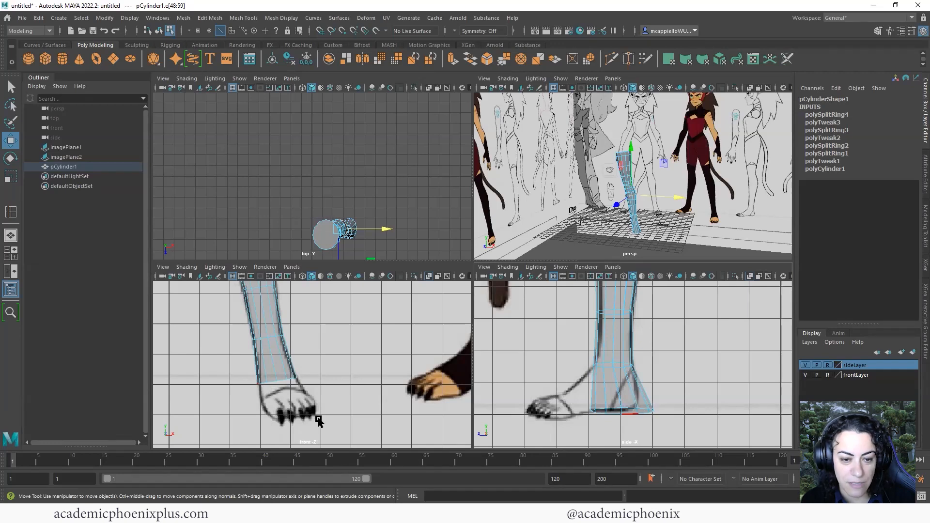
alt+middle_drag(636, 366, 626, 332)
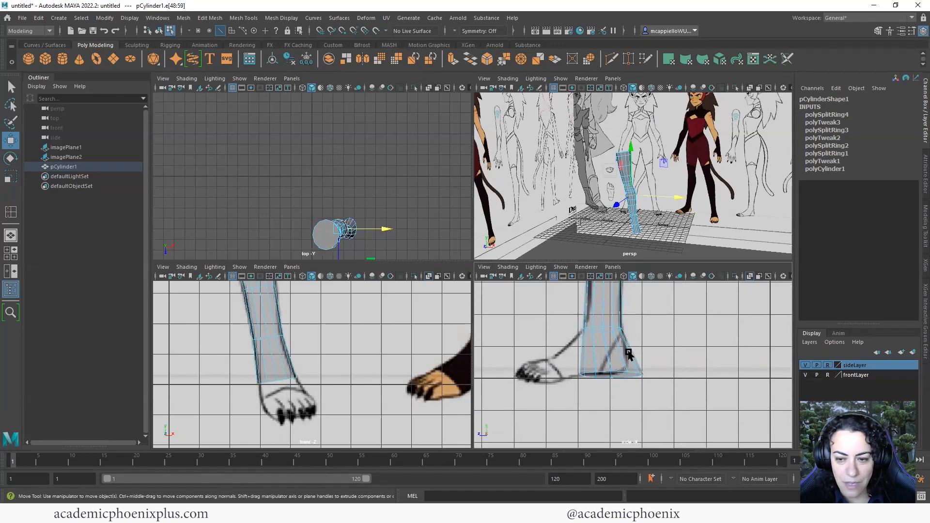
alt+right_drag(628, 354, 640, 367)
key(space)
scroll(583, 371, up, 3)
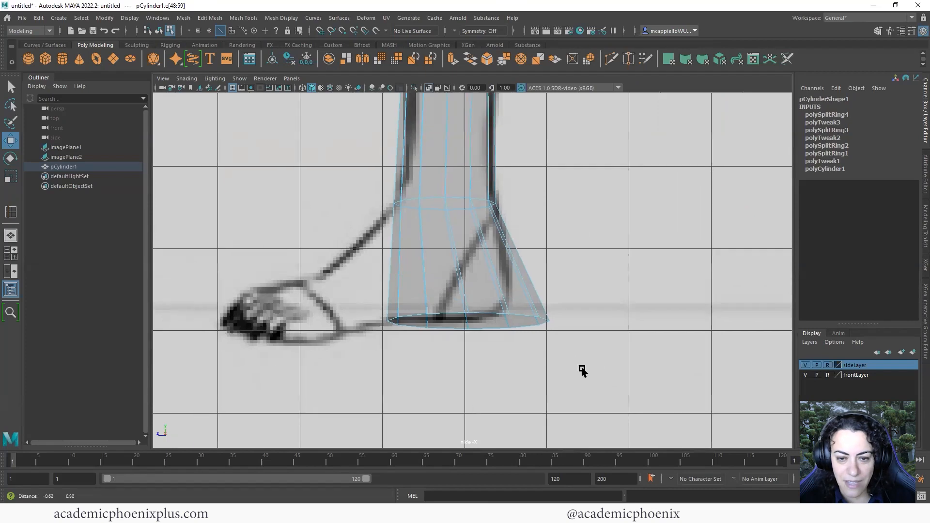
right_drag(683, 246, 641, 247)
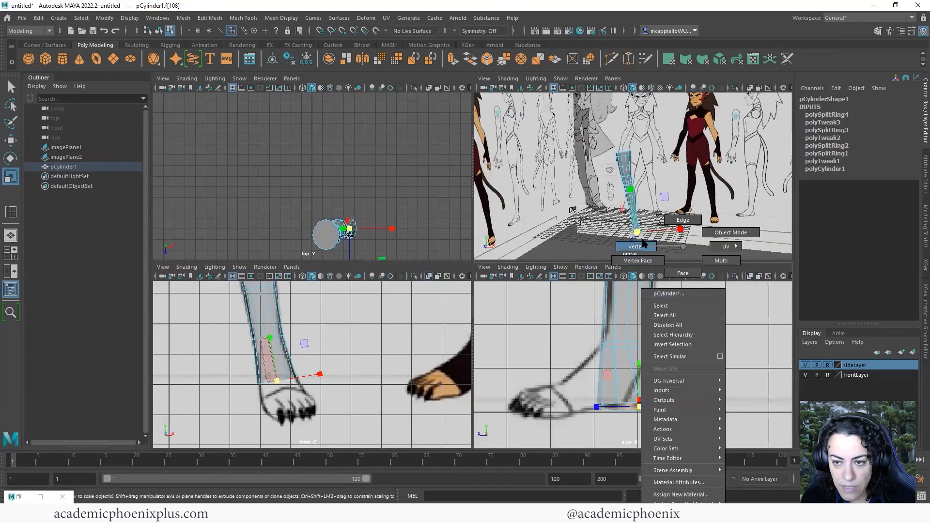
Move the base vertices in the side view to pull in the heel and flatten the ankle rim
drag(655, 399, 702, 415)
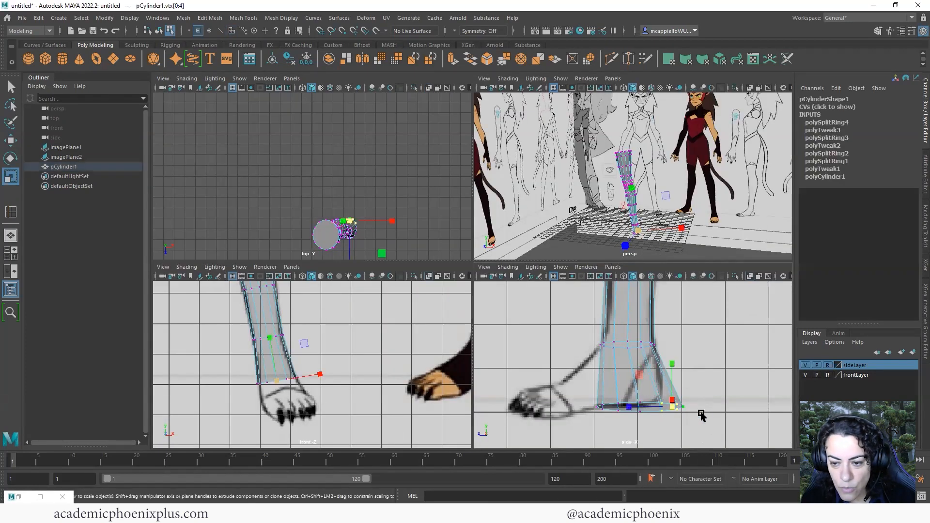
key(space)
key(w)
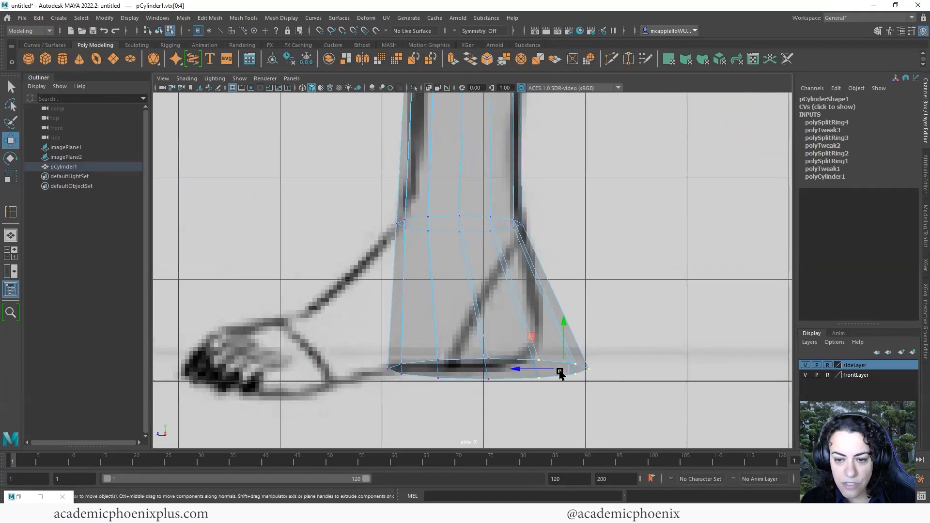
drag(558, 374, 546, 370)
drag(633, 382, 465, 373)
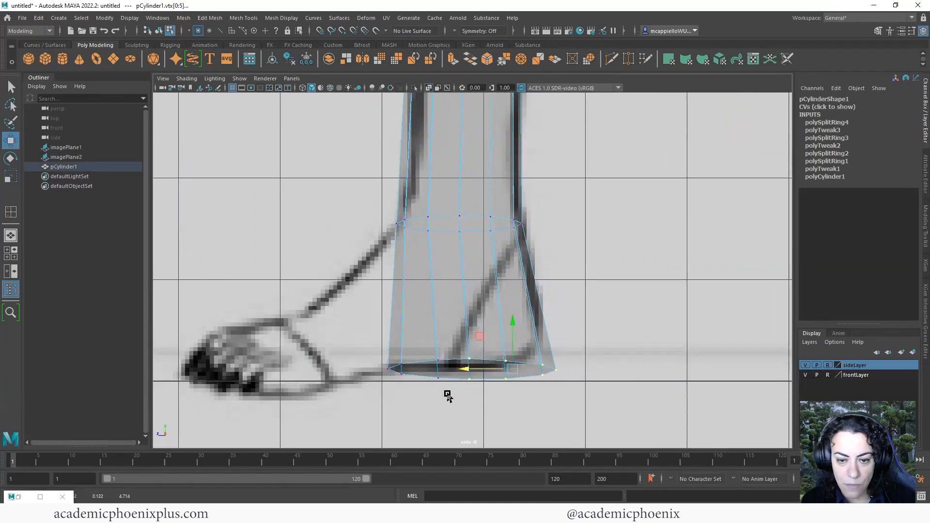
drag(562, 392, 420, 377)
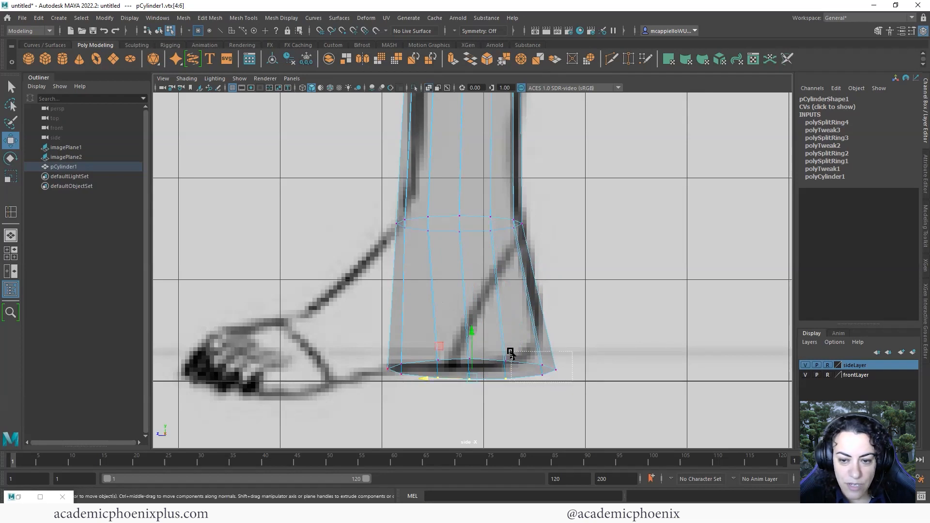
drag(511, 352, 534, 354)
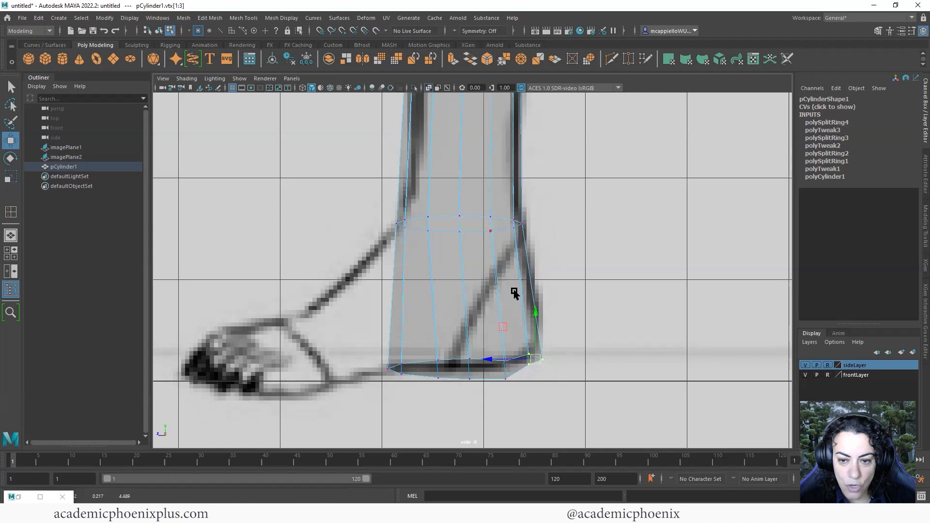
drag(515, 392, 433, 349)
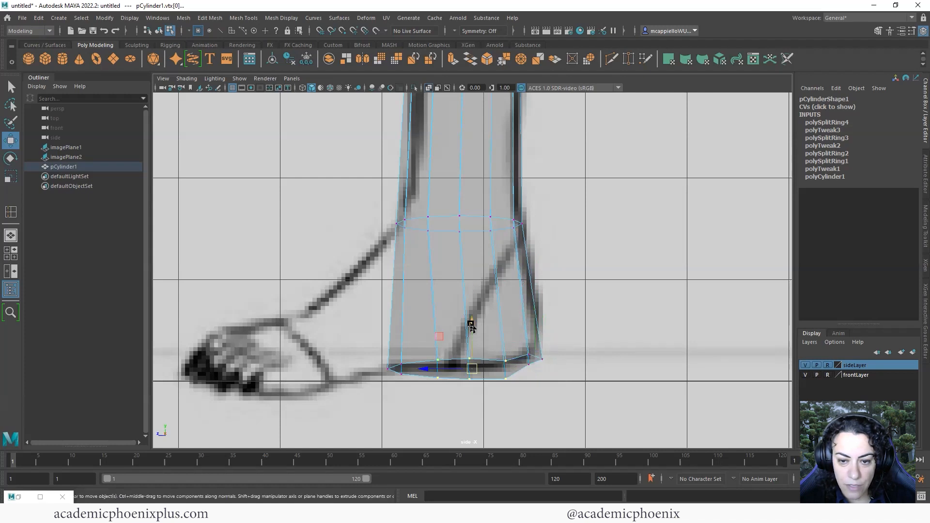
drag(471, 324, 469, 321)
click(530, 360)
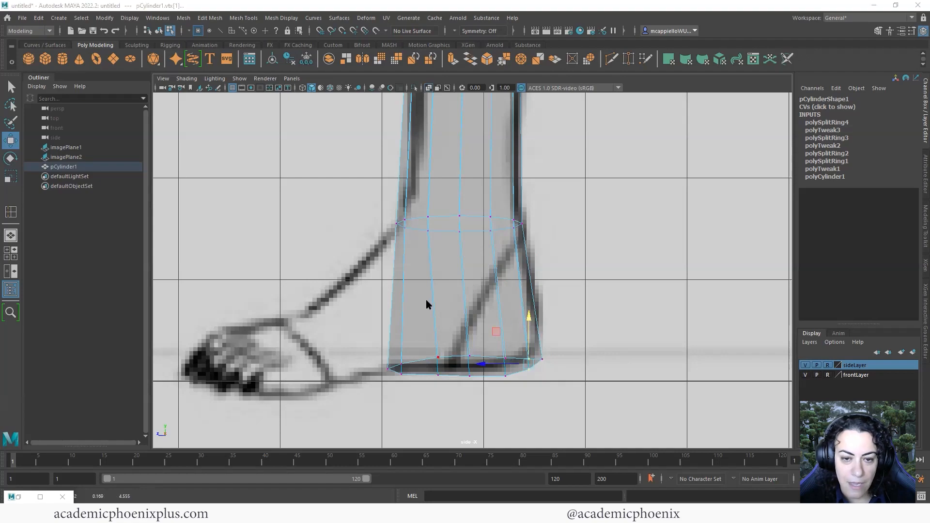
Select the front faces at the ankle in the perspective view
key(space)
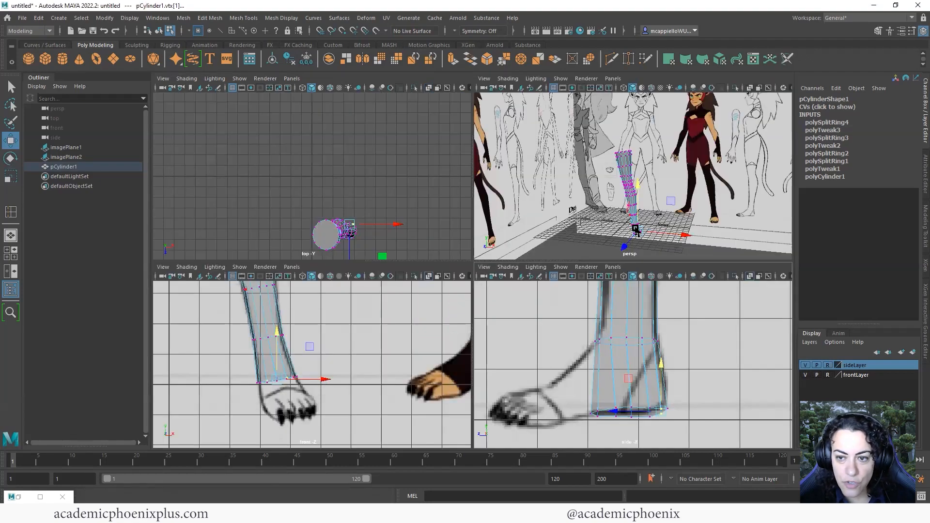
alt+right_drag(638, 228, 676, 224)
alt+drag(676, 223, 700, 201)
alt+middle_drag(700, 200, 658, 188)
alt+drag(658, 188, 572, 184)
alt+middle_drag(571, 184, 597, 184)
right_drag(596, 184, 609, 209)
right_drag(592, 185, 625, 199)
double_click(612, 205)
click(646, 212)
alt+drag(647, 212, 642, 238)
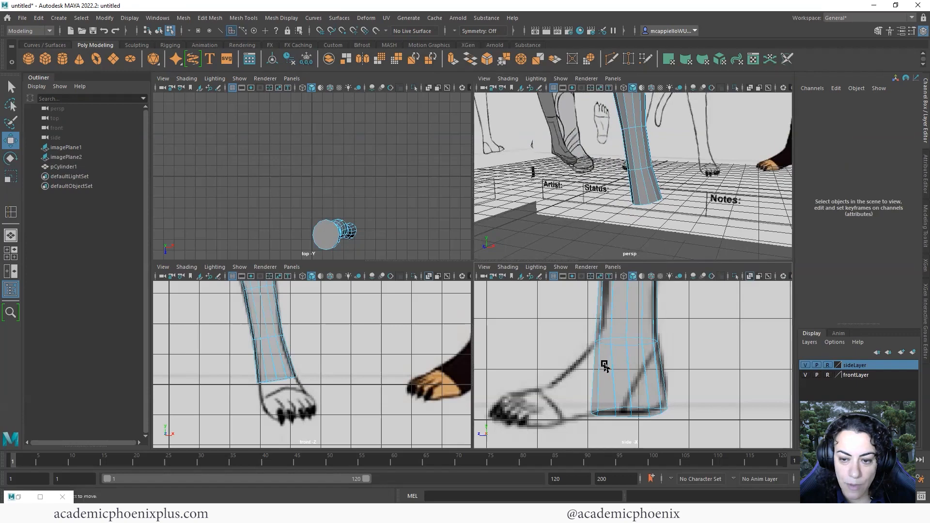
click(605, 364)
drag(605, 375, 606, 376)
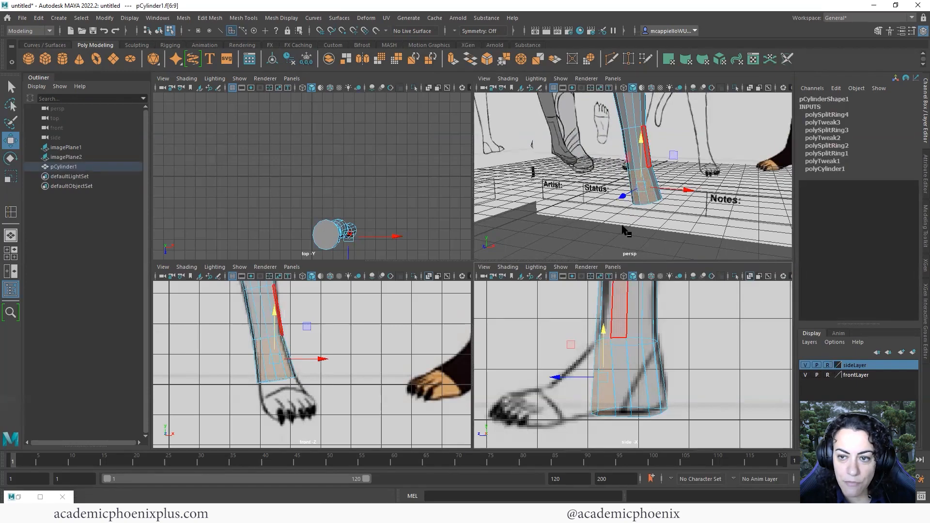
Extrude the ankle faces forward, shrink them vertically and lower them onto the foot outline
alt+drag(627, 228, 601, 251)
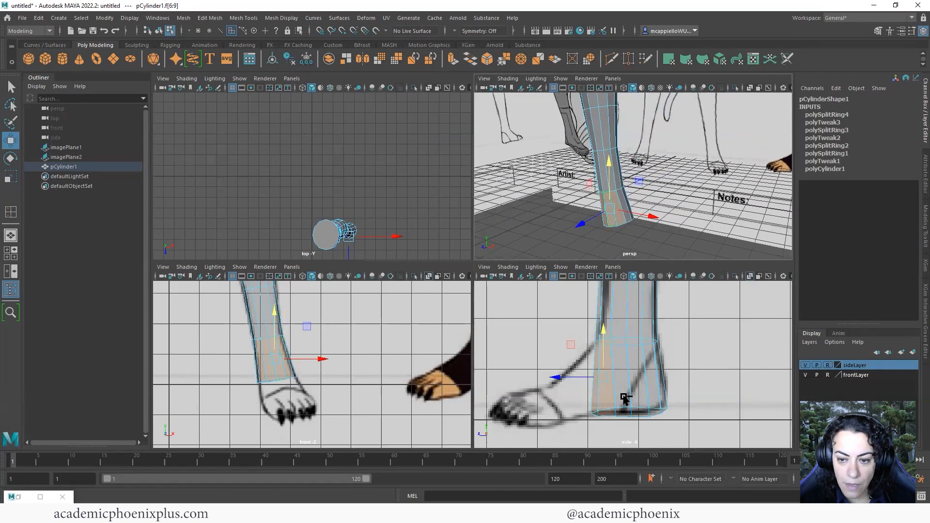
key(ctrl+e)
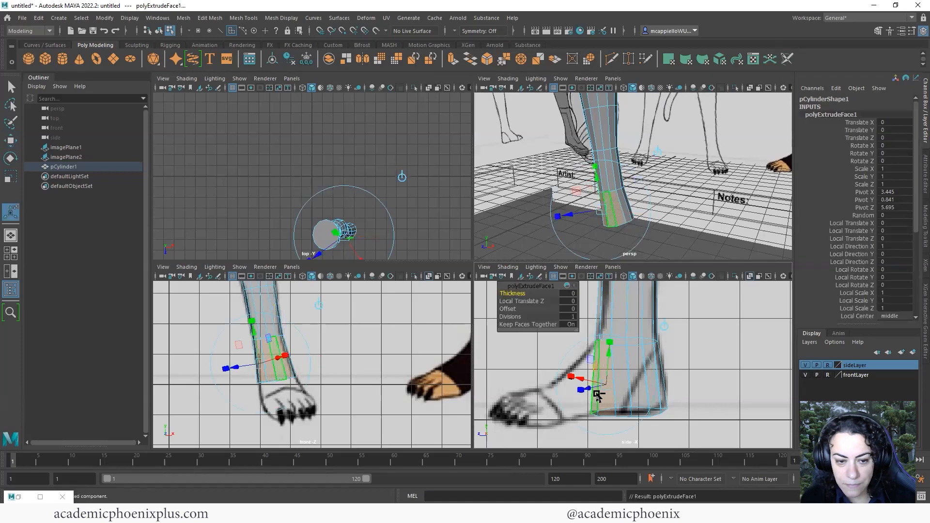
key(w)
drag(561, 378, 535, 382)
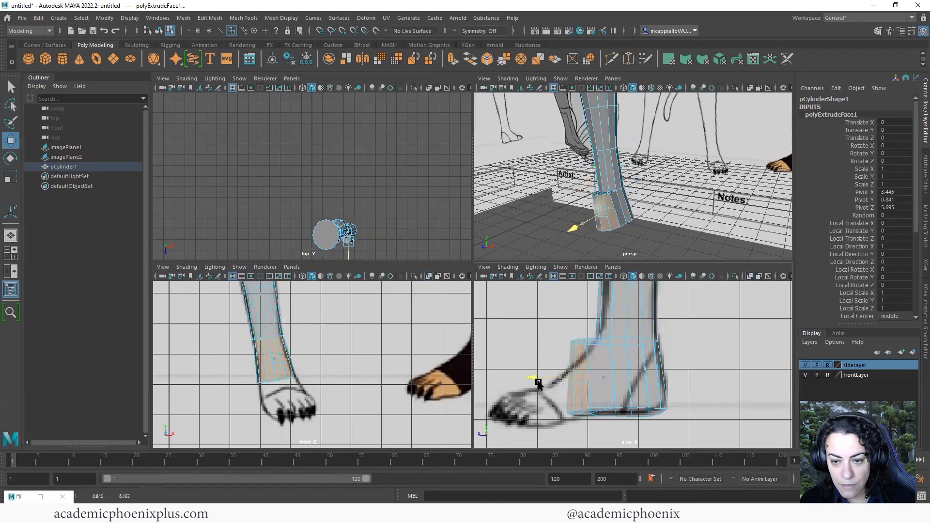
key(r)
drag(576, 335, 568, 348)
key(w)
alt+drag(662, 236, 671, 232)
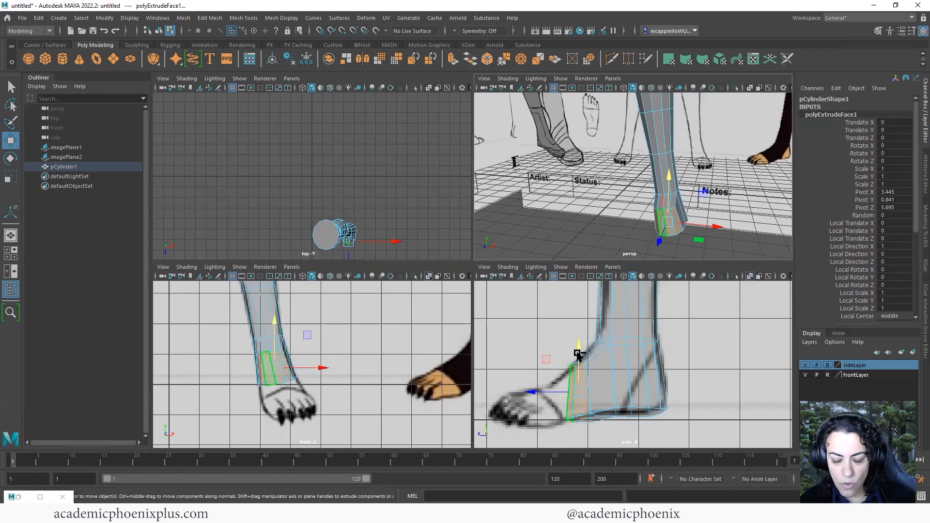
Extrude the foot faces again, moving them forward, flattening, lowering and narrowing them
key(ctrl+e)
key(w)
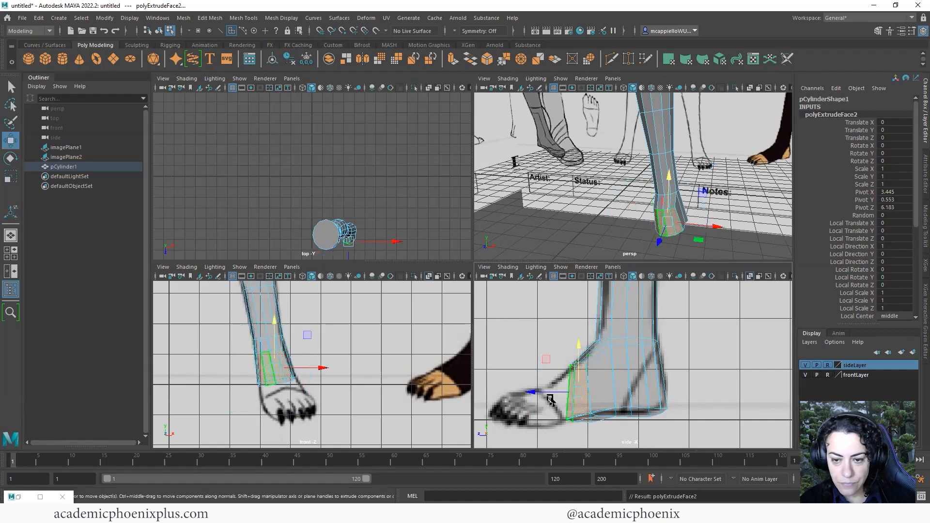
drag(539, 393, 557, 387)
key(r)
drag(557, 349, 556, 356)
key(w)
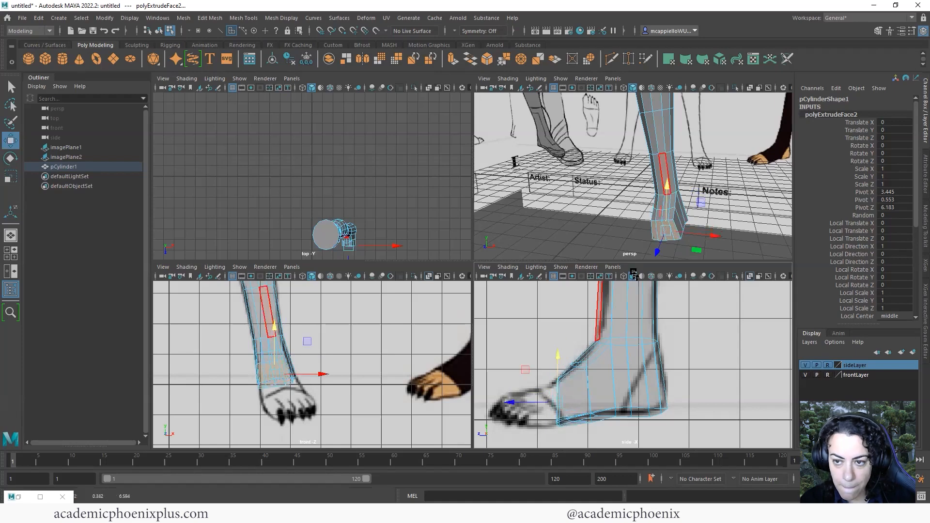
alt+drag(638, 227, 664, 225)
key(r)
drag(749, 230, 748, 224)
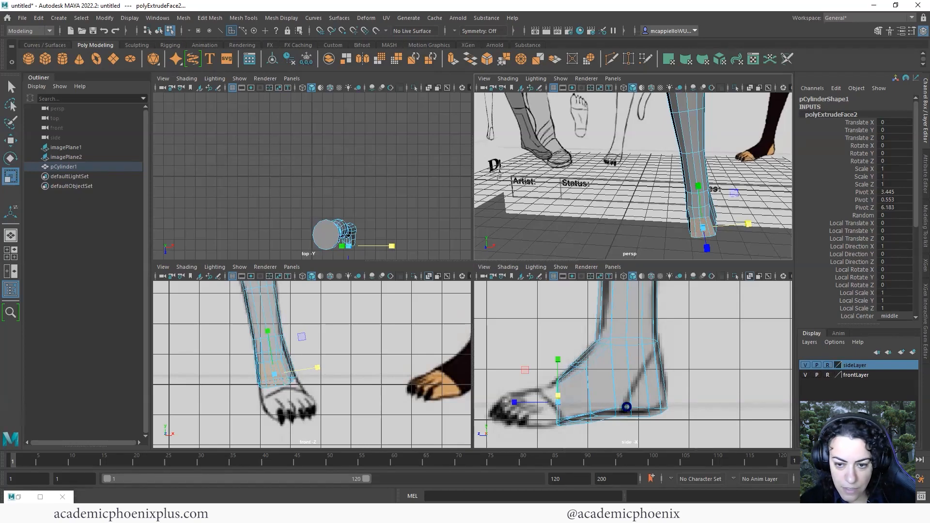
Extrude a third time toward the toes and lower them, undoing the accidental duplicate
key(ctrl+e)
key(w)
drag(532, 402, 504, 402)
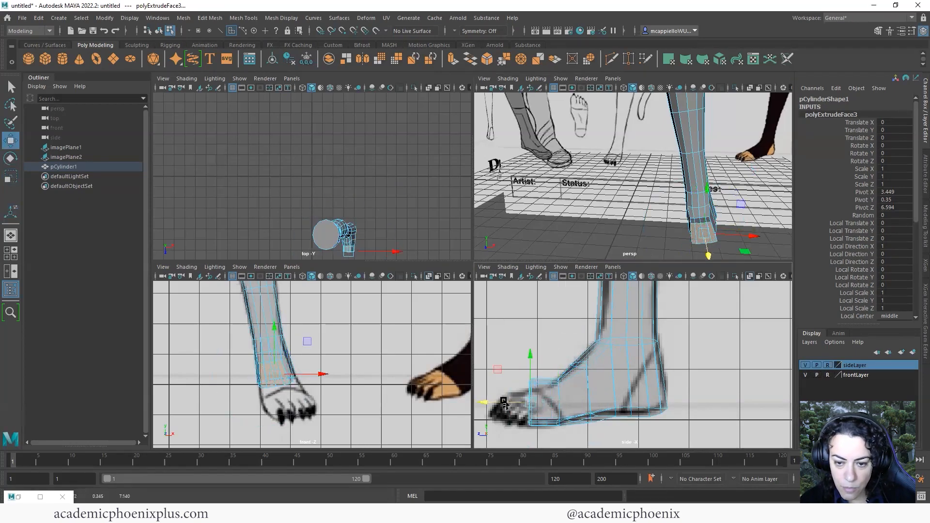
drag(531, 360, 530, 365)
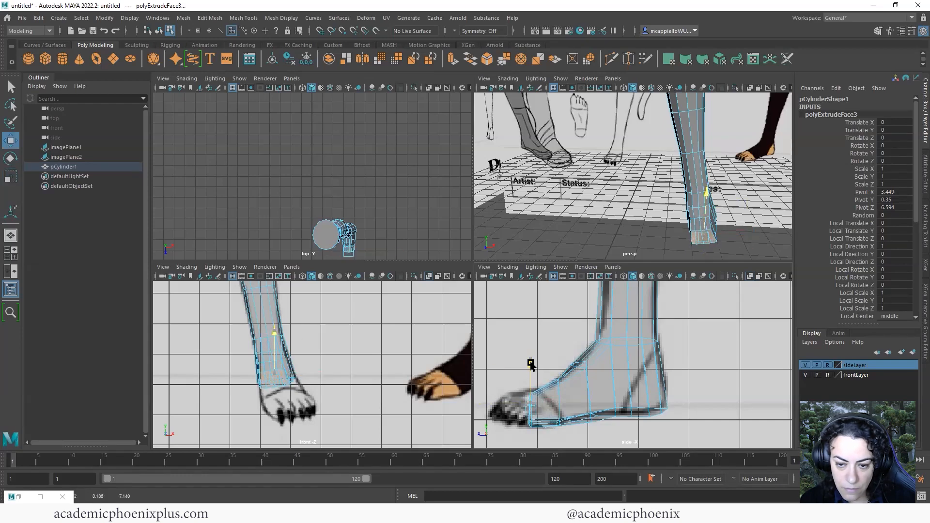
alt+middle_drag(608, 356, 636, 344)
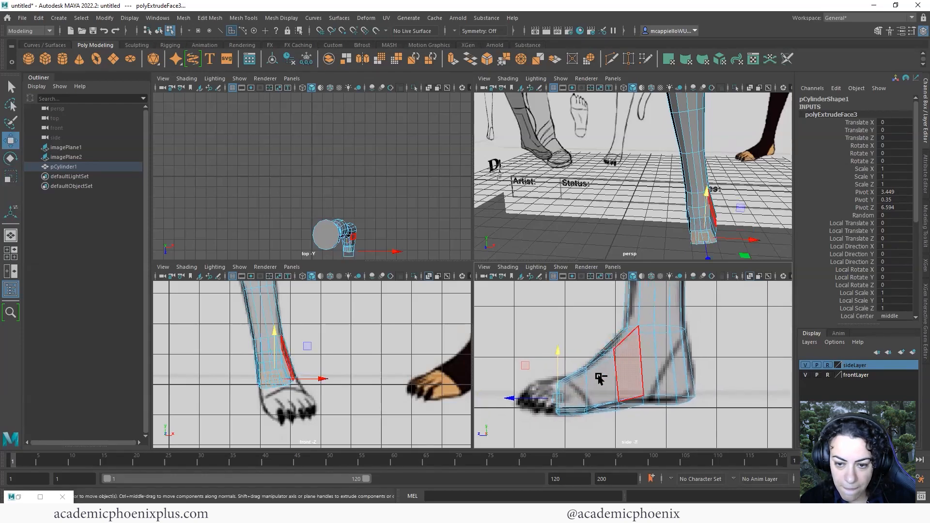
key(ctrl+d)
key(ctrl+z)
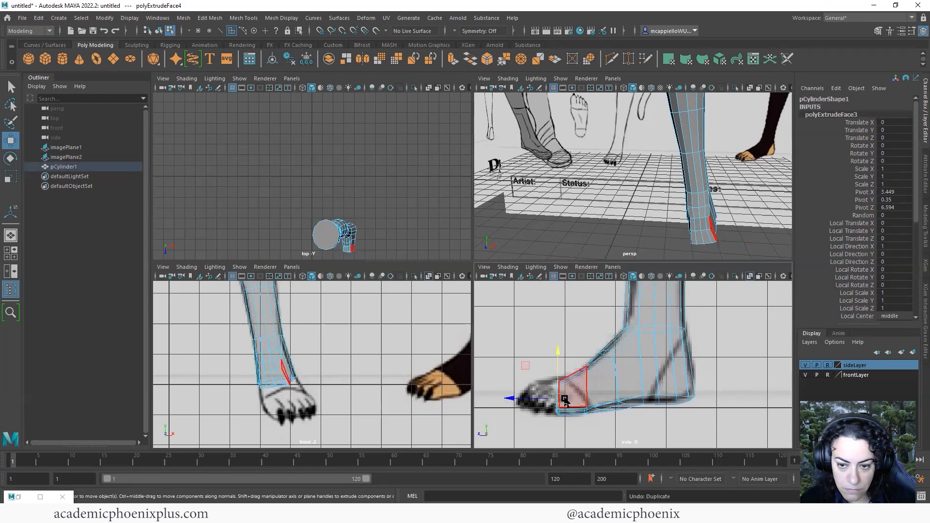
click(511, 401)
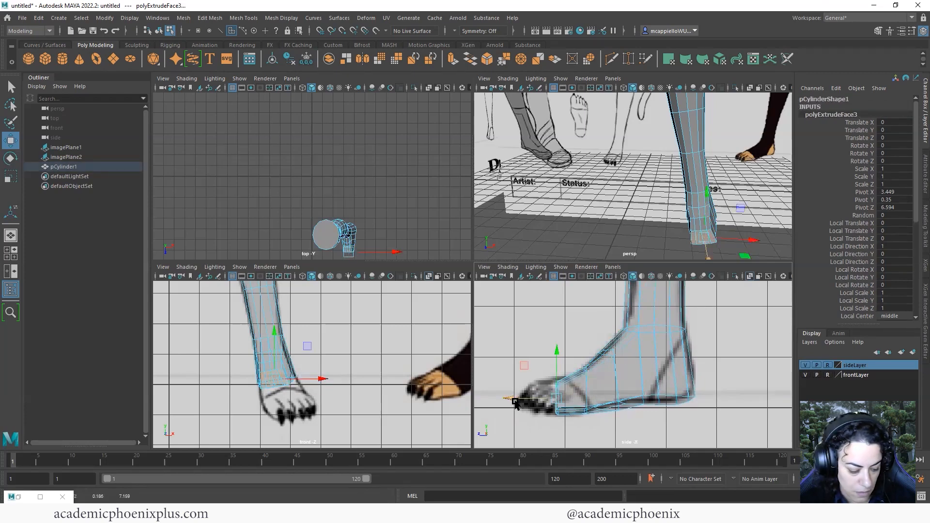
Extrude the foot-tip faces once more out to the toes
key(ctrl+e)
drag(514, 403, 490, 404)
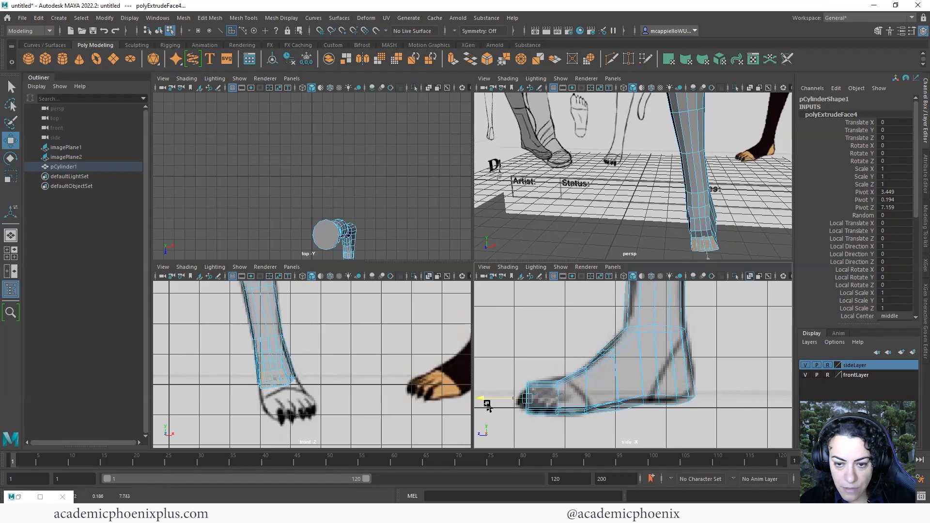
key(r)
key(w)
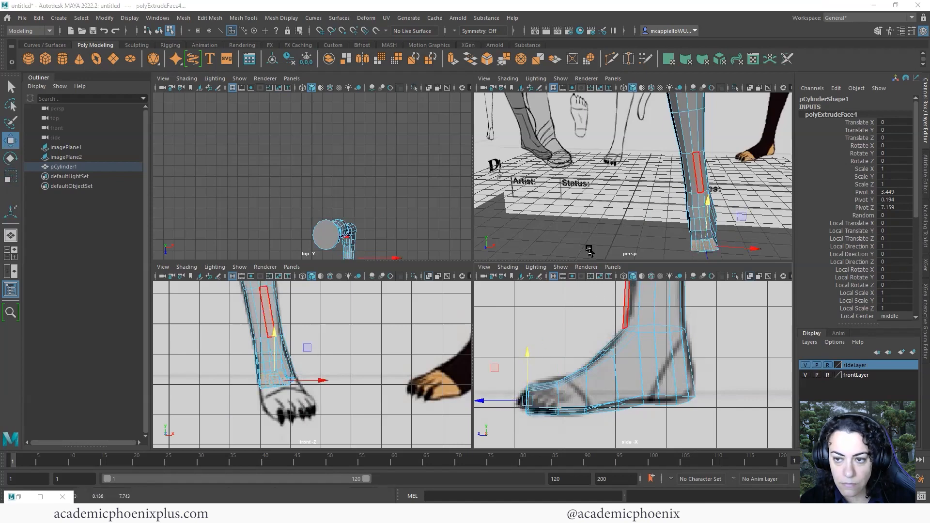
key(space)
alt+drag(490, 305, 514, 330)
Raise an ankle-side edge and slide it sideways to reshape the ankle
key(r)
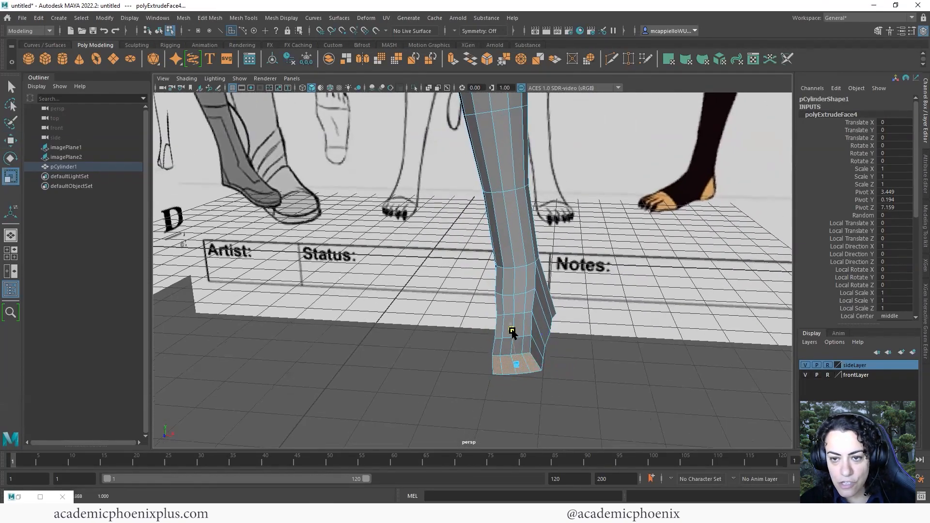
alt+drag(587, 327, 513, 373)
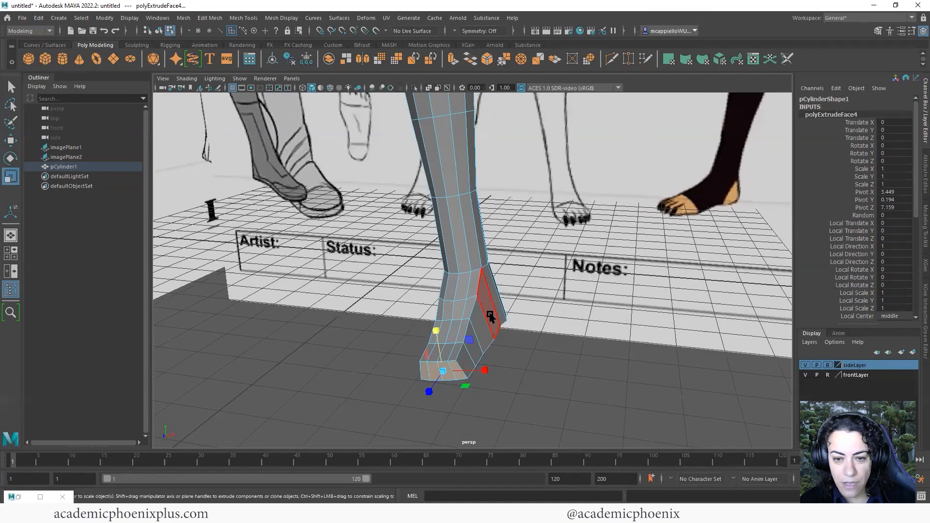
right_drag(485, 306, 487, 252)
click(481, 287)
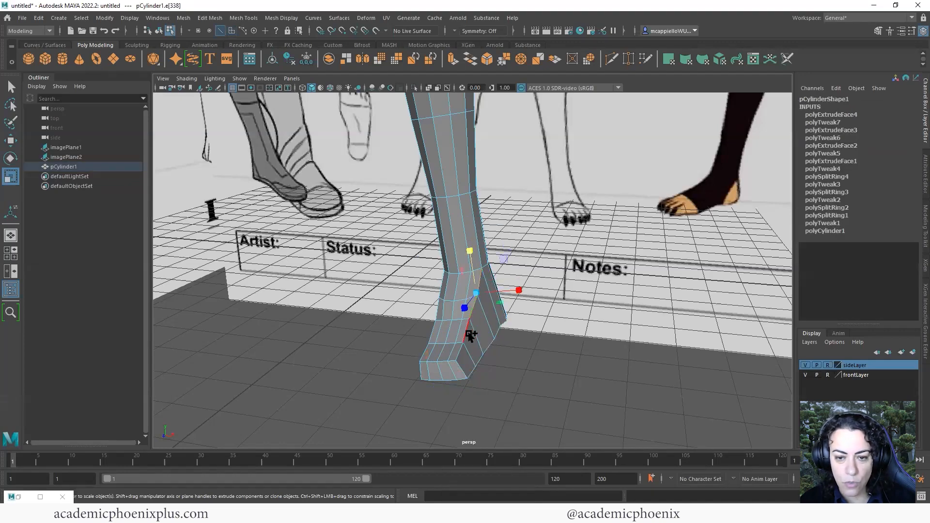
key(w)
drag(469, 276, 472, 279)
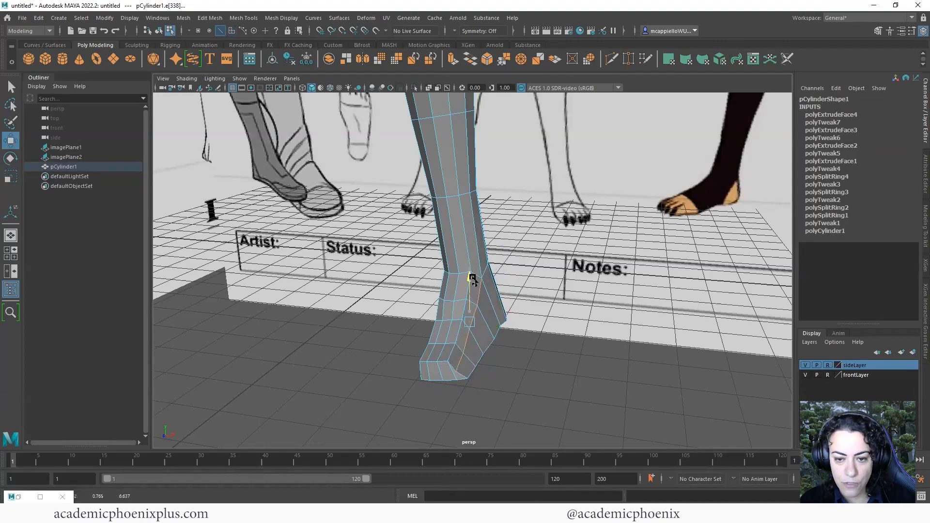
drag(516, 327, 555, 266)
Lift the foot's front edge to reshape its slope, then return to four views
alt+right_drag(621, 336, 579, 378)
alt+middle_drag(684, 310, 642, 348)
alt+drag(641, 349, 662, 303)
click(654, 293)
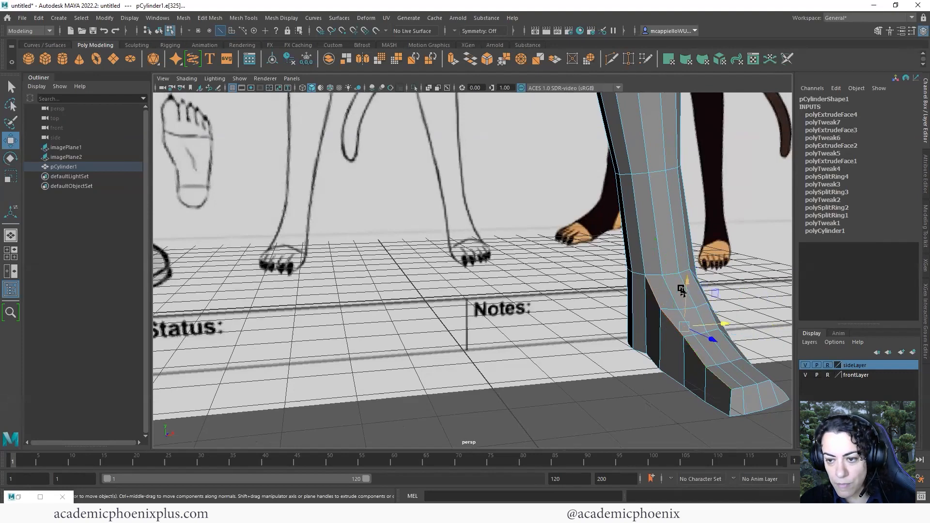
drag(684, 289, 582, 323)
alt+right_drag(616, 297, 587, 288)
alt+middle_drag(586, 288, 598, 350)
alt+drag(578, 347, 536, 285)
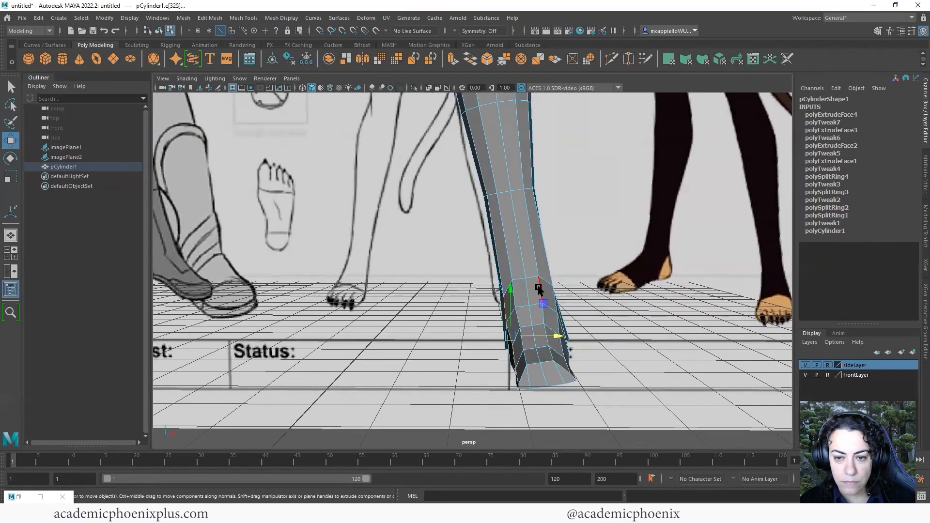
key(space)
scroll(665, 373, up, 3)
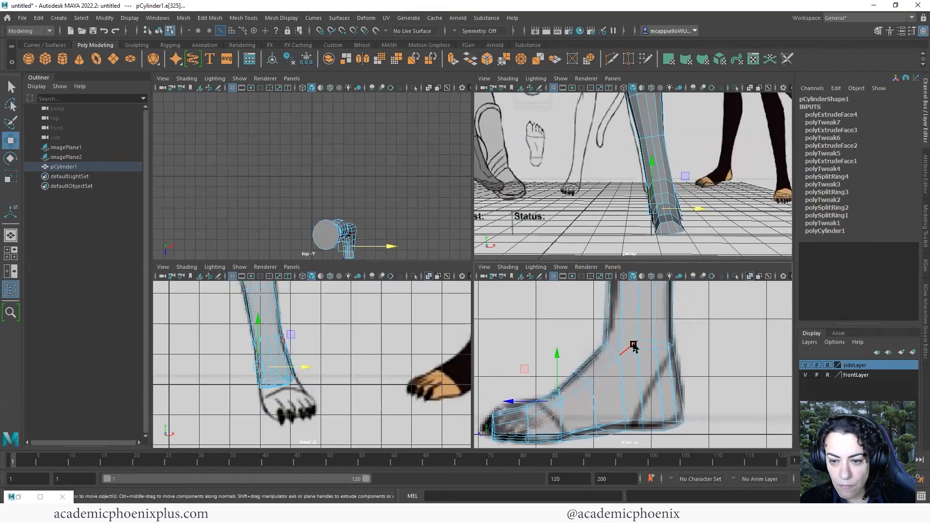
Select the ankle edge loop, scale it slightly in height and raise it
double_click(634, 345)
key(r)
drag(647, 314, 648, 317)
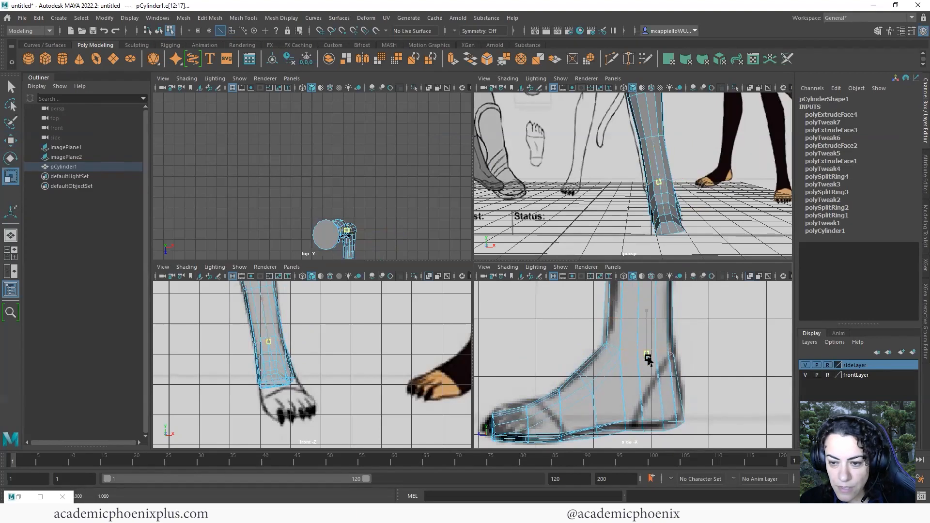
key(w)
drag(649, 359, 651, 303)
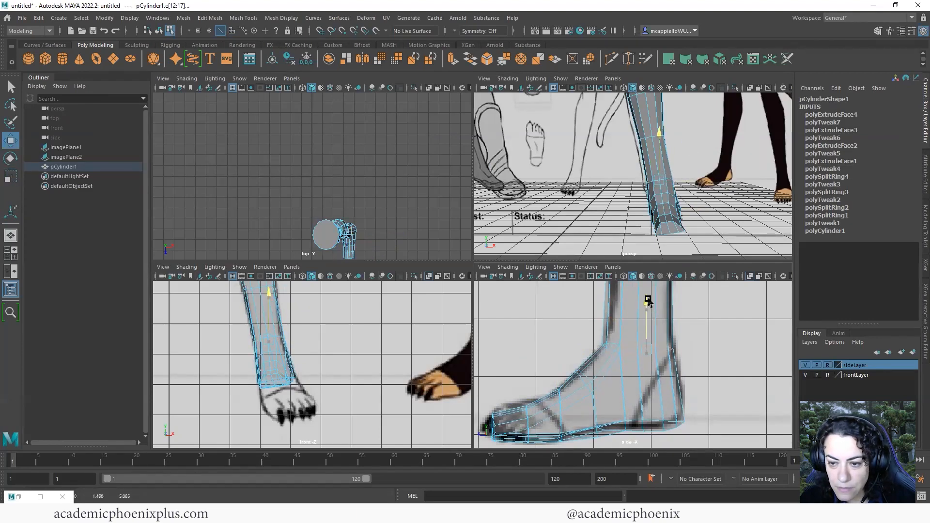
key(space)
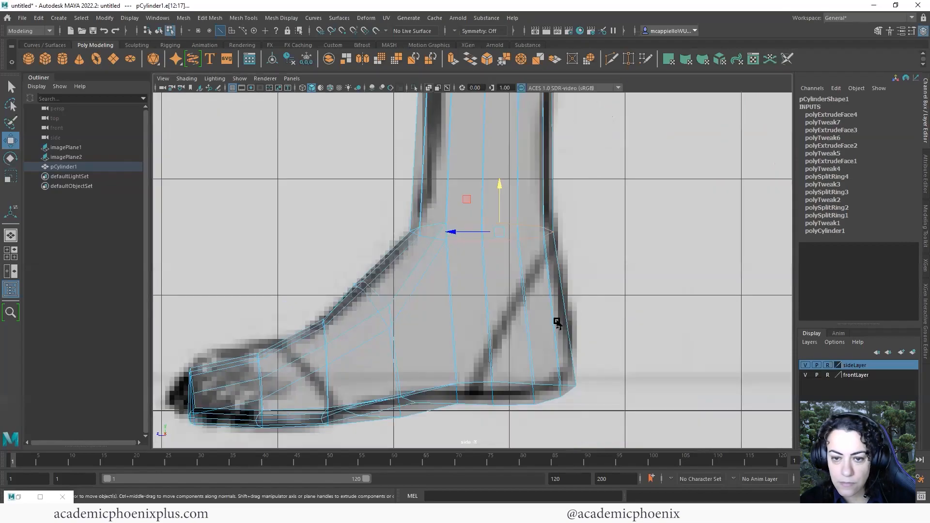
scroll(548, 296, down, 2)
key(space)
Select the lower leg and foot vertices and rotate them to angle the foot
key(space)
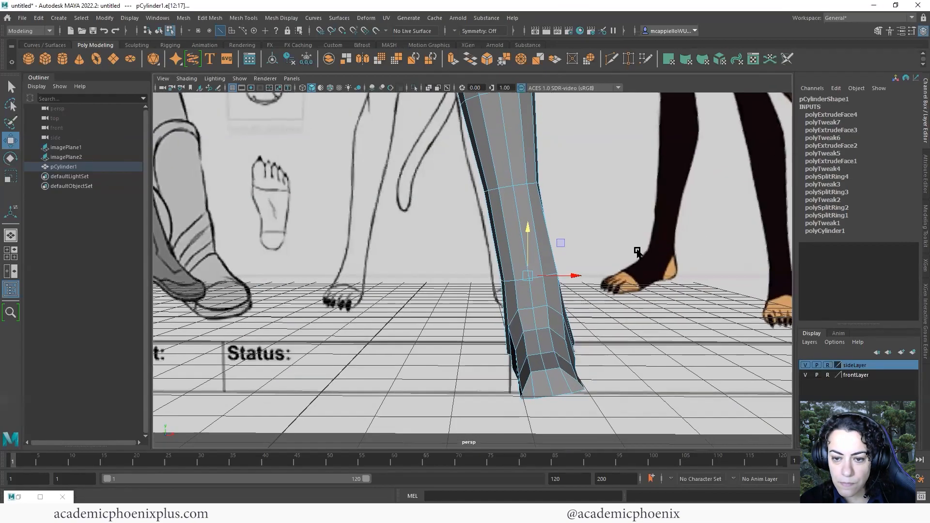
alt+middle_drag(637, 251, 635, 218)
alt+drag(635, 218, 507, 322)
scroll(513, 330, down, 3)
alt+middle_drag(520, 322, 521, 340)
key(space)
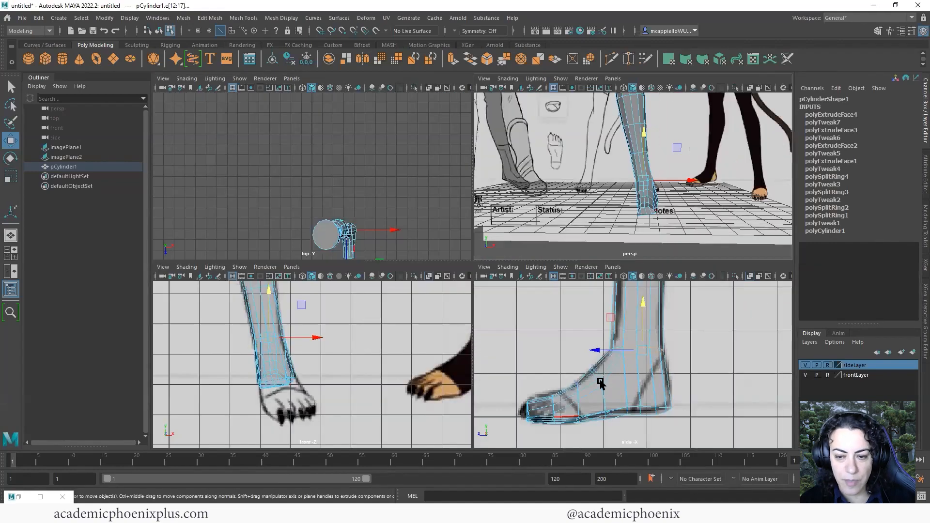
key(space)
alt+drag(541, 303, 526, 281)
right_drag(514, 276, 475, 276)
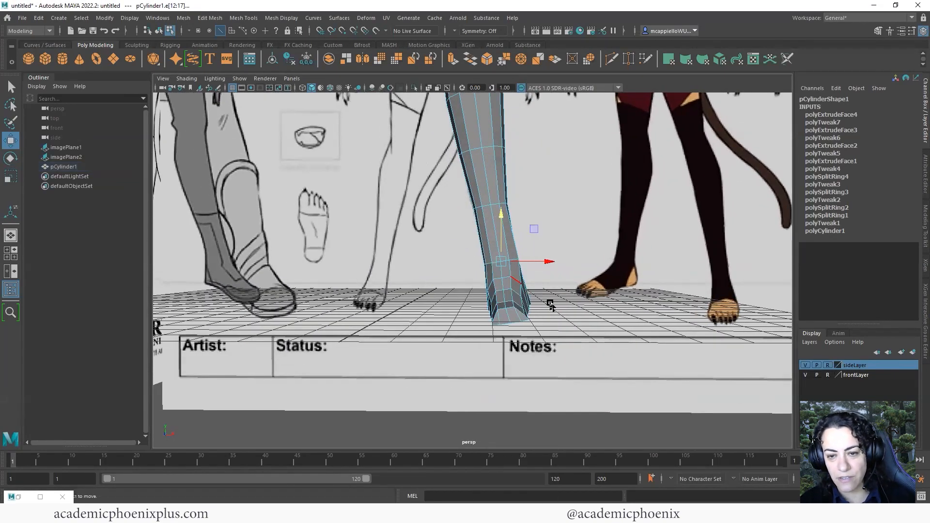
drag(593, 343, 447, 243)
key(e)
drag(544, 256, 542, 260)
Clear the vertex selection and return the leg to object mode for edge-loop insertion
key(w)
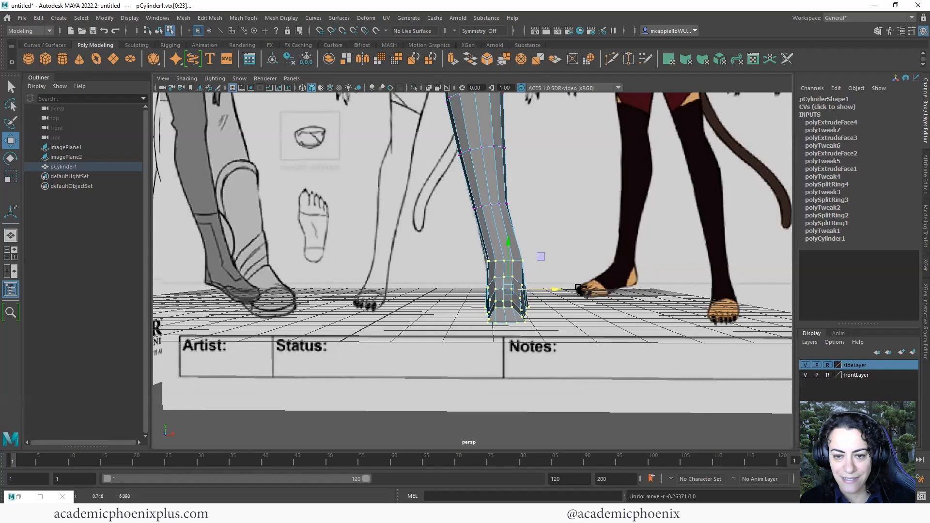
alt+right_drag(558, 292, 562, 335)
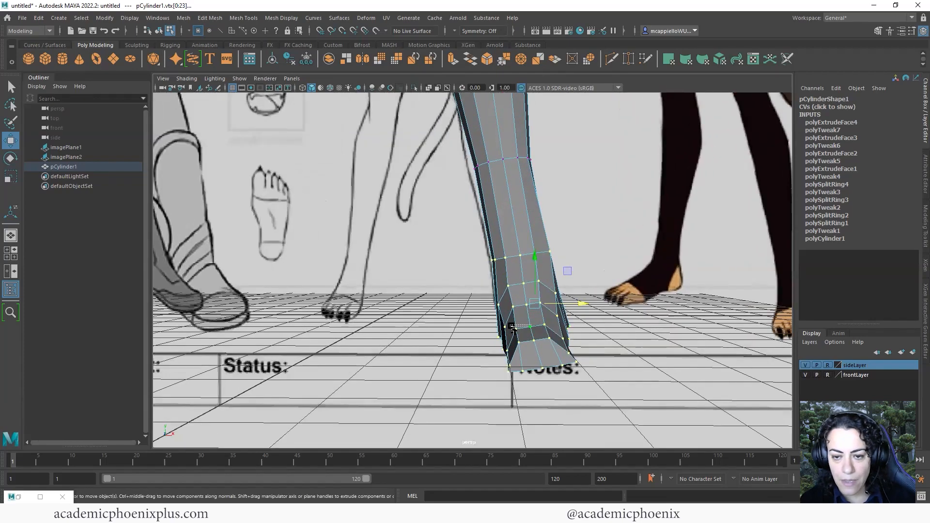
click(561, 336)
alt+drag(530, 338, 363, 318)
right_drag(343, 247, 380, 234)
shift+right_drag(342, 282, 298, 272)
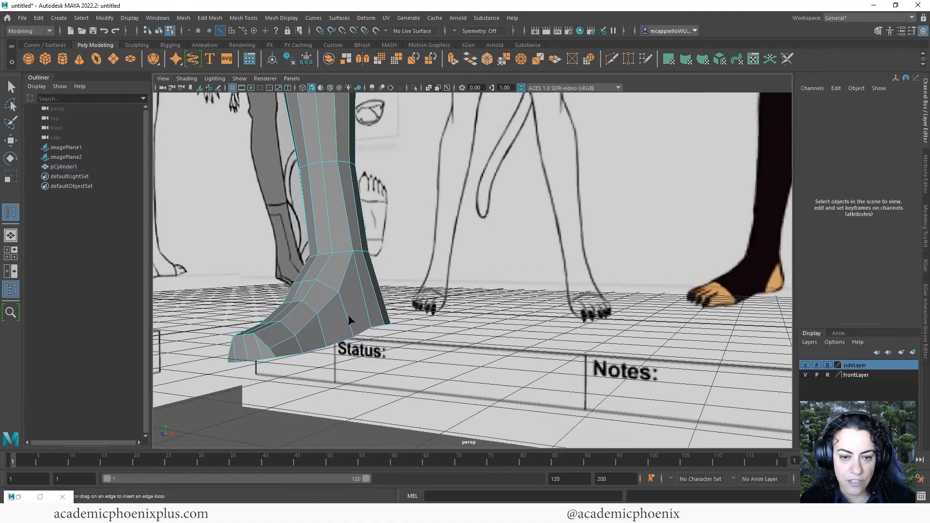
Insert an extra edge loop around the foot
click(347, 316)
alt+drag(381, 327, 475, 350)
key(w)
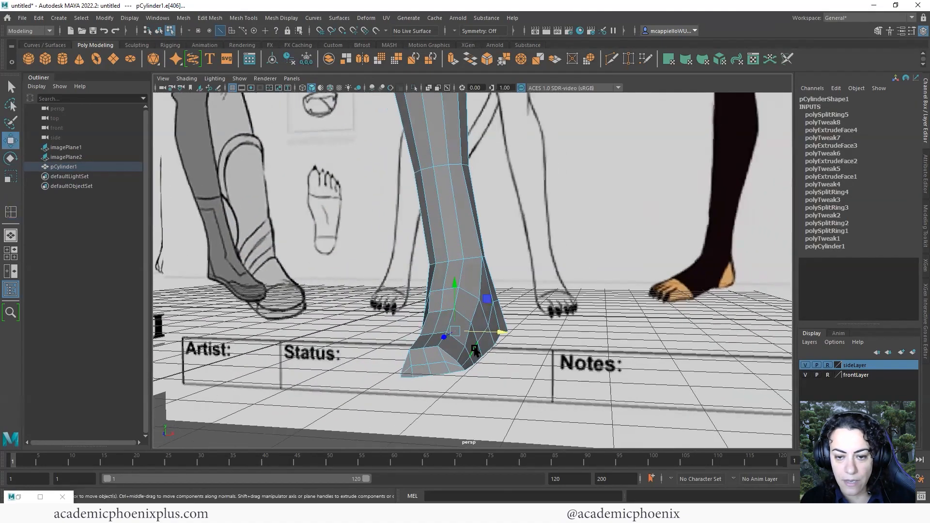
key(r)
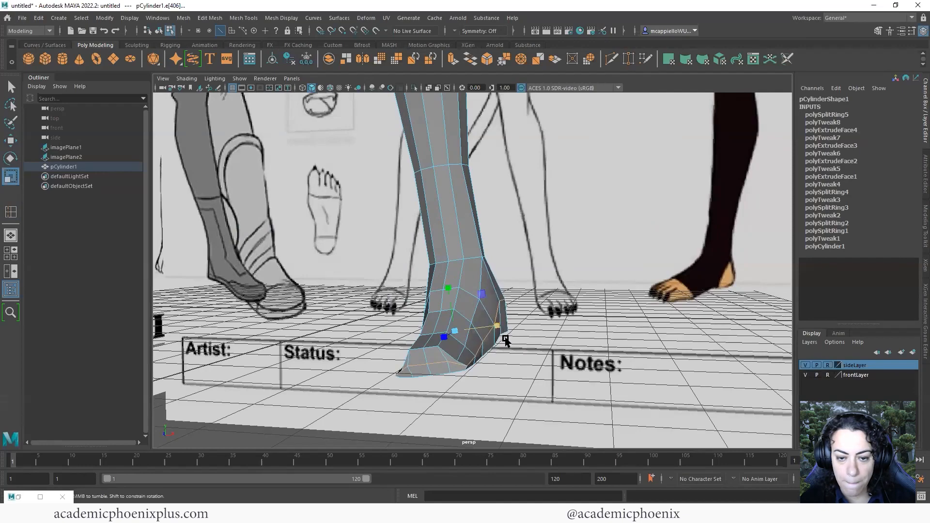
alt+drag(506, 339, 465, 291)
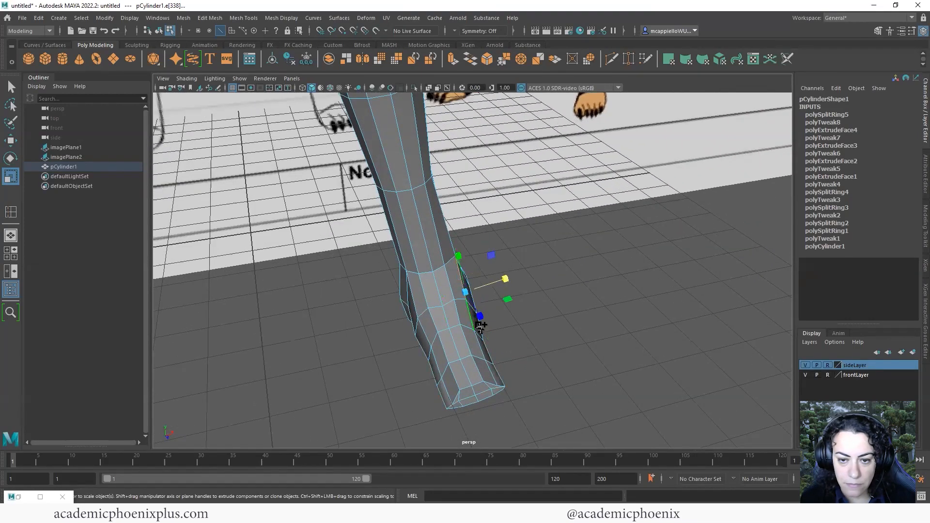
Push the selected foot edge outward and down along the leg to extend the foot
key(w)
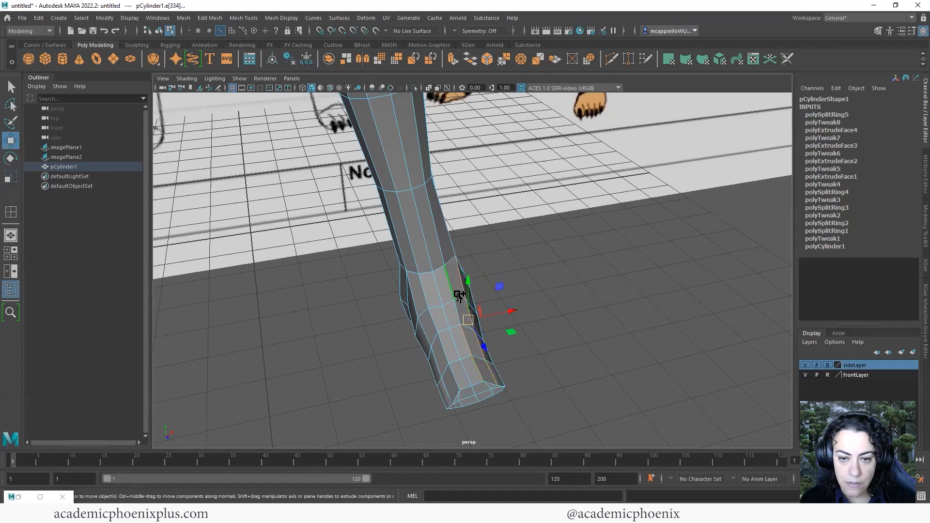
drag(513, 310, 514, 310)
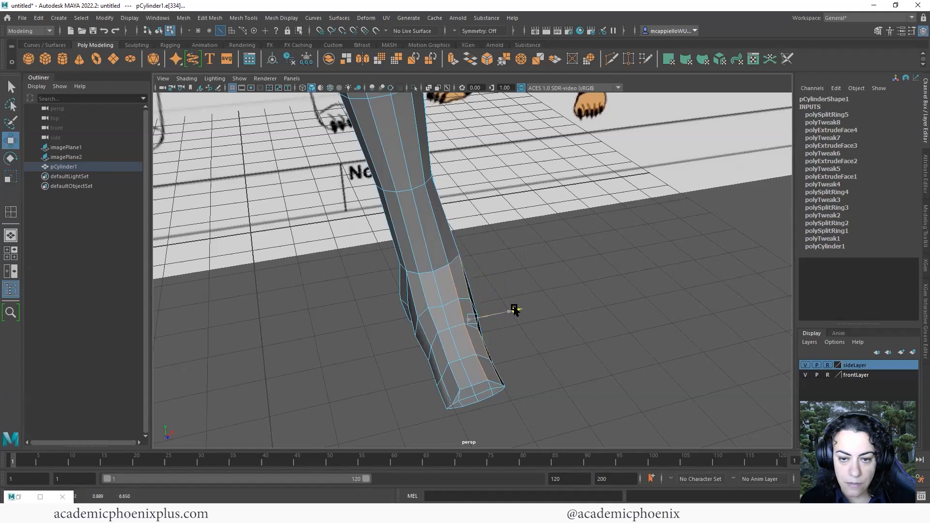
drag(464, 270, 484, 276)
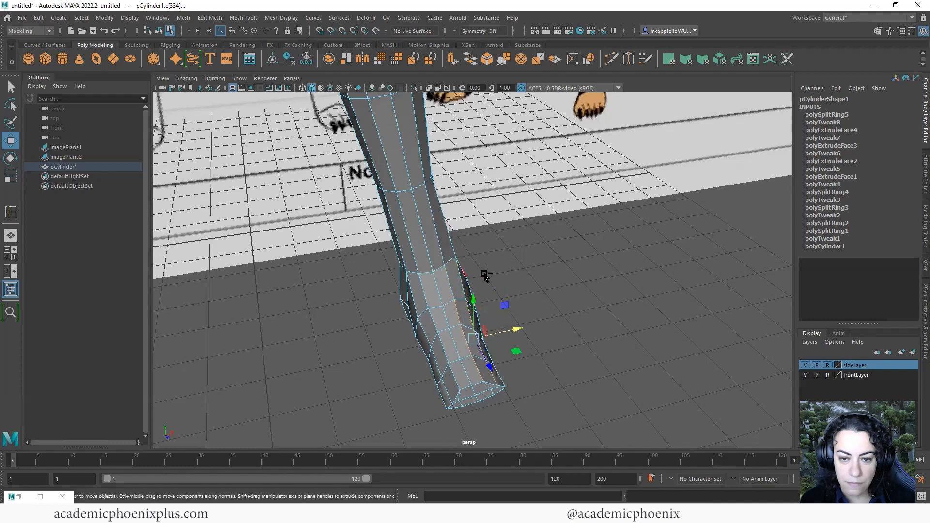
drag(515, 320, 518, 327)
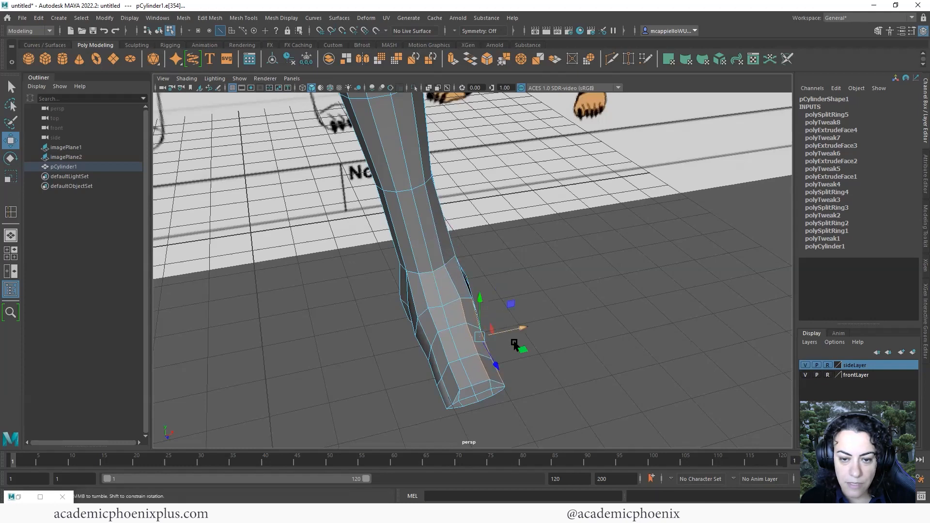
alt+drag(469, 342, 529, 325)
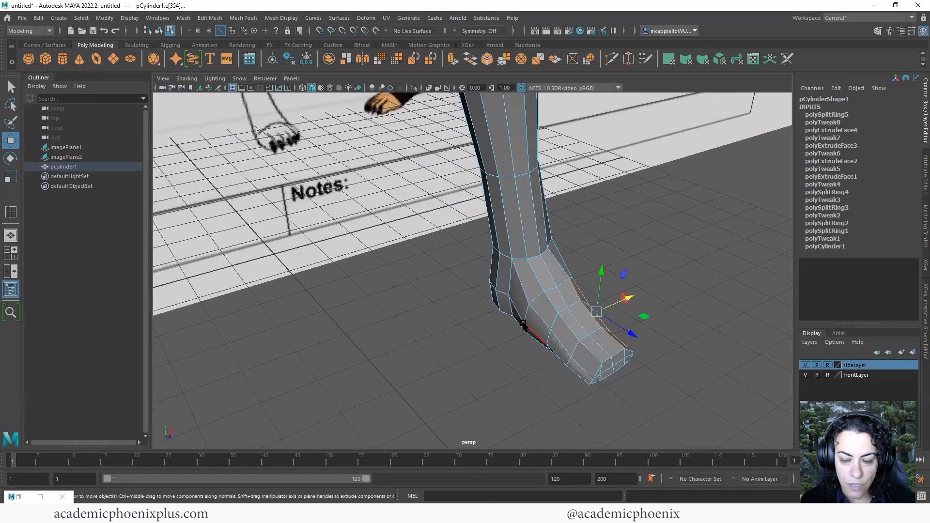
In vertex mode, shift the upper foot vertices sideways to shape the foot
right_drag(524, 316, 509, 313)
click(524, 322)
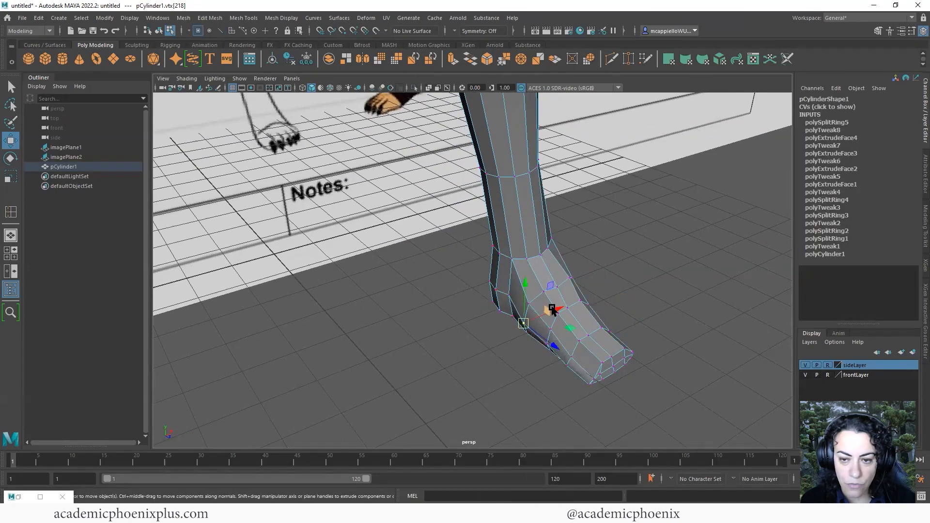
drag(556, 310, 556, 321)
click(529, 332)
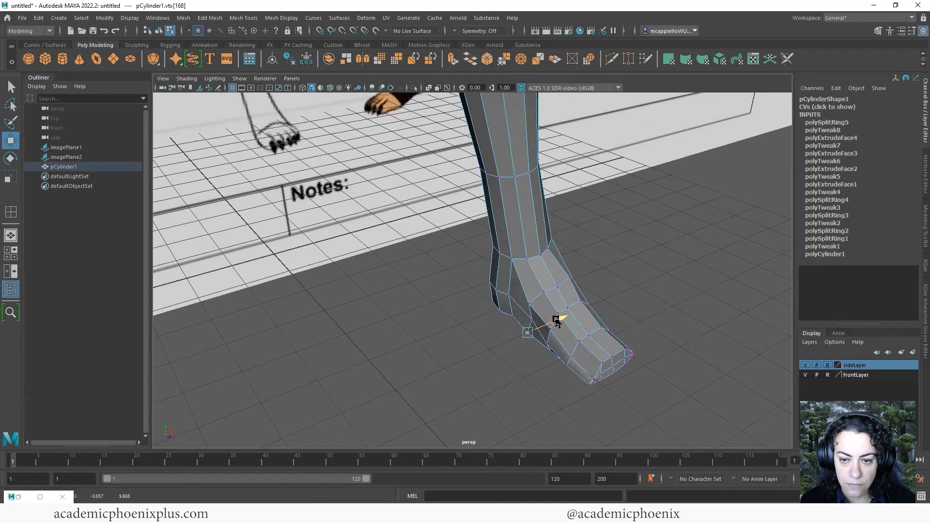
click(505, 347)
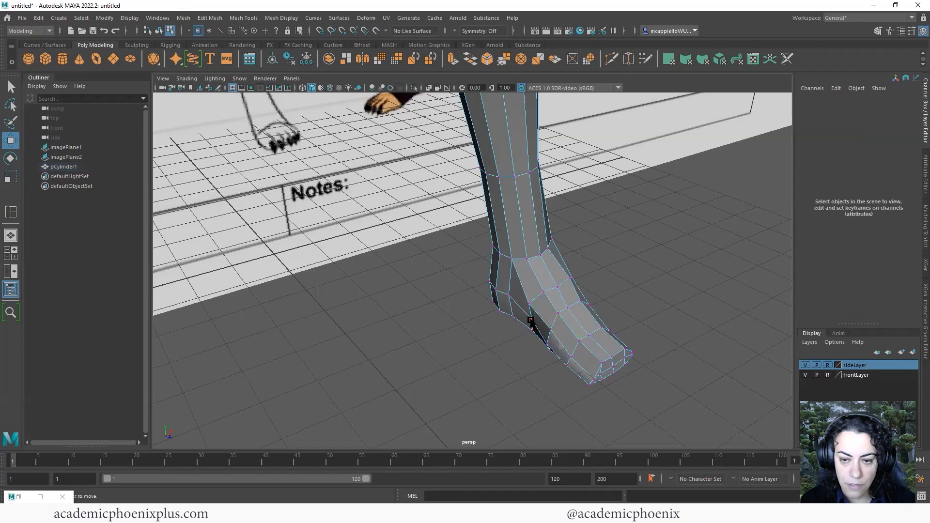
click(534, 320)
drag(558, 309, 559, 309)
click(534, 330)
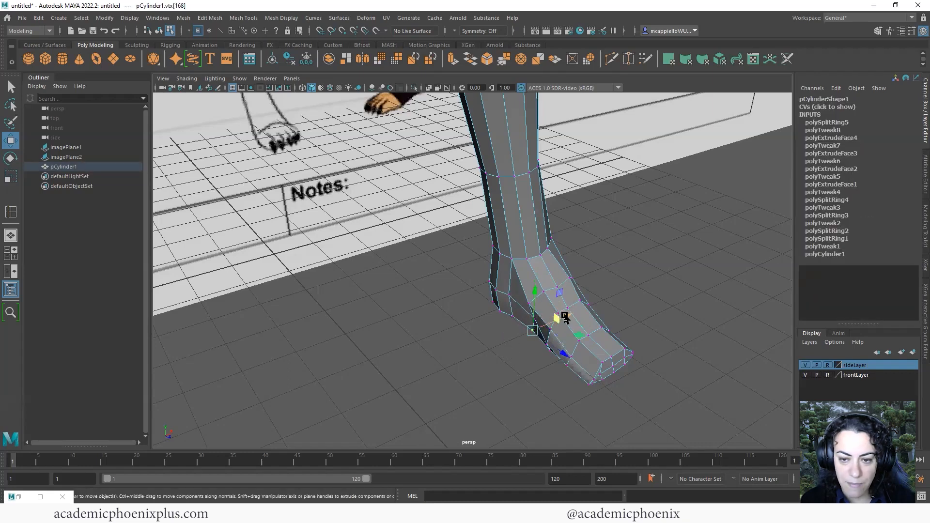
click(632, 306)
click(530, 304)
alt+drag(431, 369, 459, 359)
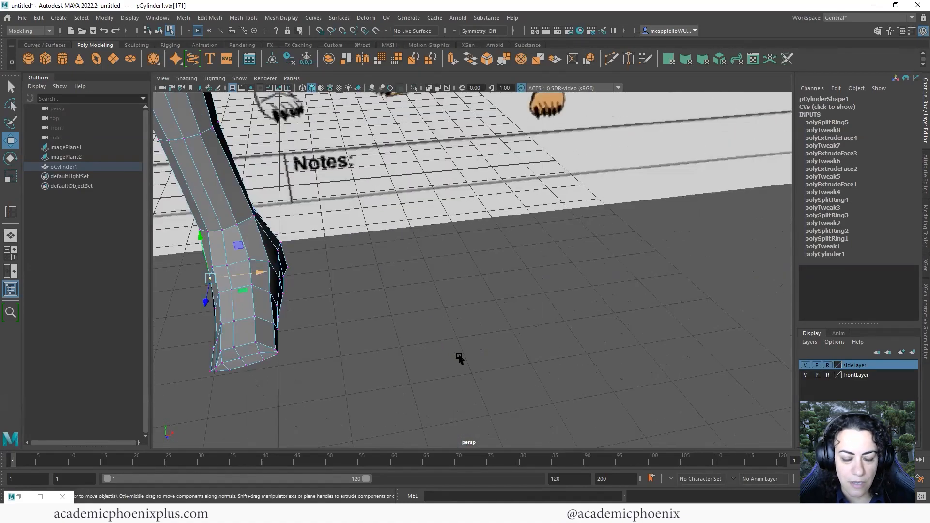
Nudge the foot's front vertices along X, including the toe corner vertex
alt+middle_drag(286, 305, 376, 346)
click(345, 327)
drag(383, 322, 386, 322)
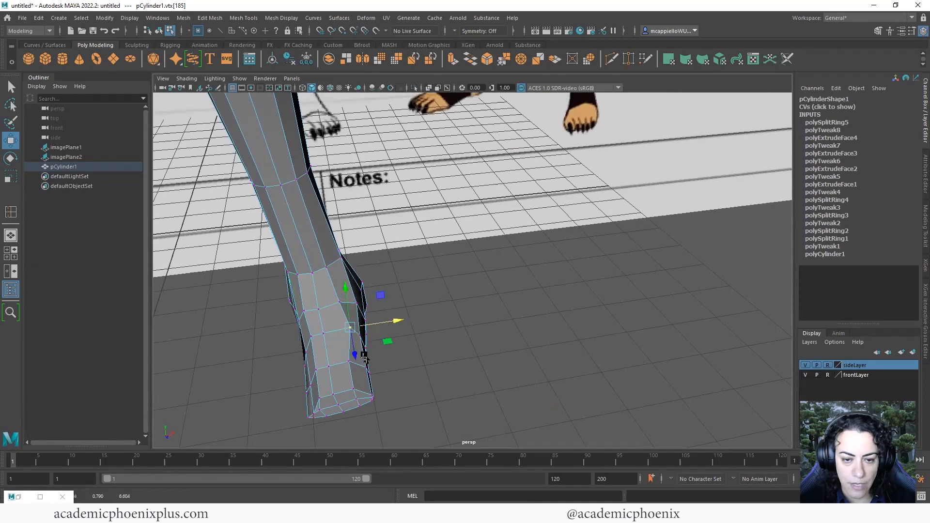
click(405, 369)
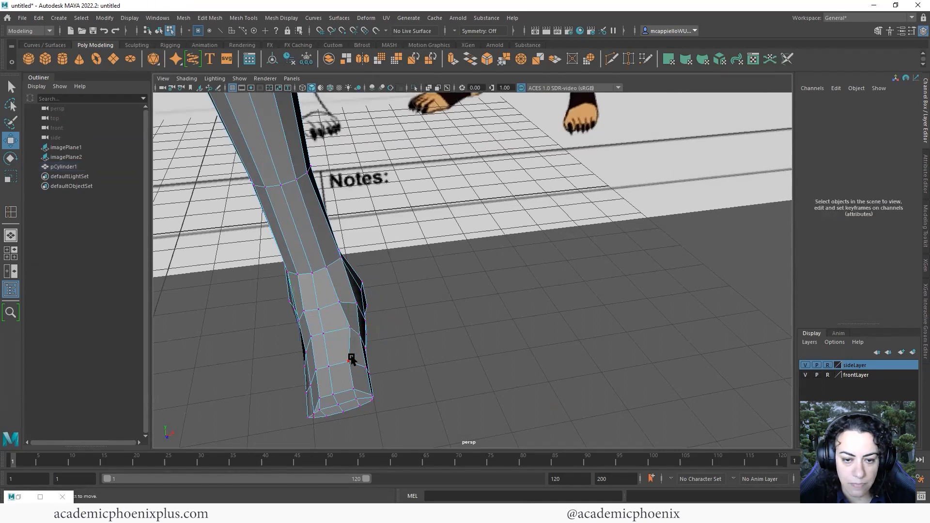
click(350, 361)
drag(391, 354, 396, 352)
click(325, 366)
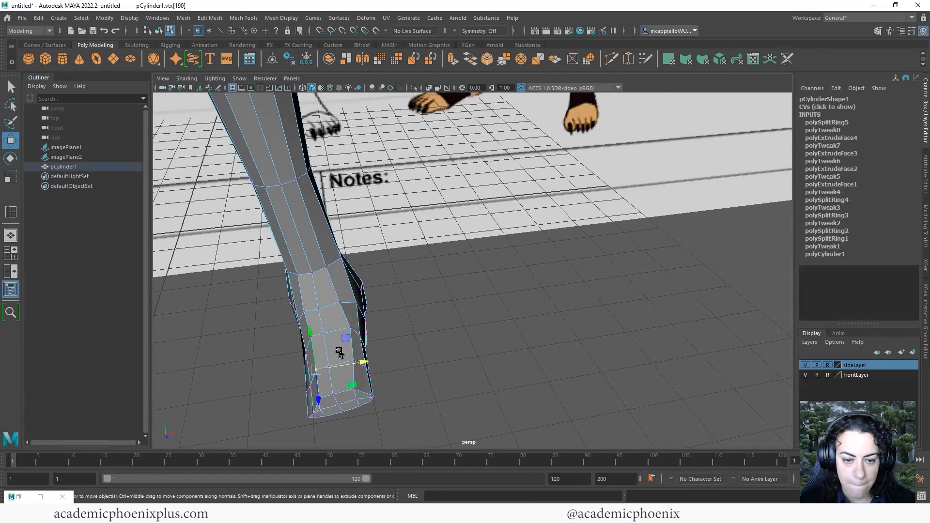
click(313, 336)
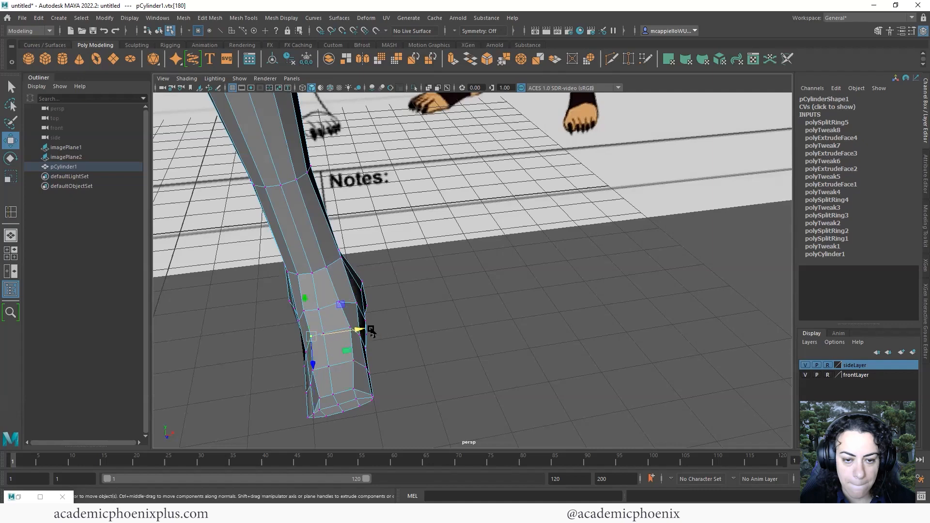
drag(360, 330, 355, 330)
alt+drag(409, 347, 444, 361)
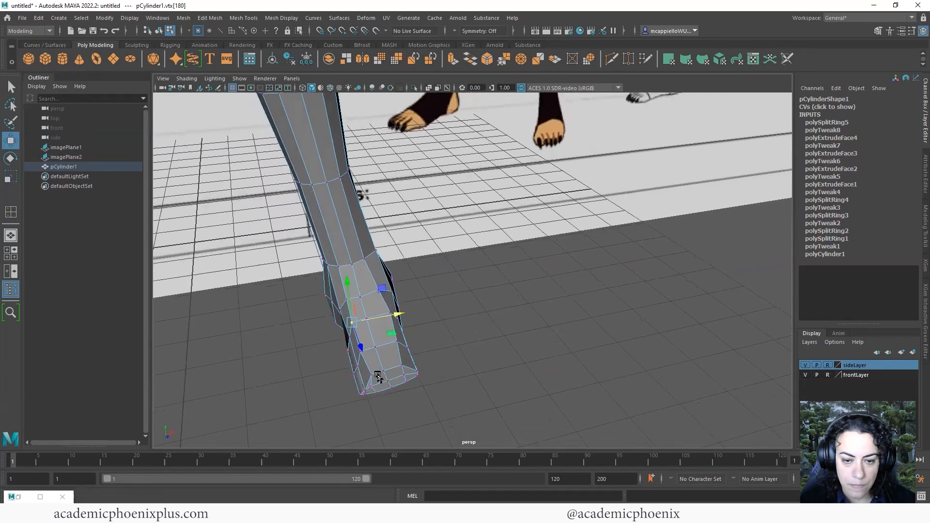
mouse_move(378, 377)
alt+mouse_down()
mouse_move(359, 369)
mouse_move(385, 363)
mouse_move(393, 381)
alt+mouse_up()
click(406, 389)
click(367, 389)
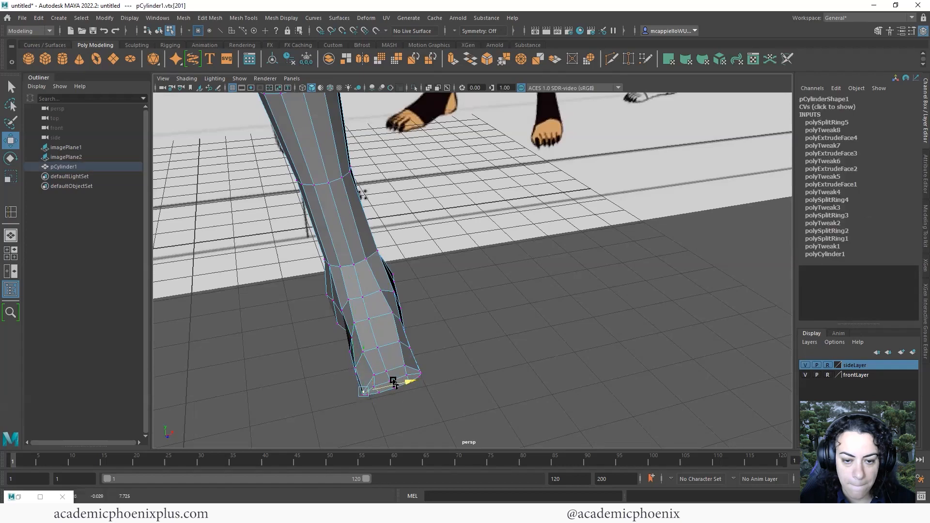
Select the ring of vertices at the leg's toe end and rotate it
alt+drag(477, 361, 432, 322)
alt+middle_drag(432, 321, 397, 210)
drag(461, 369, 322, 330)
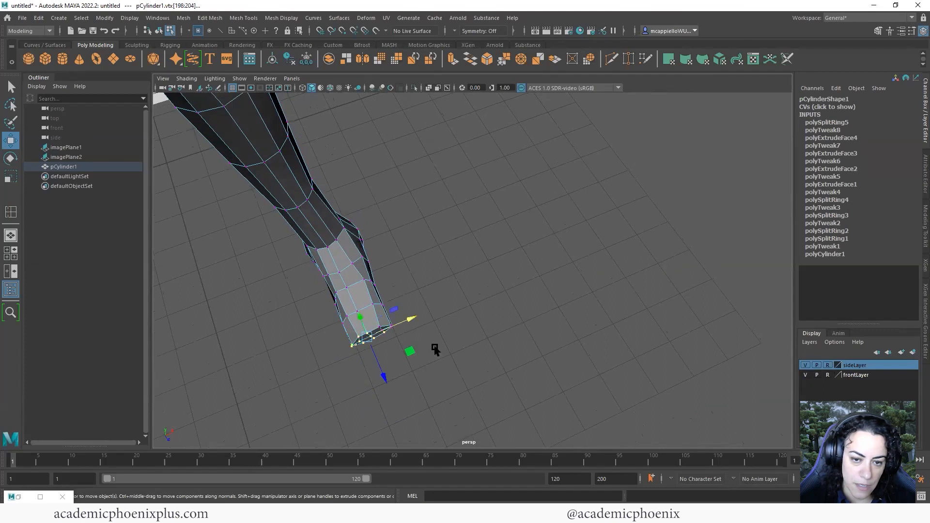
key(e)
mouse_move(414, 338)
mouse_down()
mouse_move(412, 329)
mouse_move(425, 345)
mouse_up()
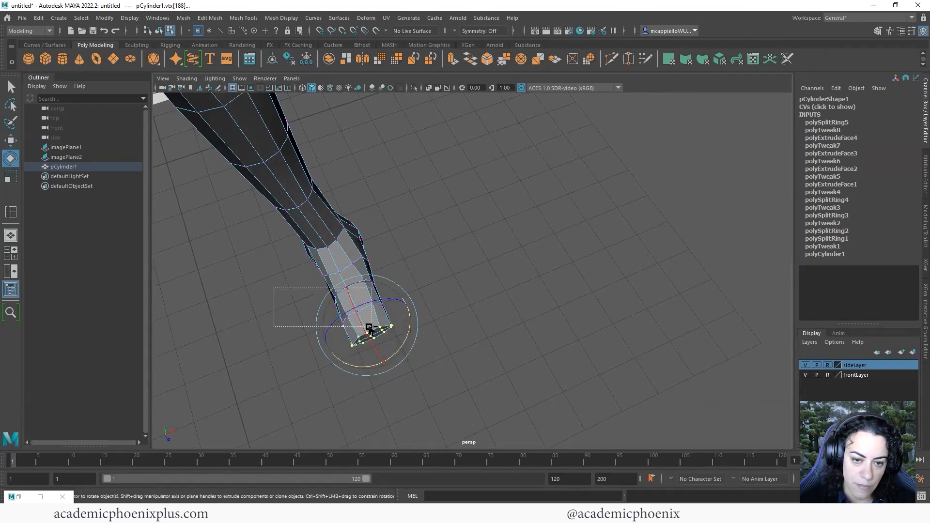
mouse_move(369, 327)
mouse_down()
mouse_move(415, 345)
mouse_move(383, 340)
mouse_up()
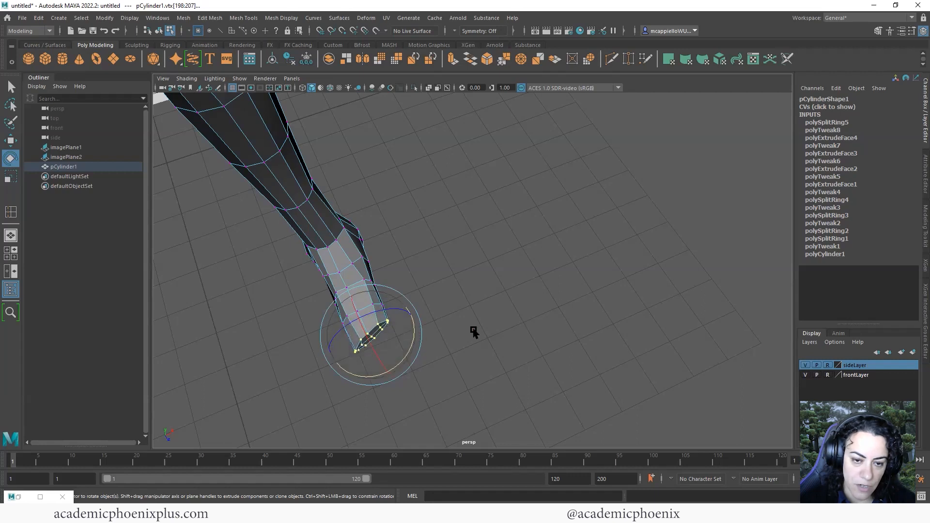
click(474, 333)
Return the leg to object mode and check it with smooth preview, then turn preview off
right_drag(361, 297, 399, 267)
right_drag(363, 299, 399, 233)
alt+right_drag(482, 292, 451, 328)
alt+middle_drag(438, 298, 461, 334)
alt+drag(461, 335, 439, 343)
key(3)
click(507, 372)
click(395, 311)
key(1)
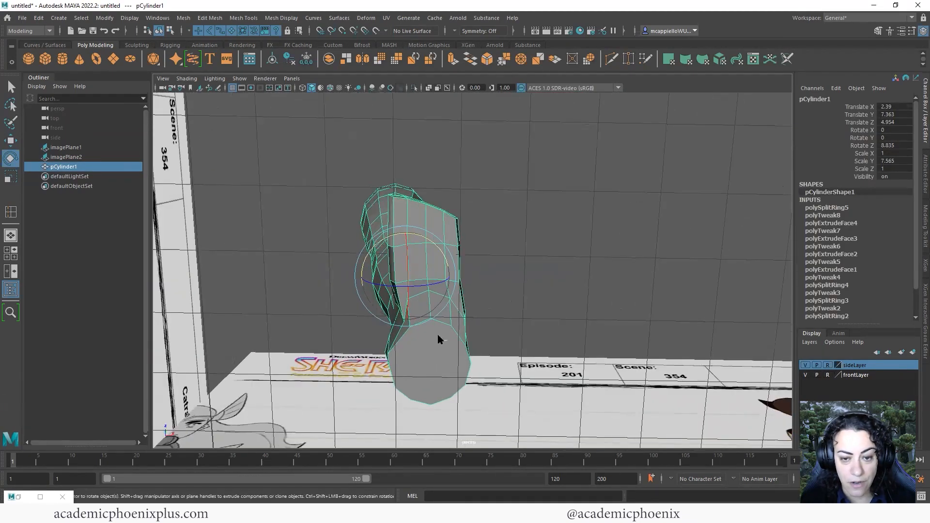
In vertex mode, move one foot vertex up and to the left
right_drag(436, 245, 410, 314)
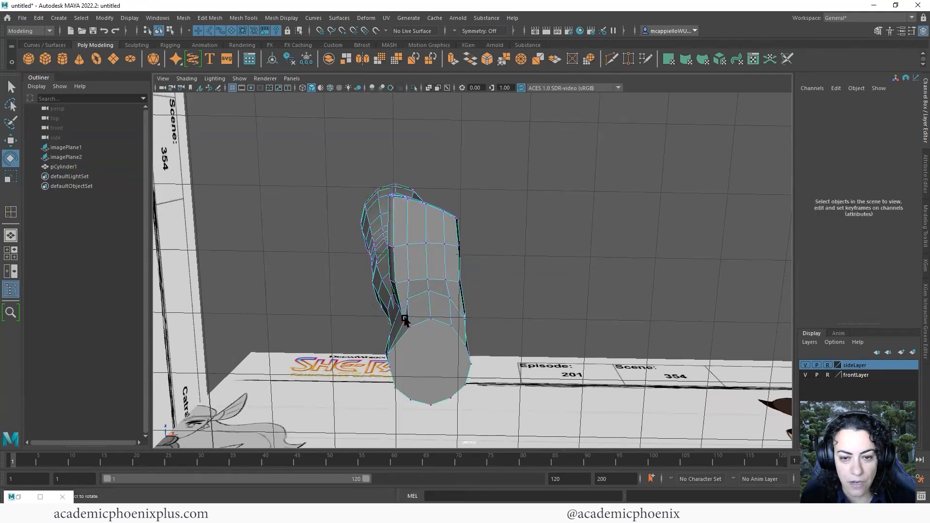
click(405, 320)
key(w)
drag(405, 319, 398, 309)
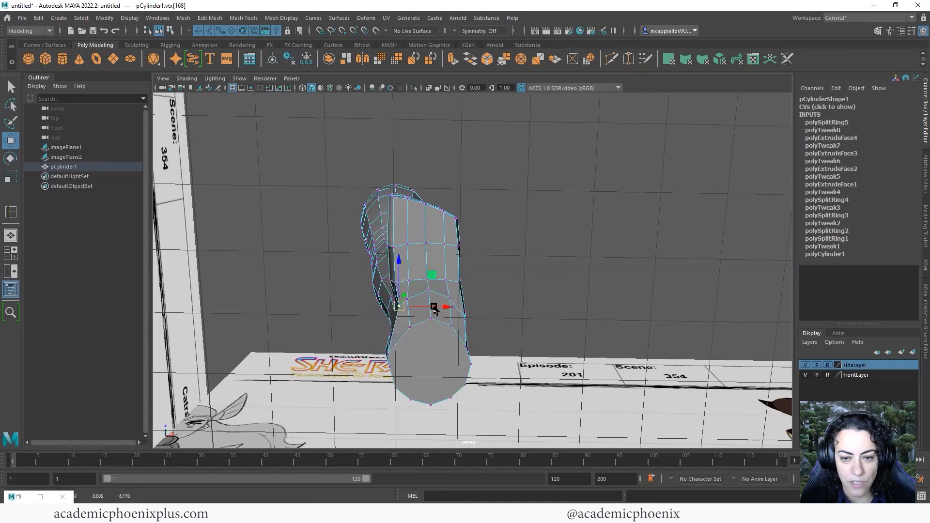
click(458, 280)
alt+drag(458, 280, 504, 300)
alt+middle_drag(451, 386, 438, 310)
In face mode, select the foot's sole faces and switch to scaling
right_drag(449, 360, 446, 274)
alt+drag(438, 372, 469, 366)
click(459, 358)
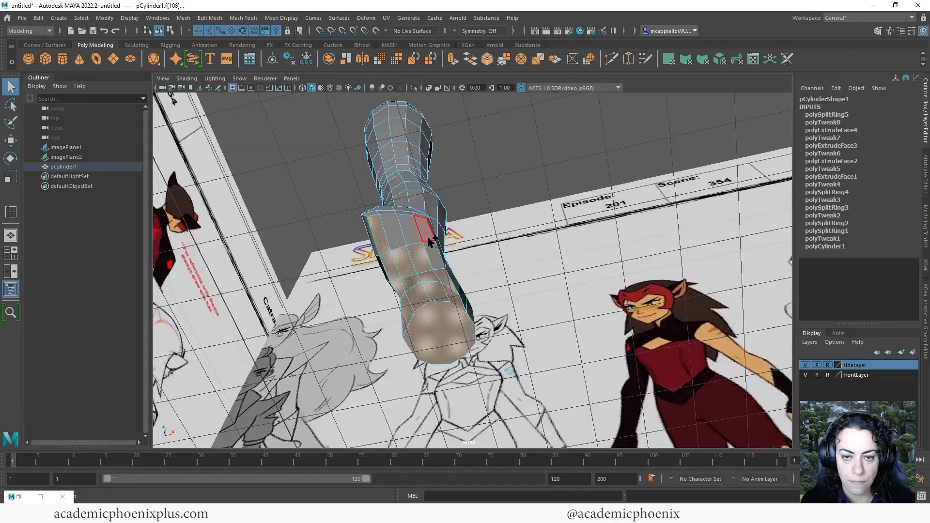
shift+click(429, 232)
shift+click(431, 250)
key(ctrl+z)
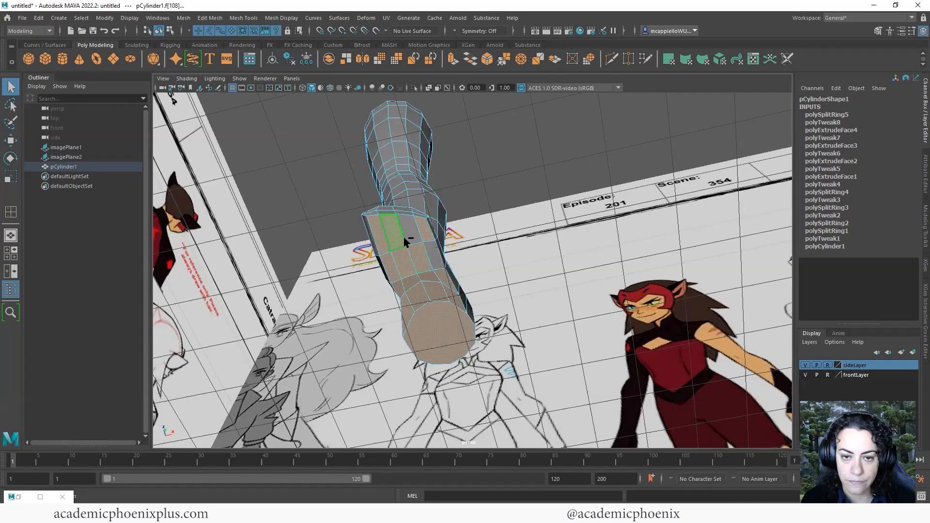
alt+drag(500, 290, 531, 368)
key(r)
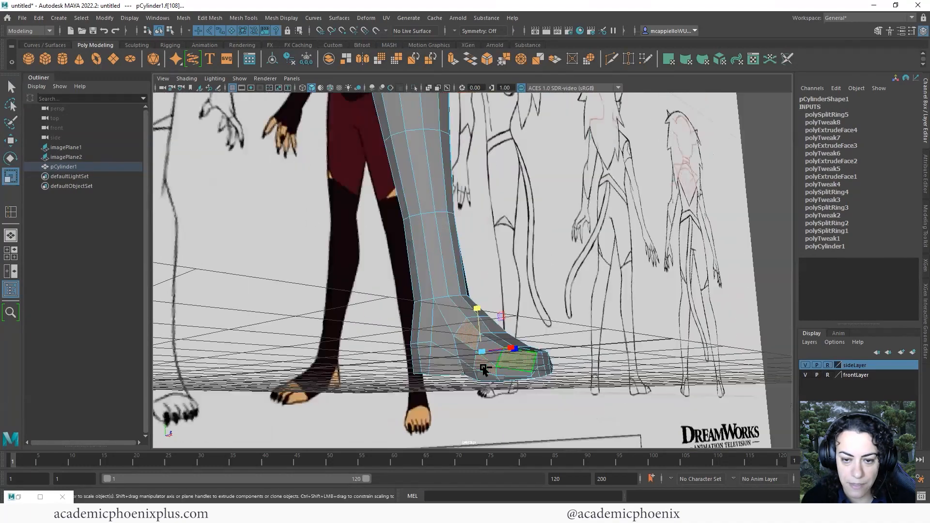
mouse_move(421, 365)
alt+mouse_down()
mouse_move(453, 335)
mouse_move(438, 356)
mouse_move(433, 338)
mouse_move(323, 339)
mouse_move(368, 349)
mouse_move(465, 335)
mouse_move(427, 376)
mouse_move(446, 339)
mouse_move(443, 371)
mouse_move(432, 339)
alt+mouse_up()
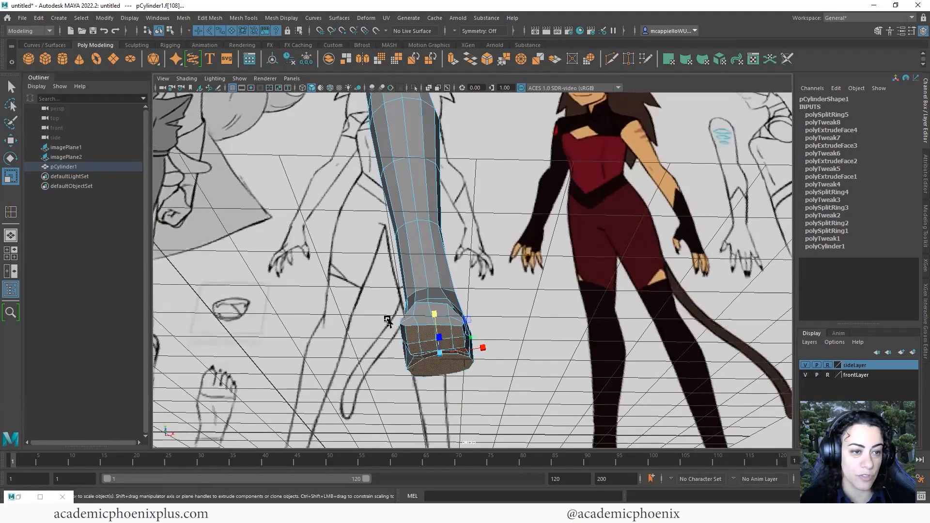
Set the Scale tool's axis orientation to World
double_click(12, 177)
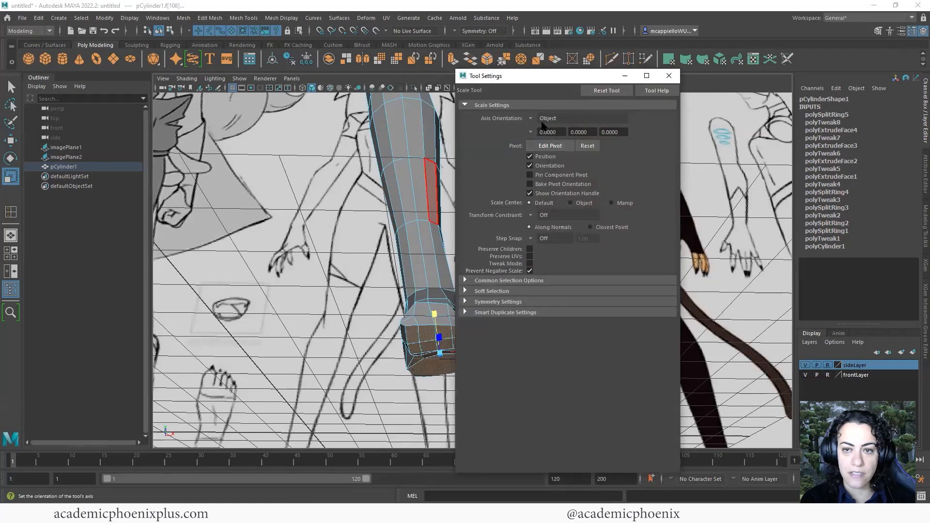
click(532, 119)
click(549, 120)
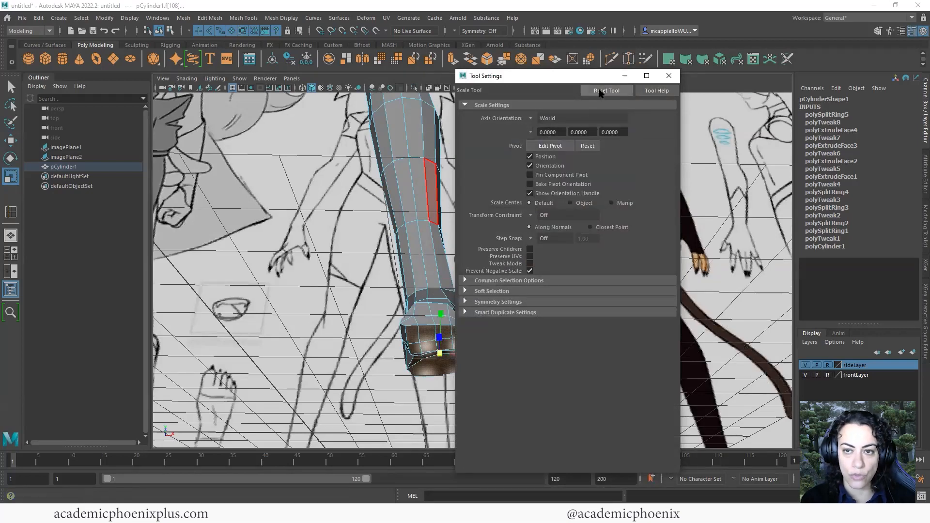
drag(590, 78, 705, 72)
Scale the selected sole faces flat and nudge them with the Move tool
alt+drag(472, 328, 467, 354)
drag(441, 328, 539, 332)
key(w)
key(r)
key(w)
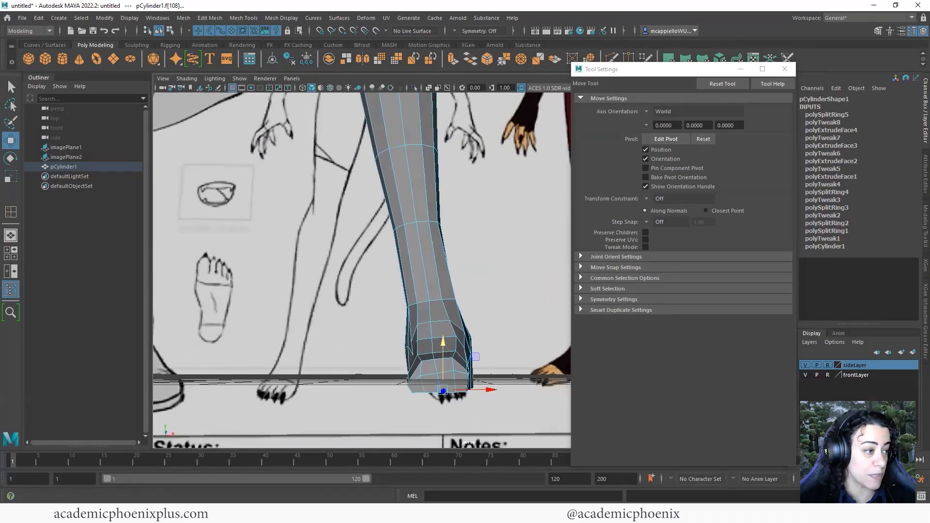
Reselect the leg and turn off its smooth preview while viewing the foot
alt+drag(390, 318, 601, 318)
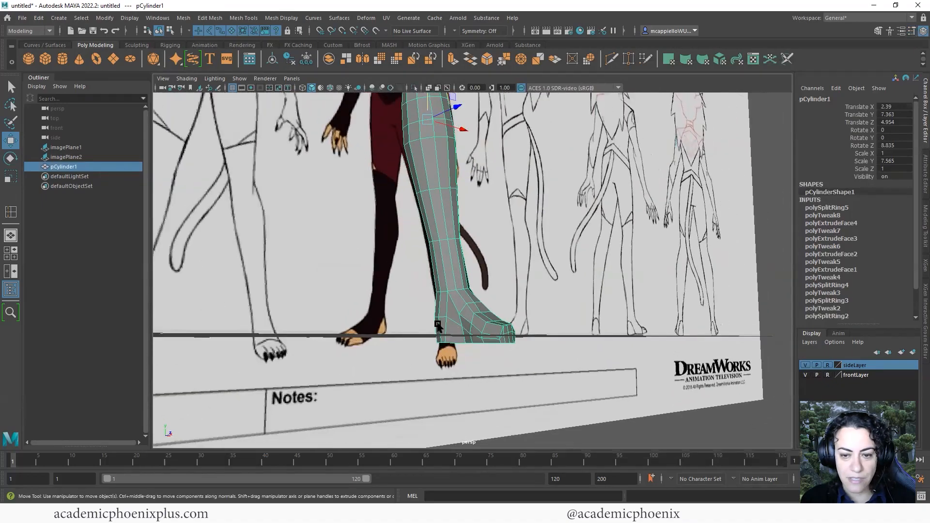
alt+right_drag(552, 317, 431, 322)
alt+drag(432, 322, 450, 264)
click(558, 334)
alt+middle_drag(450, 265, 429, 334)
click(429, 334)
key(1)
alt+drag(501, 265, 524, 264)
scroll(436, 272, up, 3)
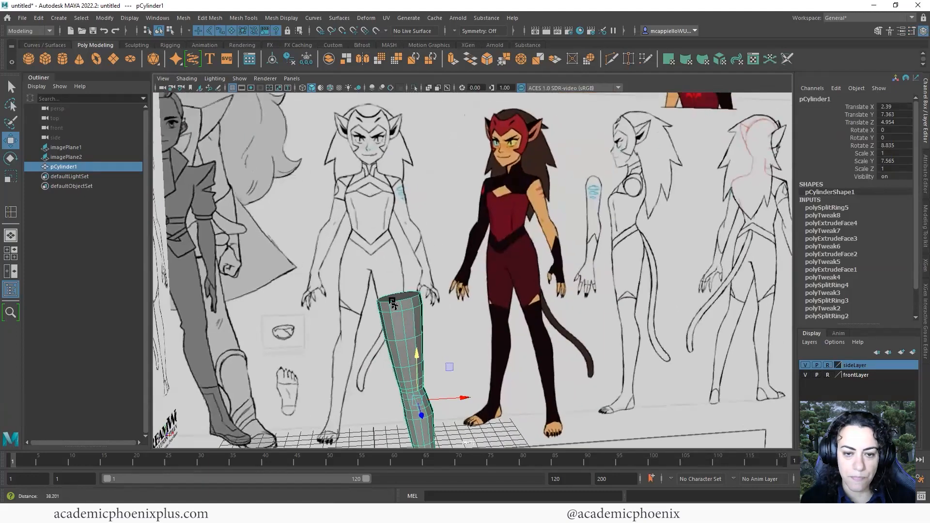
Select then release the leg's top cap face and return the mesh to object mode
right_drag(394, 247, 450, 232)
click(394, 305)
click(422, 310)
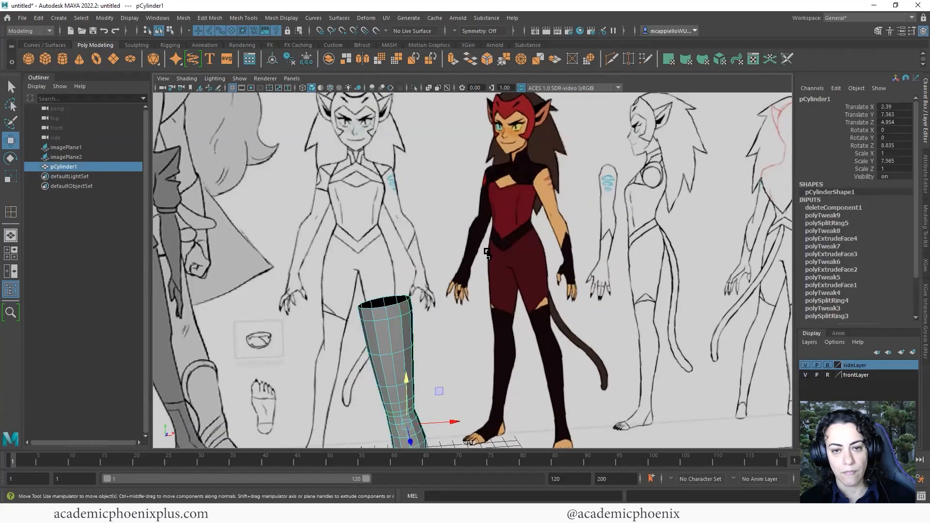
alt+middle_drag(458, 200, 465, 238)
alt+drag(465, 239, 449, 243)
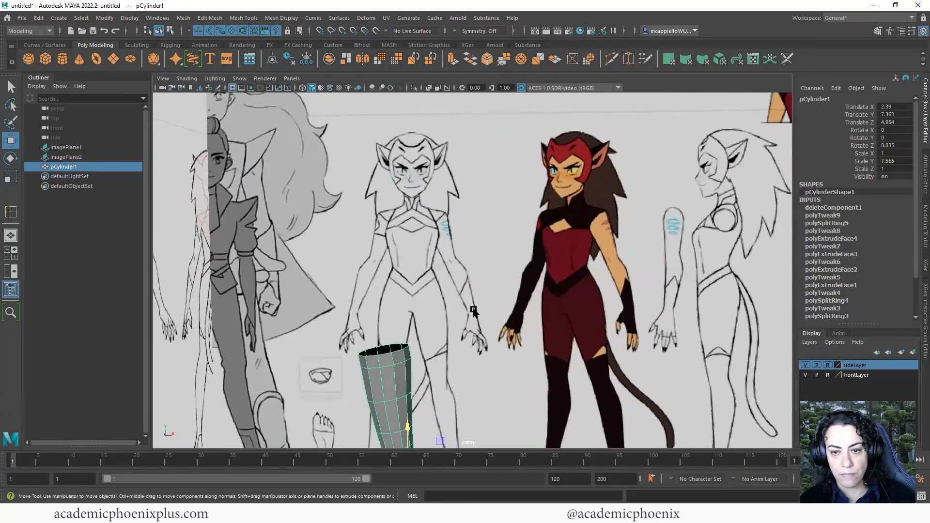
alt+middle_drag(711, 255, 684, 253)
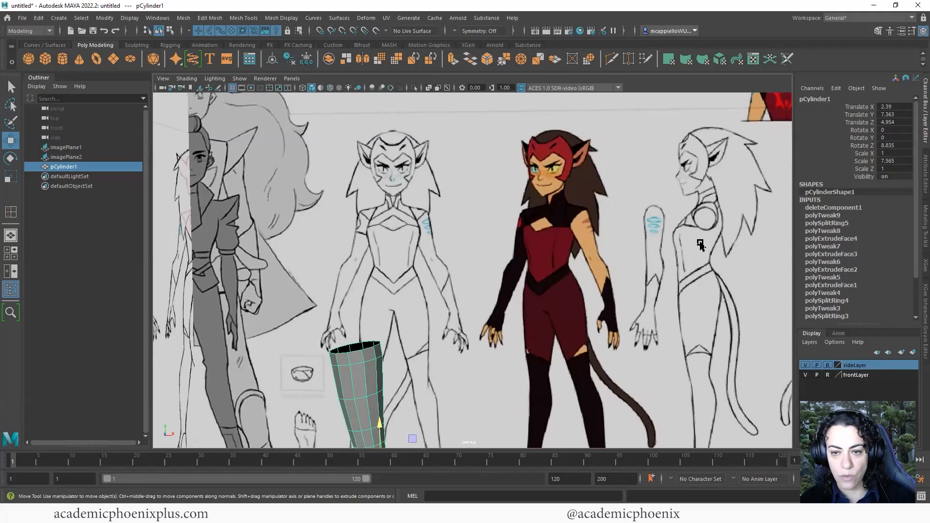
Create a new polygon cylinder and raise it to arm height, Y 17.184
click(62, 59)
scroll(347, 309, down, 3)
scroll(348, 309, down, 3)
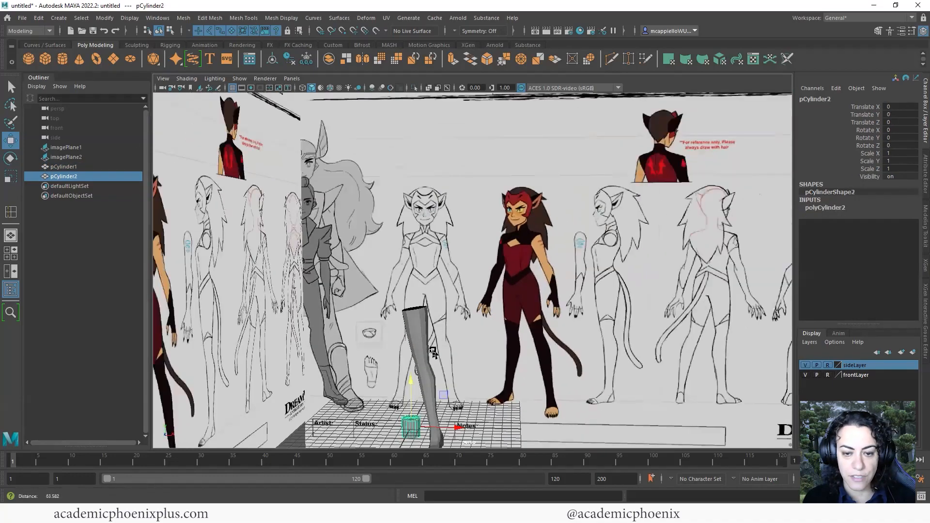
alt+middle_drag(430, 353, 429, 332)
drag(415, 367, 499, 248)
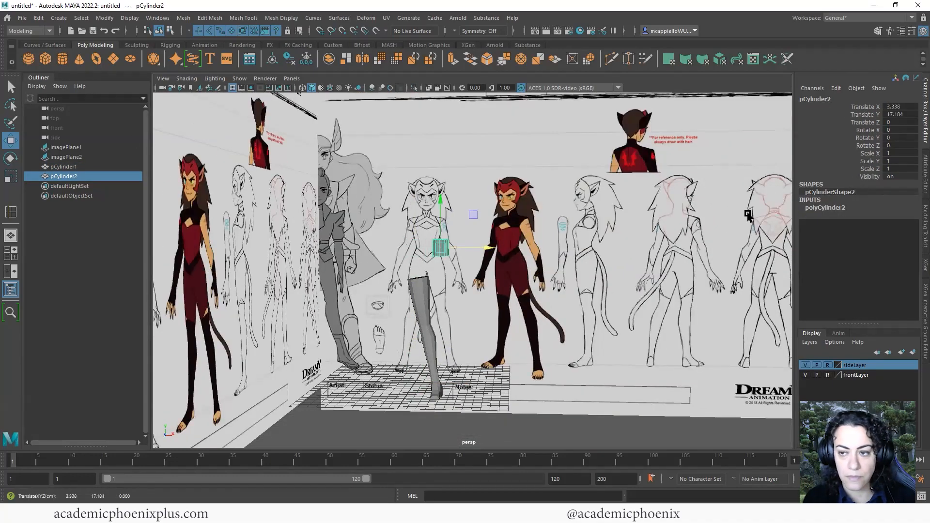
Show polyCylinder2's creation attributes (12 axis subdivisions, 0 caps) and switch to four views
click(840, 209)
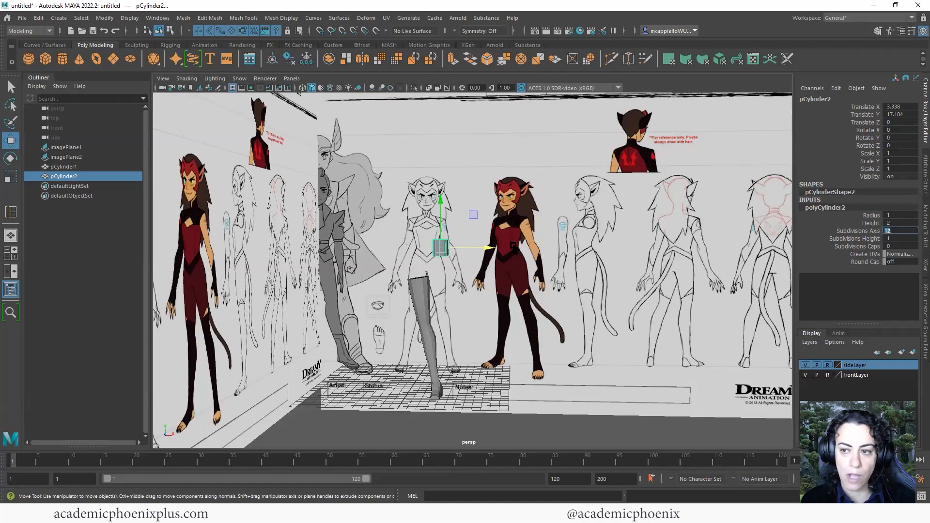
scroll(608, 258, up, 5)
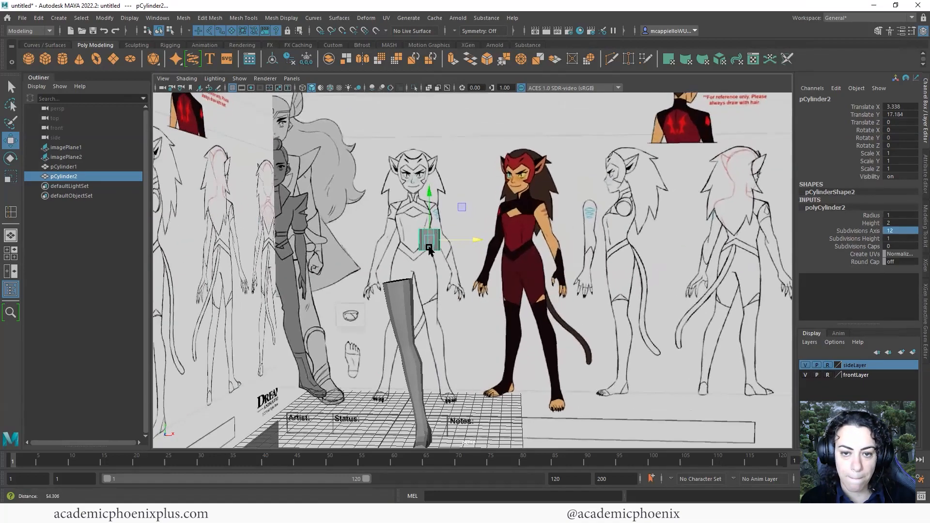
key(d)
key(space)
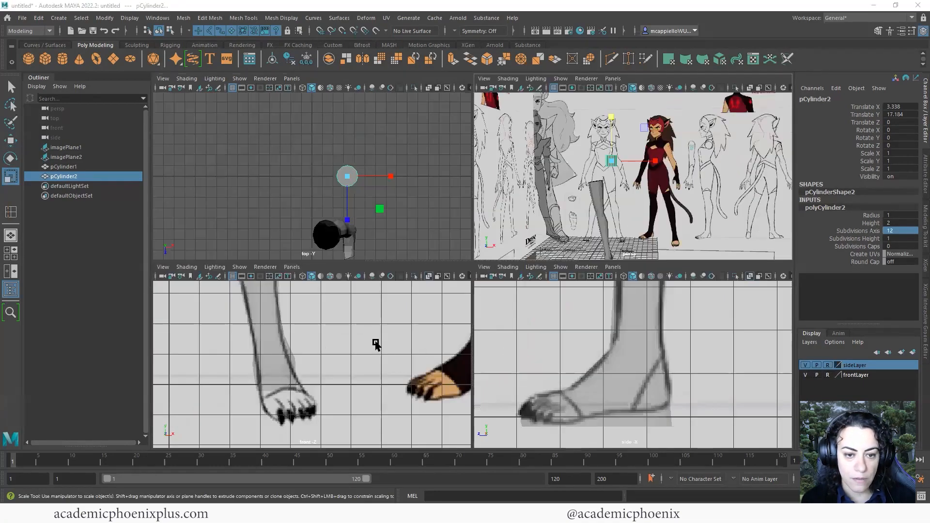
In the maximized side view, move the cylinder onto the arm drawing and stretch it lengthwise
key(space)
scroll(540, 352, down, 10)
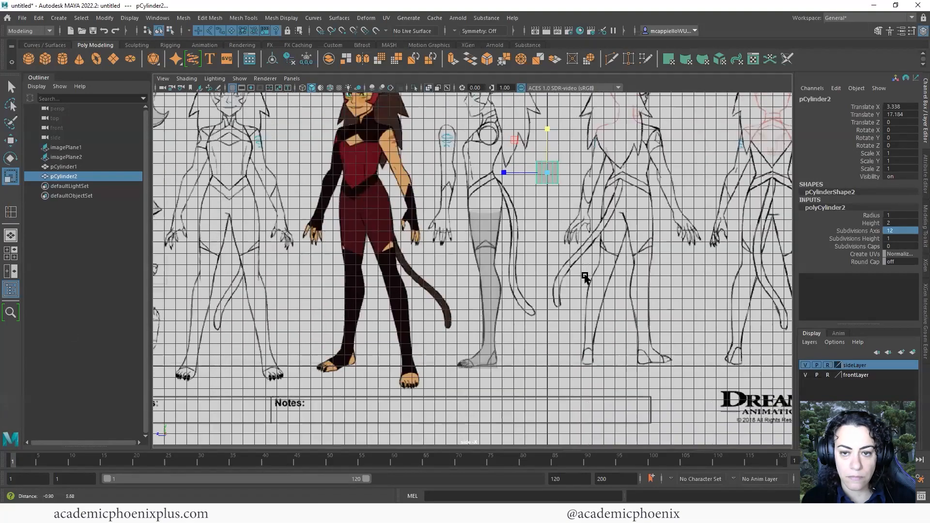
key(w)
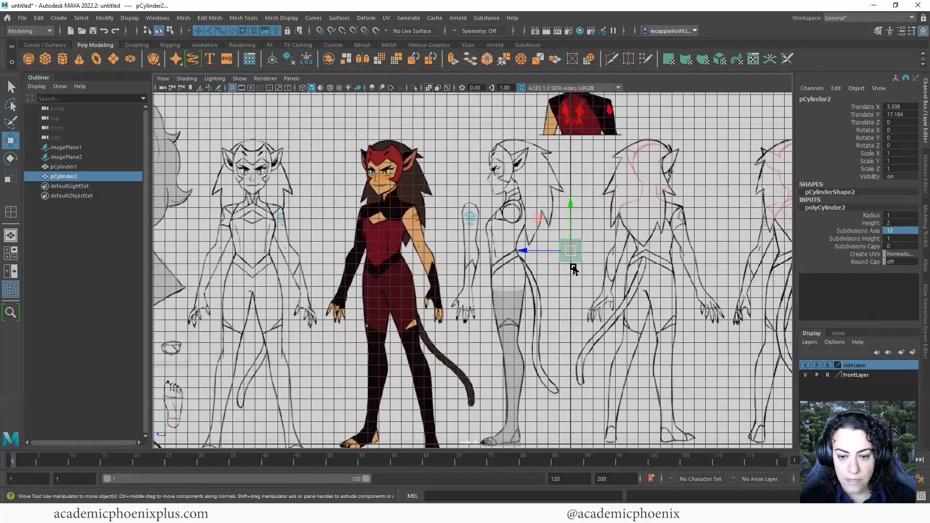
drag(572, 256, 470, 258)
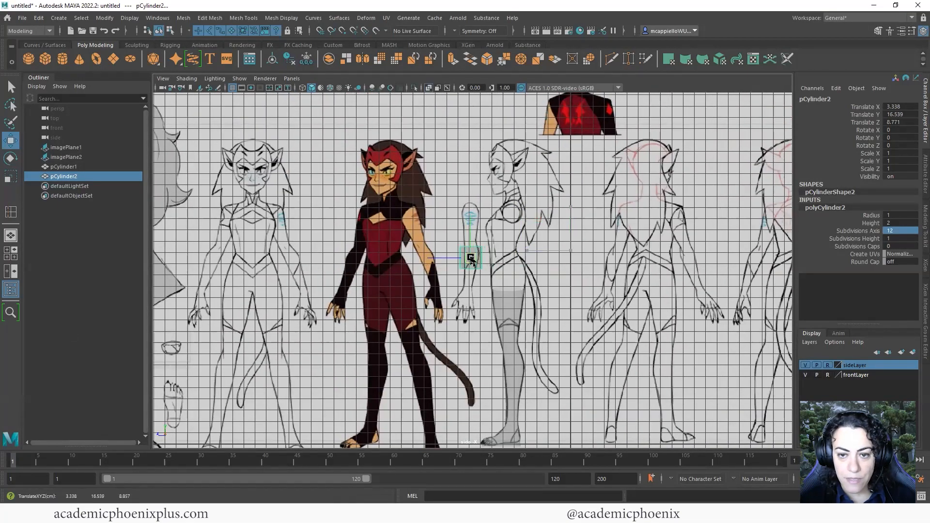
key(r)
drag(448, 127, 451, 113)
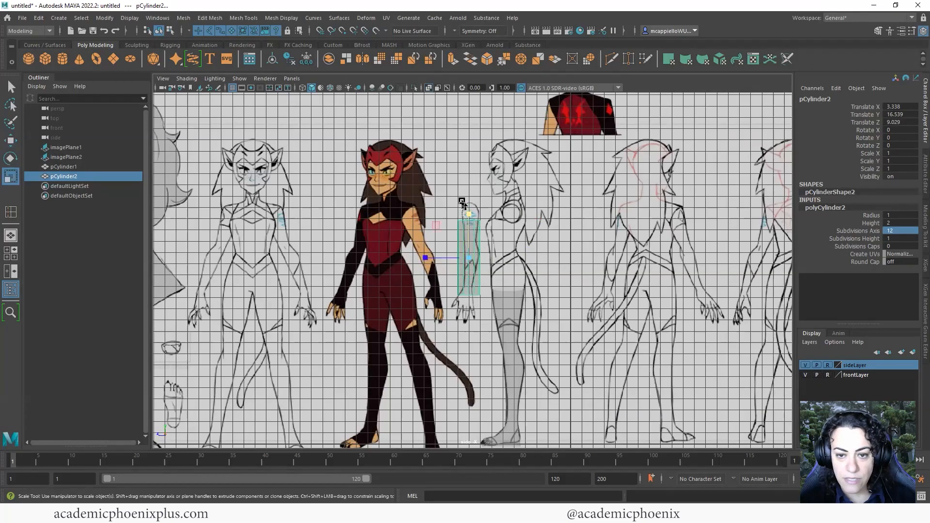
click(463, 202)
click(472, 234)
drag(471, 216, 614, 202)
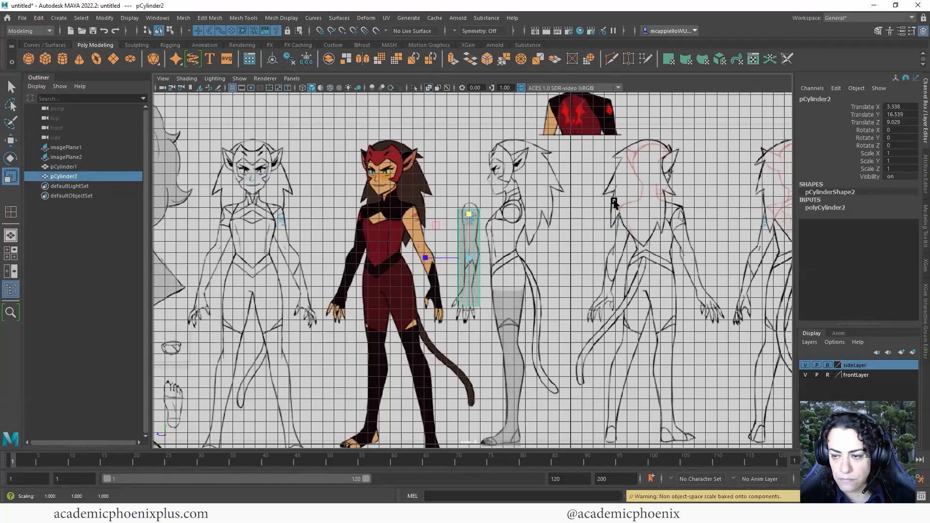
Set the cylinder's Subdivisions Height to 5 and scale it taller along Y
click(824, 208)
click(865, 239)
middle_drag(540, 243, 578, 257)
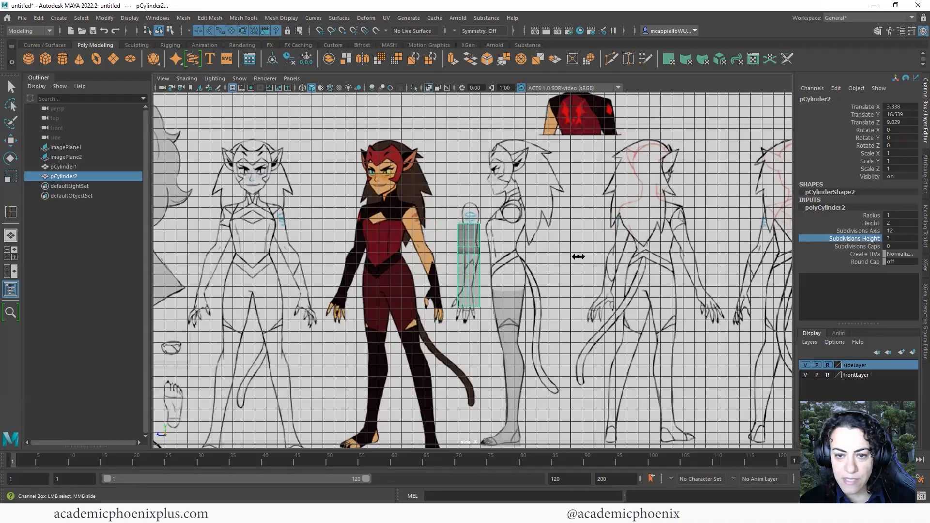
key(ctrl+z)
key(ctrl+z)
key(ctrl+z)
key(ctrl+z)
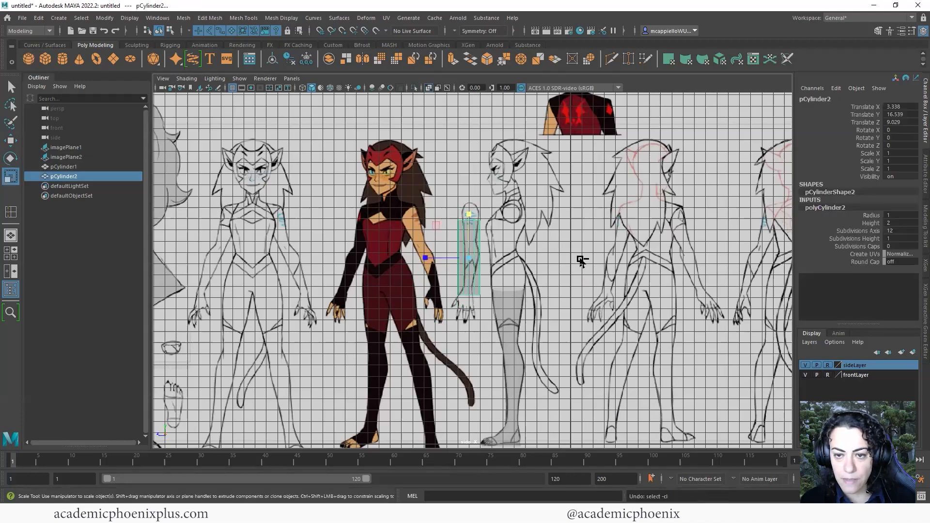
click(866, 239)
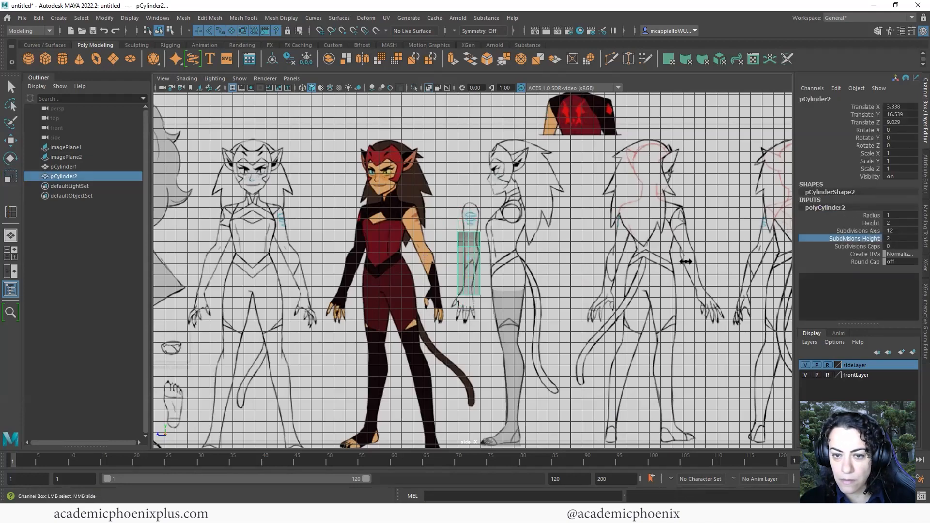
key(ctrl+z)
key(ctrl+z)
key(ctrl+z)
key(ctrl+z)
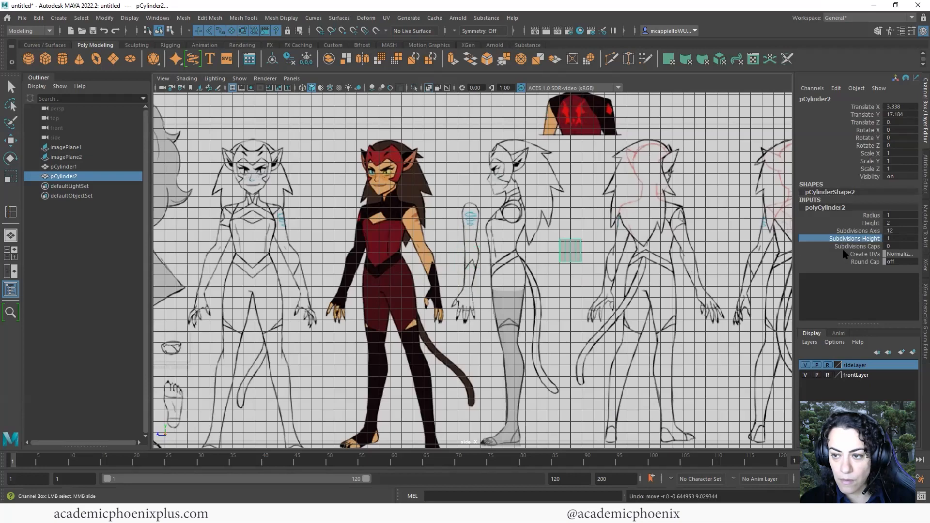
click(856, 246)
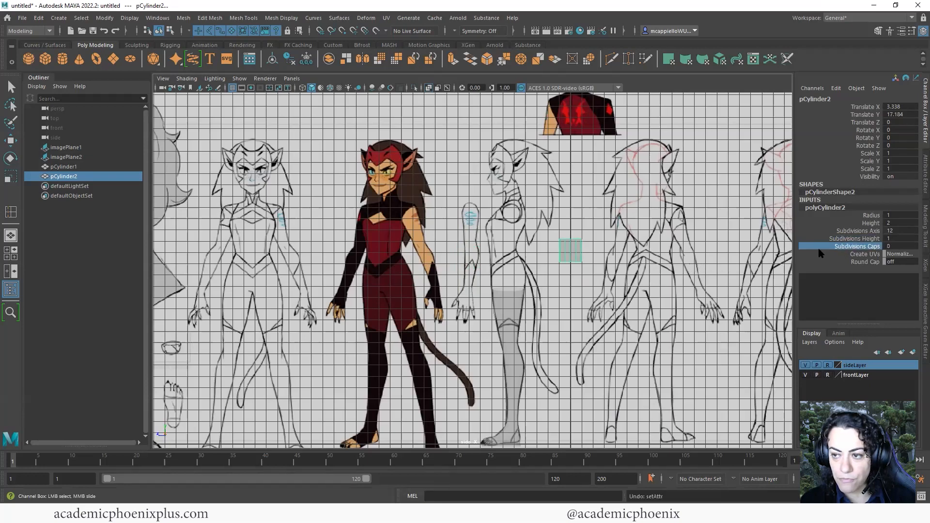
click(861, 239)
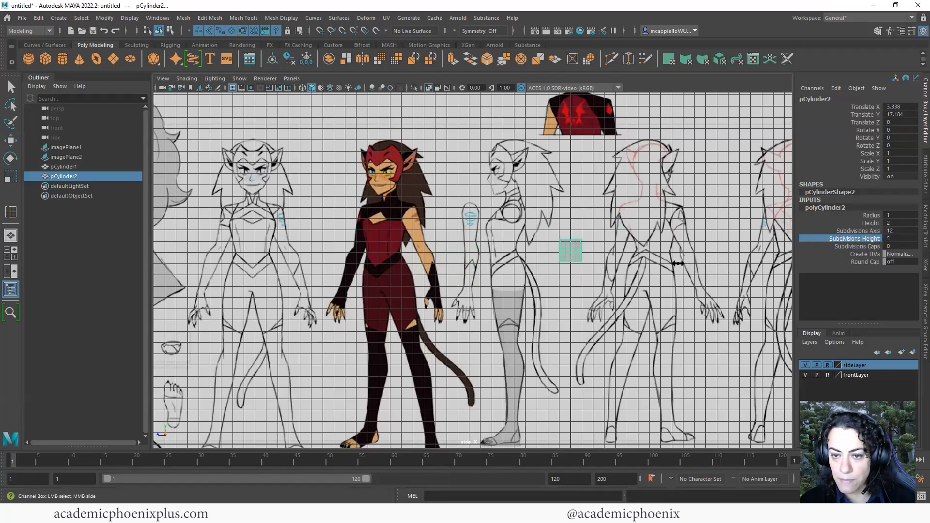
key(r)
mouse_move(570, 208)
mouse_down()
mouse_move(571, 143)
mouse_move(554, 70)
mouse_move(569, 205)
mouse_move(563, 186)
mouse_move(564, 194)
mouse_up()
Move and scale the cylinder to fit the side-view arm sketch, up to the shoulder
key(w)
drag(571, 251, 467, 262)
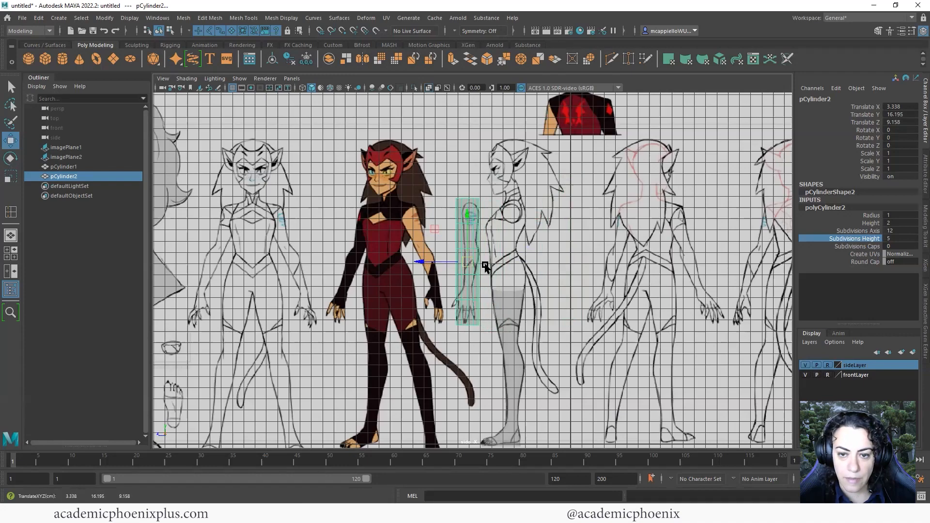
key(r)
scroll(540, 255, up, 5)
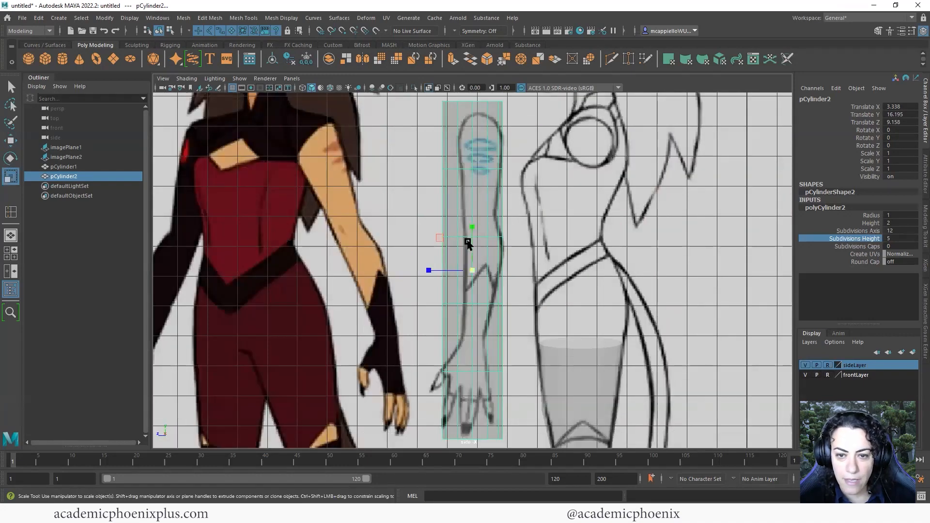
drag(473, 229, 473, 223)
key(w)
drag(476, 273, 448, 268)
key(r)
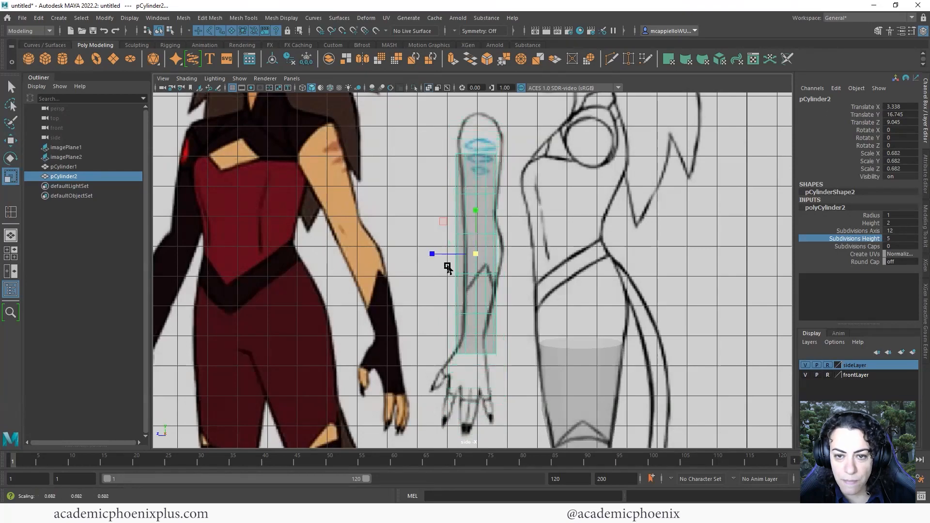
alt+middle_drag(448, 268, 432, 291)
key(w)
mouse_move(461, 228)
mouse_down()
mouse_move(473, 220)
mouse_move(461, 213)
mouse_up()
key(r)
key(w)
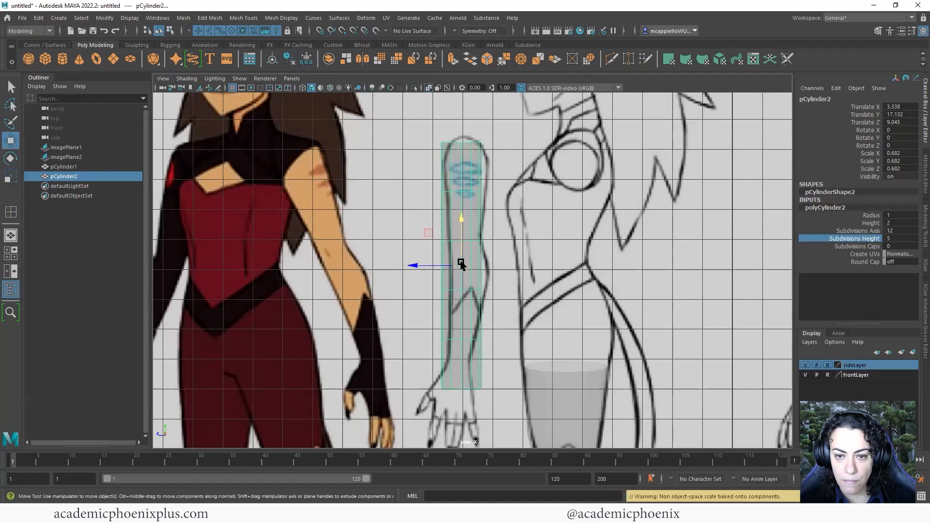
drag(461, 264, 466, 256)
Line the cylinder up with the front-view arm, tilted about 20° on Z, scale 0.707
key(space)
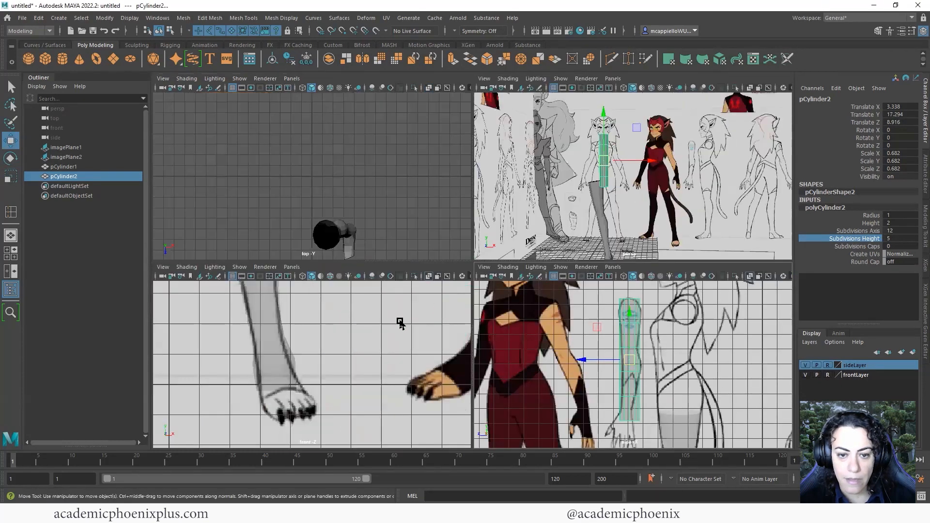
key(space)
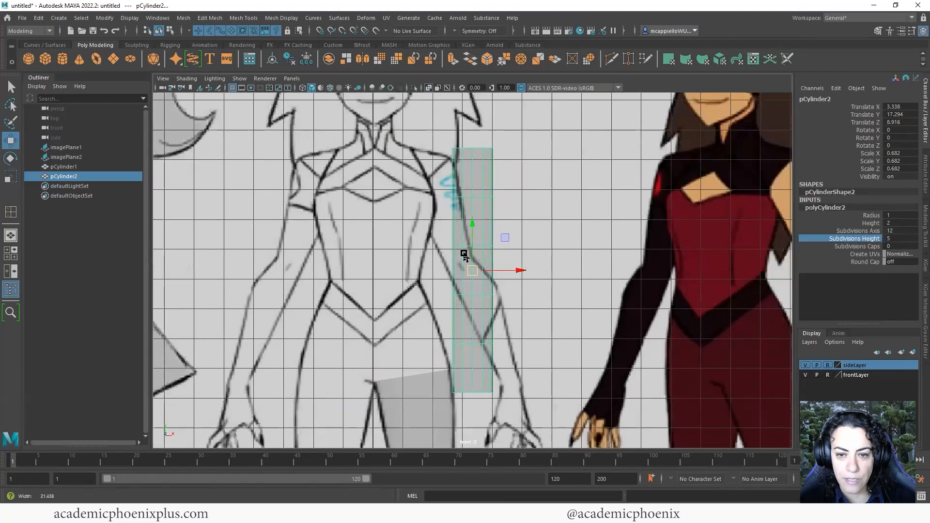
scroll(463, 253, down, 1)
alt+middle_drag(464, 253, 450, 270)
mouse_move(460, 285)
mouse_down()
mouse_move(453, 291)
mouse_move(485, 269)
mouse_move(476, 263)
mouse_move(464, 298)
mouse_up()
key(e)
key(w)
key(r)
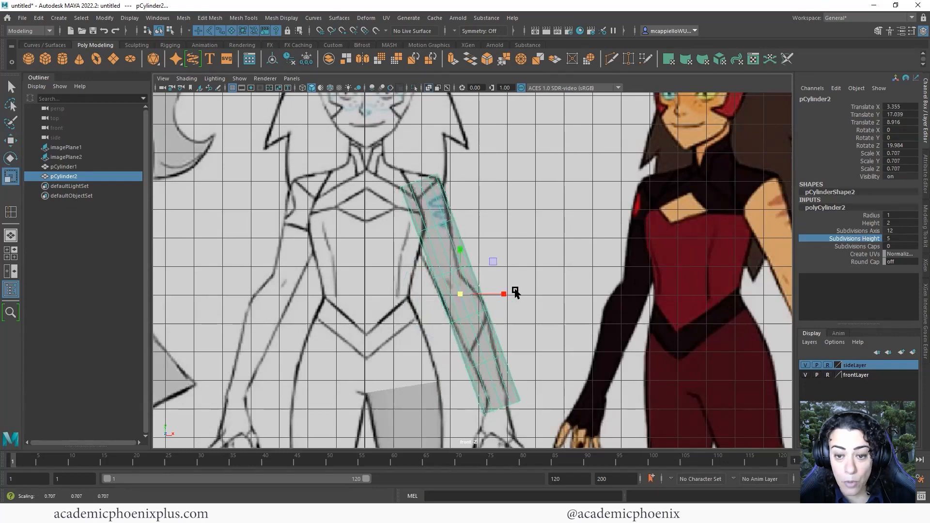
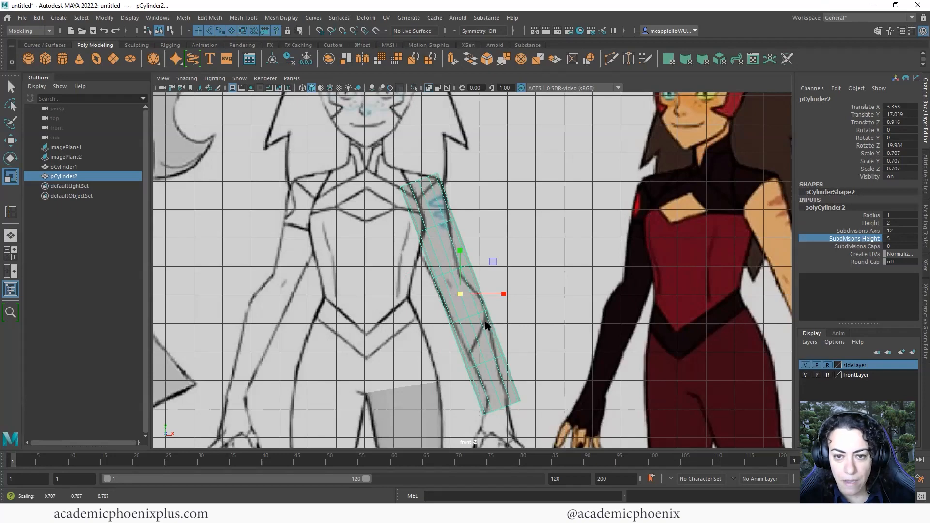
In the side view, narrow the arm cylinder's upper, middle and forearm vertex rings to the sketch
key(space)
key(space)
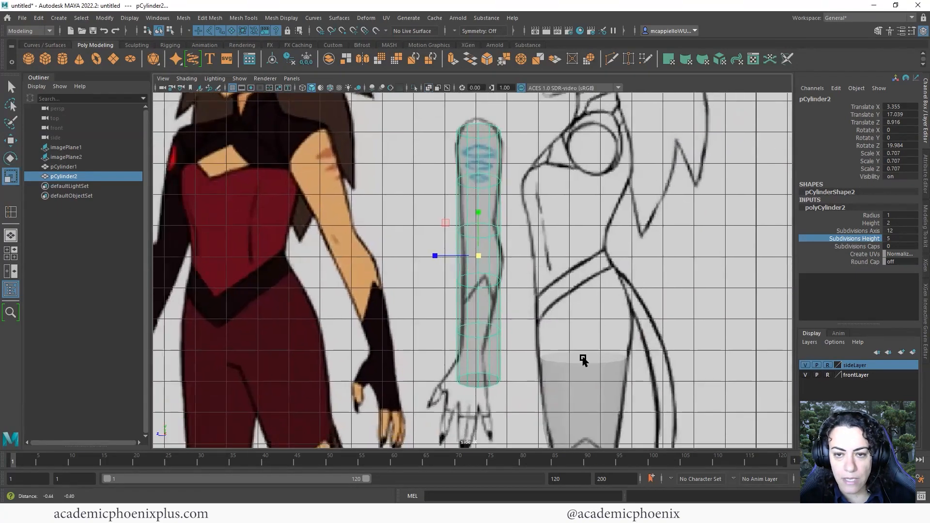
scroll(690, 305, up, 5)
right_drag(471, 170, 422, 171)
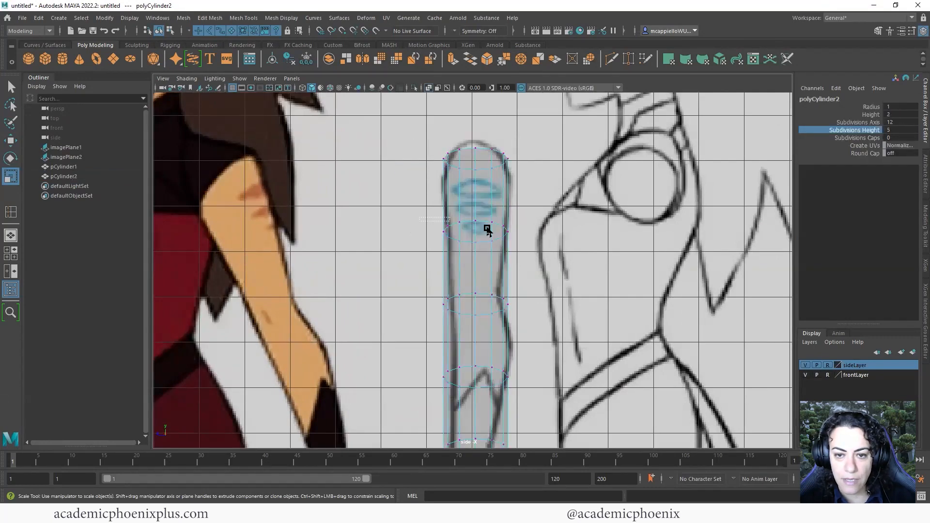
drag(487, 229, 483, 257)
middle_drag(430, 234, 434, 235)
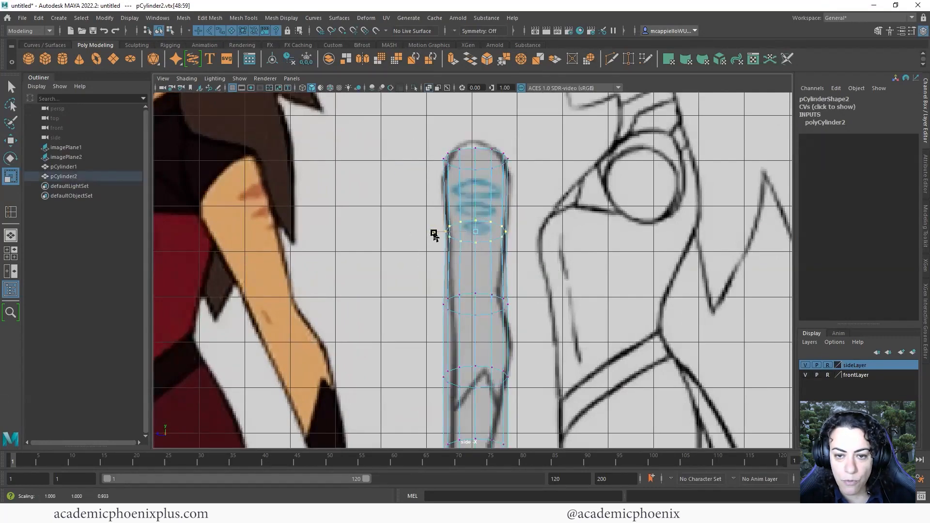
drag(404, 281, 548, 316)
drag(432, 305, 440, 305)
alt+middle_drag(473, 298, 475, 224)
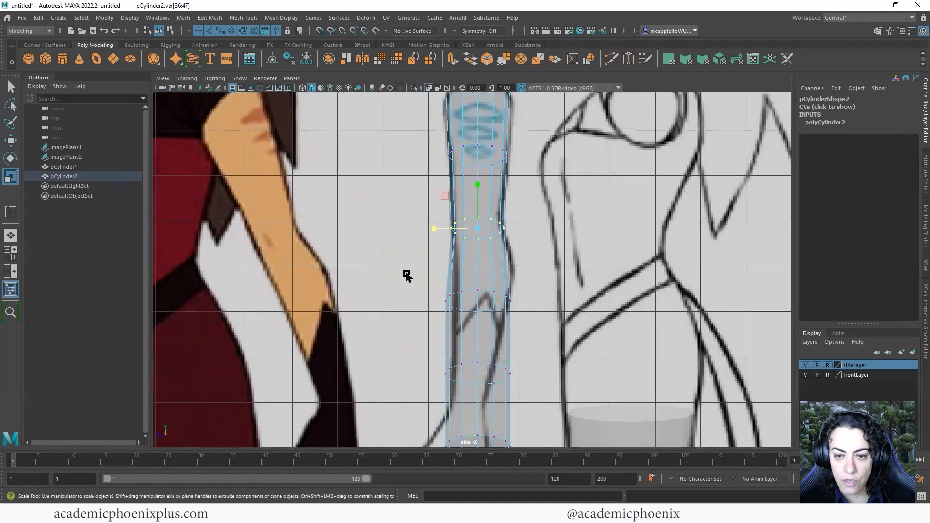
drag(438, 303, 445, 304)
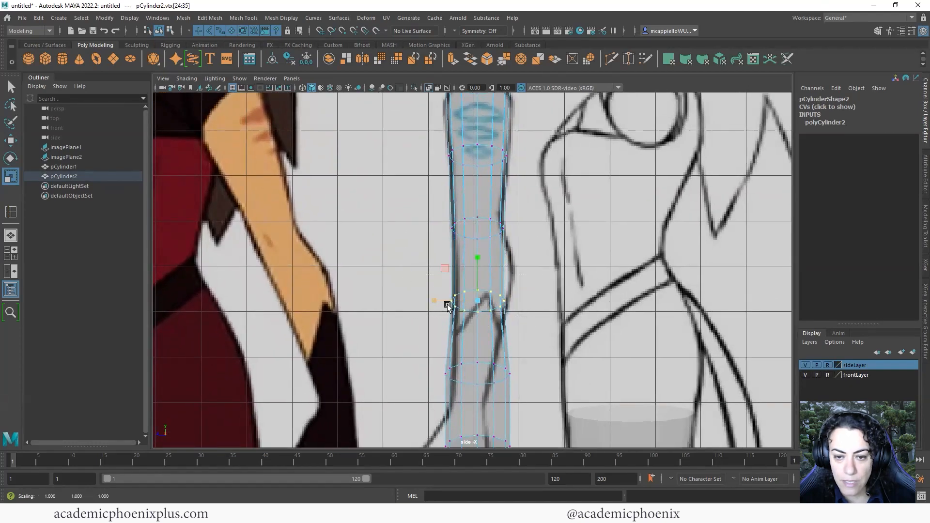
key(w)
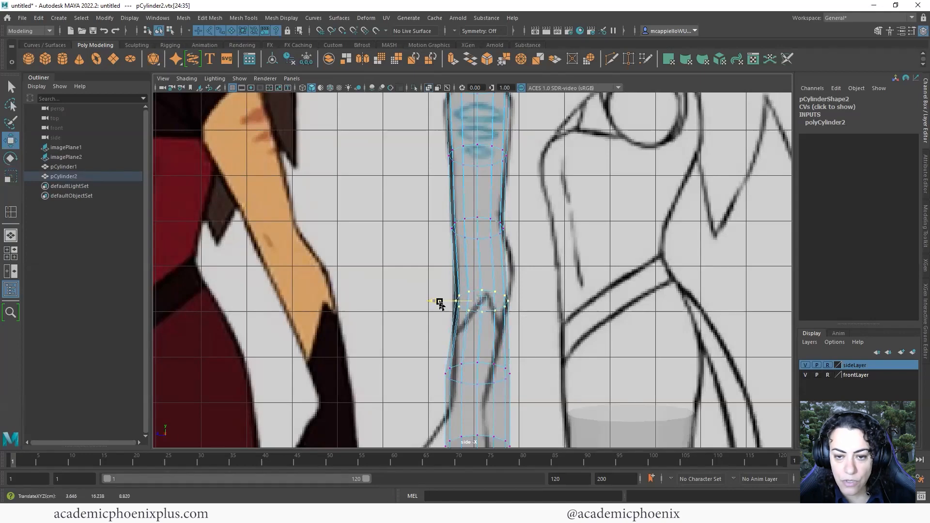
alt+middle_drag(440, 302, 487, 249)
key(r)
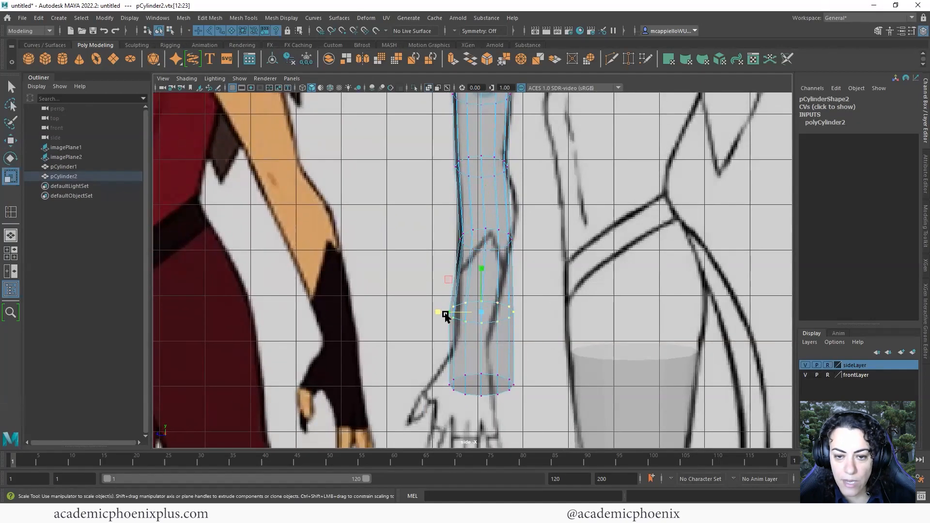
mouse_move(443, 315)
mouse_down()
mouse_move(457, 323)
mouse_move(446, 314)
mouse_up()
Move the bottom vertex ring up and line it up with the wrist
key(w)
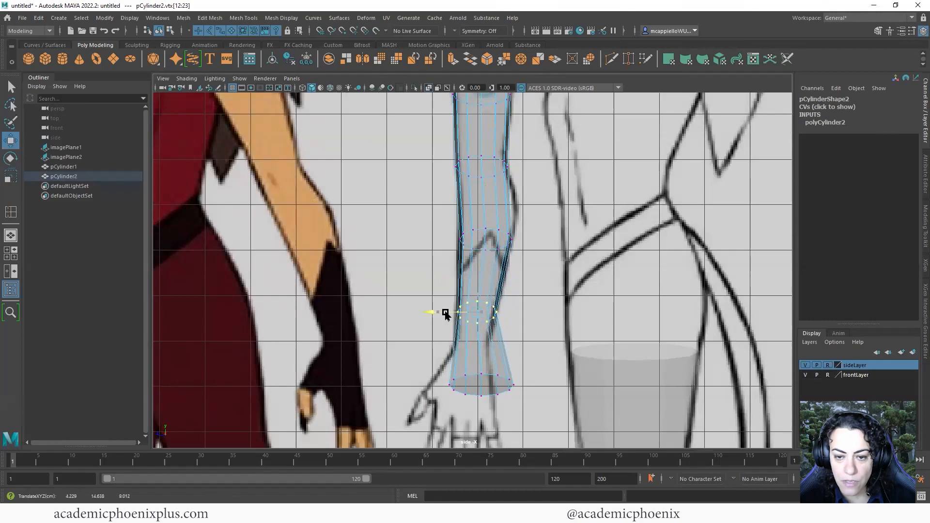
alt+middle_drag(457, 338, 443, 313)
drag(420, 330, 541, 389)
drag(468, 360, 435, 328)
key(r)
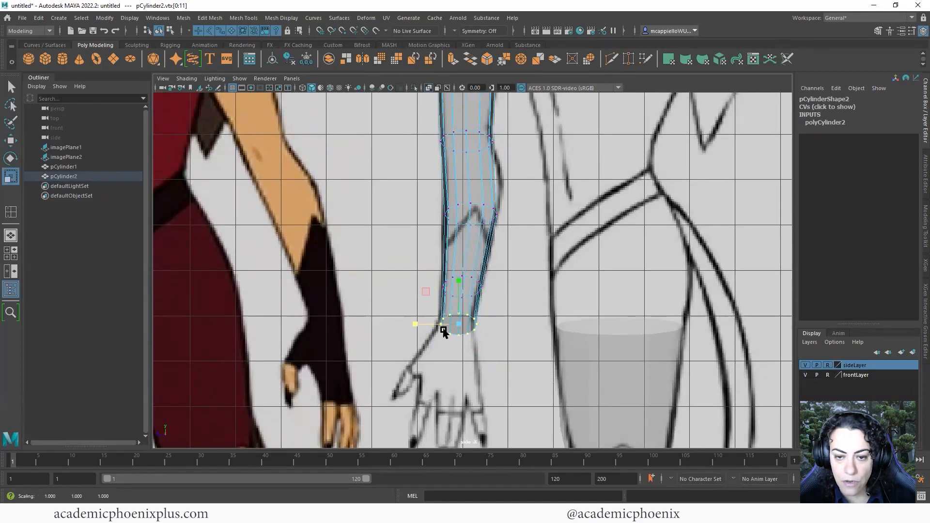
key(w)
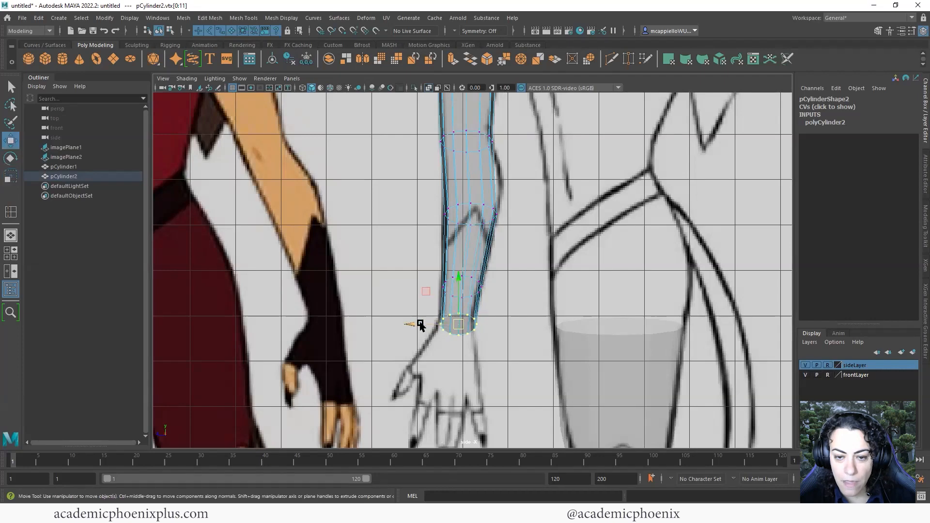
drag(421, 325, 418, 325)
Narrow the top vertex ring slightly and lower it toward the shoulder
alt+middle_drag(464, 300, 454, 358)
alt+middle_drag(458, 274, 454, 303)
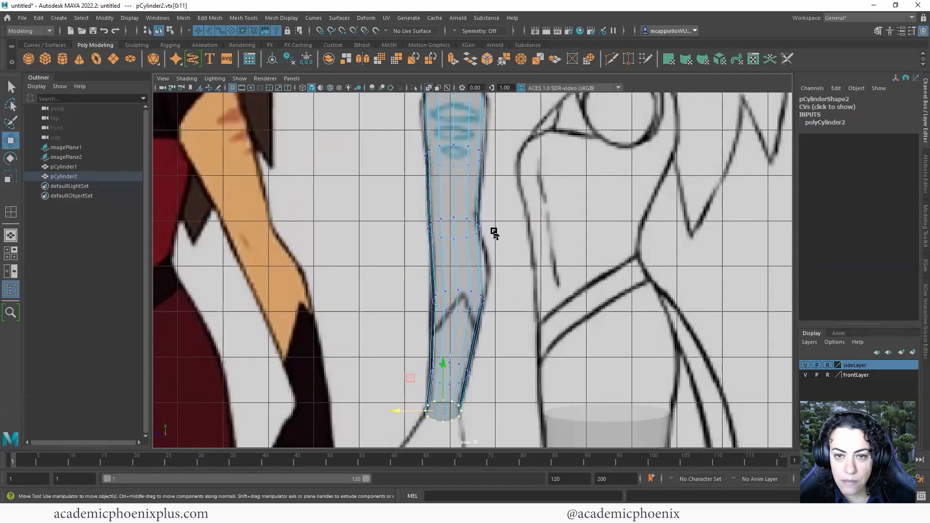
alt+middle_drag(485, 189, 482, 233)
alt+middle_drag(422, 109, 423, 125)
drag(509, 181, 509, 182)
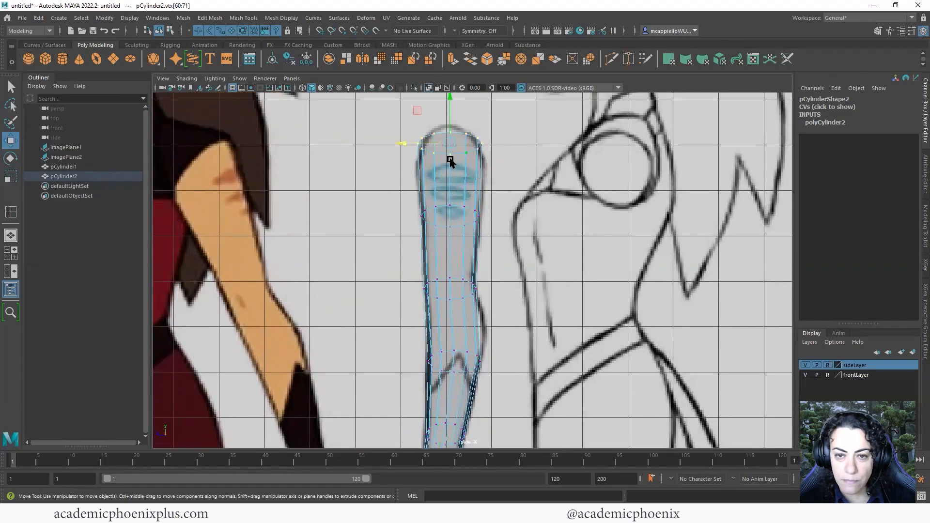
key(r)
drag(405, 143, 410, 145)
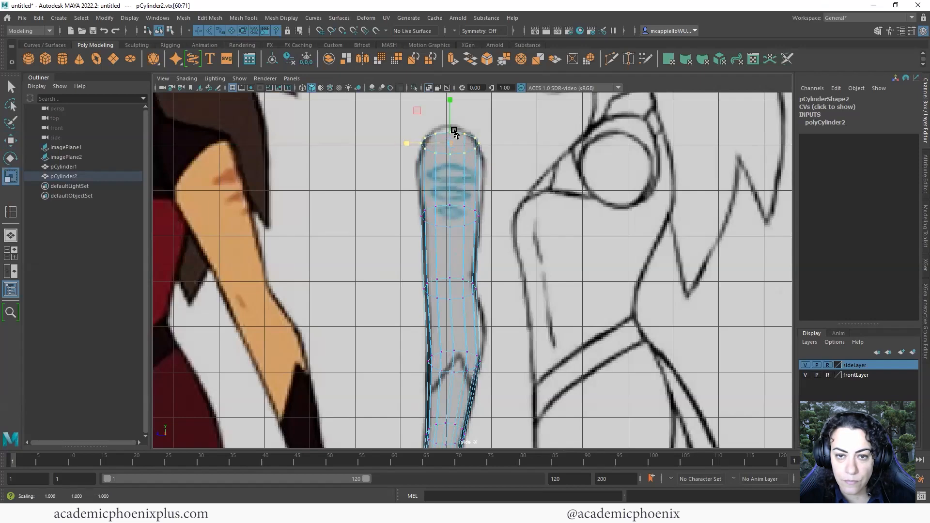
key(w)
drag(446, 104, 412, 160)
key(r)
key(space)
key(space)
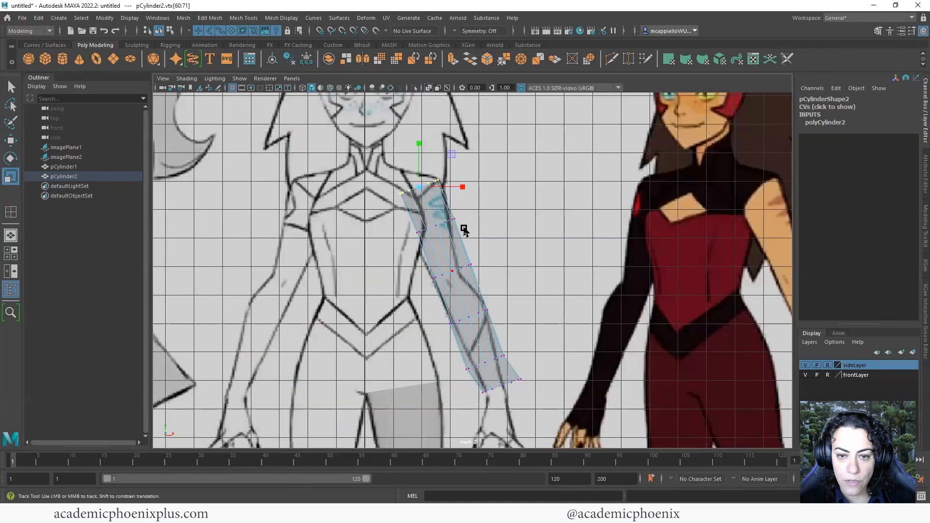
Select the wrist vertex ring and set the Scale Tool's Axis Orientation to Object
alt+middle_drag(471, 312, 470, 295)
drag(552, 348, 495, 338)
drag(410, 307, 409, 307)
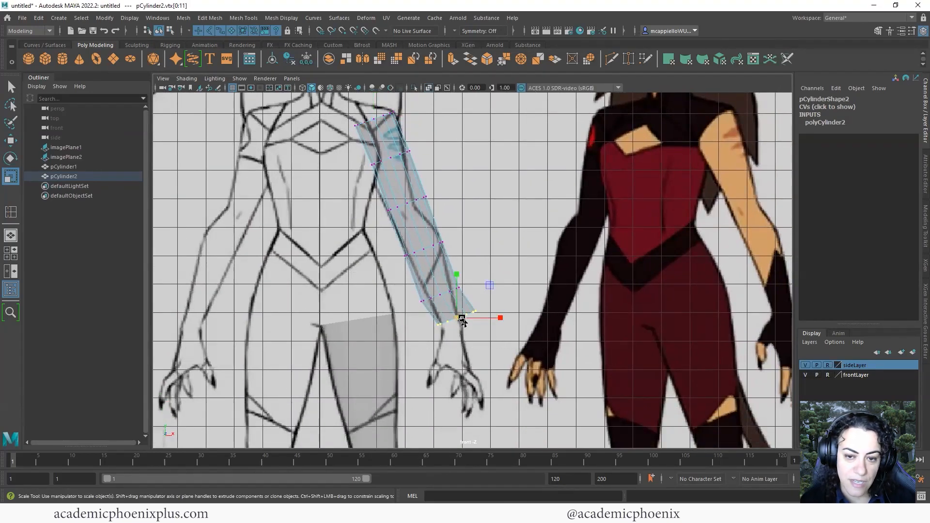
double_click(17, 176)
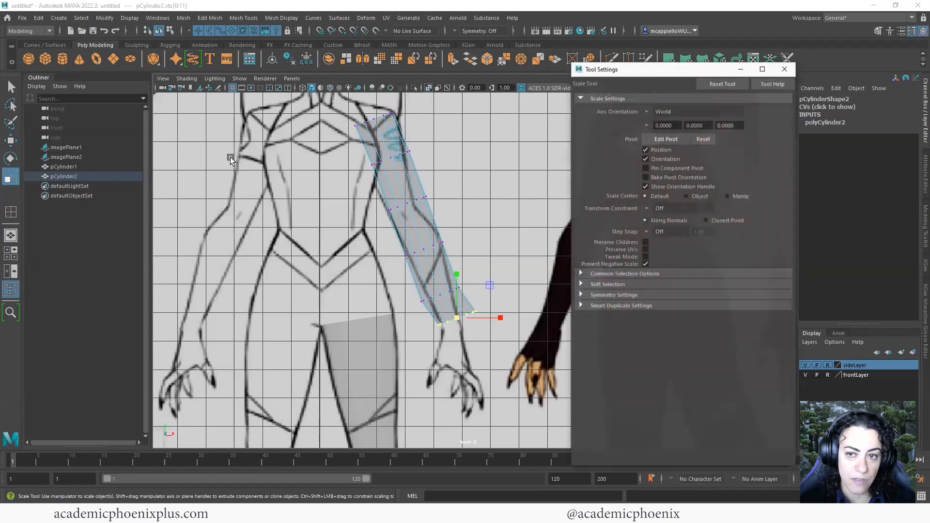
click(654, 114)
click(664, 120)
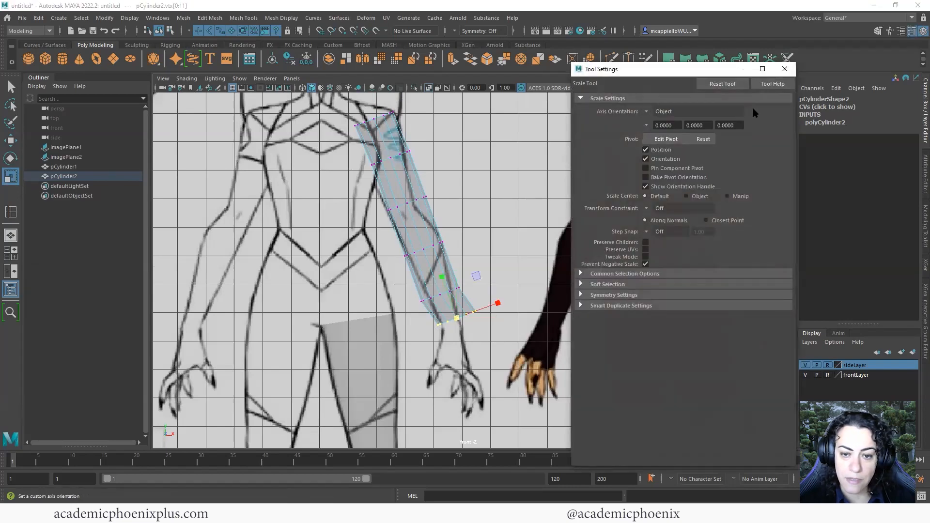
click(785, 68)
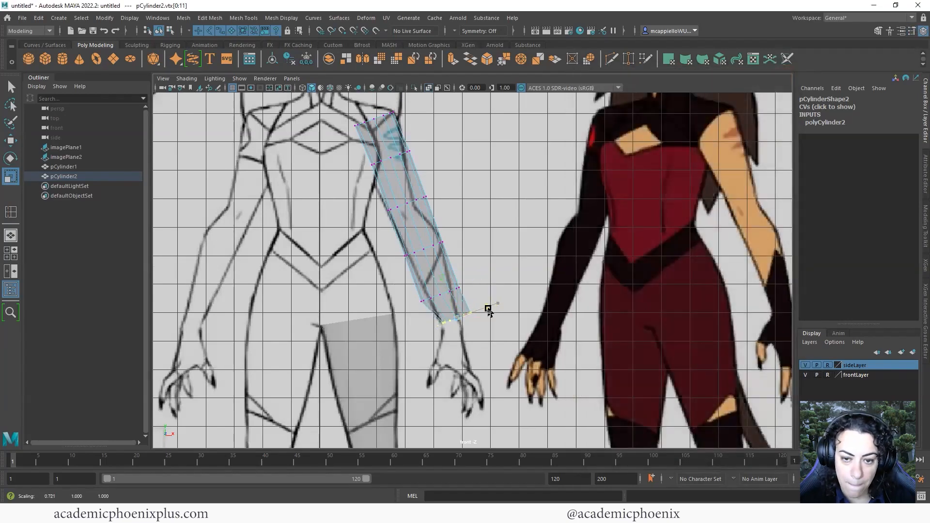
Shift the wrist ring left and narrow the forearm and elbow rings to the front-view arm
key(w)
mouse_move(466, 319)
mouse_down()
mouse_move(457, 320)
mouse_move(483, 312)
mouse_move(454, 324)
mouse_up()
key(r)
key(w)
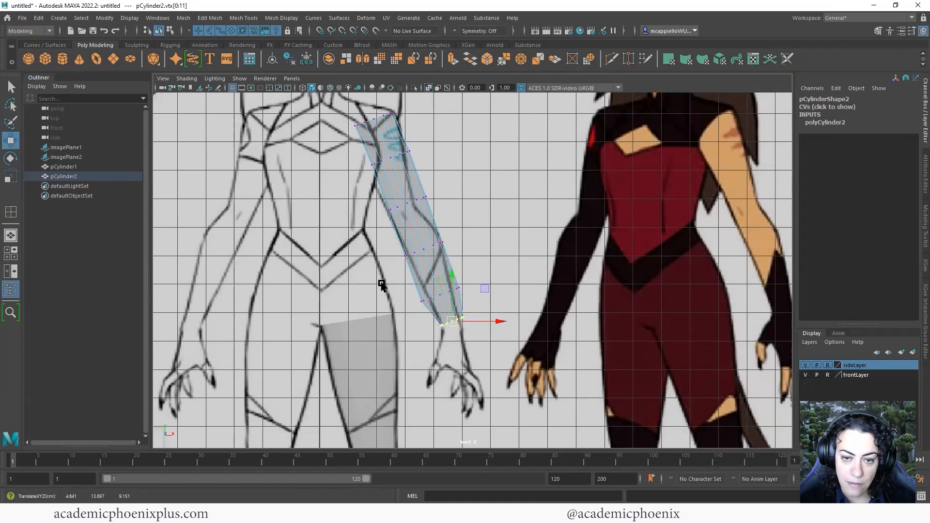
drag(382, 285, 467, 290)
key(r)
alt+middle_drag(476, 283, 491, 330)
drag(397, 280, 508, 315)
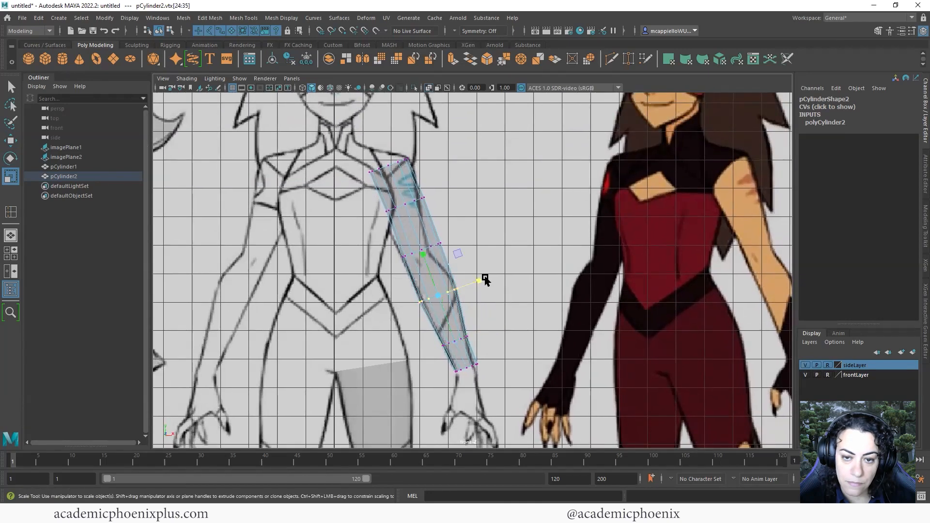
scroll(483, 283, up, 2)
scroll(482, 287, up, 3)
alt+middle_drag(462, 295, 479, 325)
drag(476, 326, 474, 328)
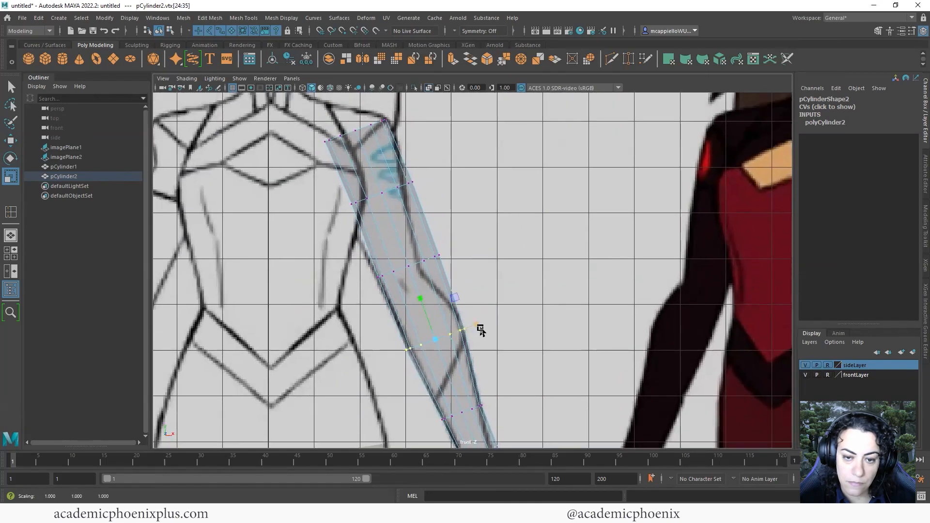
Narrow the upper-arm ring above the elbow to the reference
key(w)
drag(488, 289, 488, 289)
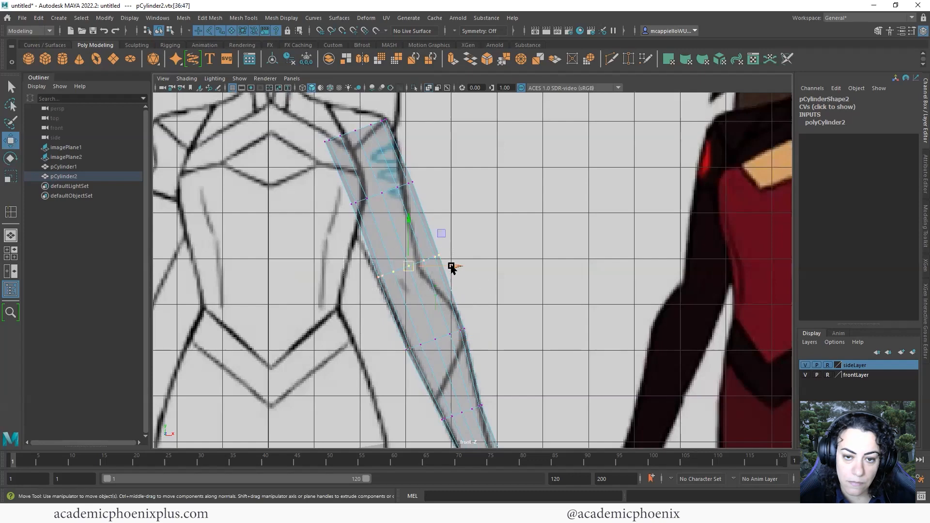
key(r)
mouse_move(451, 253)
mouse_down()
mouse_move(397, 272)
mouse_move(439, 258)
mouse_up()
key(w)
key(r)
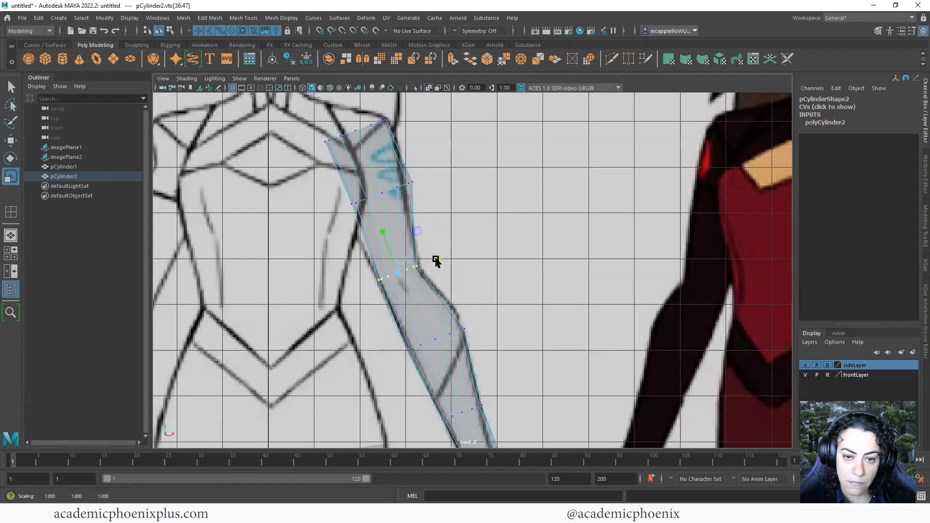
Move the top ring down and right onto the sketch's shoulder
alt+middle_drag(437, 279, 468, 337)
drag(354, 237, 414, 256)
key(w)
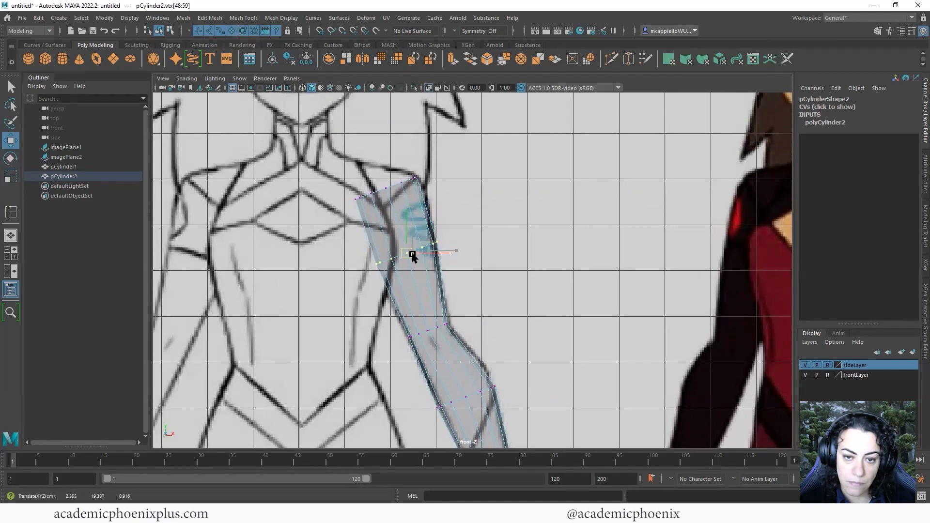
alt+middle_drag(392, 192, 414, 236)
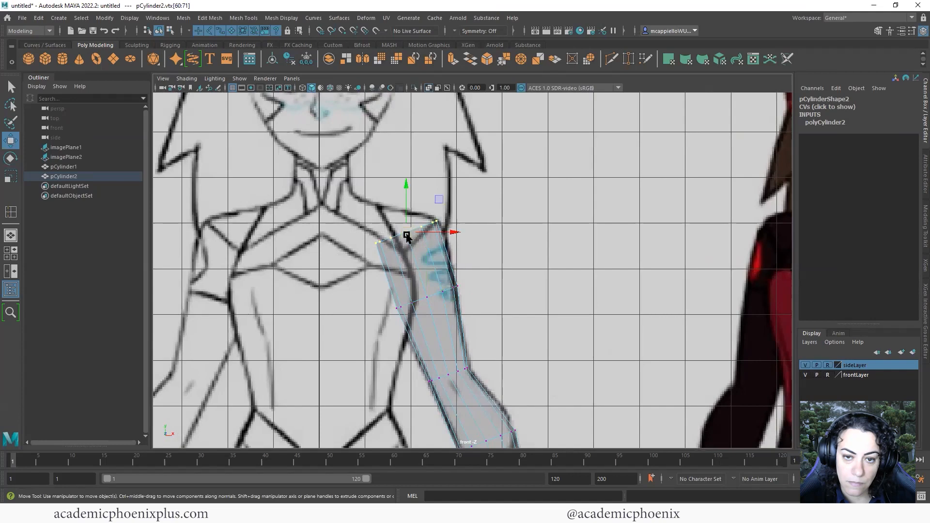
mouse_move(407, 237)
mouse_down()
mouse_move(436, 229)
mouse_move(414, 233)
mouse_up()
key(r)
key(w)
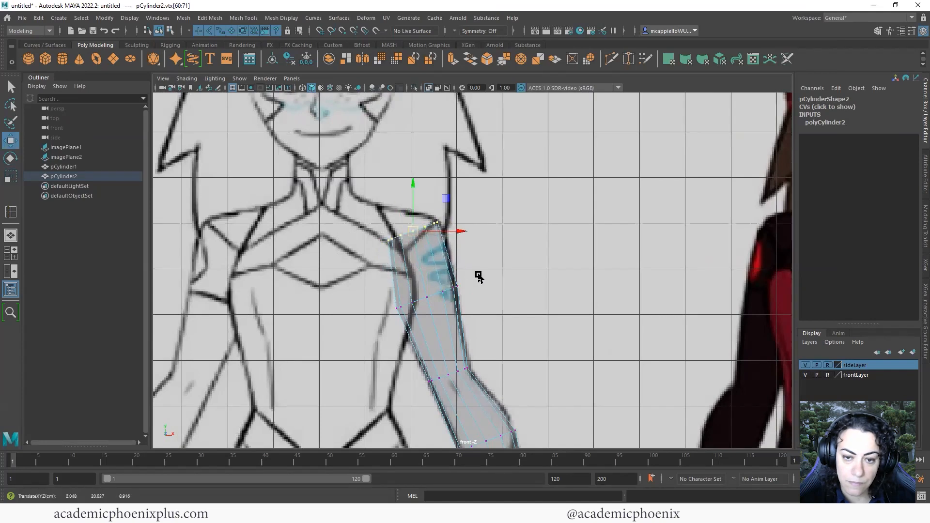
alt+middle_drag(480, 267, 451, 171)
alt+middle_drag(464, 248, 429, 150)
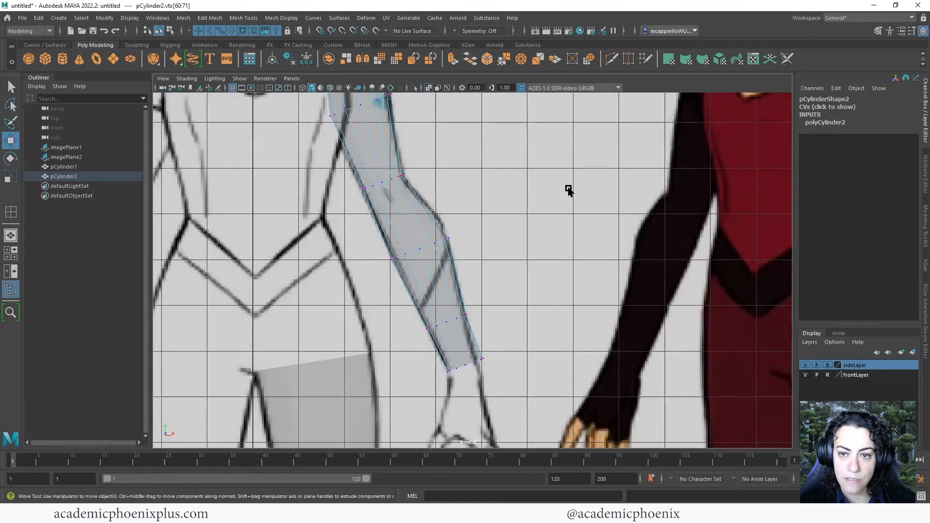
Return to object mode and inspect the arm cylinder in the perspective view
key(space)
key(space)
key(F8)
alt+drag(403, 276, 503, 302)
key(space)
key(space)
key(space)
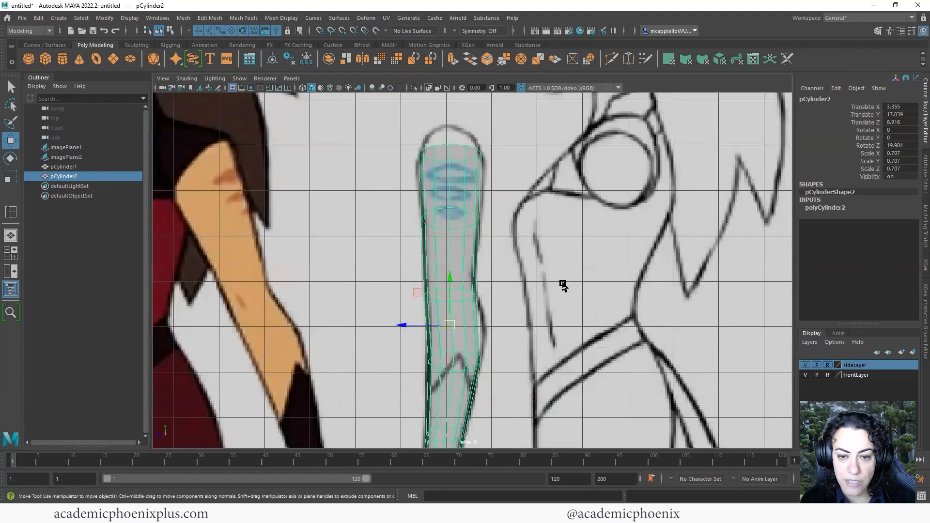
Insert an edge loop on the arm cylinder and widen it to the side-view outline
alt+right_drag(417, 267, 455, 274)
alt+middle_drag(489, 326, 535, 221)
alt+middle_drag(550, 218, 545, 121)
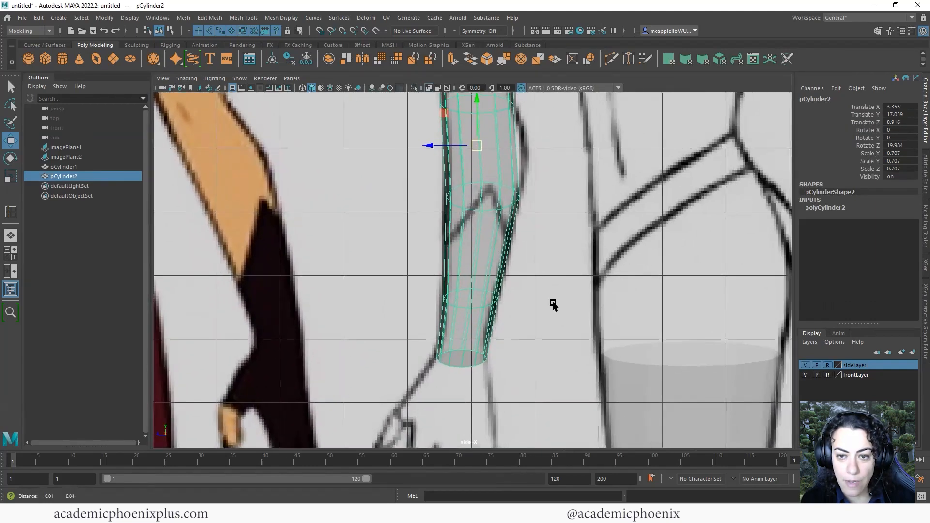
alt+middle_drag(577, 148, 580, 271)
alt+right_drag(579, 272, 597, 270)
shift+right_drag(514, 256, 476, 270)
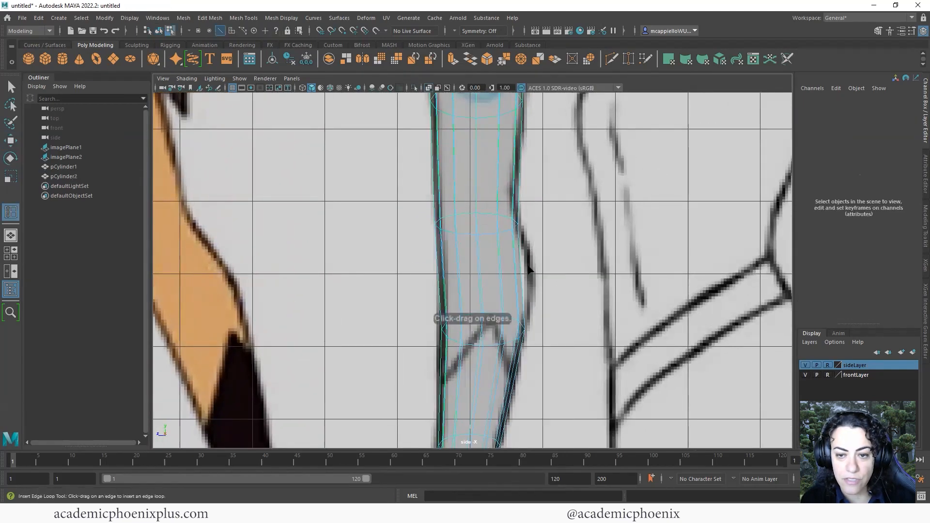
click(512, 276)
key(r)
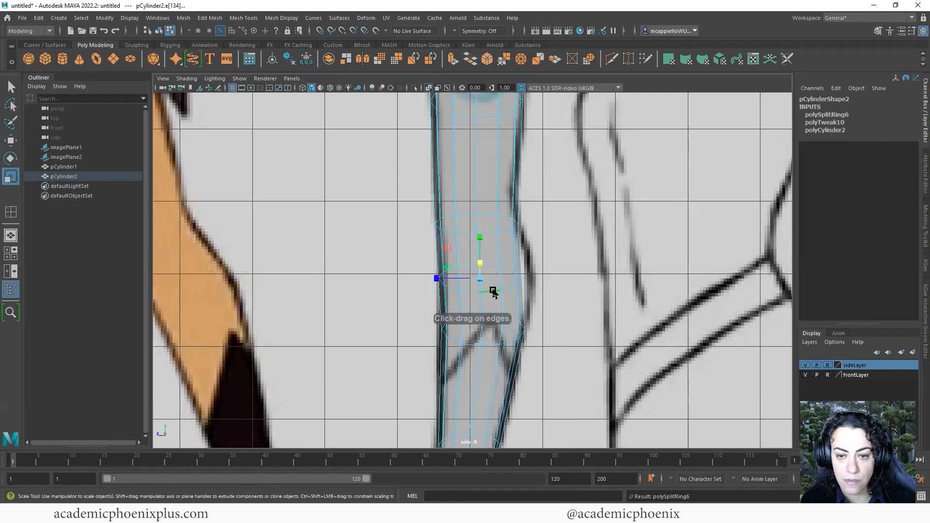
drag(438, 279, 485, 280)
key(w)
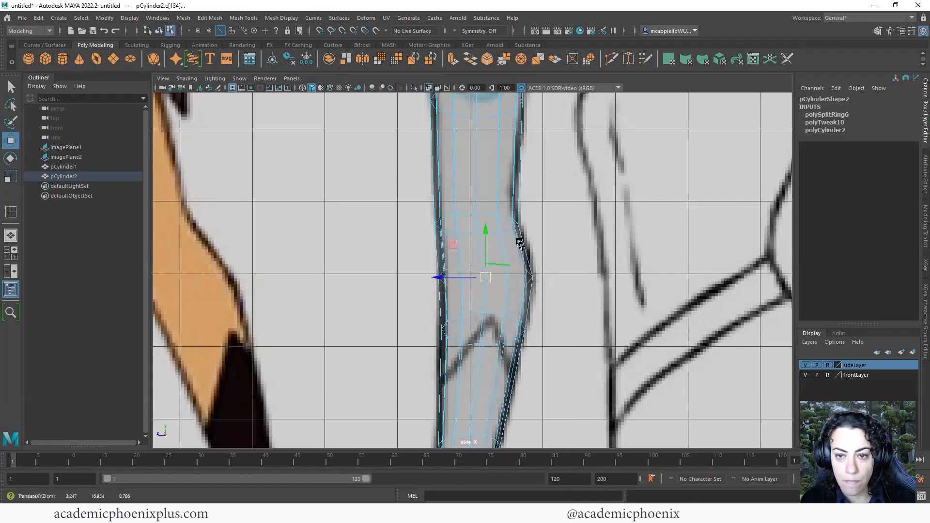
Add two more edge loops, widening the one near the top slightly to the outline
alt+middle_drag(520, 243, 535, 338)
key(g)
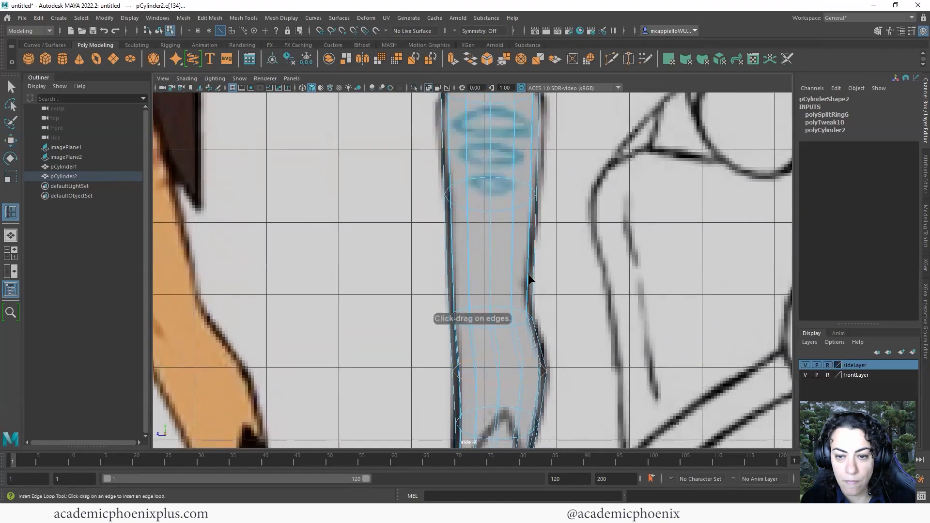
click(528, 281)
key(r)
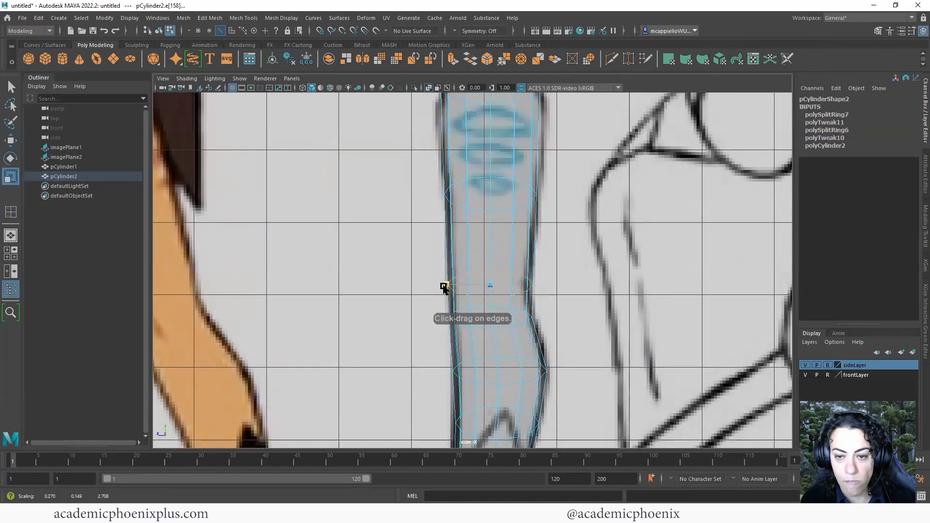
alt+middle_drag(476, 264, 490, 317)
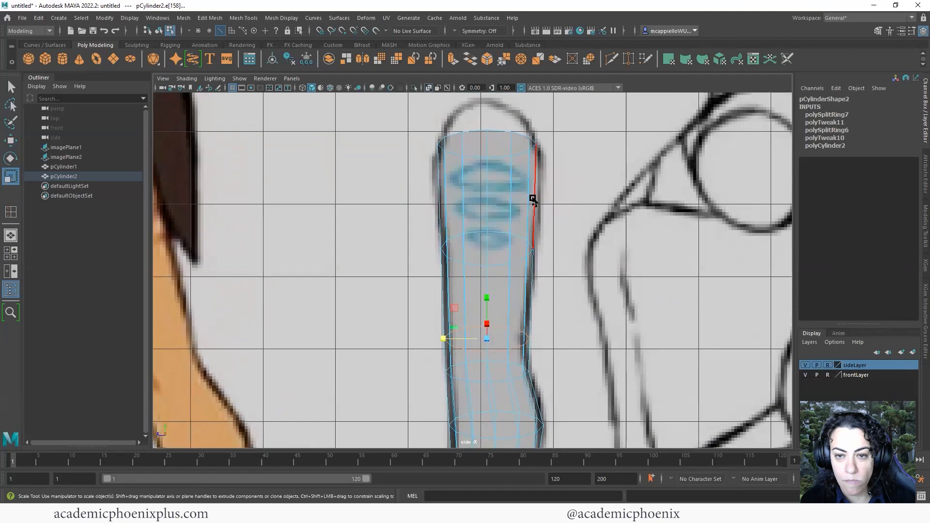
key(g)
click(464, 189)
key(r)
drag(441, 198, 439, 200)
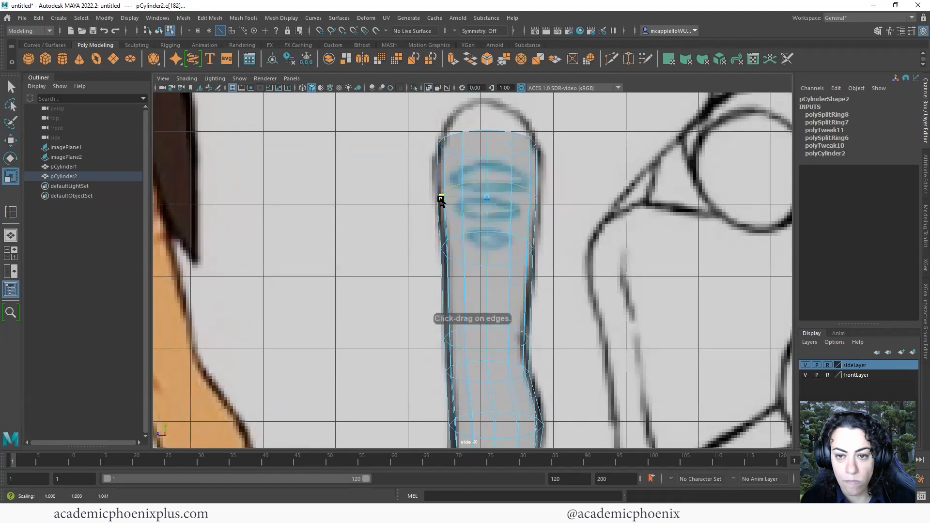
Add further edge loops along the lower arm, widening one slightly to fit
alt+middle_drag(535, 247, 557, 186)
key(g)
click(503, 233)
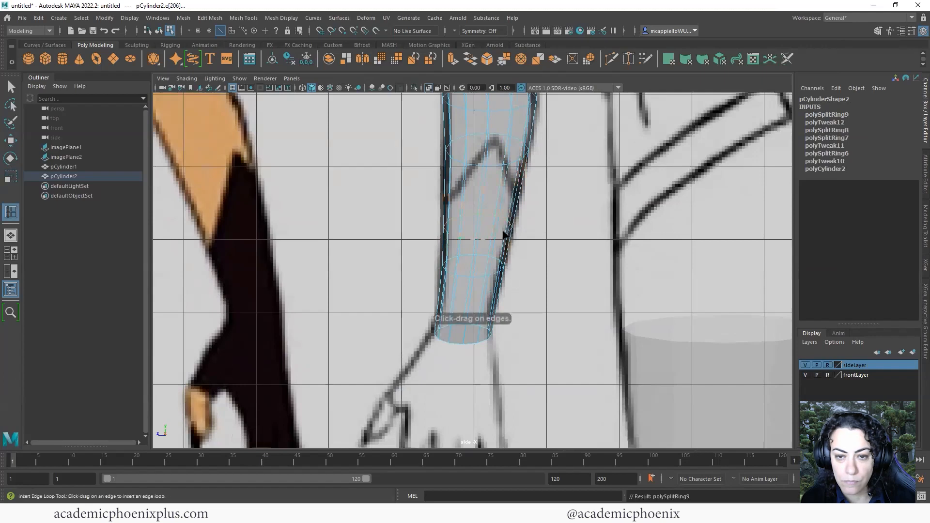
key(r)
drag(435, 228, 435, 228)
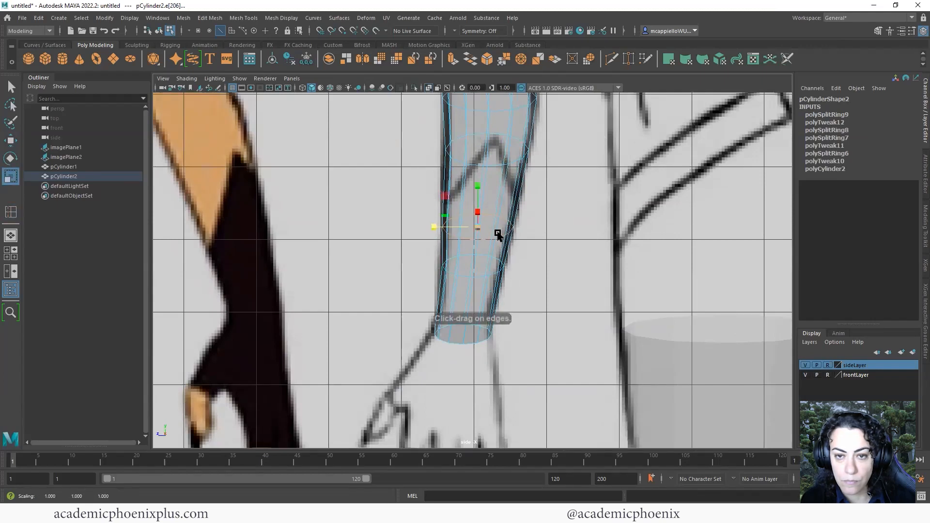
alt+middle_drag(498, 234, 505, 330)
key(g)
click(539, 221)
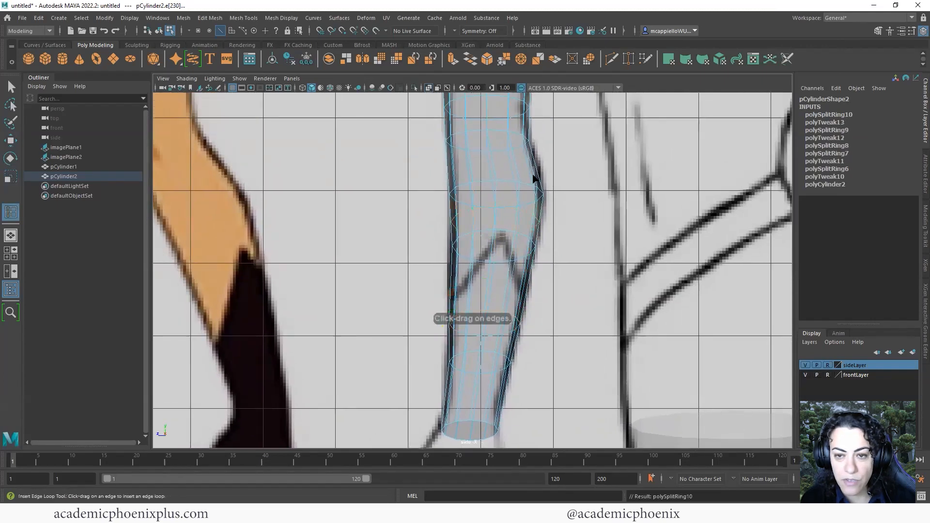
click(537, 173)
key(space)
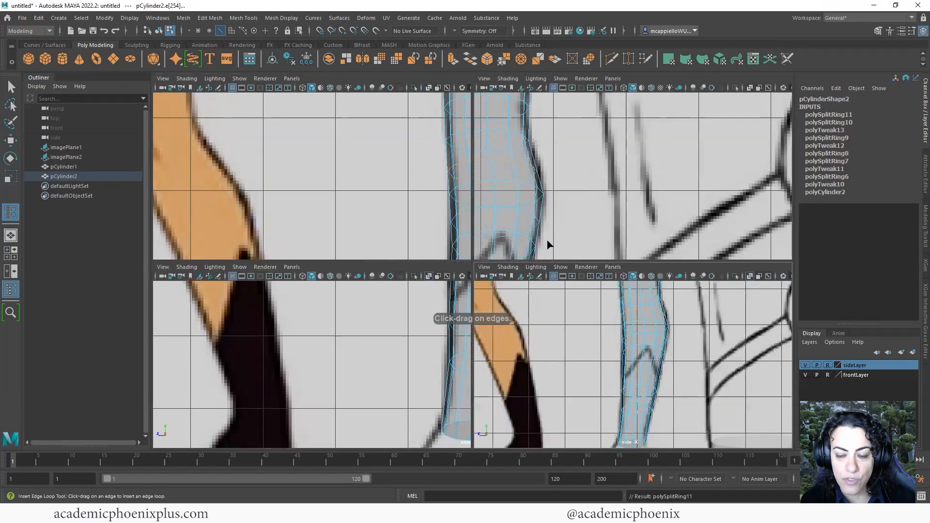
In the front view, widen the shoulder-end edge loop slightly to the arm outline
key(space)
alt+middle_drag(418, 276, 405, 378)
alt+right_drag(518, 291, 565, 276)
alt+middle_drag(492, 282, 540, 328)
key(w)
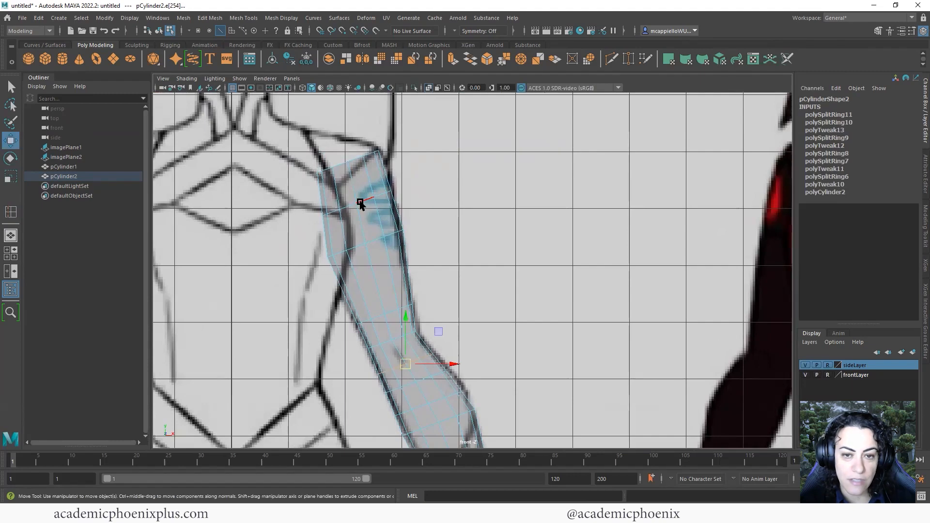
click(367, 201)
key(r)
drag(399, 191, 401, 189)
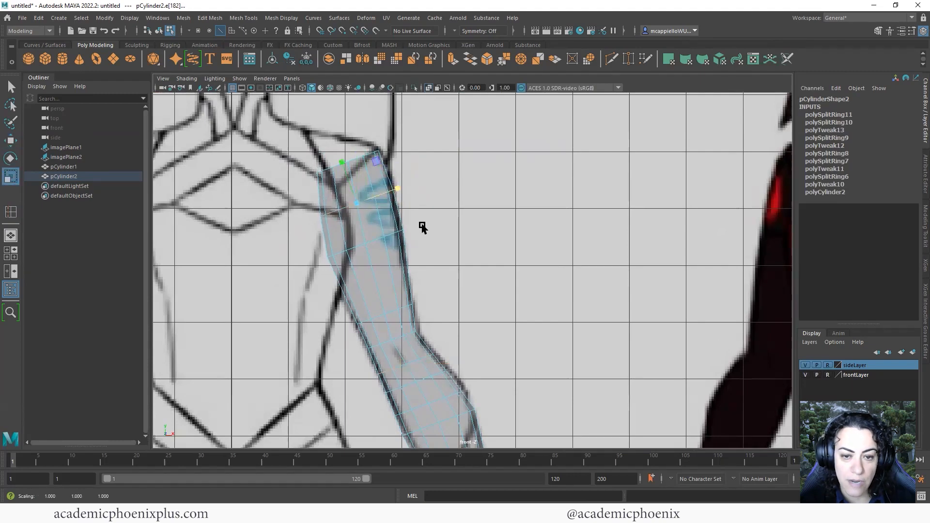
Resize and shift the elbow edge loops down and right onto the arm outline
alt+middle_drag(422, 228, 454, 131)
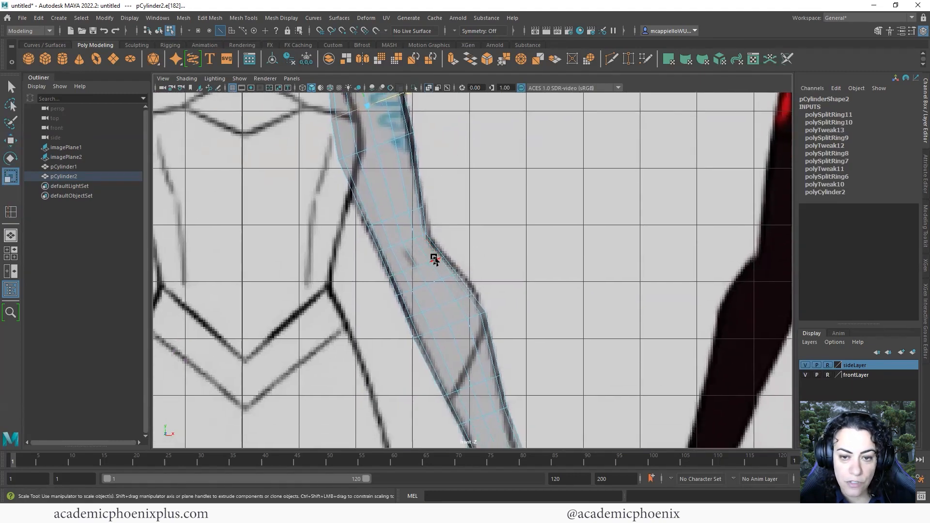
drag(469, 249, 417, 263)
key(w)
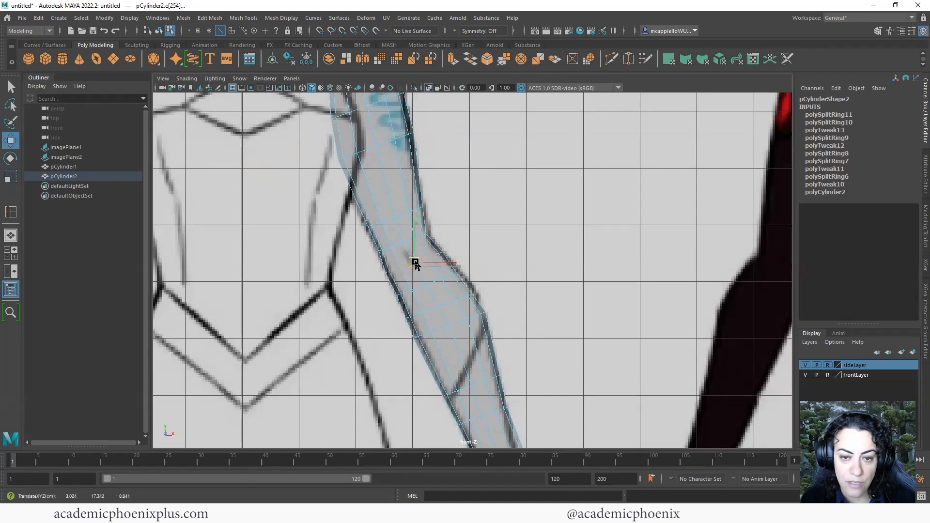
key(r)
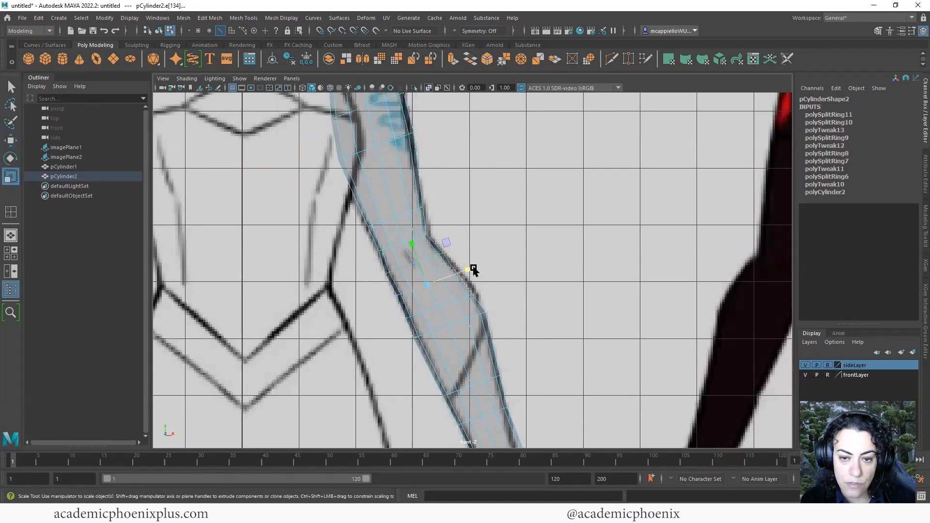
key(w)
drag(473, 272, 473, 281)
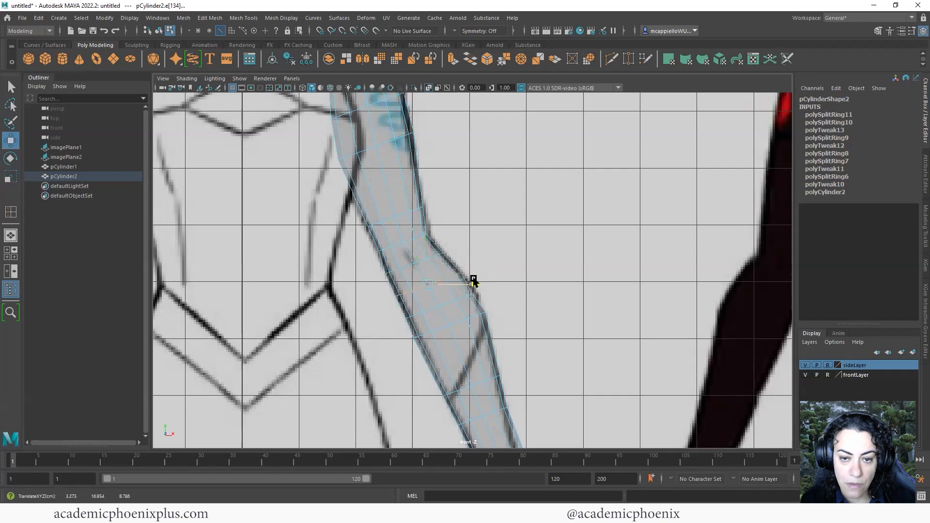
click(456, 304)
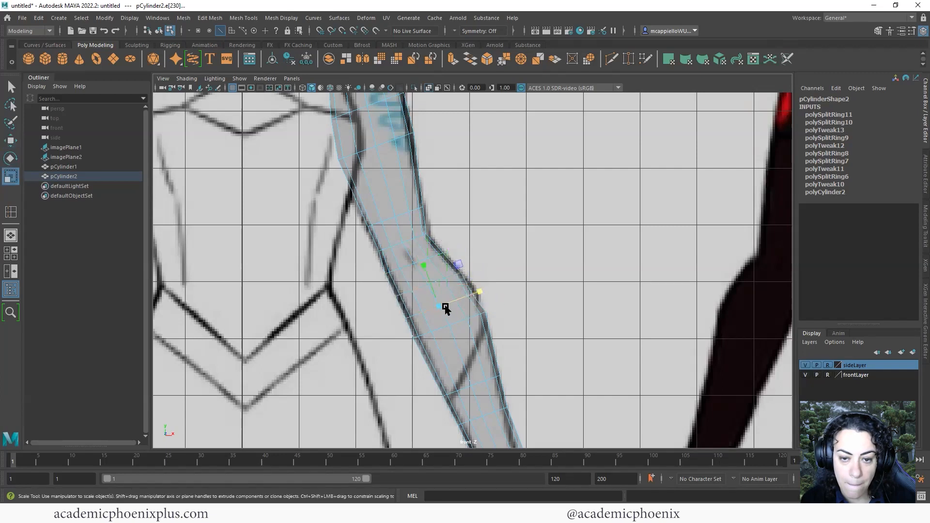
drag(484, 300, 484, 304)
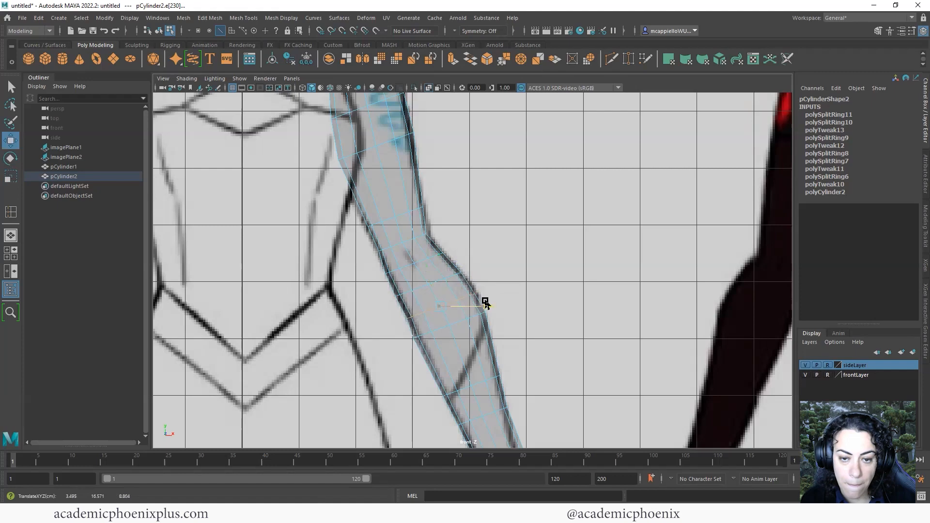
Move the bottom vertex ring onto the wrist outline, then return to object mode and check in perspective
alt+middle_drag(495, 309, 494, 270)
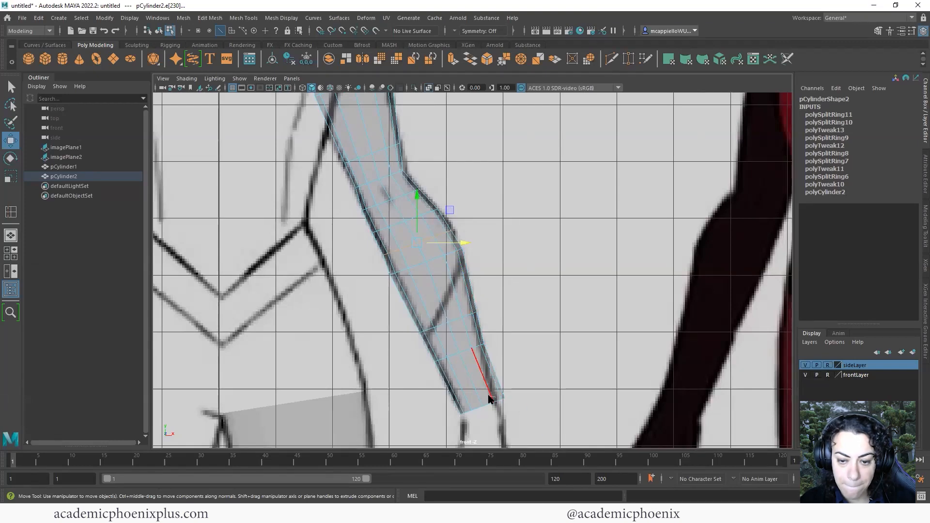
right_drag(490, 399, 520, 425)
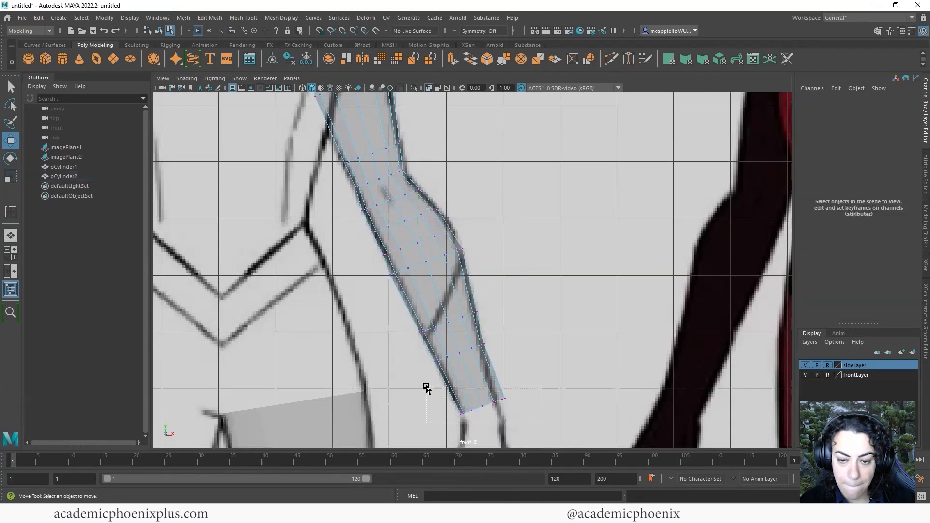
drag(427, 388, 427, 388)
drag(489, 411, 482, 412)
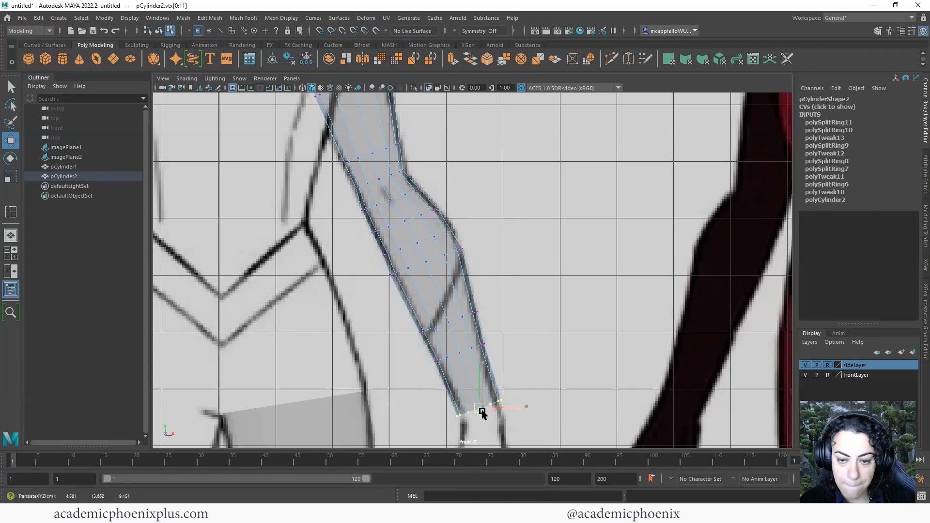
click(457, 212)
right_drag(441, 223, 497, 219)
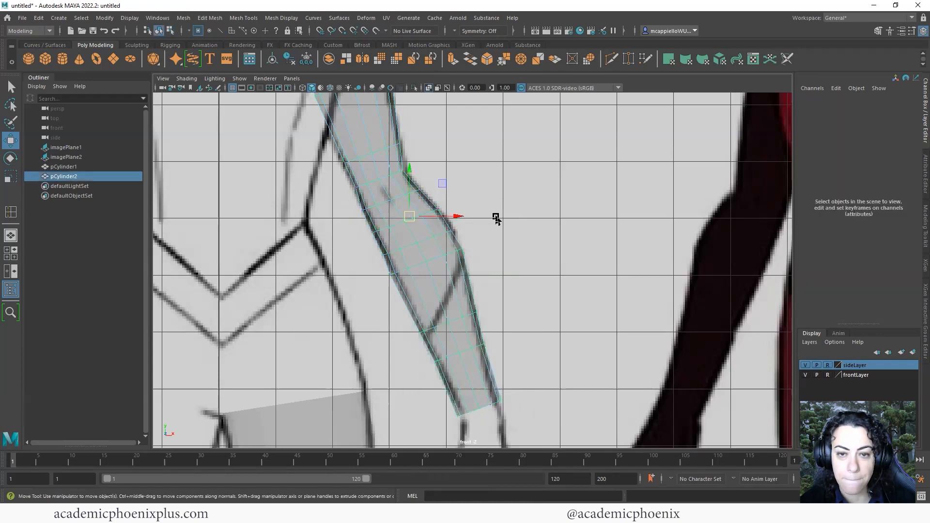
key(space)
key(space)
alt+drag(557, 199, 547, 306)
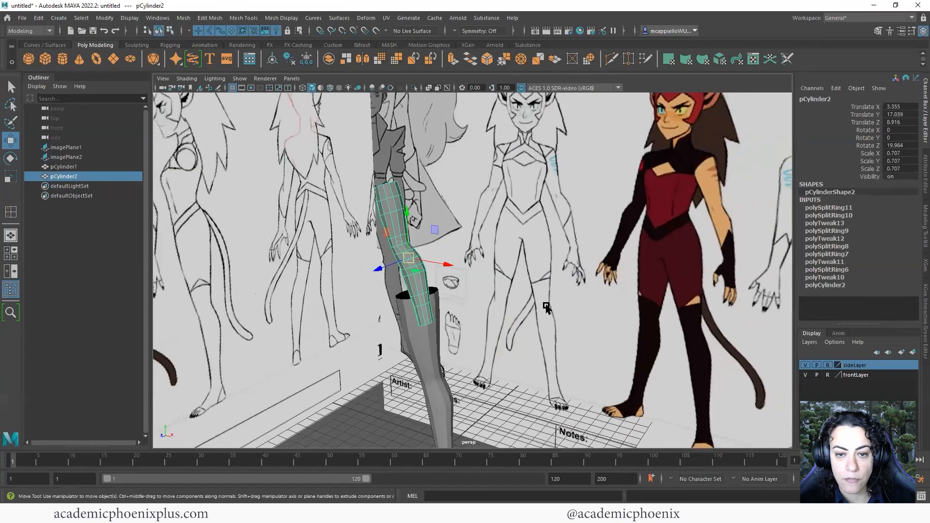
Orbit the perspective view to a near-front angle and reselect the arm cylinder
click(531, 339)
alt+drag(531, 339, 484, 285)
alt+middle_drag(485, 253, 512, 266)
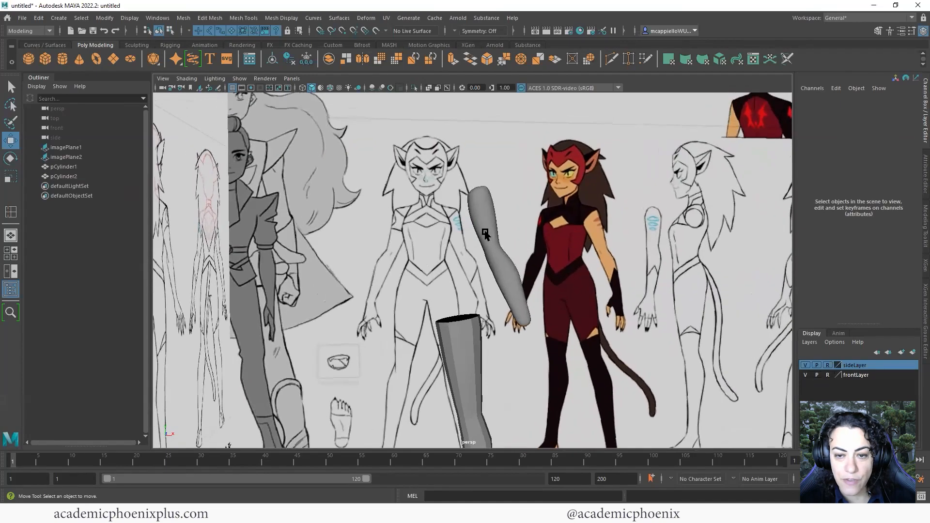
click(515, 281)
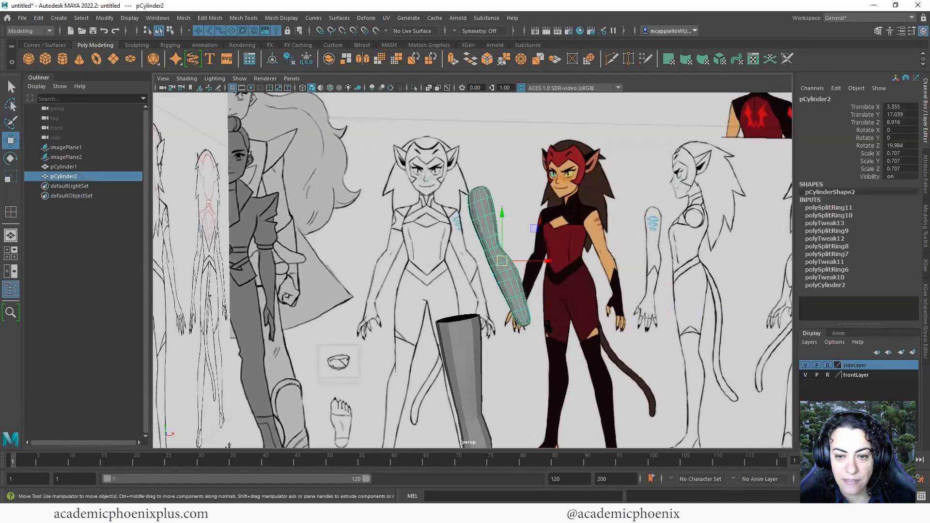
alt+drag(542, 308, 504, 296)
In the front view, pull the arm cylinder's elbow vertices outward to match the sketch's elbow bulge
key(space)
key(space)
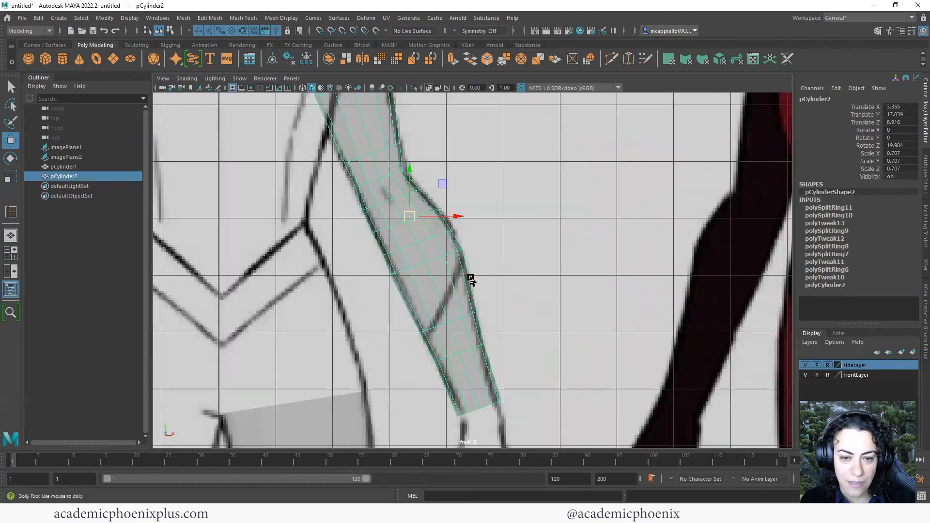
scroll(469, 278, up, 3)
alt+middle_drag(465, 285, 479, 306)
right_drag(415, 262, 383, 243)
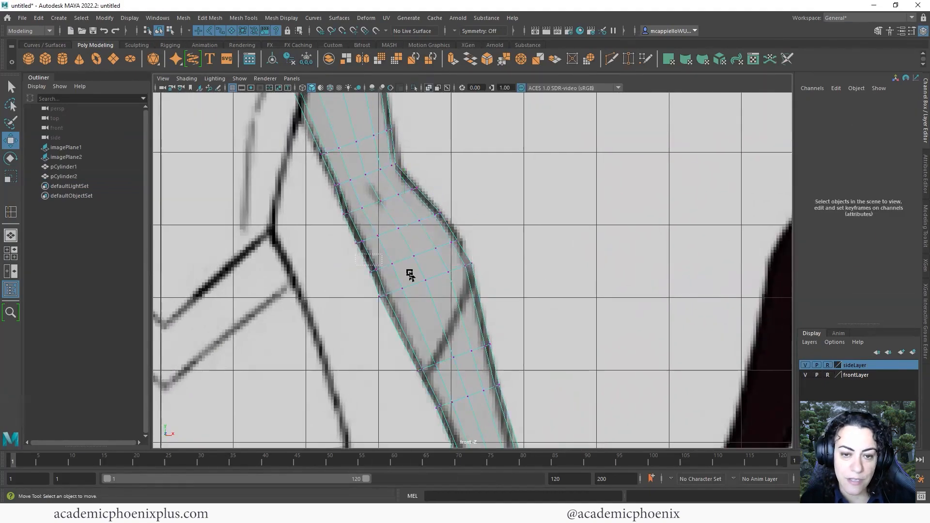
click(383, 272)
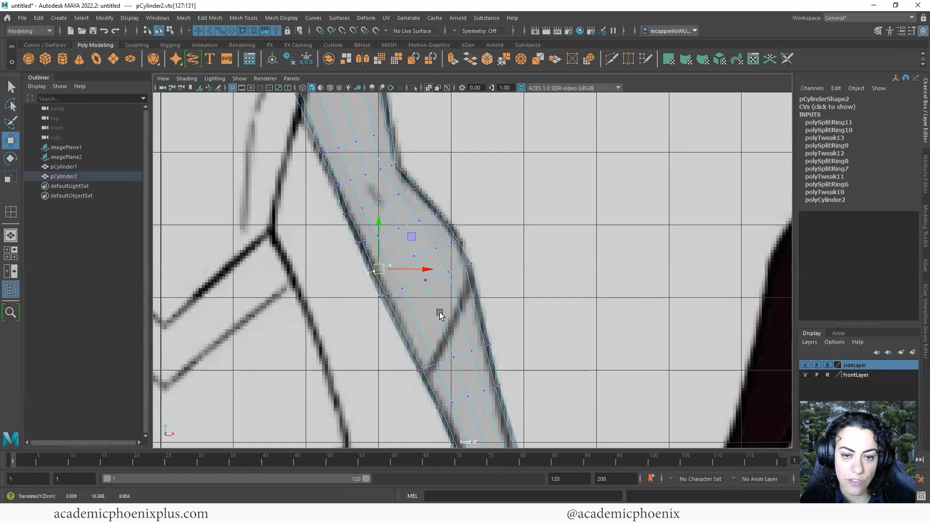
click(392, 296)
alt+middle_drag(498, 317, 533, 382)
drag(393, 227, 391, 228)
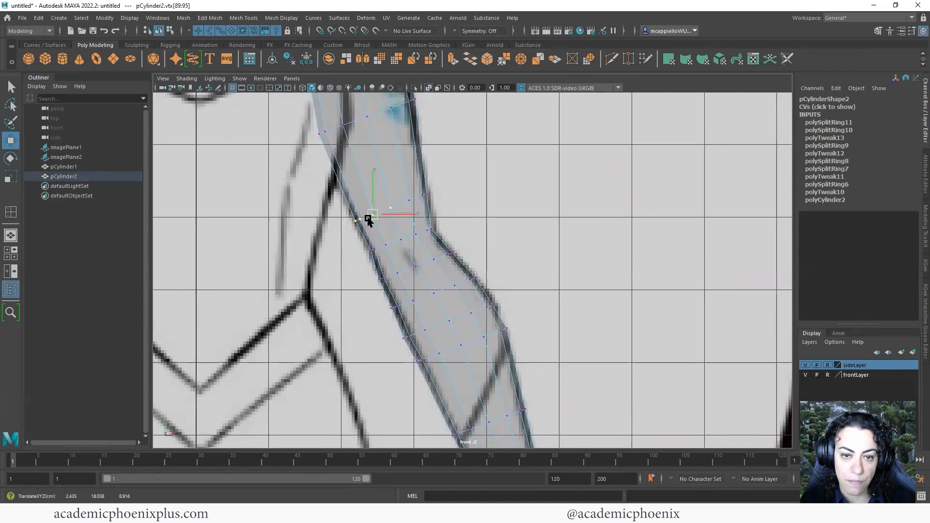
Select the elbow vertex ring and scale it slightly narrower to hug the arm outline
alt+middle_drag(478, 276, 460, 201)
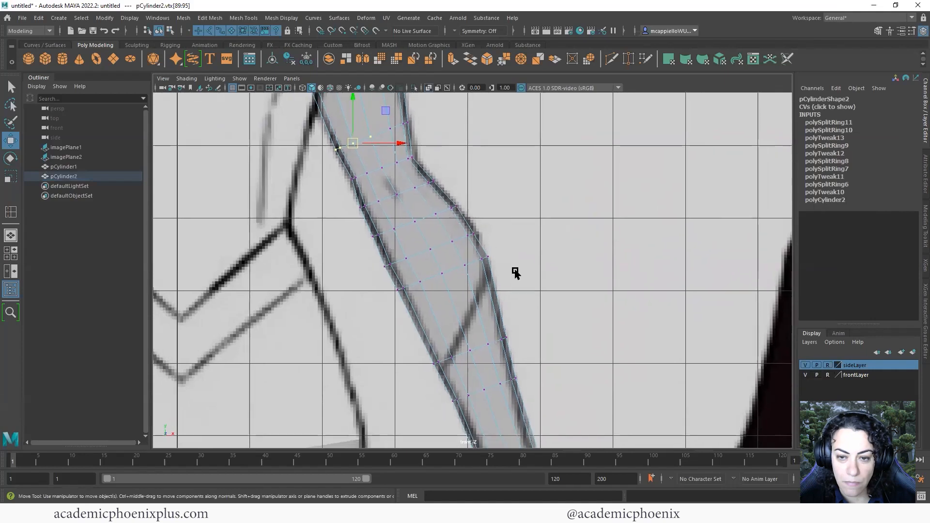
drag(450, 250, 448, 284)
shift+double_click(441, 274)
key(r)
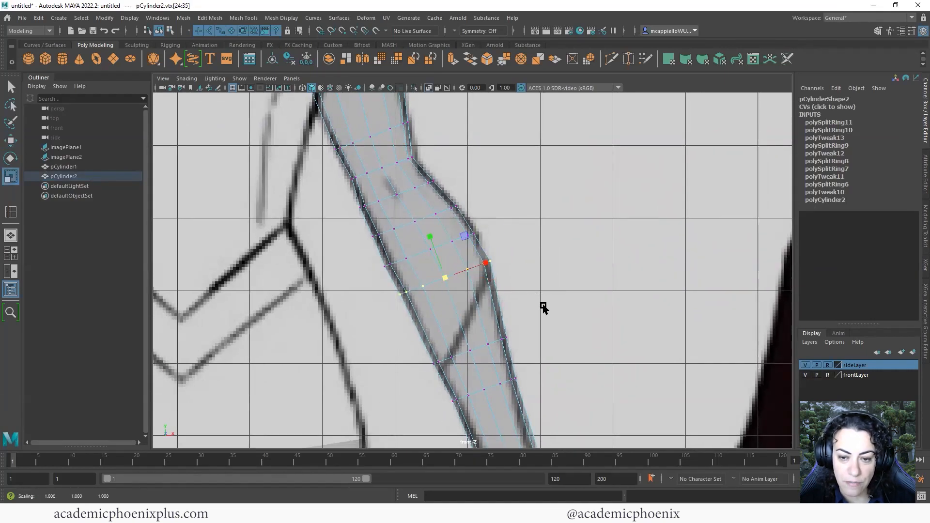
alt+middle_drag(543, 308, 487, 231)
key(space)
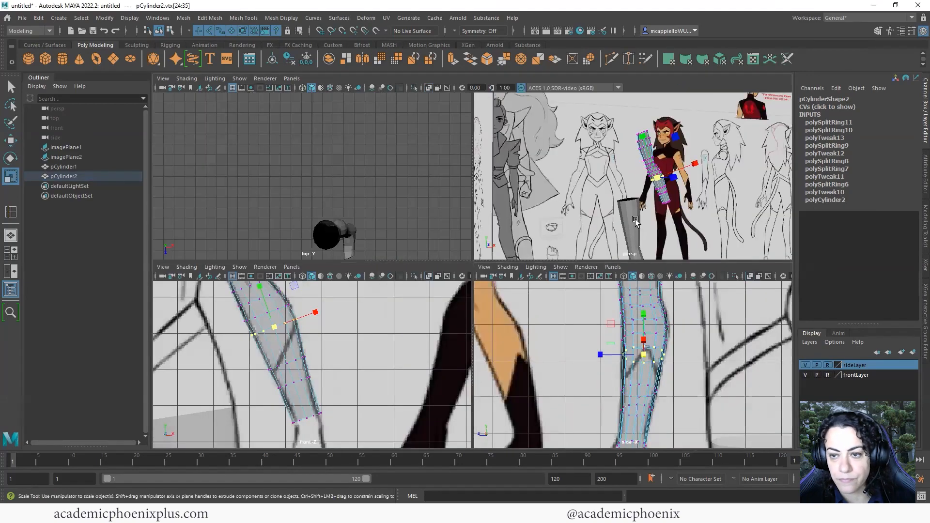
Select the unsmoothed arm cylinder and set its Rotate Z to 90 so it lies sideways
key(space)
key(F8)
click(486, 351)
click(491, 351)
scroll(454, 253, down, 5)
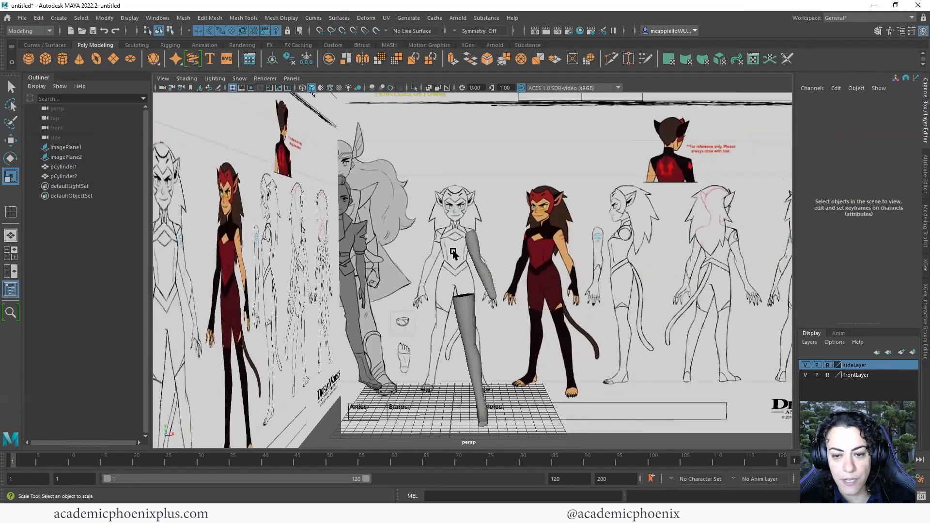
alt+middle_drag(453, 253, 464, 213)
alt+drag(509, 227, 505, 272)
click(493, 248)
key(1)
scroll(555, 272, up, 5)
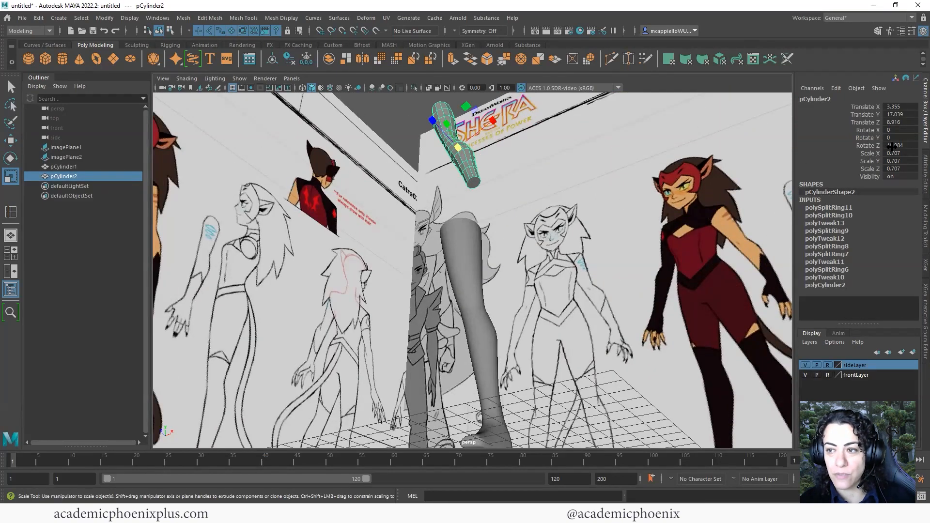
key(Return)
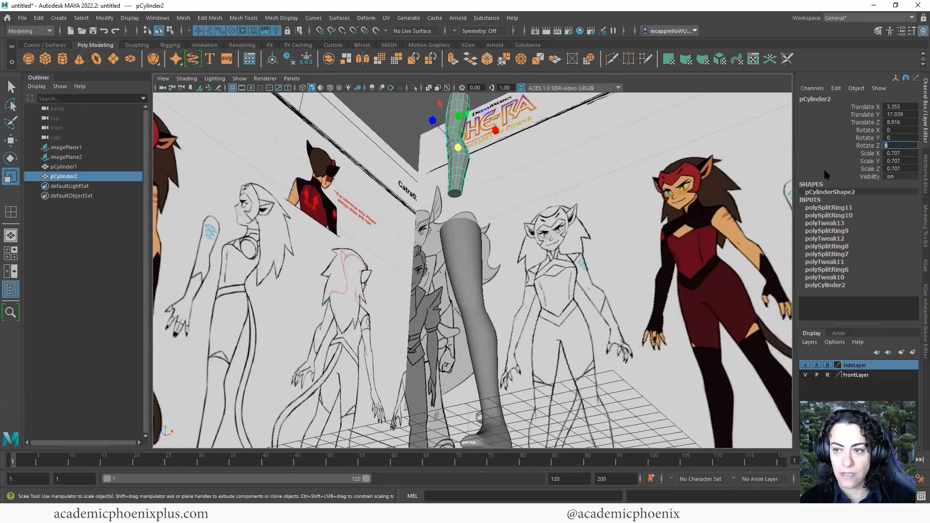
key(Return)
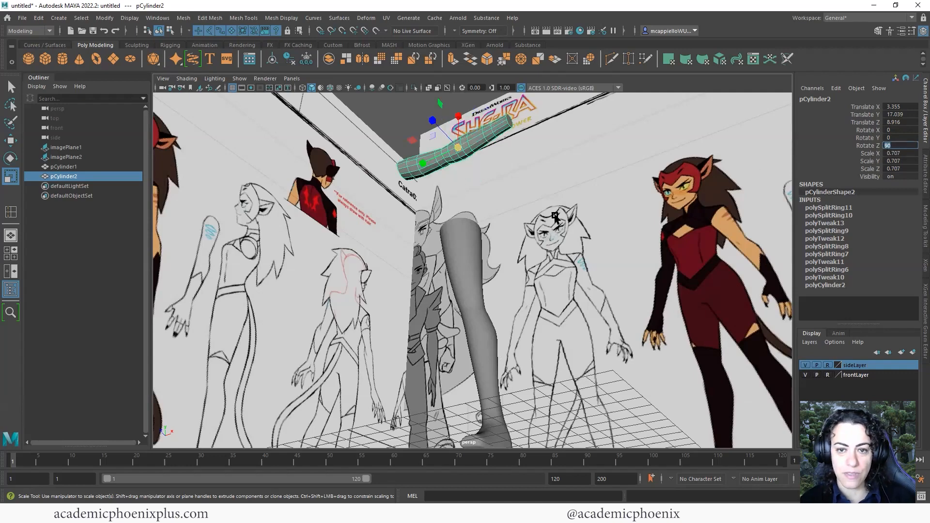
Select the arm's end cap face and scale it smaller
alt+drag(555, 216, 467, 200)
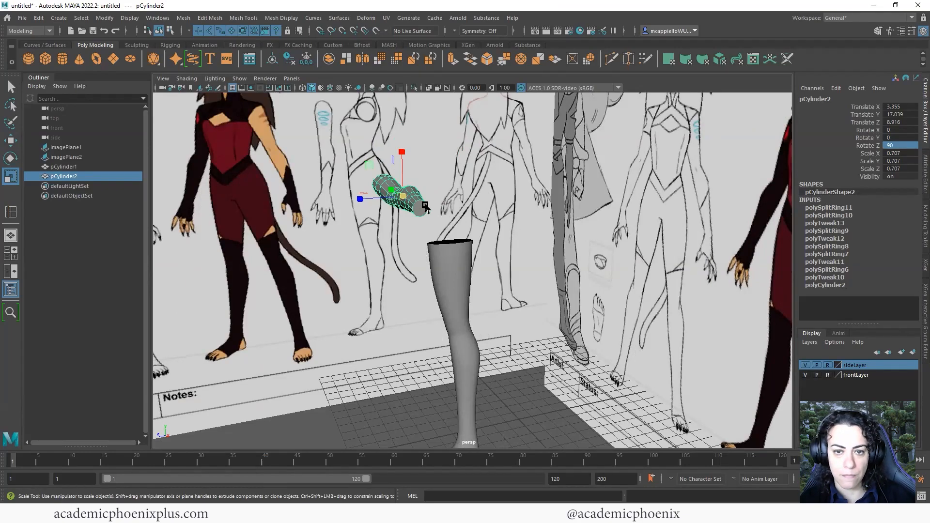
alt+right_drag(518, 197, 597, 310)
key(f)
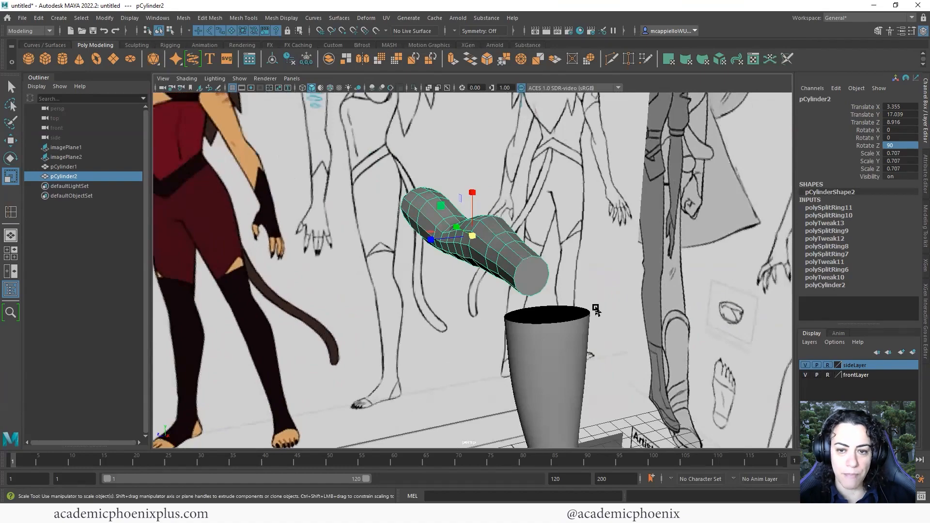
alt+right_drag(505, 260, 595, 276)
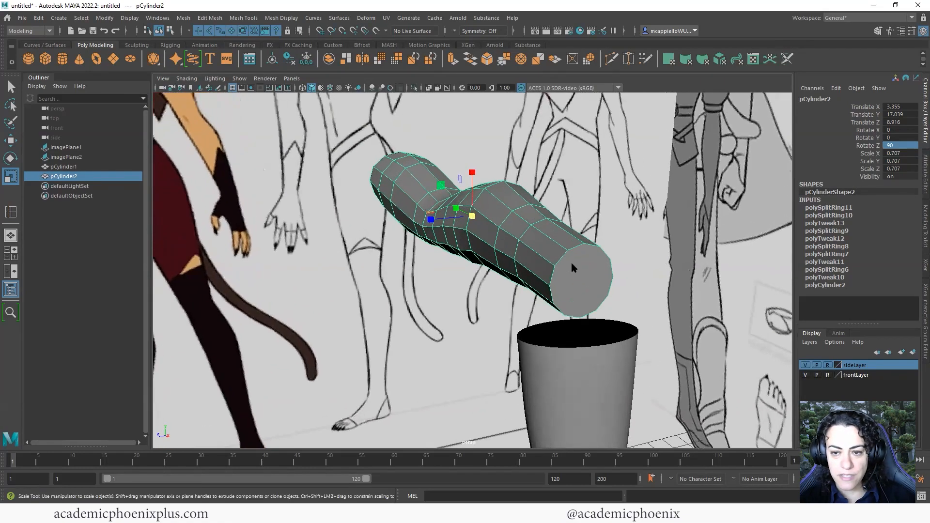
right_drag(569, 248, 571, 279)
click(599, 278)
alt+drag(602, 278, 556, 274)
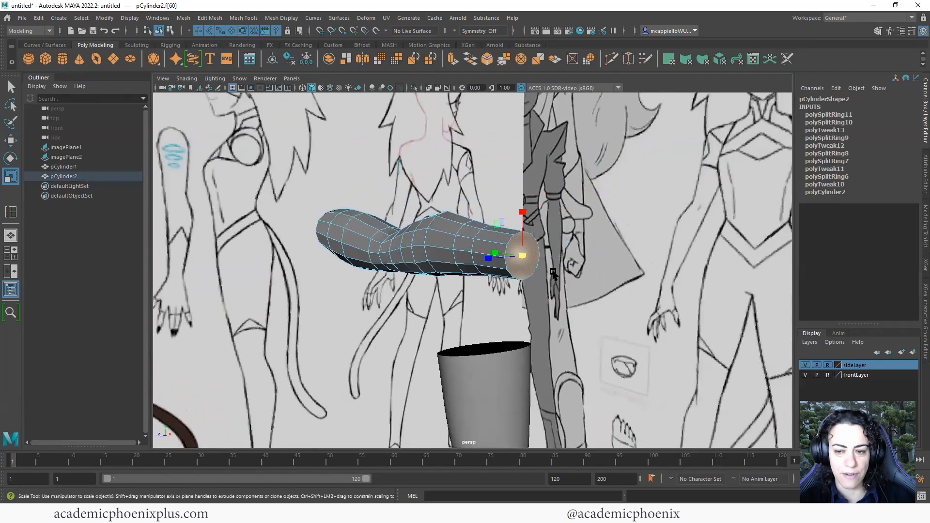
drag(524, 213, 527, 226)
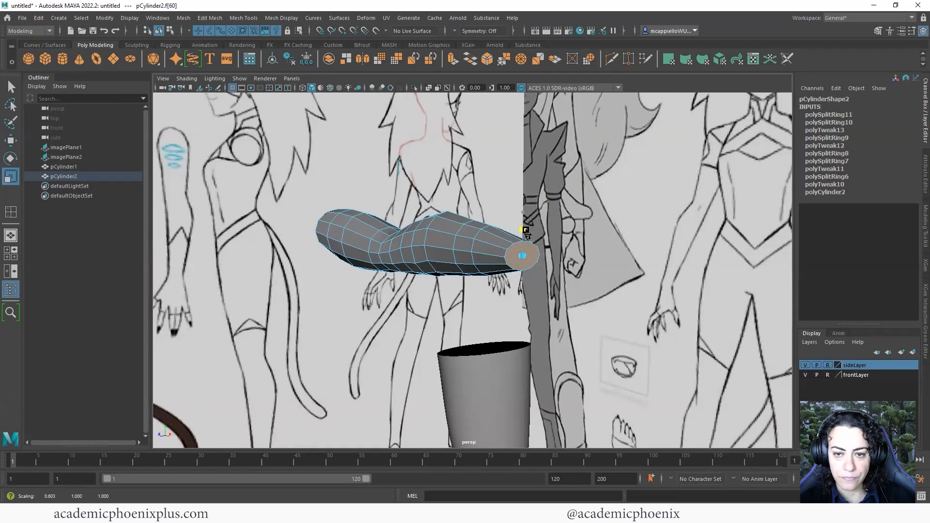
alt+drag(566, 235, 542, 252)
Extrude the end cap face into a short section at the arm's wrist end
key(ctrl+e)
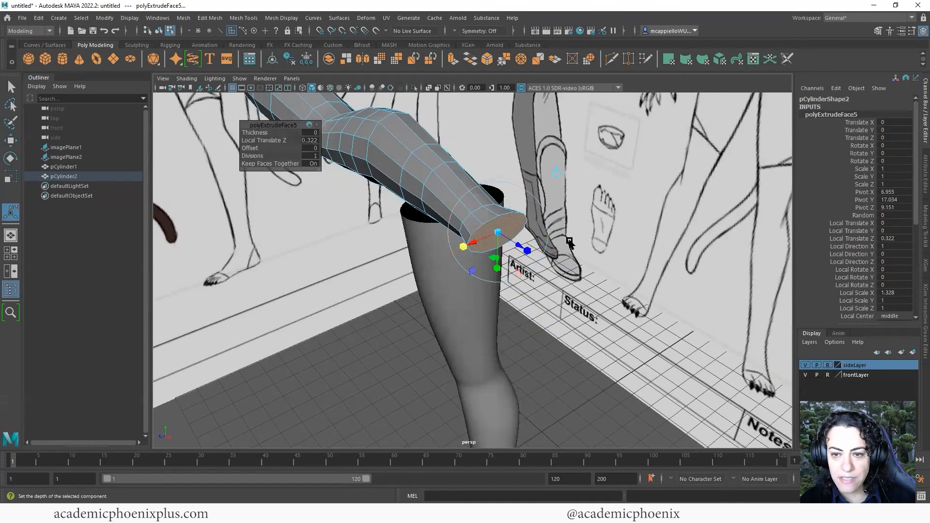
key(space)
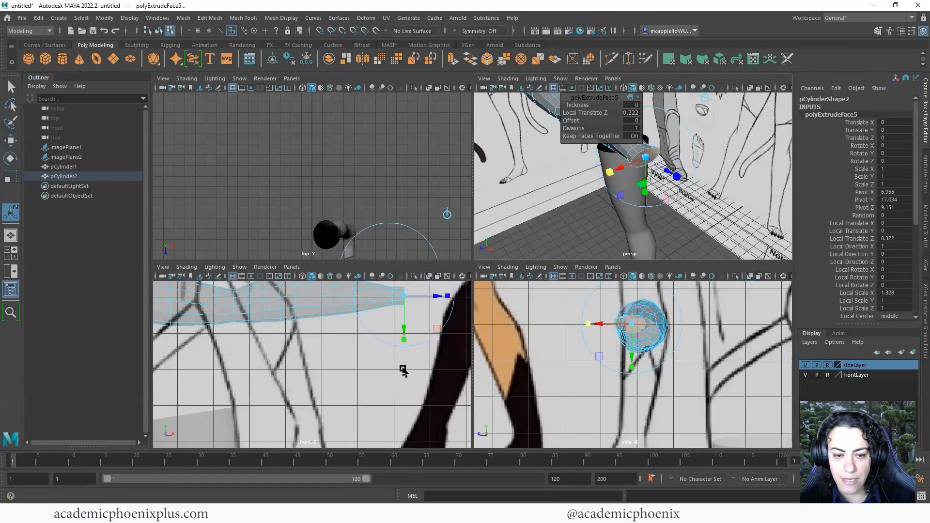
scroll(403, 371, down, 6)
scroll(557, 367, down, 6)
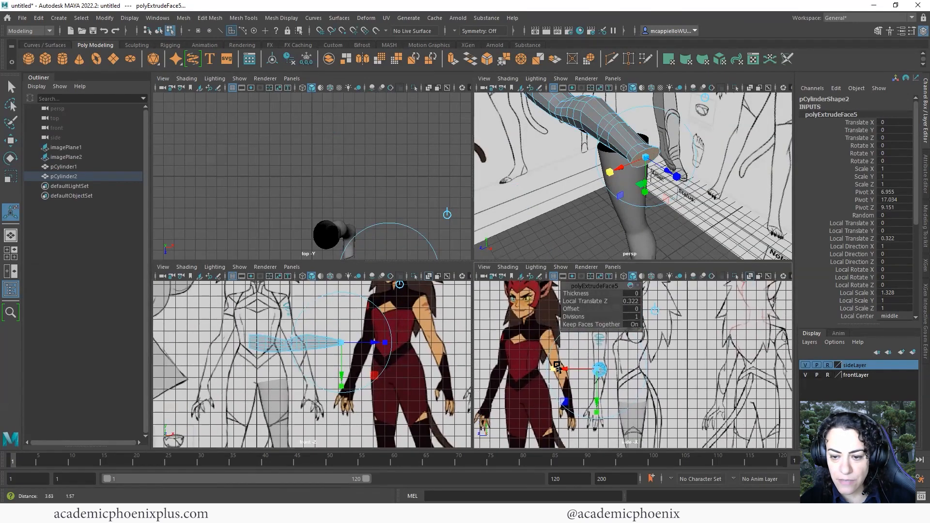
alt+middle_drag(557, 366, 555, 368)
Return to object mode and set the arm's Rotate Z back to 0 so it stands upright
click(680, 324)
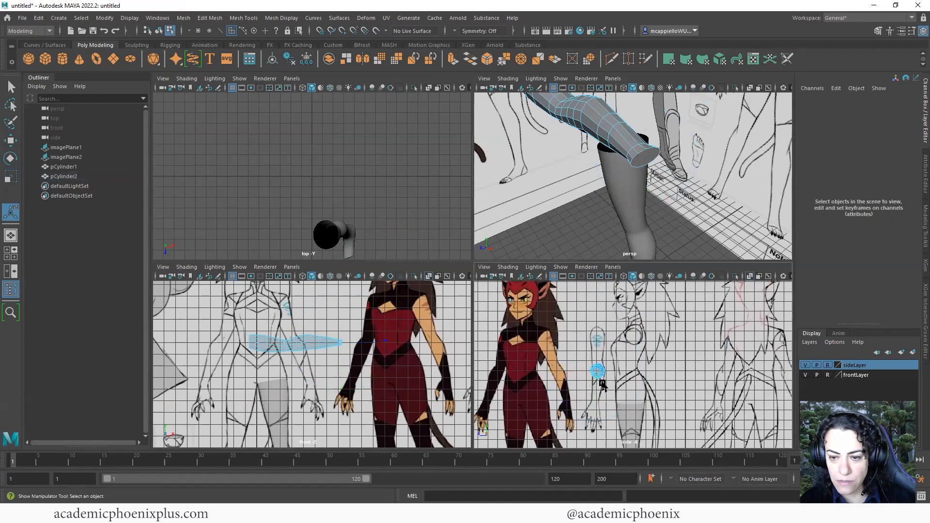
right_click(625, 150)
right_drag(630, 151, 649, 136)
key(e)
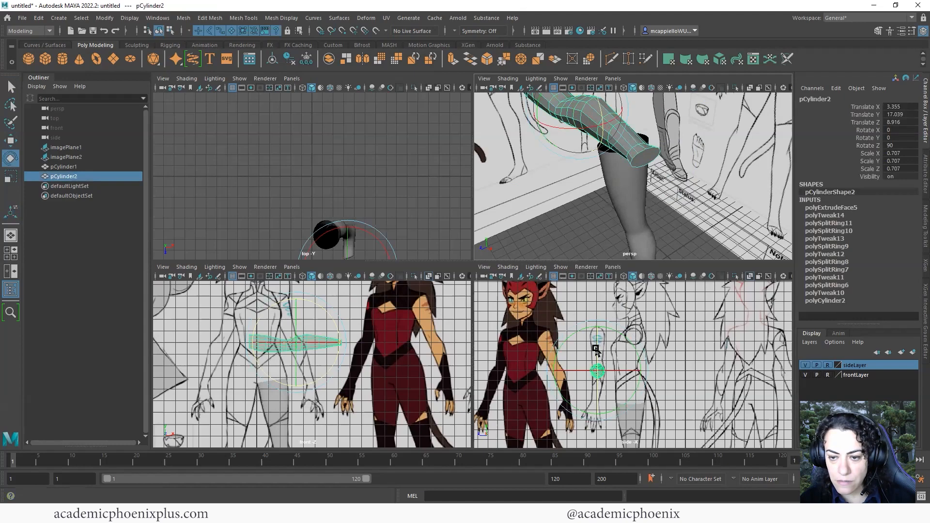
drag(597, 350, 611, 391)
click(900, 145)
text(0)
key(Return)
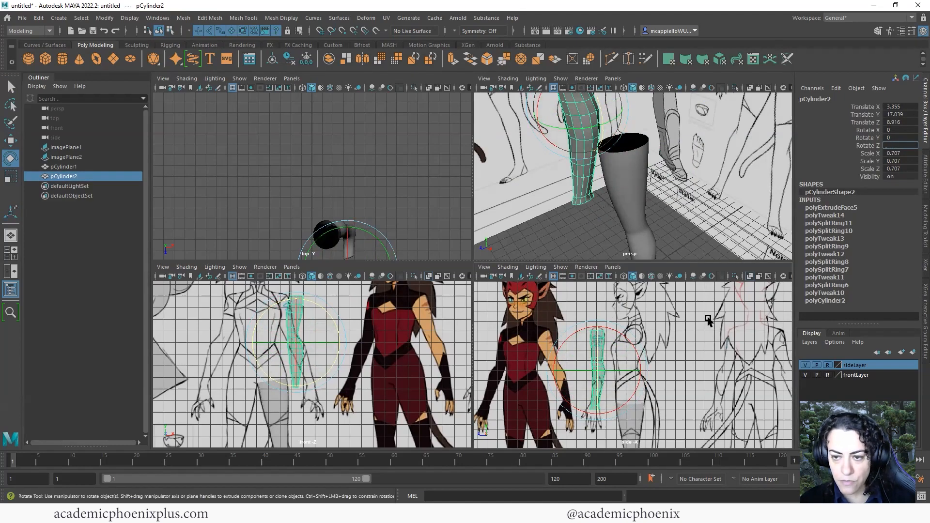
In the maximized side view, select the arm's bottom vertex ring and shift it left toward the wrist
click(595, 356)
key(space)
scroll(591, 339, up, 8)
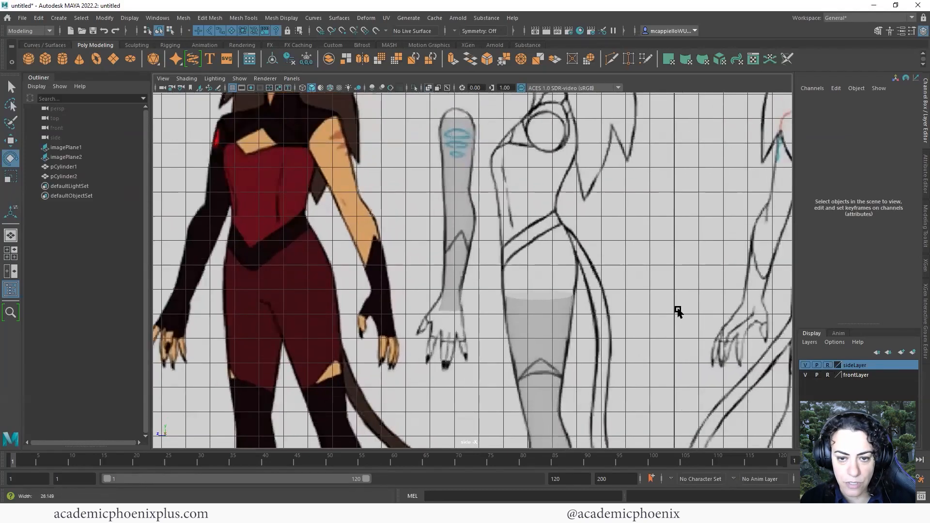
scroll(610, 301, up, 3)
scroll(452, 322, up, 4)
right_drag(456, 247, 407, 249)
drag(497, 309, 498, 308)
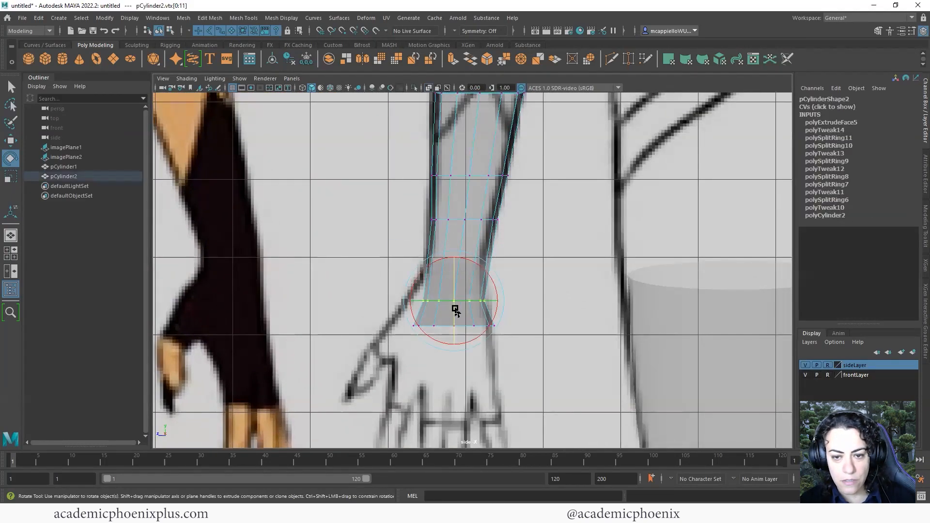
key(w)
drag(417, 306, 388, 325)
Widen the bottom ring, move it slightly left and down, and narrow it in depth
key(r)
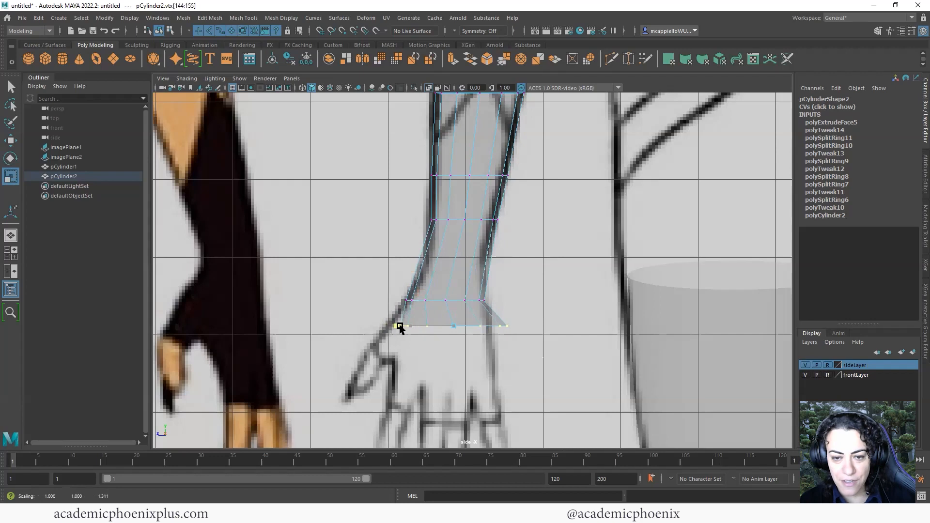
key(w)
drag(454, 329, 439, 332)
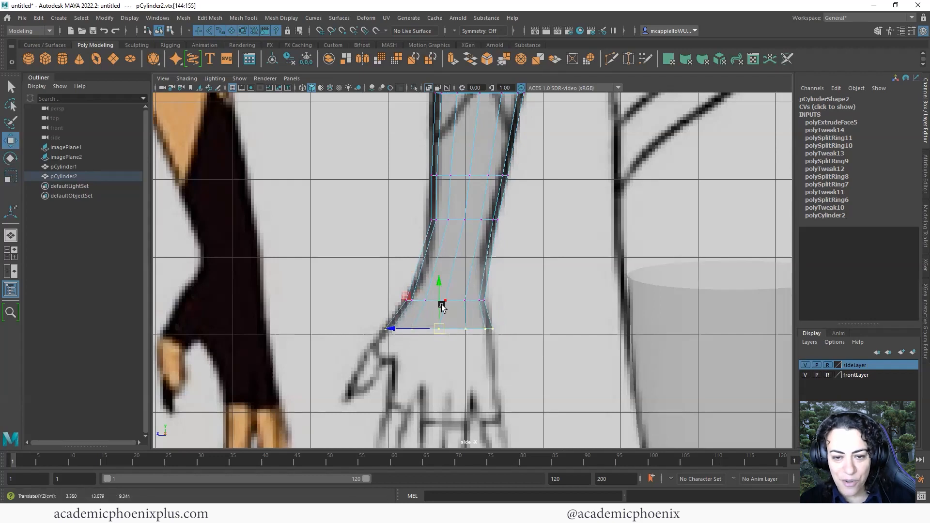
drag(435, 289, 434, 290)
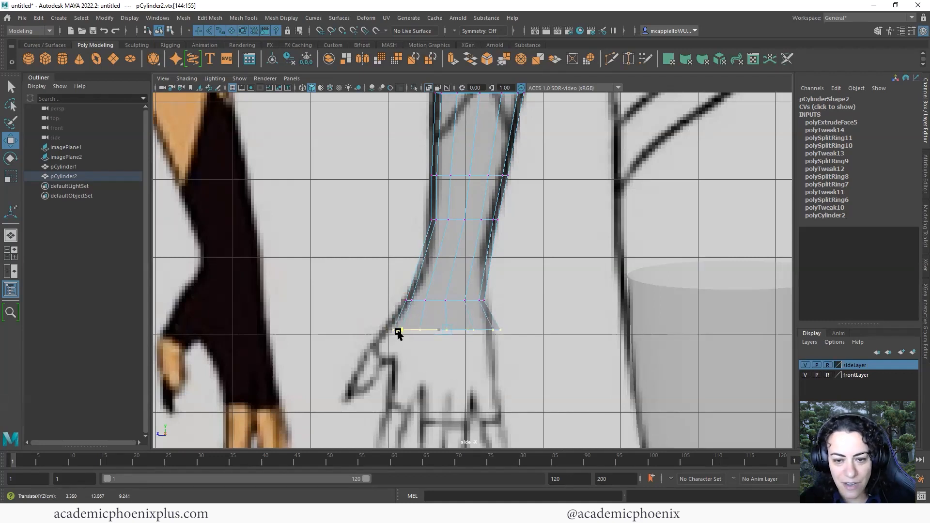
key(r)
drag(407, 333, 525, 347)
Lower the bottom ring down to the wrist and widen it slightly
click(430, 323)
key(w)
drag(443, 289, 441, 321)
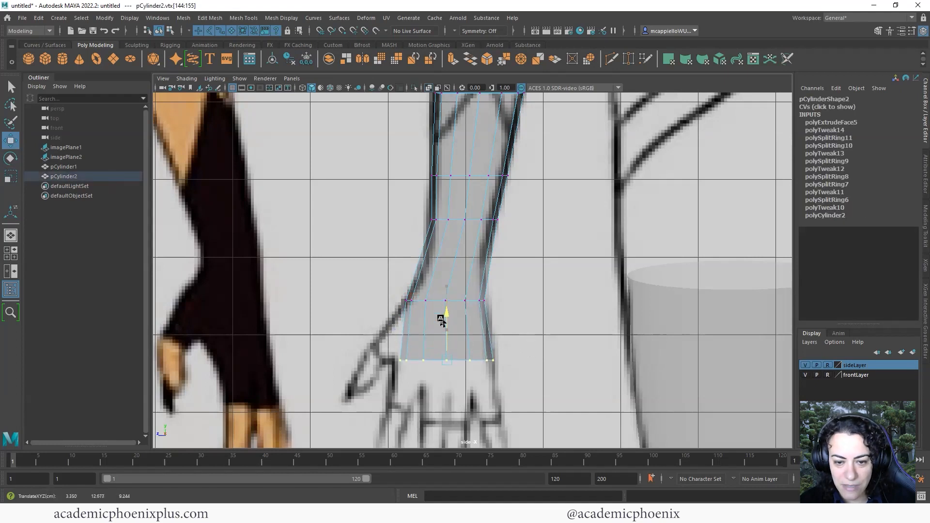
key(r)
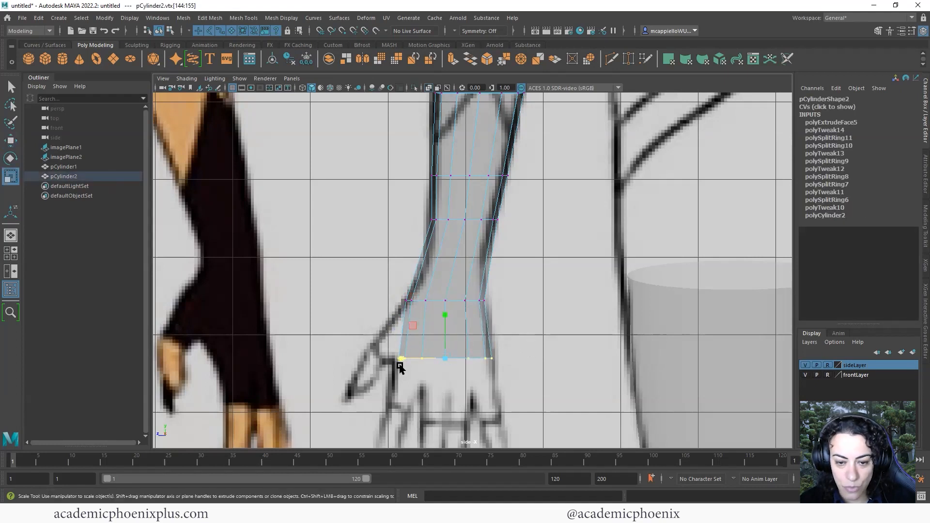
drag(399, 365, 399, 362)
key(w)
drag(446, 315, 447, 312)
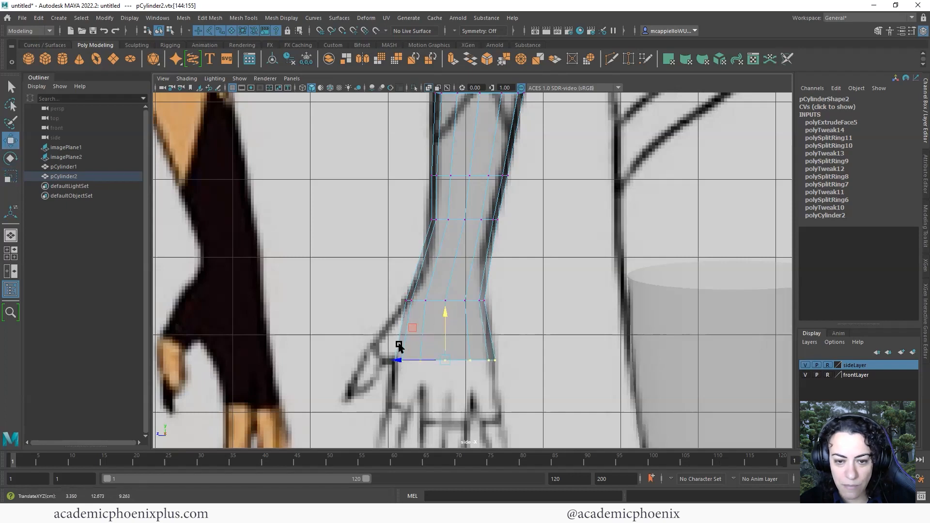
Orbit the perspective view to inspect the arm's open bottom end
alt+middle_drag(460, 362, 461, 350)
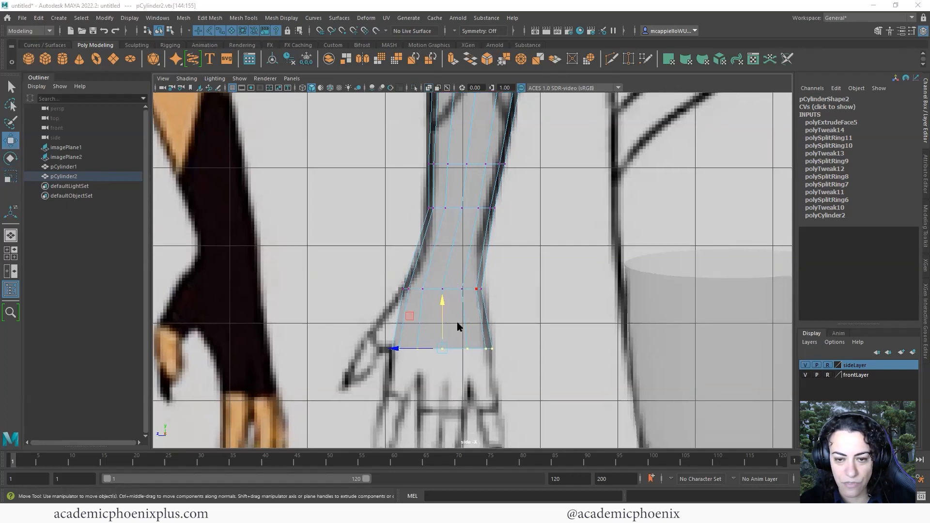
key(space)
key(space)
alt+drag(484, 260, 603, 250)
scroll(360, 202, up, 3)
right_drag(372, 179, 374, 199)
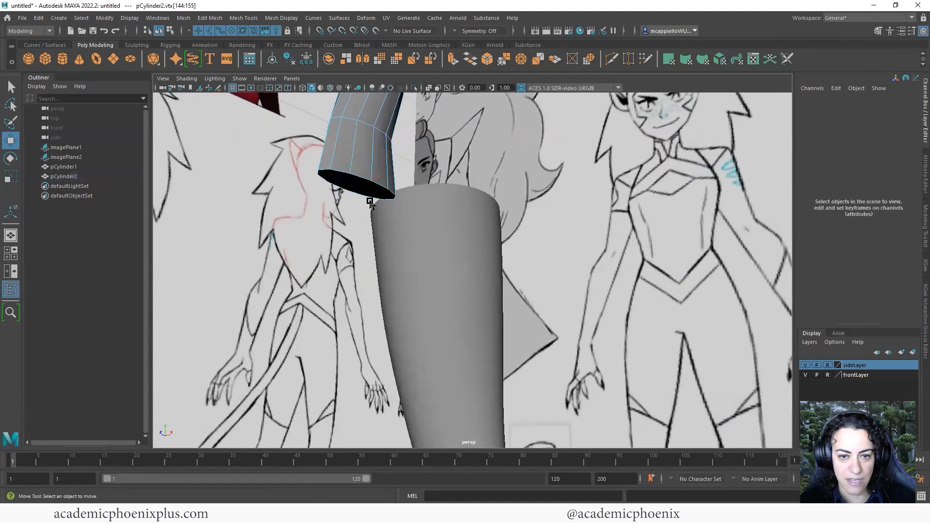
Extrude the arm's bottom cap face down by 0.343 to lengthen the hand toward the fingers
click(376, 188)
scroll(369, 310, down, 4)
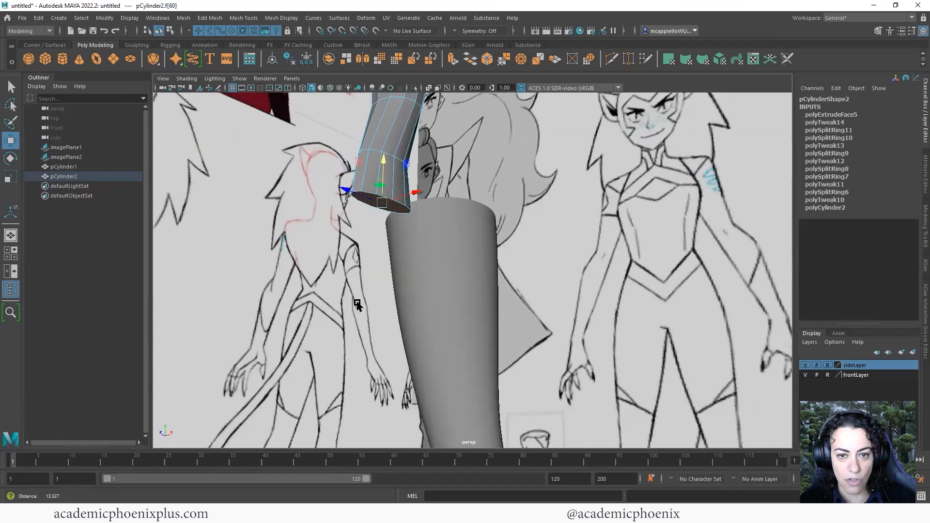
key(space)
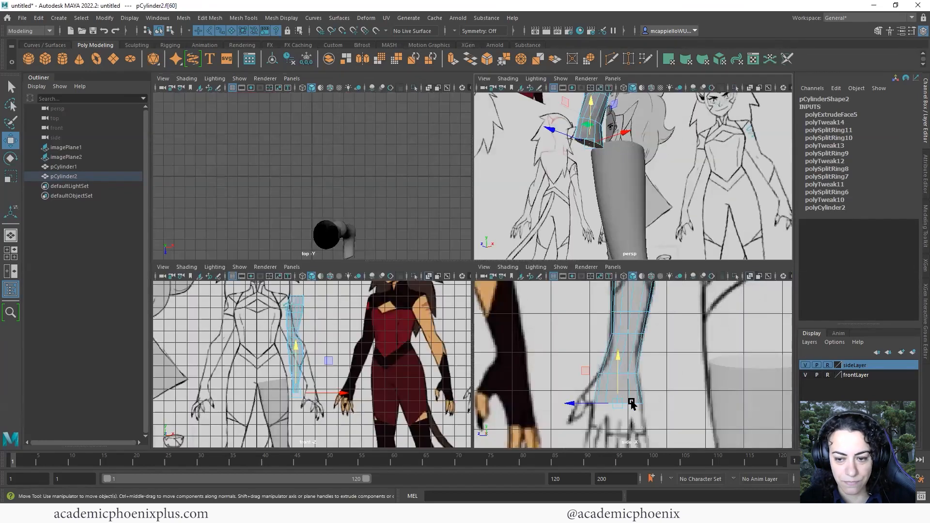
key(space)
key(ctrl+e)
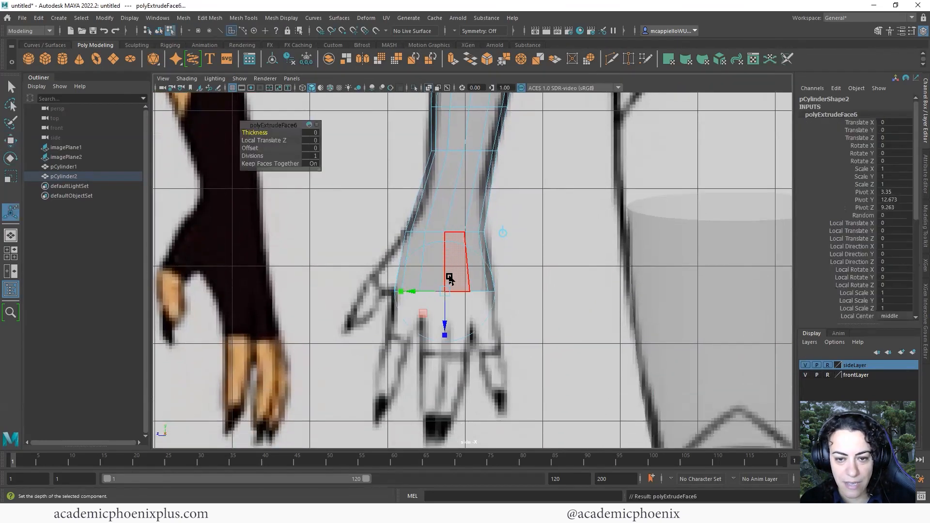
drag(443, 325, 441, 341)
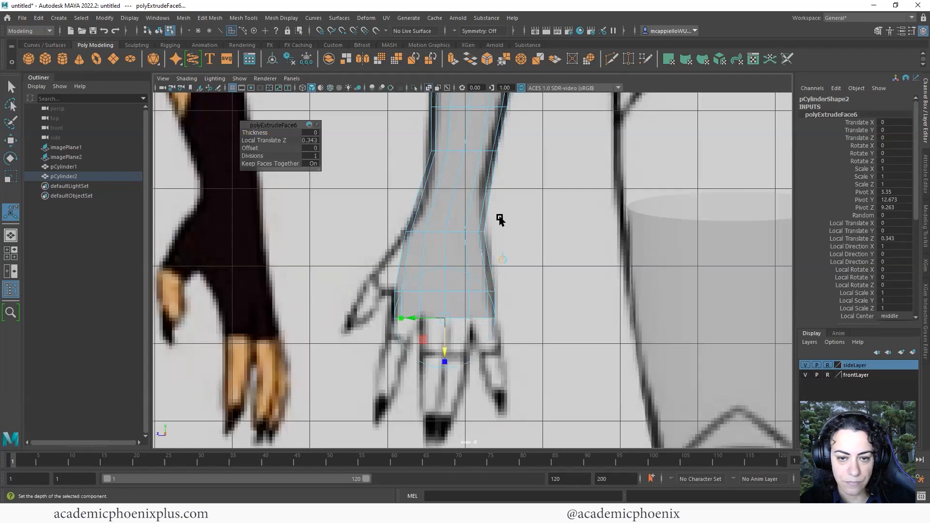
Look up at the extruded hand end, return to object mode and activate Multi-Cut
key(space)
key(space)
alt+drag(513, 361, 542, 325)
alt+right_drag(576, 329, 599, 323)
alt+middle_drag(430, 259, 445, 283)
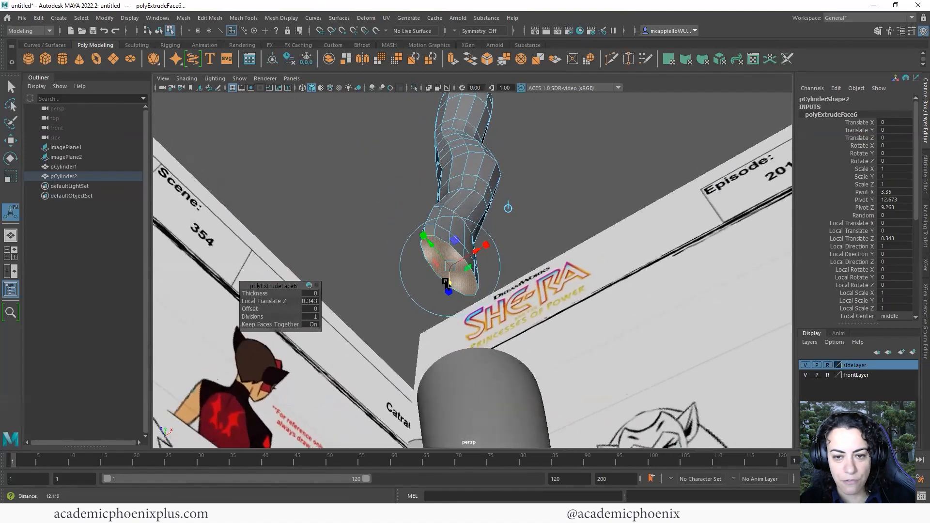
alt+right_drag(444, 283, 465, 276)
right_drag(491, 237, 496, 236)
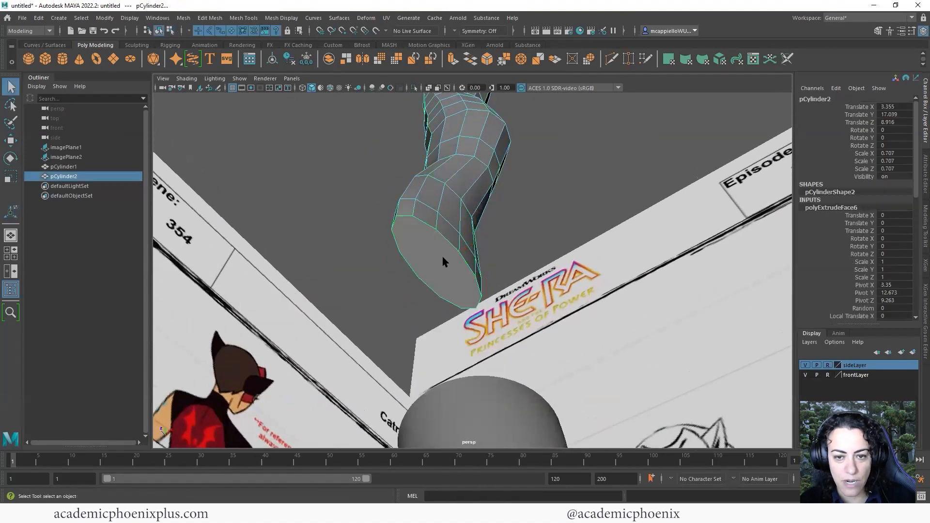
shift+right_drag(443, 262, 383, 264)
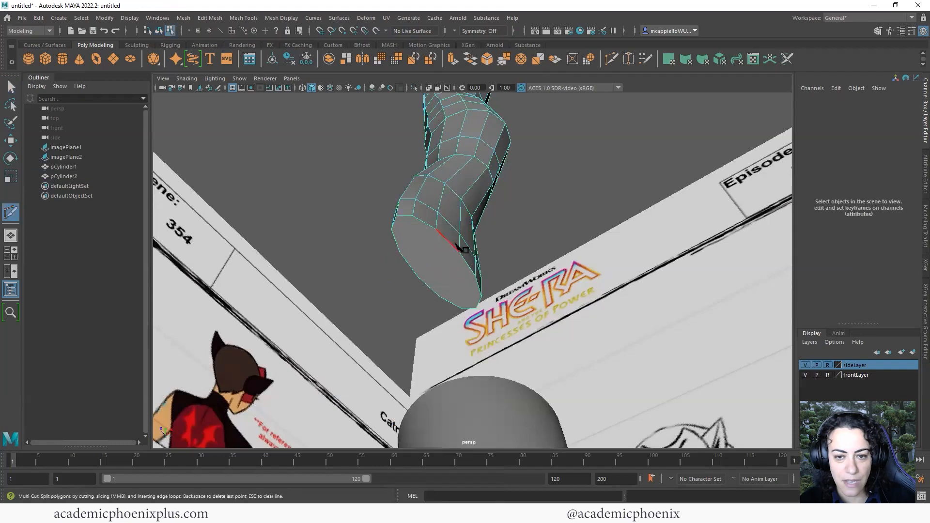
Cut a new edge across the hand's end cap face, splitting it in two
alt+drag(475, 281, 449, 256)
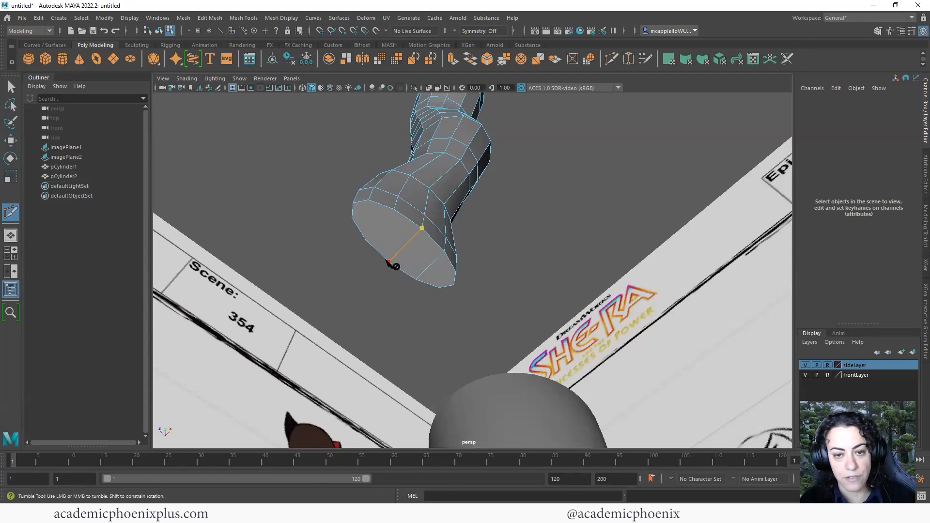
click(393, 210)
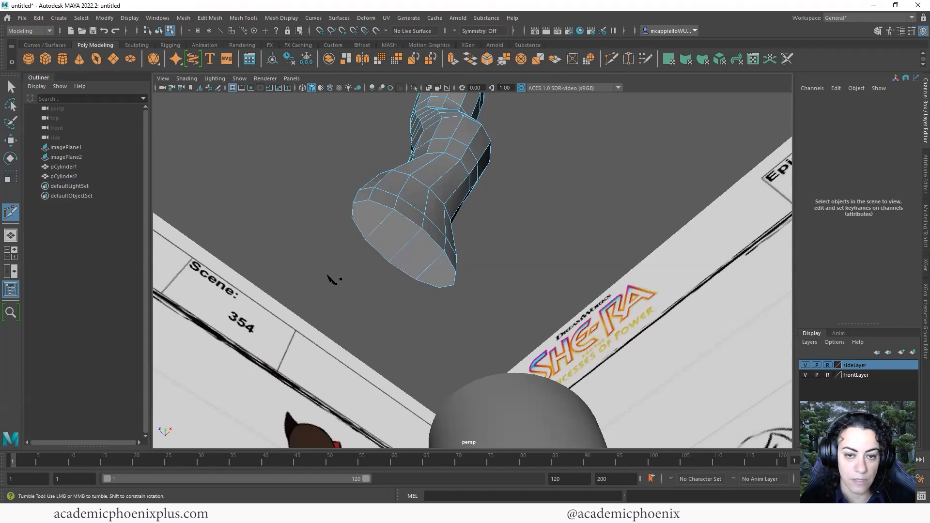
click(11, 87)
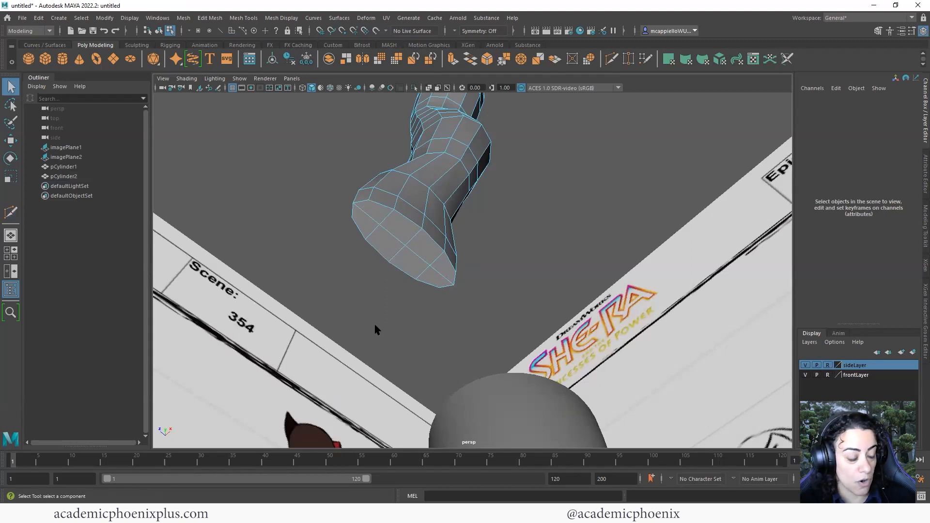
Extrude a corner face of the hand's end and pull it down toward the sketched fingertip
click(450, 275)
key(space)
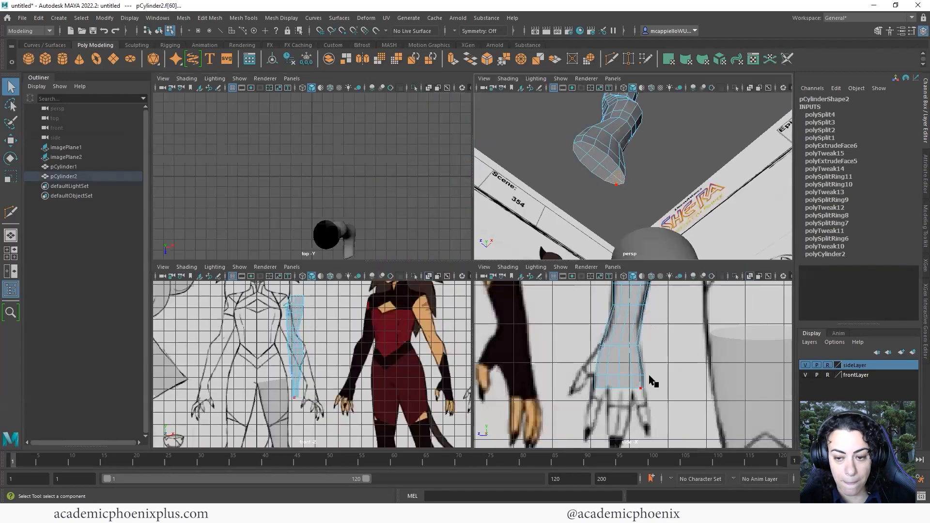
key(space)
scroll(453, 318, up, 1)
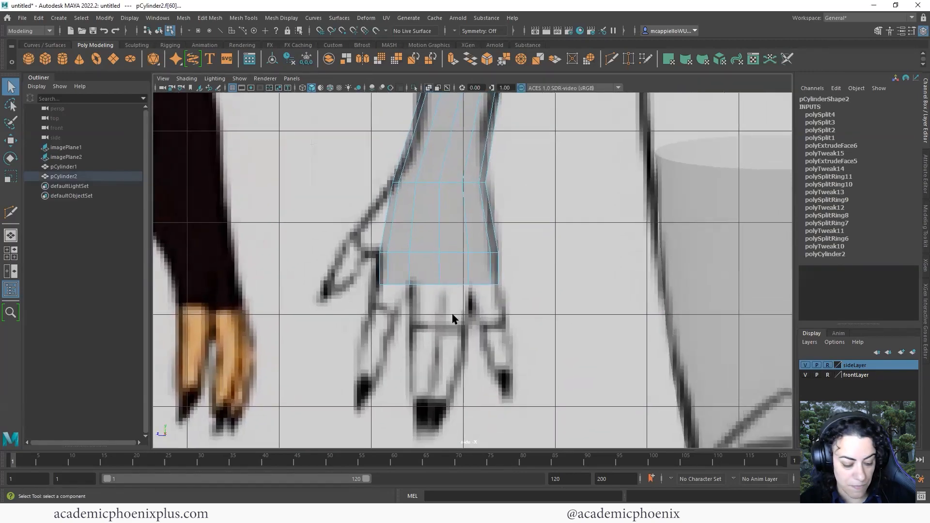
key(ctrl+e)
key(w)
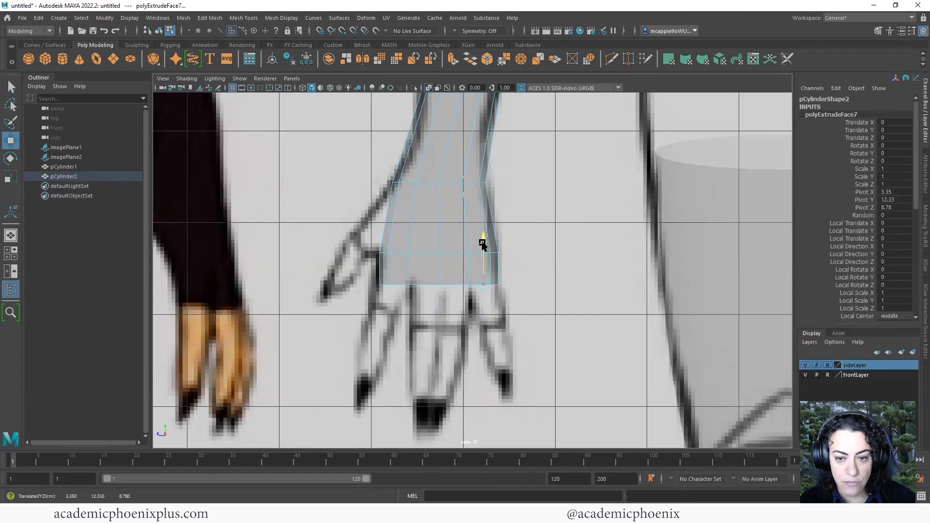
drag(482, 241, 488, 273)
drag(446, 321, 495, 377)
key(r)
key(w)
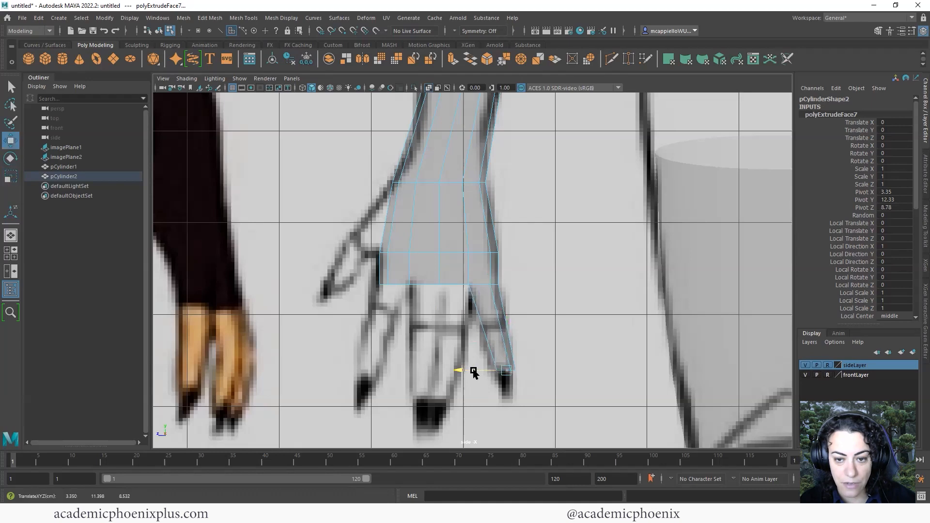
scroll(531, 290, up, 3)
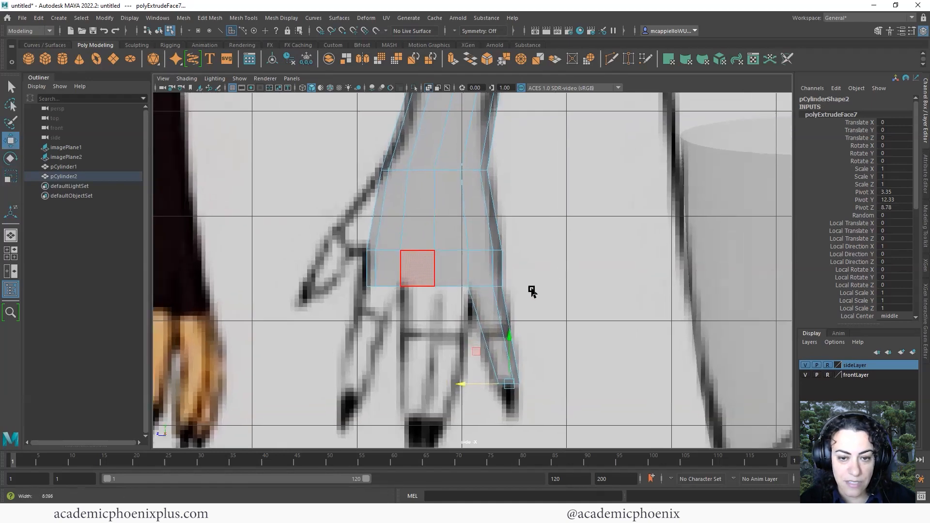
alt+middle_drag(476, 278, 491, 225)
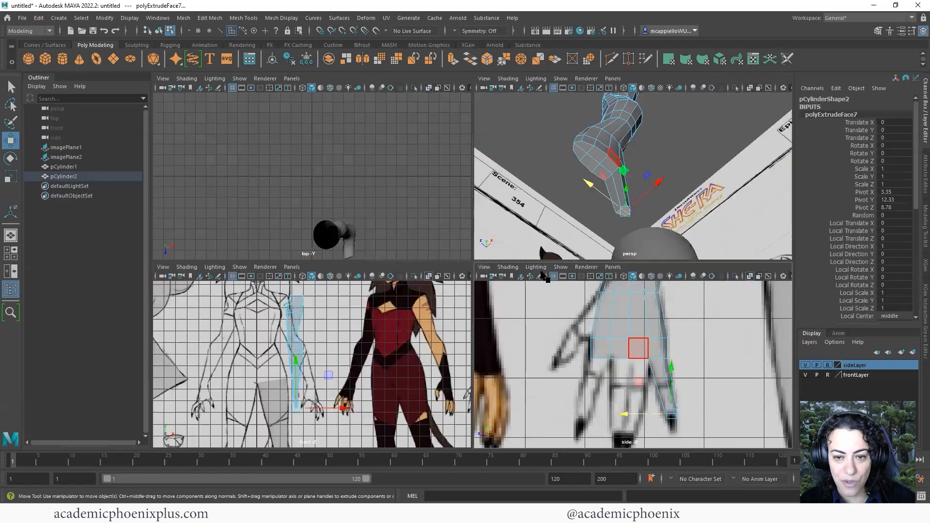
Check the new finger in perspective, then undo its moves and the extrusion entirely
key(space)
alt+drag(623, 164, 662, 165)
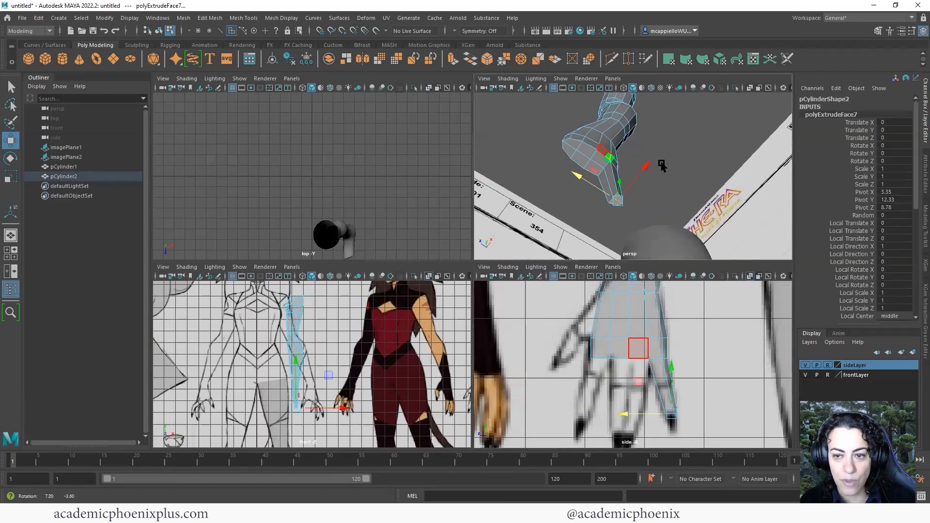
scroll(706, 167, up, 5)
scroll(605, 186, down, 4)
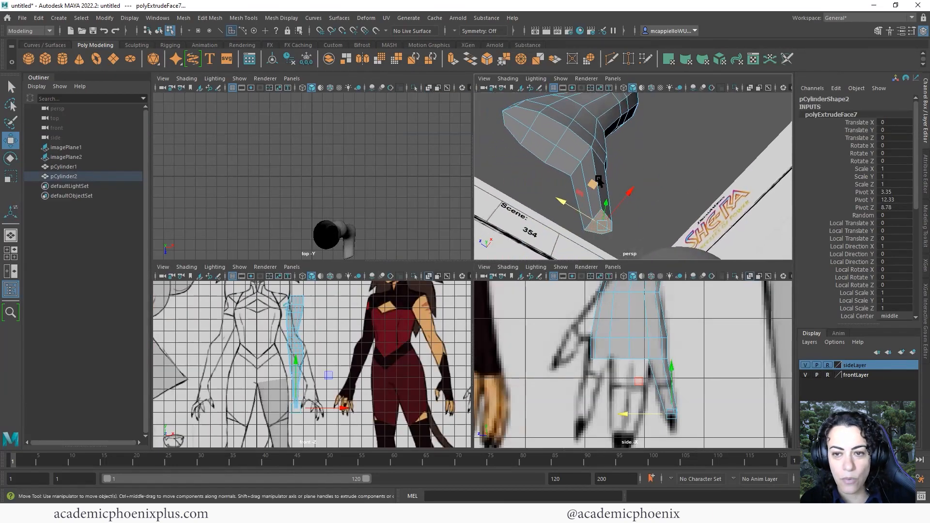
key(ctrl+z)
key(ctrl+z)
key(ctrl+z)
key(ctrl+z)
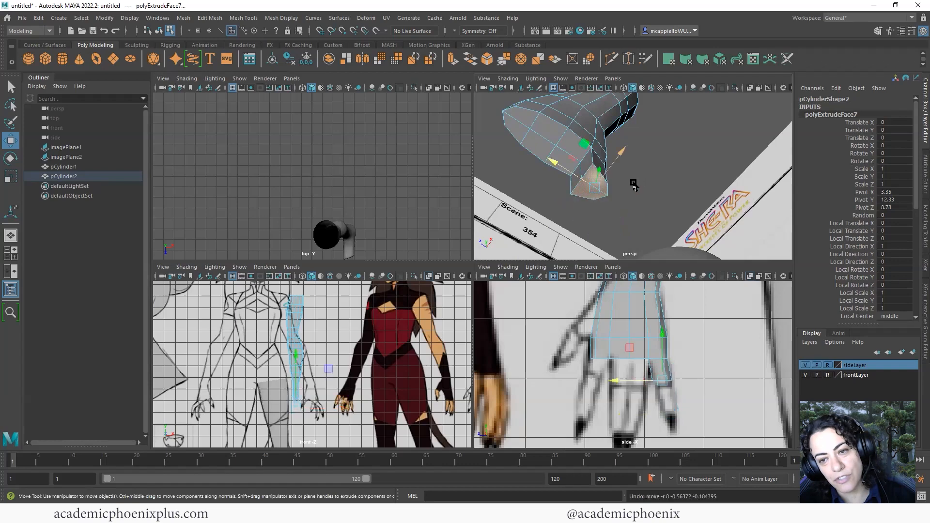
key(ctrl+z)
click(625, 202)
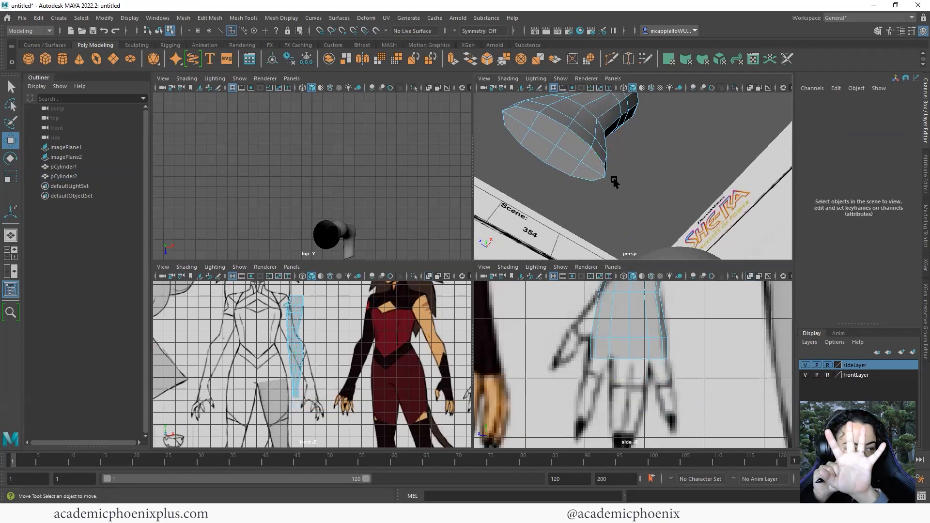
Reselect the corner face, extrude and reposition it, then extrude once more for a finger segment
alt+middle_drag(612, 133, 634, 136)
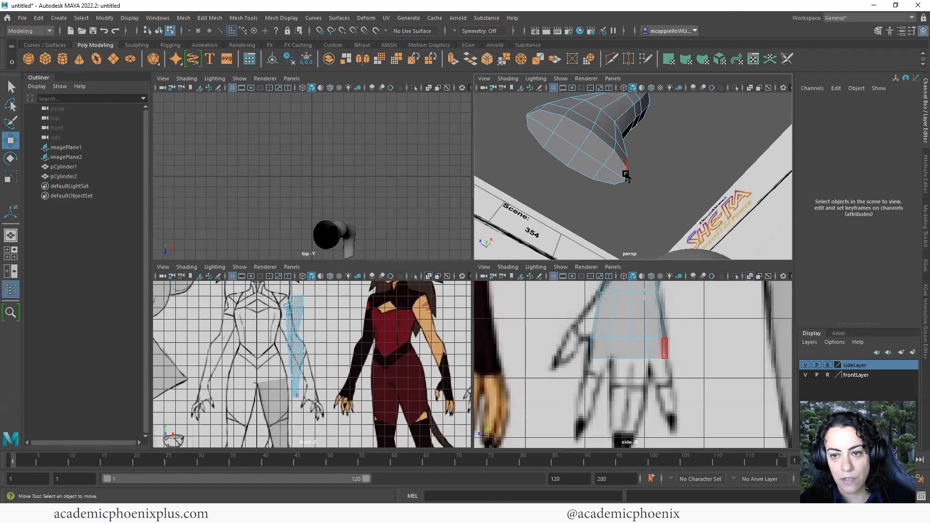
click(615, 175)
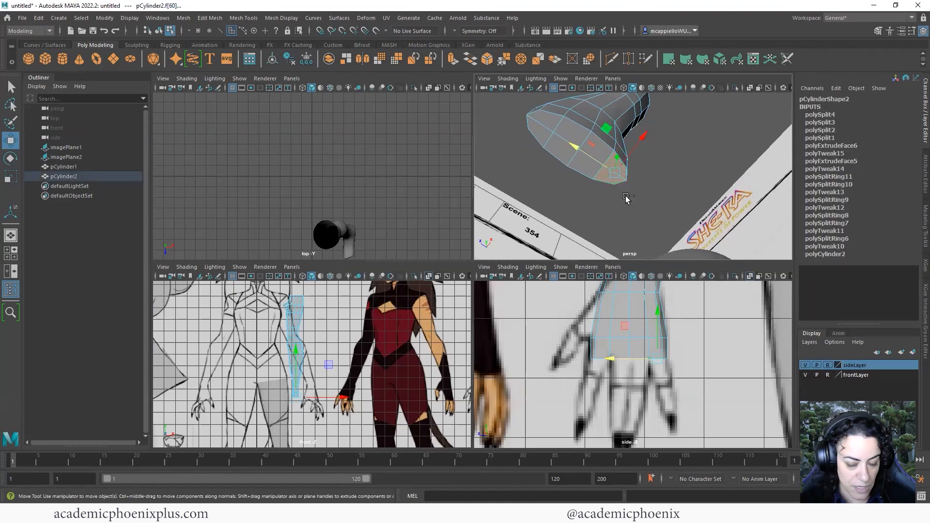
key(ctrl+e)
key(r)
alt+drag(660, 182, 616, 189)
key(w)
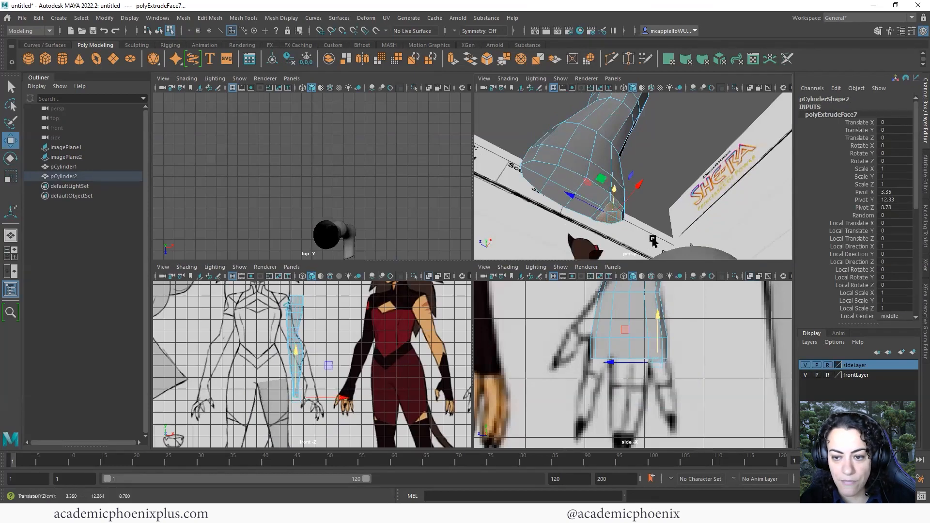
alt+middle_drag(646, 216, 629, 172)
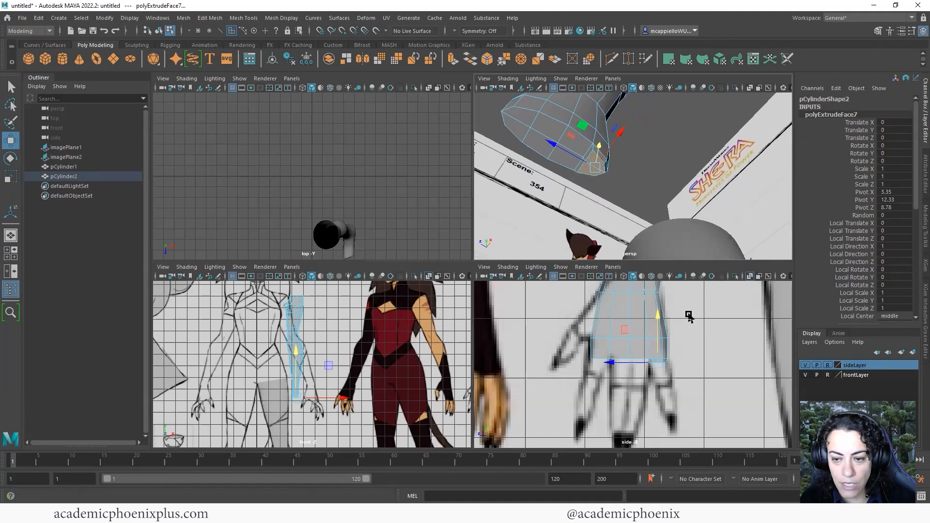
key(ctrl+e)
Pull the new finger face down and outward, then select edges along the finger
key(w)
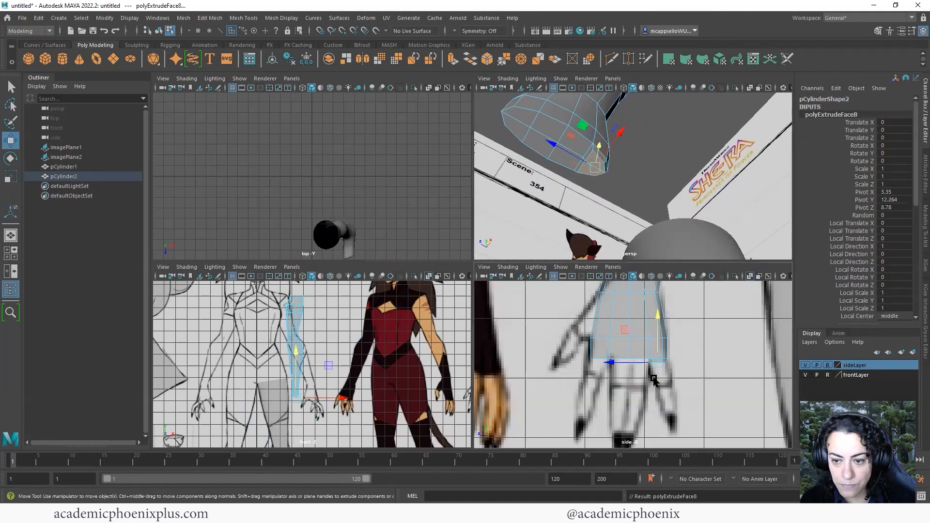
drag(656, 322, 679, 357)
drag(663, 391, 668, 401)
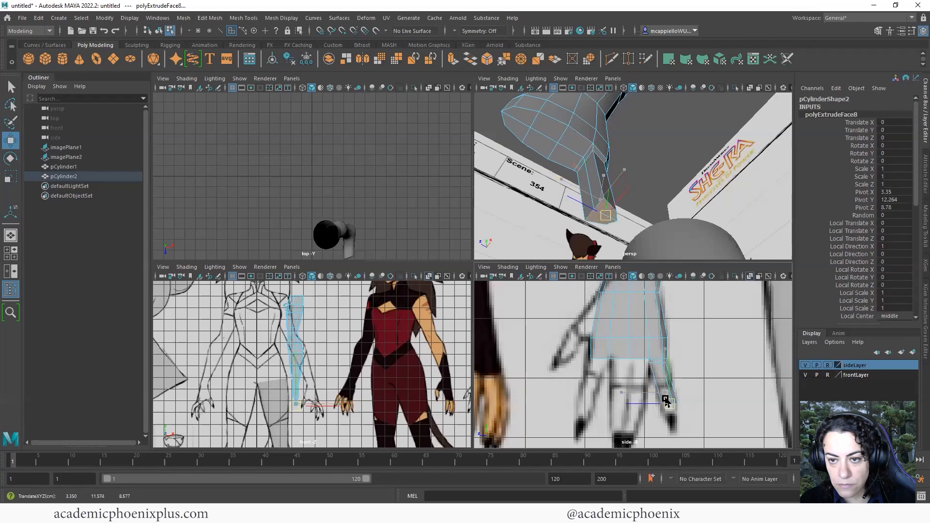
right_drag(588, 168, 591, 141)
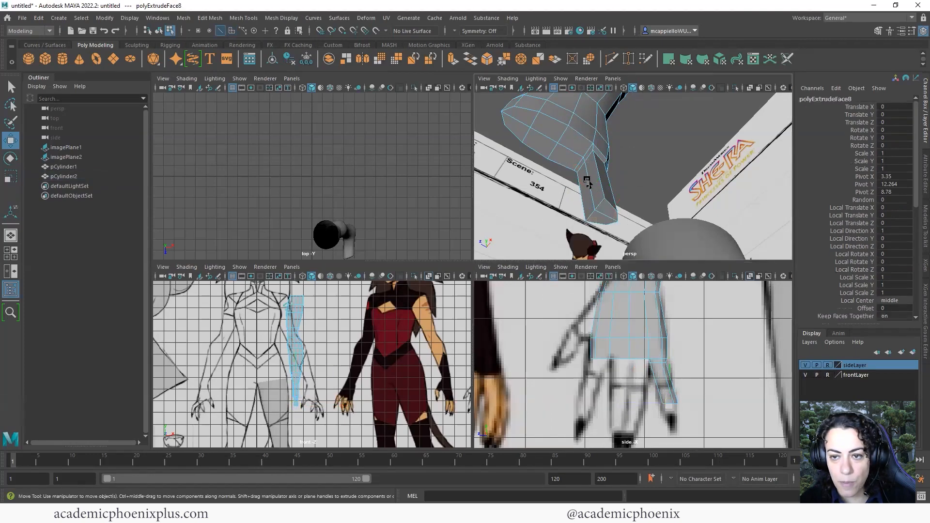
click(591, 190)
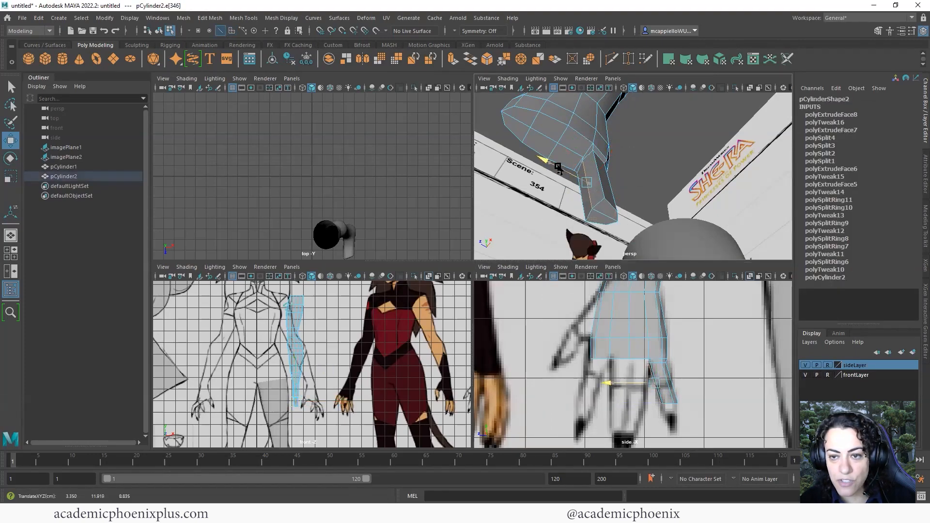
alt+drag(576, 174, 538, 198)
click(544, 176)
click(533, 197)
Move the finger's top vertices to line up with the finger in the side reference
scroll(644, 348, up, 6)
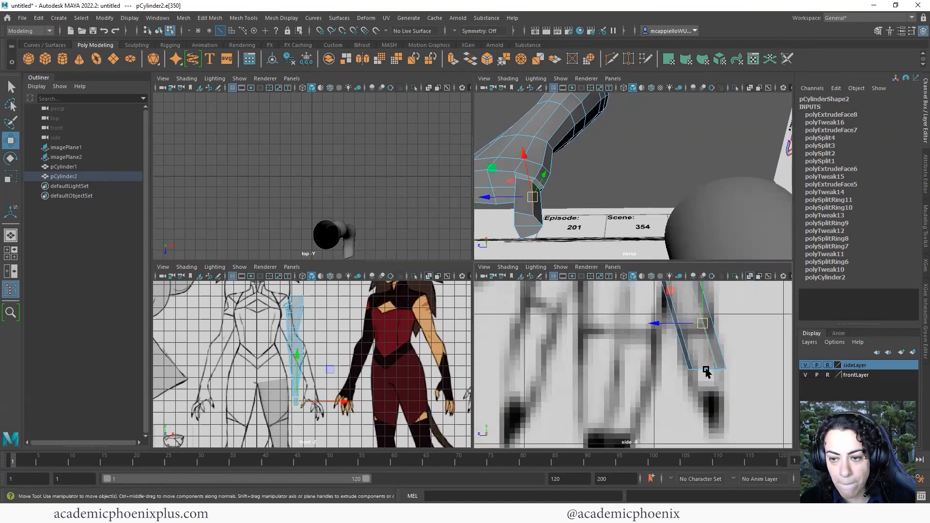
right_drag(625, 246, 586, 247)
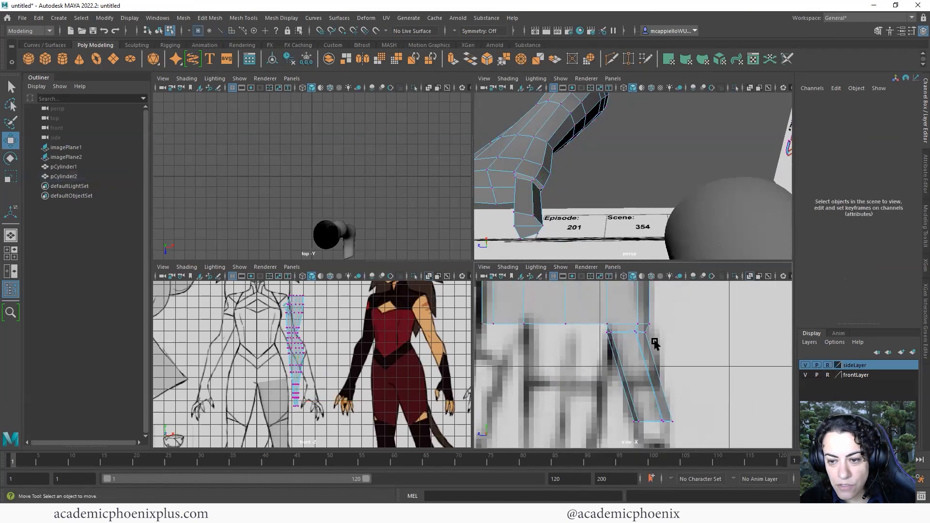
mouse_move(629, 328)
mouse_down()
mouse_move(649, 344)
mouse_move(633, 319)
mouse_up()
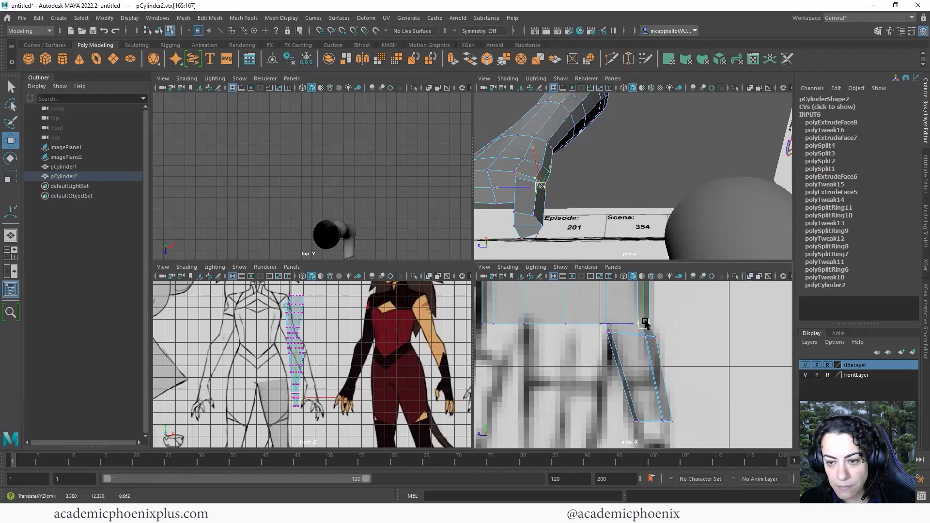
alt+middle_drag(685, 389, 691, 363)
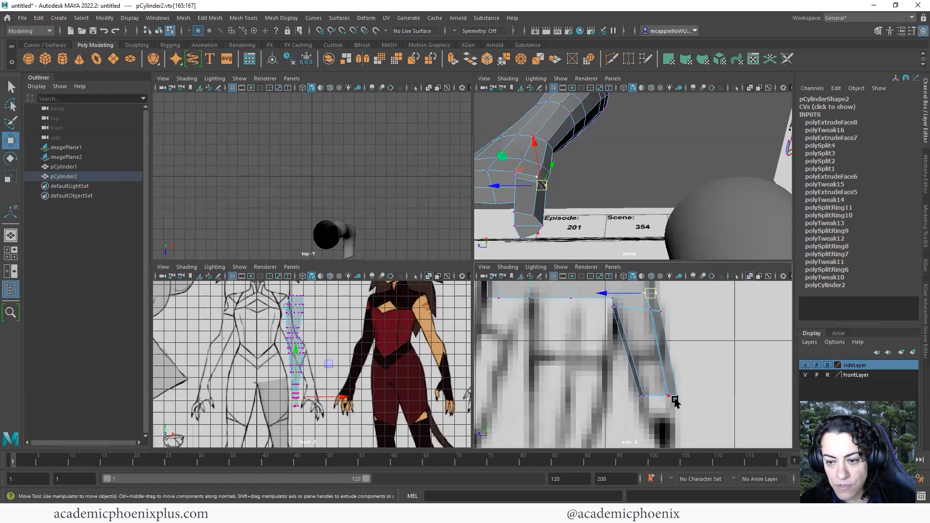
alt+drag(576, 181, 612, 192)
right_drag(577, 194, 568, 223)
Extrude the hand's other end face outward, scale it, and round it with Circularize (polyCircularize1)
click(584, 185)
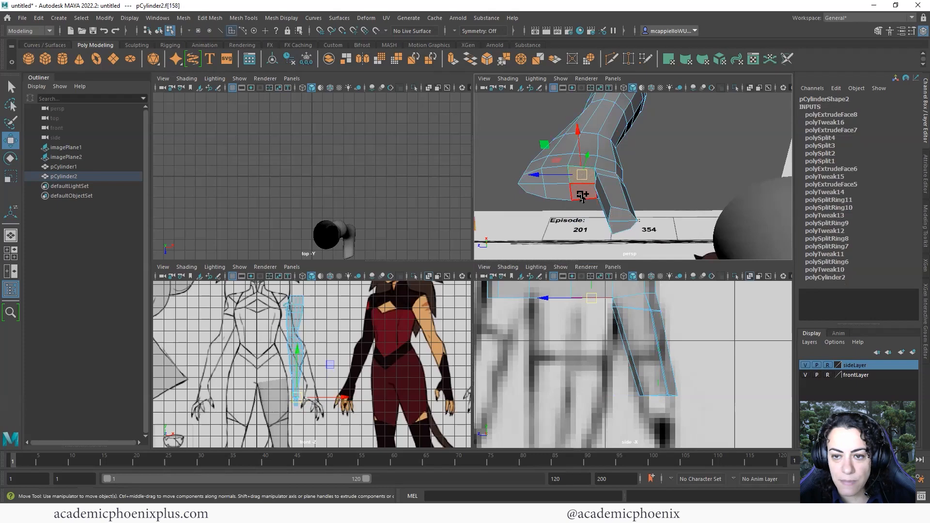
scroll(588, 186, up, 5)
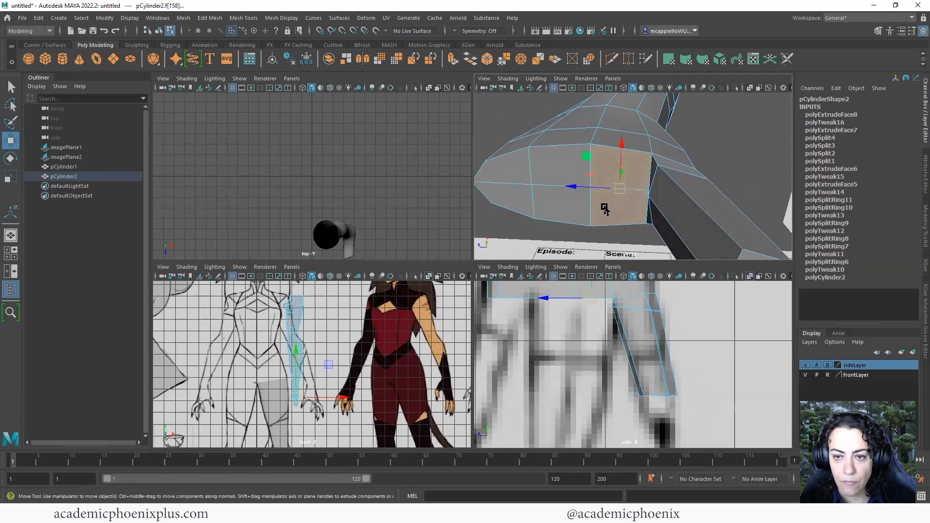
mouse_move(613, 204)
right_down()
mouse_move(596, 201)
mouse_move(614, 201)
right_up()
key(ctrl+e)
alt+drag(641, 204, 631, 225)
key(r)
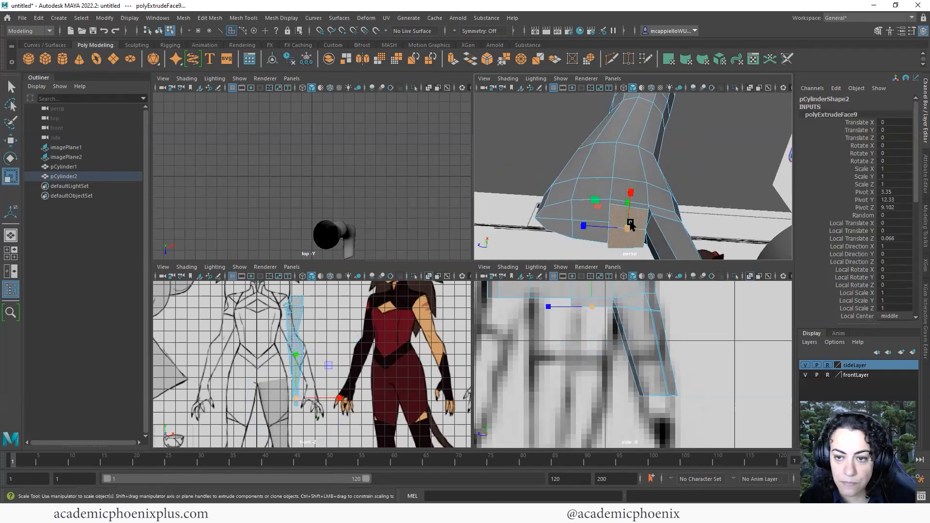
right_drag(619, 226, 620, 196)
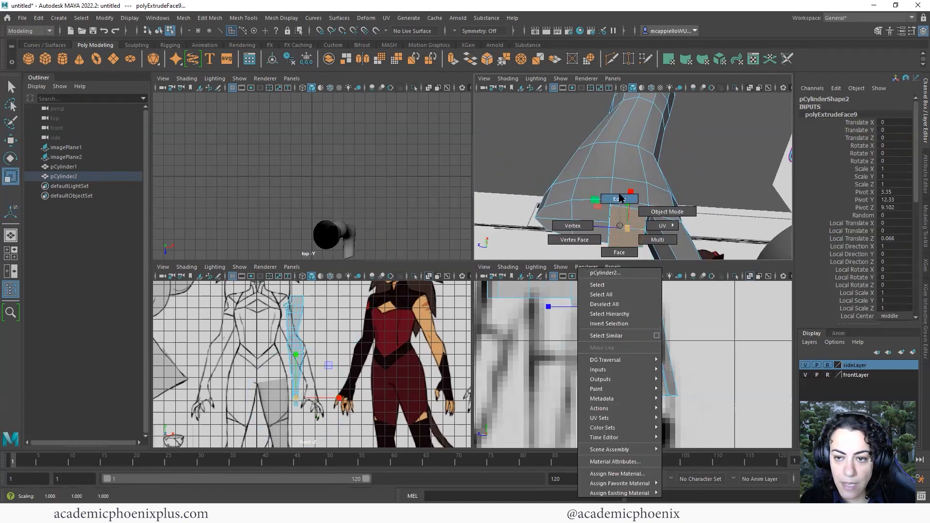
right_drag(623, 230, 622, 232)
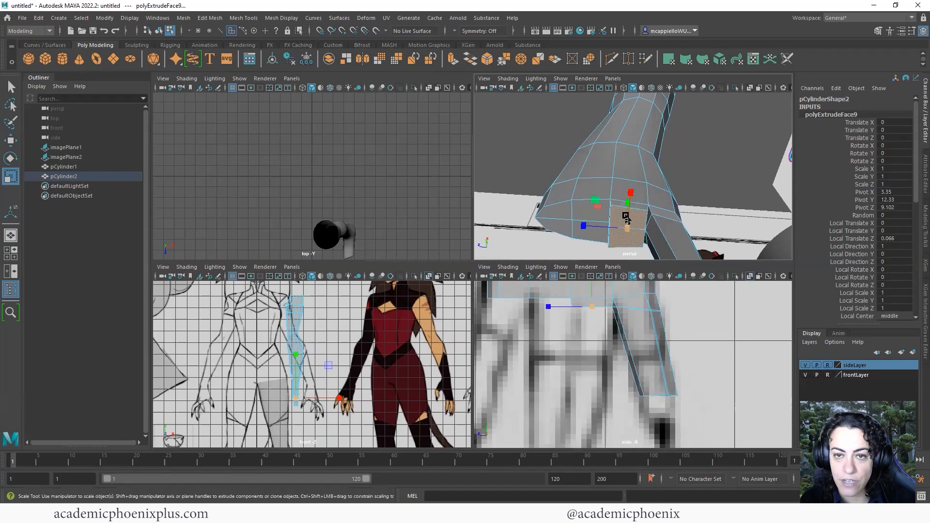
click(591, 61)
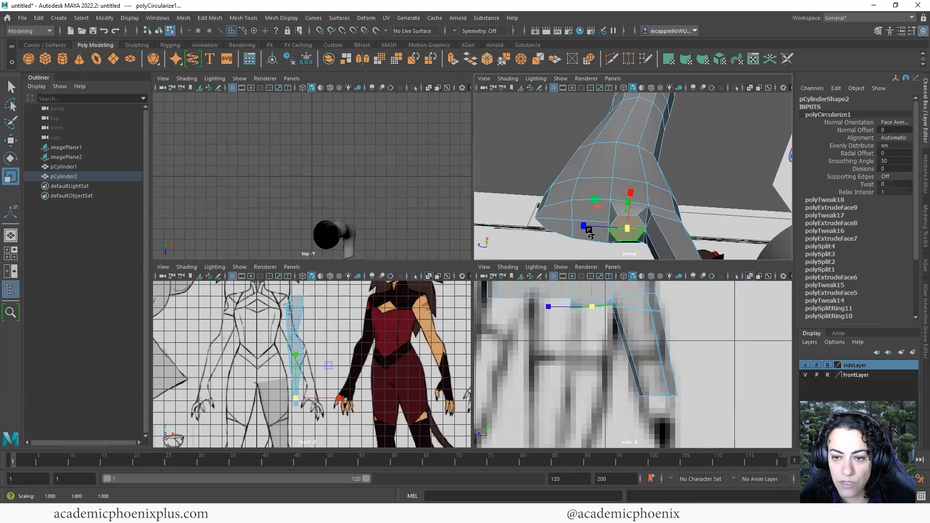
Frame the round end face and scale its middle edge inward to narrow it
key(f)
scroll(689, 182, down, 2)
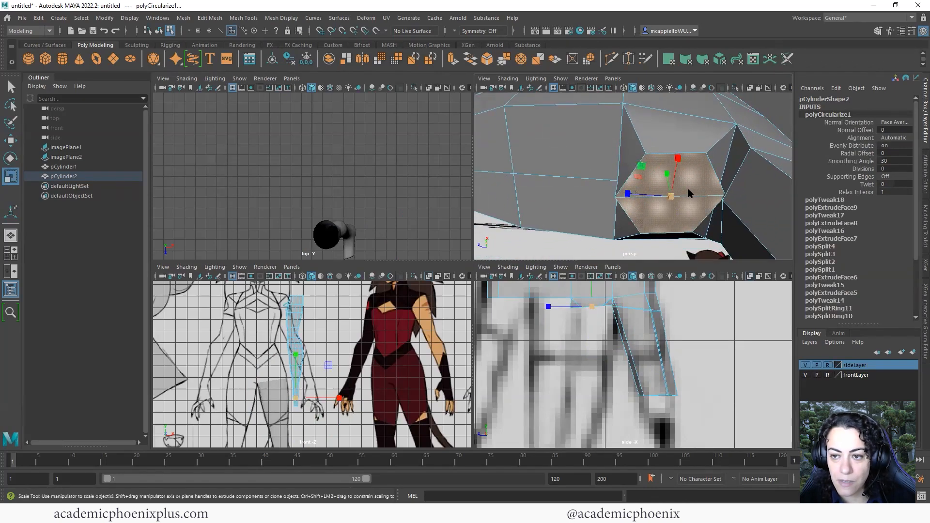
right_drag(687, 189, 685, 165)
click(686, 199)
key(space)
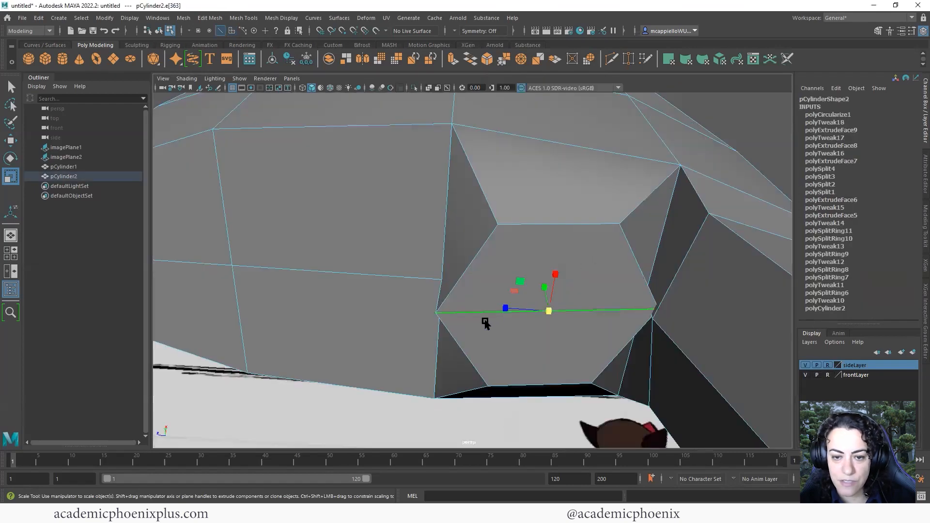
drag(503, 310, 515, 312)
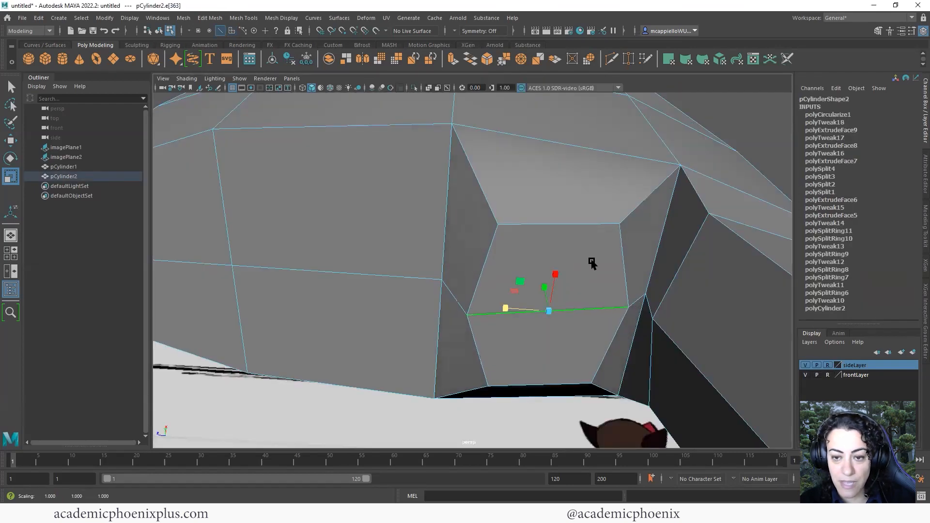
Select the upper and lower faces beside the edge and enlarge them slightly
right_drag(586, 262, 585, 272)
click(579, 333)
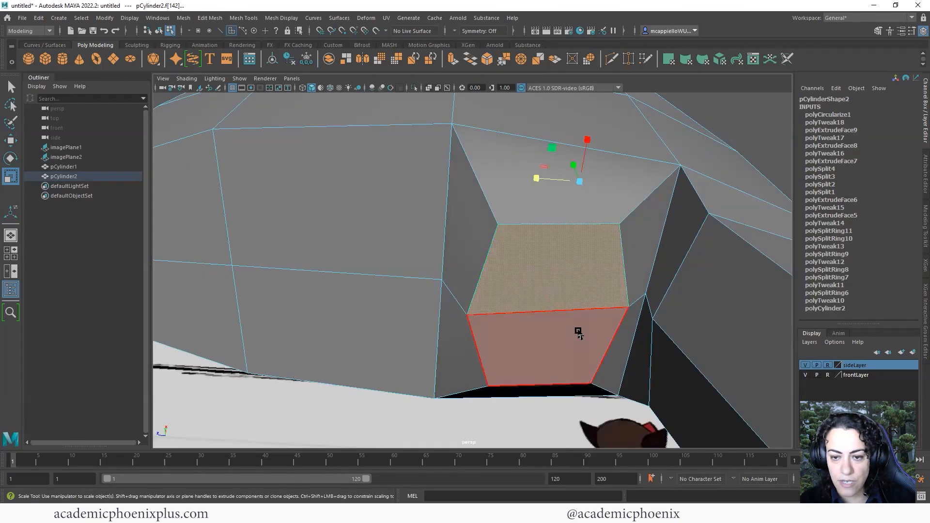
shift+click(581, 337)
click(570, 268)
shift+click(566, 341)
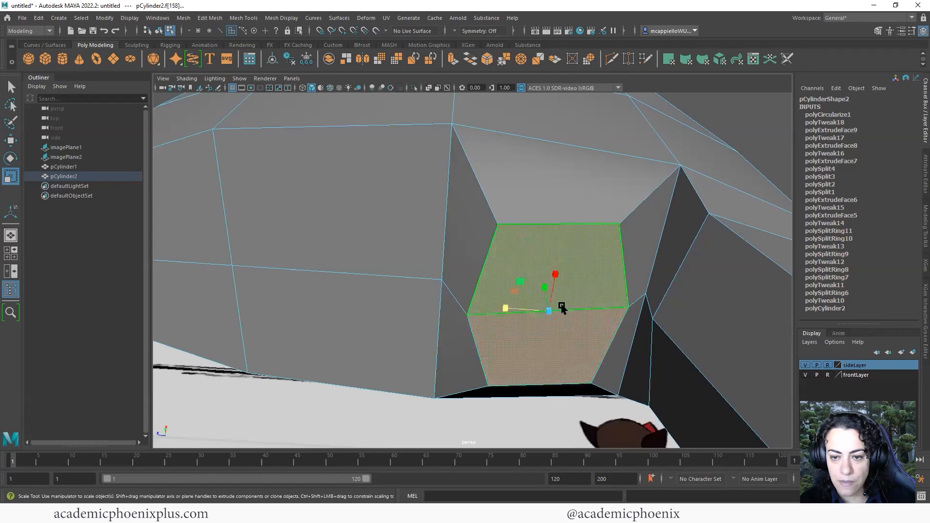
drag(549, 311, 516, 321)
Extrude one face as polyExtrudeFace10 to lengthen the second finger
key(e)
key(r)
key(ctrl+e)
Pull the extruded face out into a finger and shift one of its edges vertically
alt+middle_drag(516, 321, 500, 294)
drag(506, 334, 533, 393)
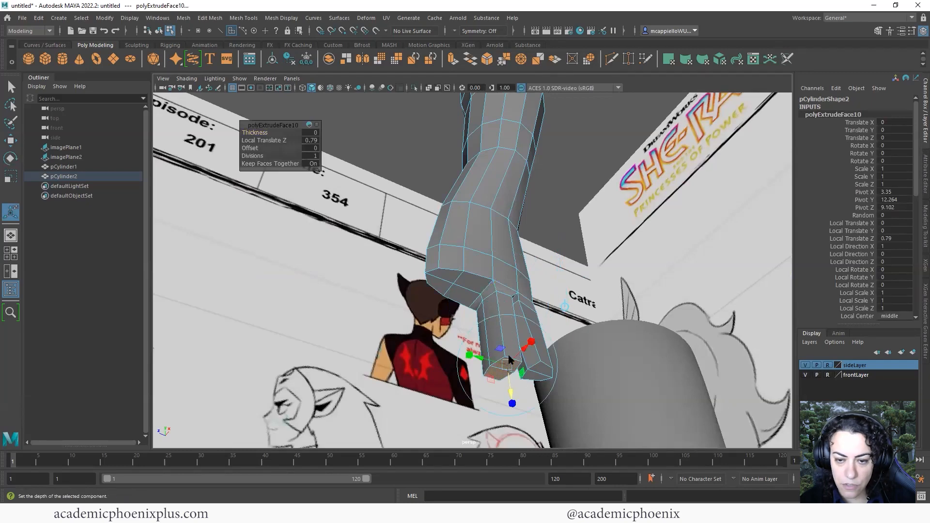
right_drag(506, 247, 508, 221)
click(503, 327)
key(w)
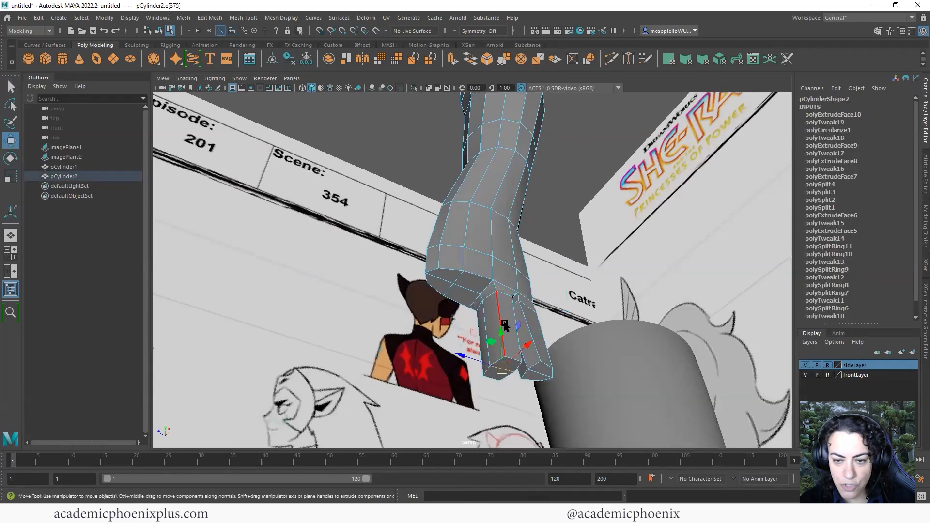
drag(504, 326, 533, 345)
click(540, 373)
scroll(551, 298, up, 3)
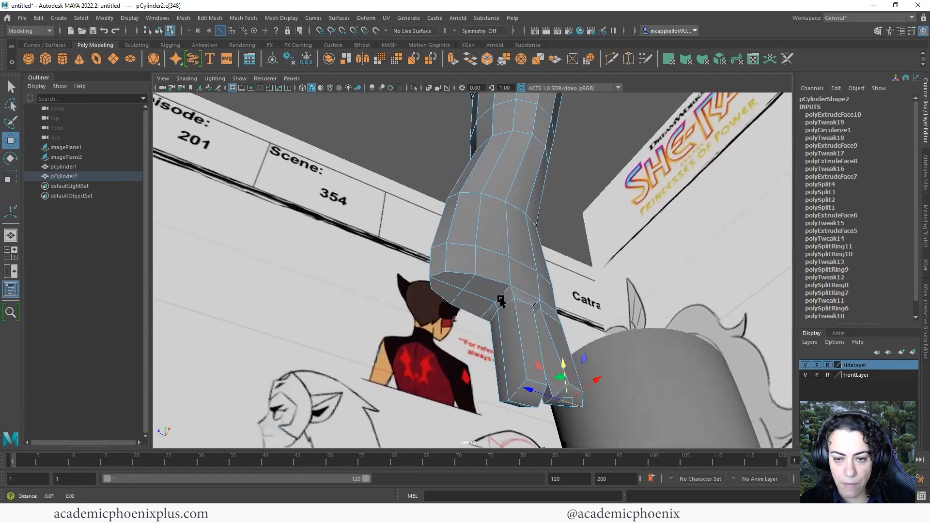
Extrude the face beside the first finger and circularize it (polyCircularize2)
right_click(496, 299)
click(496, 273)
click(494, 310)
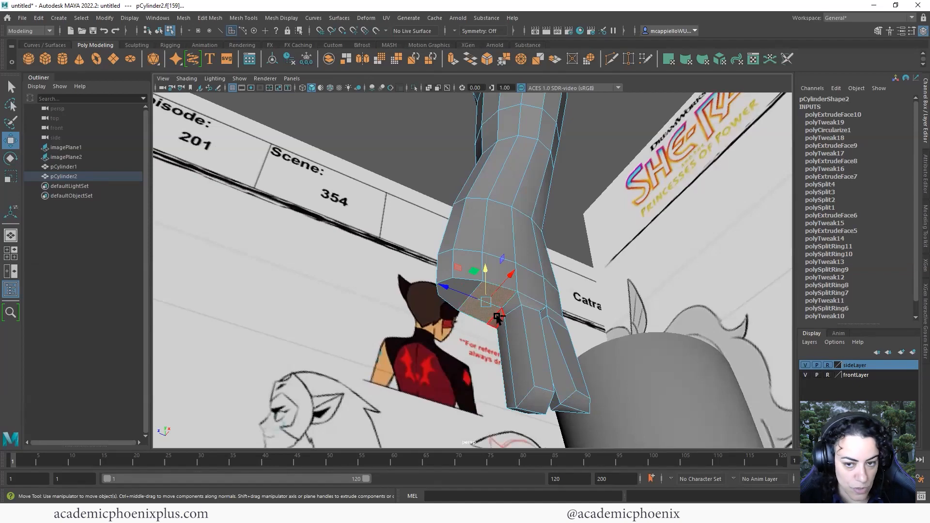
key(ctrl+e)
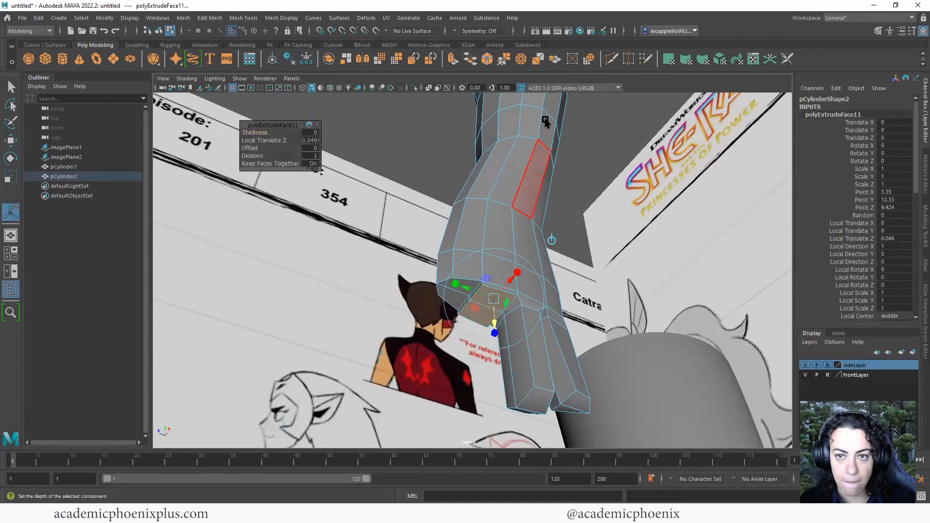
click(588, 60)
scroll(608, 296, up, 2)
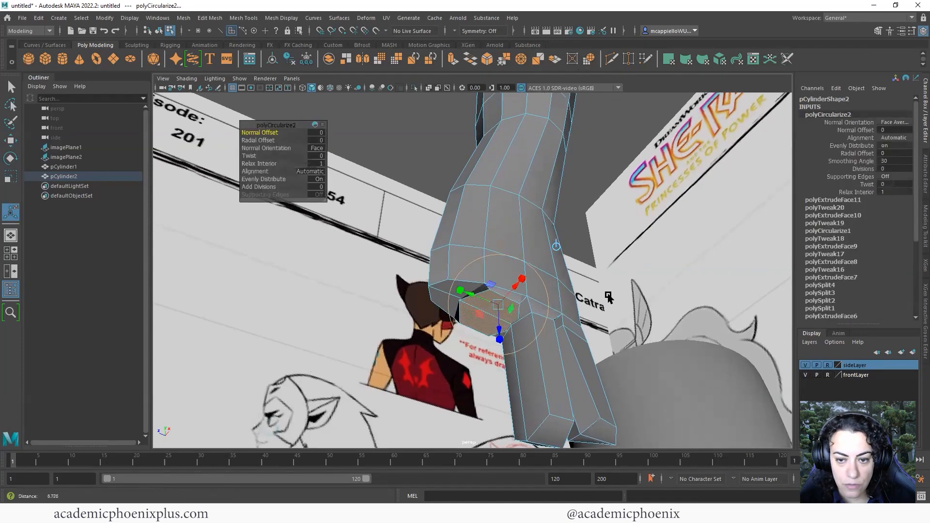
alt+drag(608, 297, 521, 296)
Select and move a vertex beside the new round face
key(r)
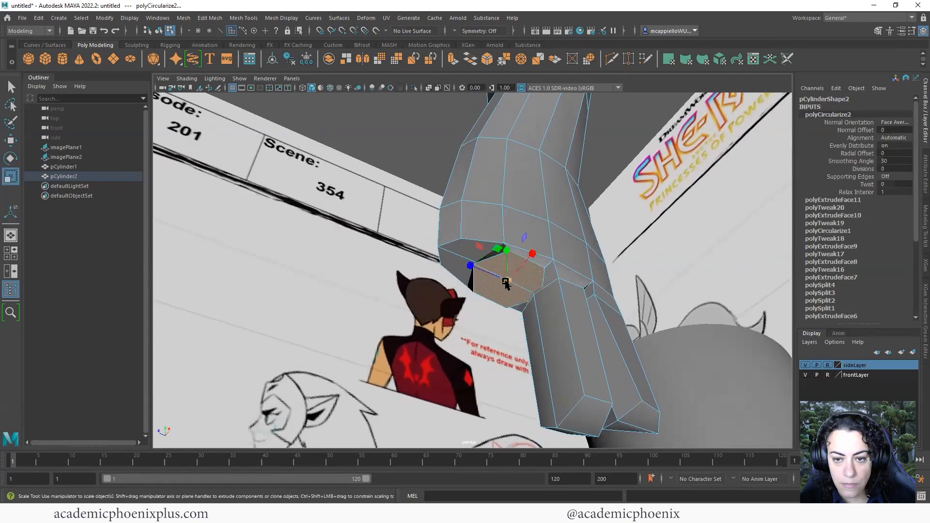
right_drag(529, 280, 488, 264)
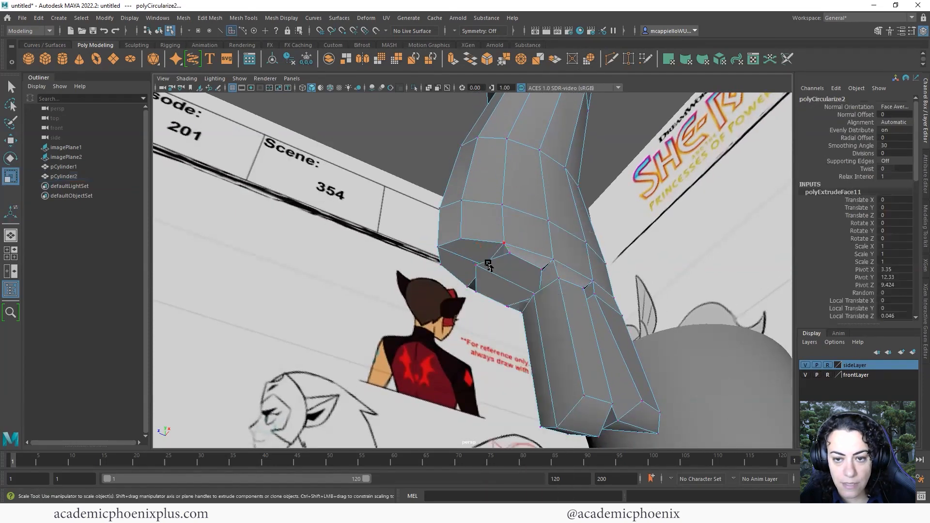
click(483, 267)
key(w)
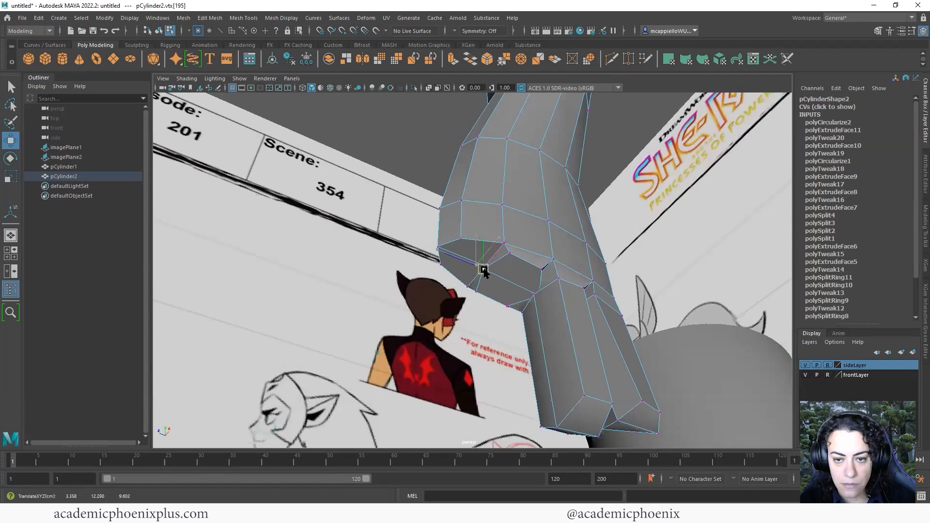
right_drag(517, 286, 516, 260)
Narrow the edge across the round face to about 0.8, then extrude a third finger downward
click(510, 283)
key(r)
drag(470, 266, 556, 280)
ctrl+right_drag(556, 277, 558, 289)
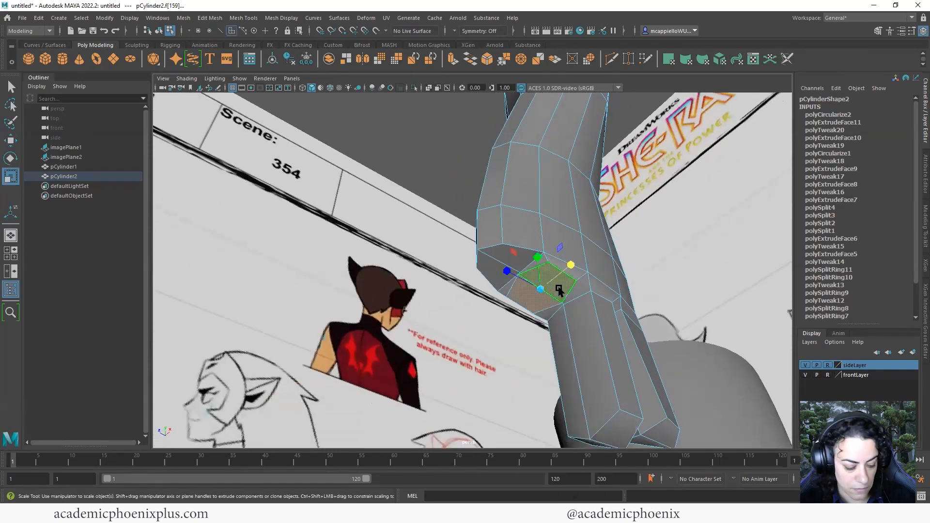
key(w)
drag(538, 255, 426, 353)
key(ctrl+z)
key(ctrl+e)
key(w)
Select a fingertip edge and orbit around the hand
key(r)
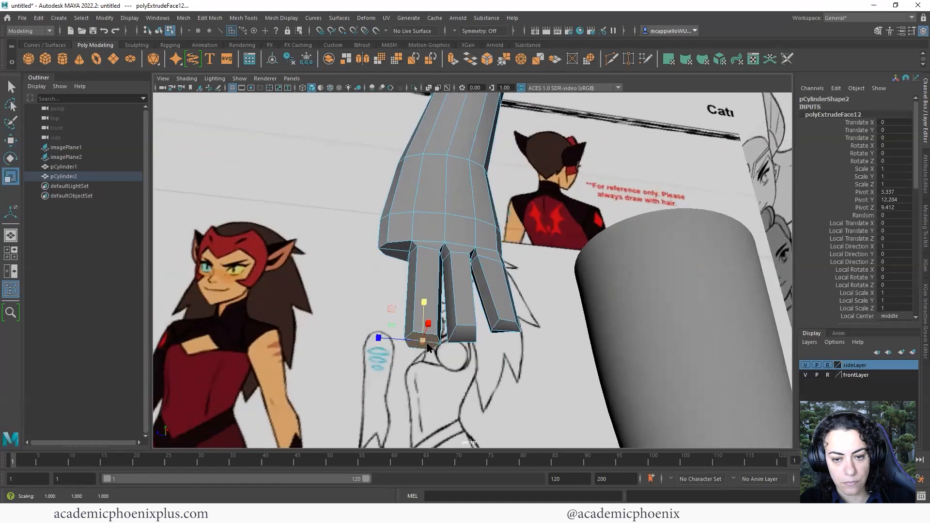
right_drag(429, 345, 434, 223)
click(428, 341)
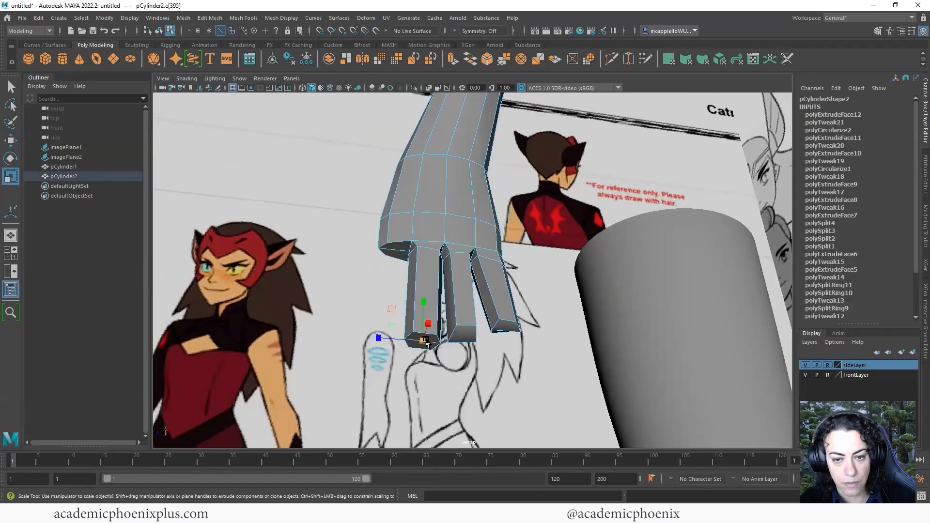
key(w)
alt+drag(421, 305, 624, 369)
Switch between the four-view layout, an enlarged side view, and a maximized perspective panel
key(space)
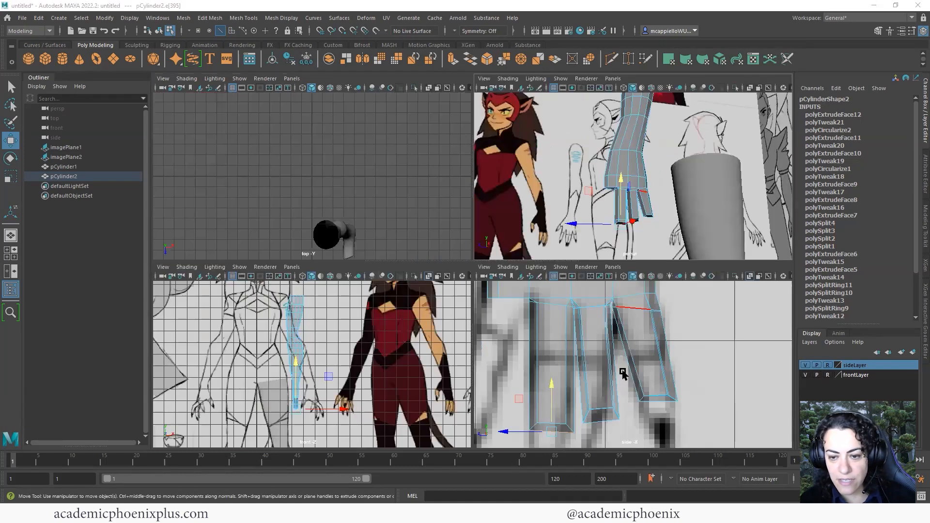
key(space)
scroll(555, 342, down, 10)
scroll(543, 338, up, 7)
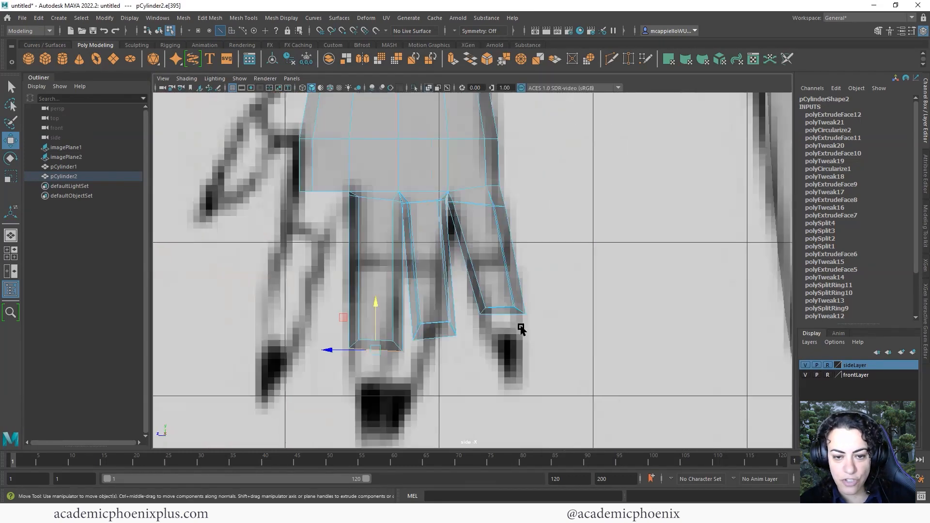
scroll(459, 310, down, 4)
key(space)
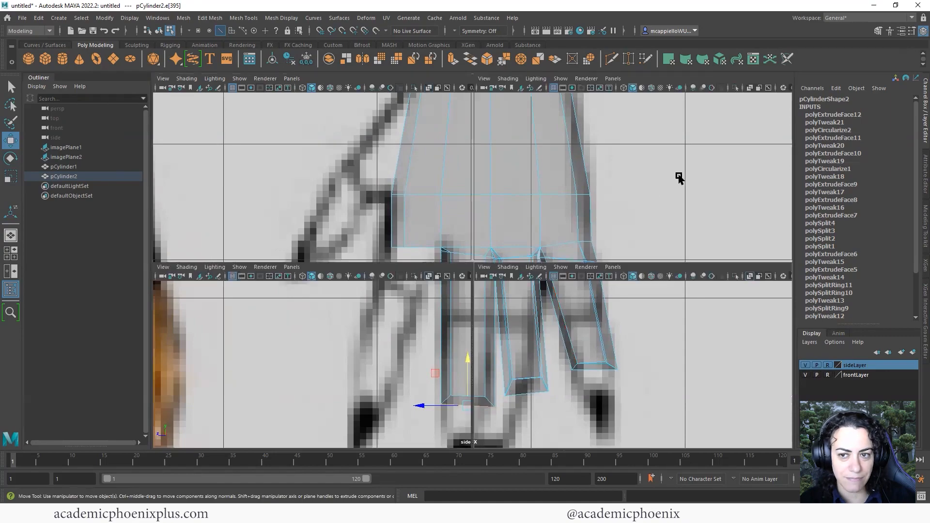
key(space)
Preview the arm smoothed, orbit it, return to blocky display, and maximize the side view
key(3)
scroll(453, 310, down, 4)
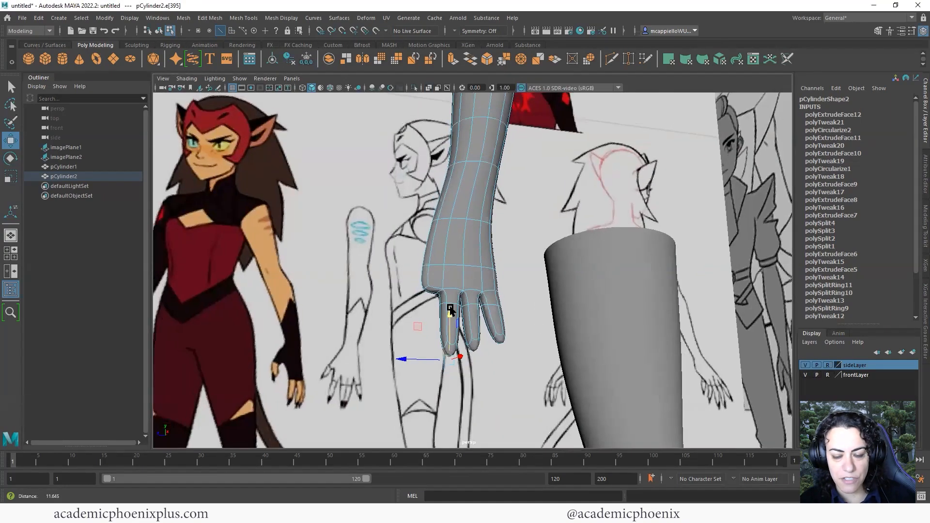
alt+drag(521, 323, 499, 327)
key(1)
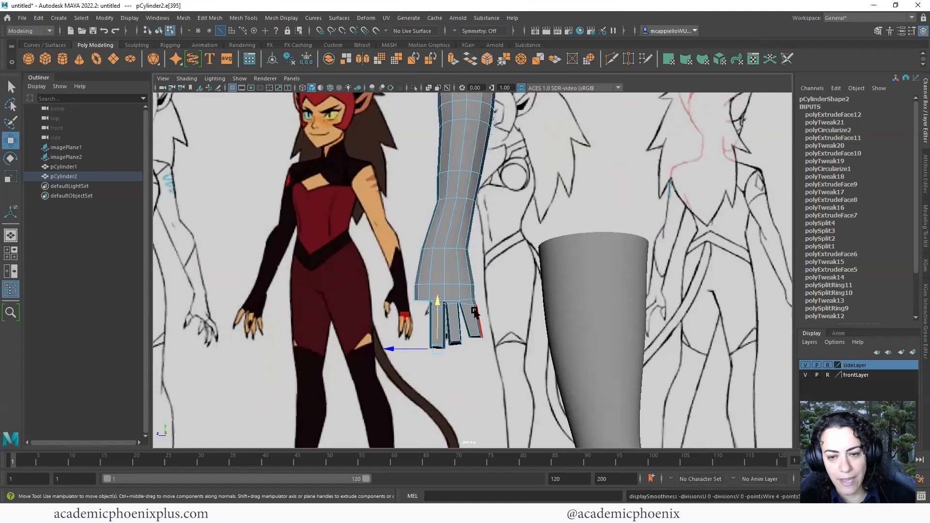
scroll(619, 325, up, 4)
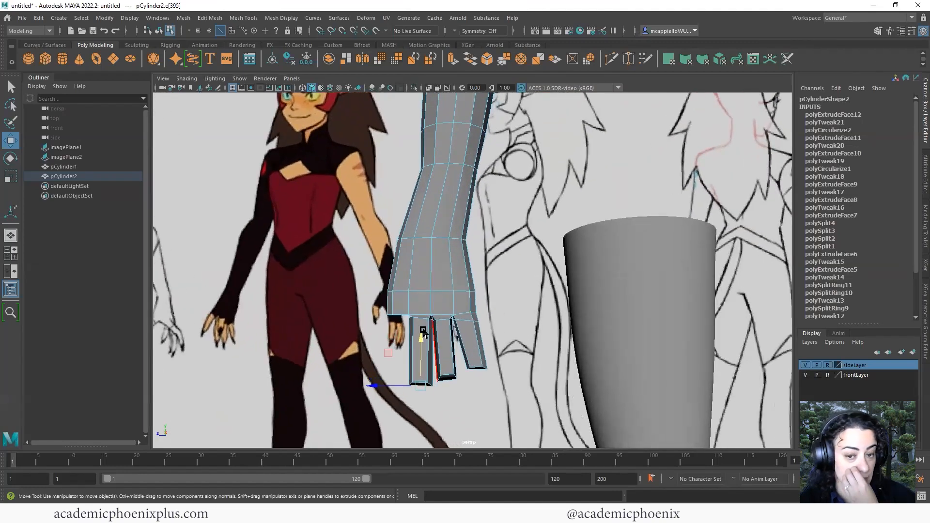
key(space)
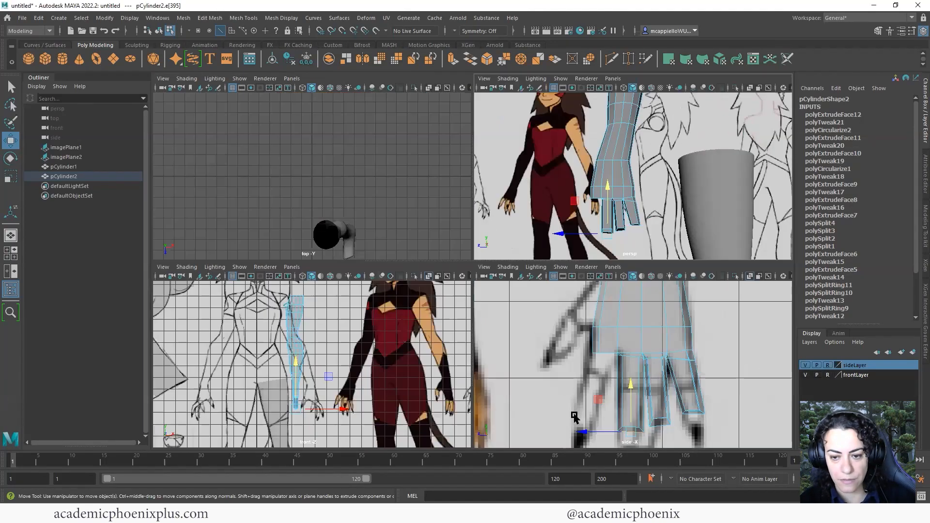
key(space)
scroll(475, 326, up, 2)
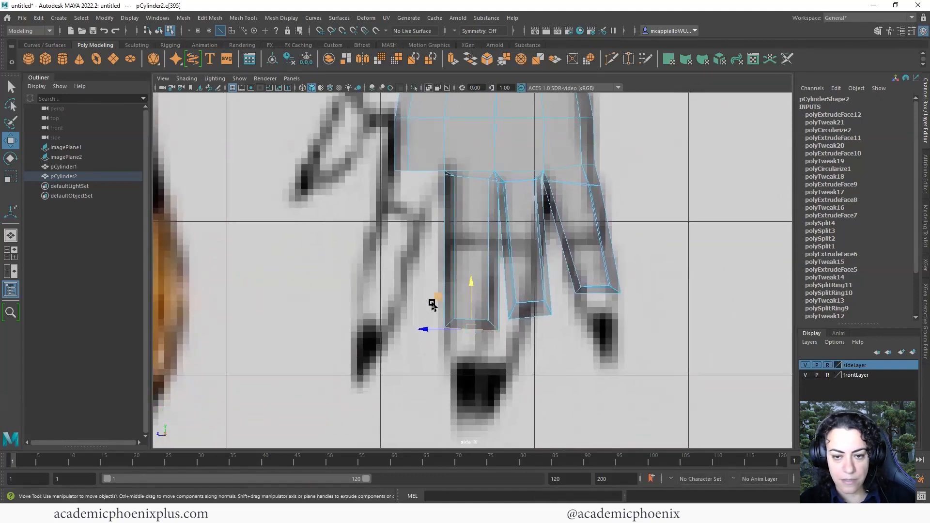
Lengthen the left fingertip and lower the right fingertip vertices to match the side-view sketch
right_drag(467, 261, 427, 264)
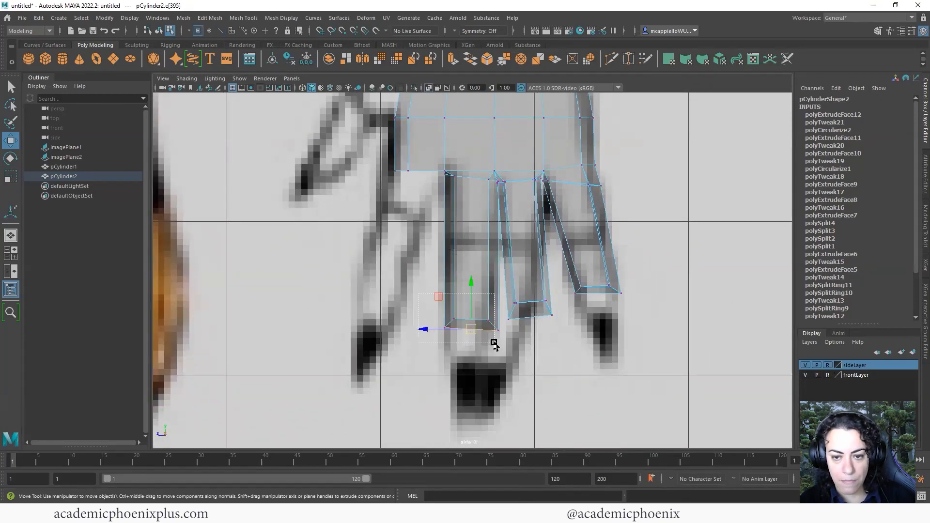
drag(500, 350, 466, 385)
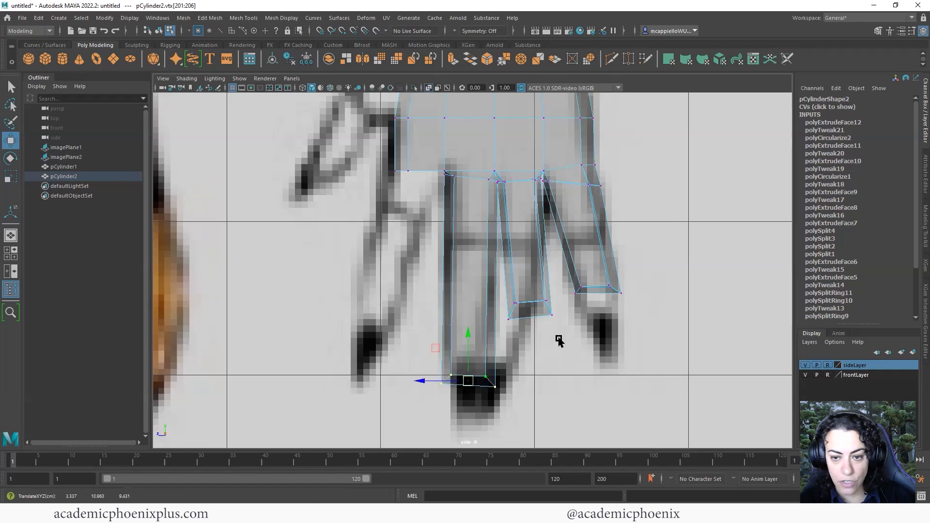
drag(564, 337, 522, 366)
drag(652, 323, 547, 275)
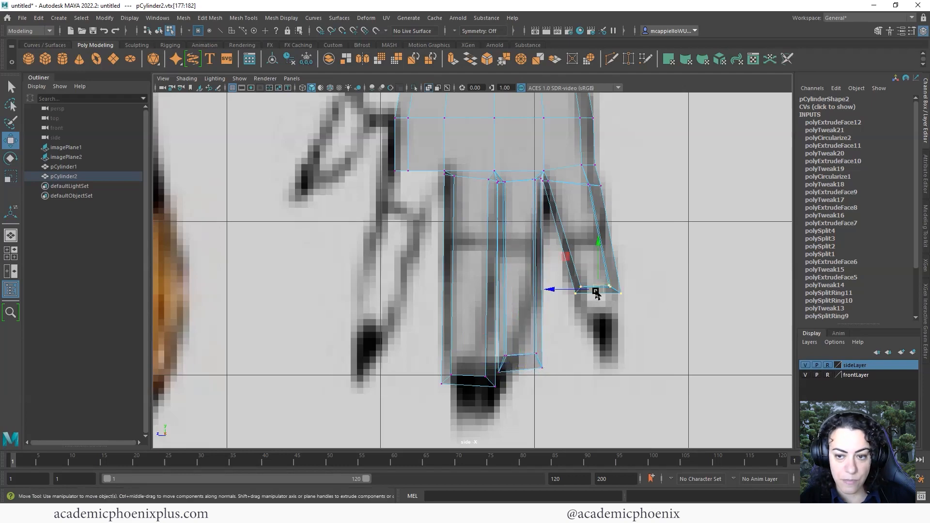
drag(596, 293, 599, 310)
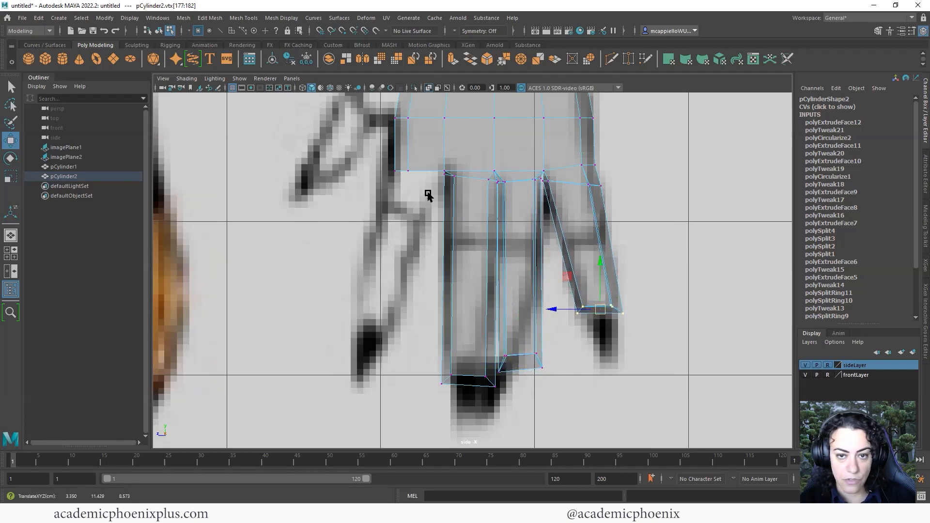
key(space)
key(space)
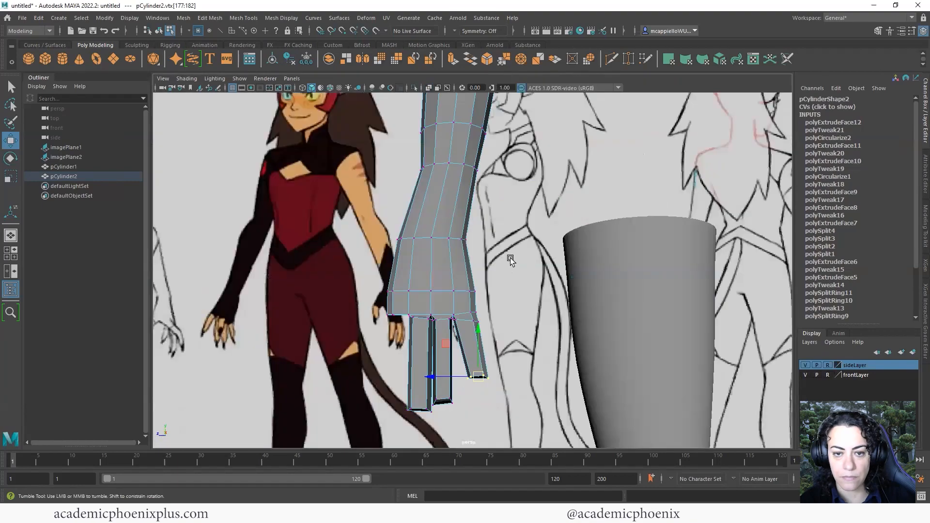
alt+drag(510, 258, 515, 223)
Extrude the two side faces of the hand and circularize them
right_click(515, 223)
click(506, 245)
click(509, 247)
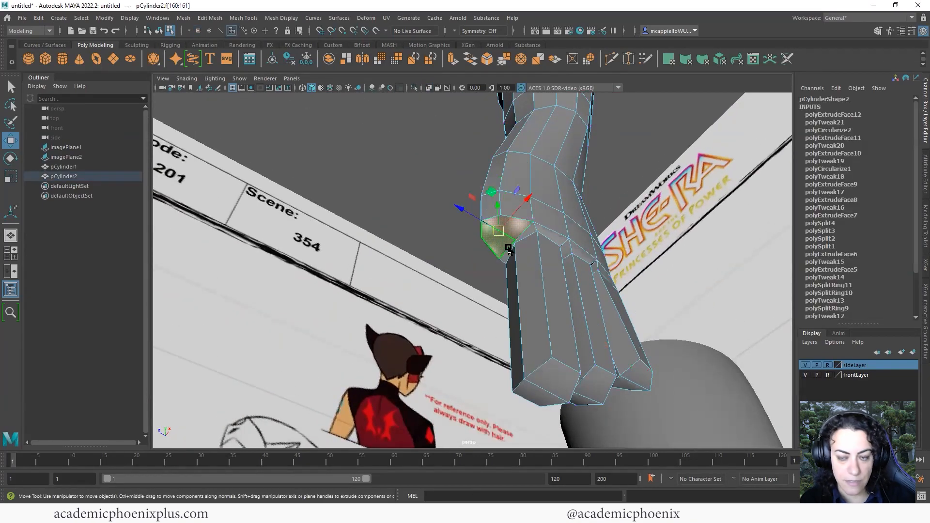
key(ctrl+e)
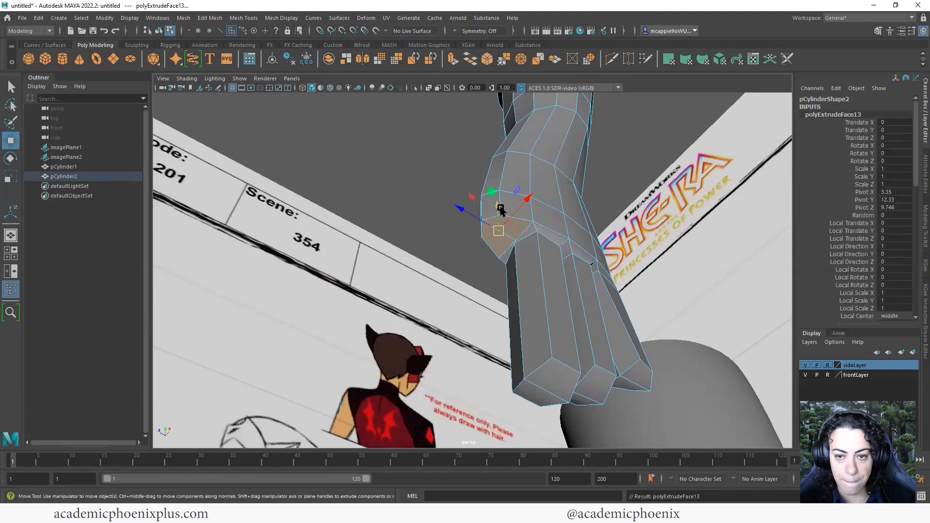
drag(500, 209, 496, 210)
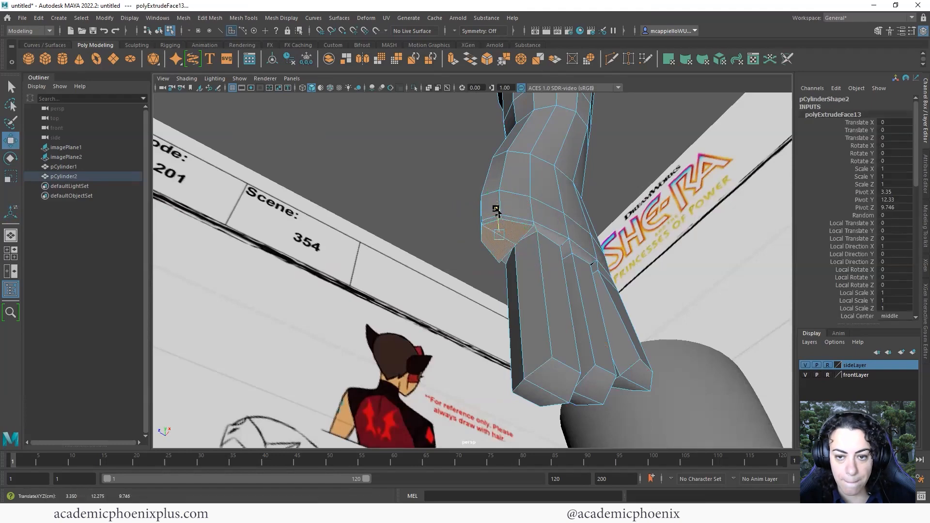
click(589, 59)
alt+drag(525, 233, 492, 205)
right_drag(492, 206, 492, 180)
Narrow an edge of the new extrusion and flatten its two end faces vertically
click(460, 258)
key(r)
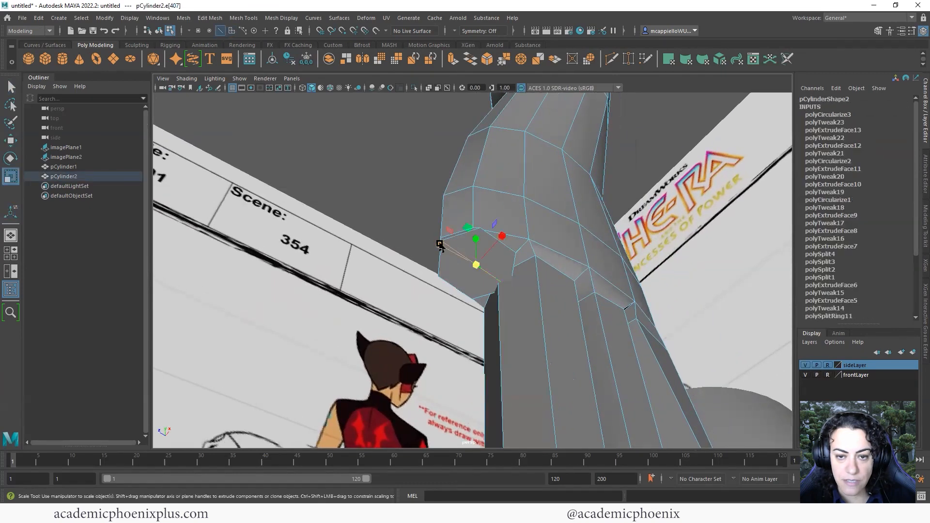
drag(440, 244, 448, 248)
alt+drag(522, 262, 459, 347)
right_drag(458, 246, 456, 275)
click(450, 330)
shift+click(441, 362)
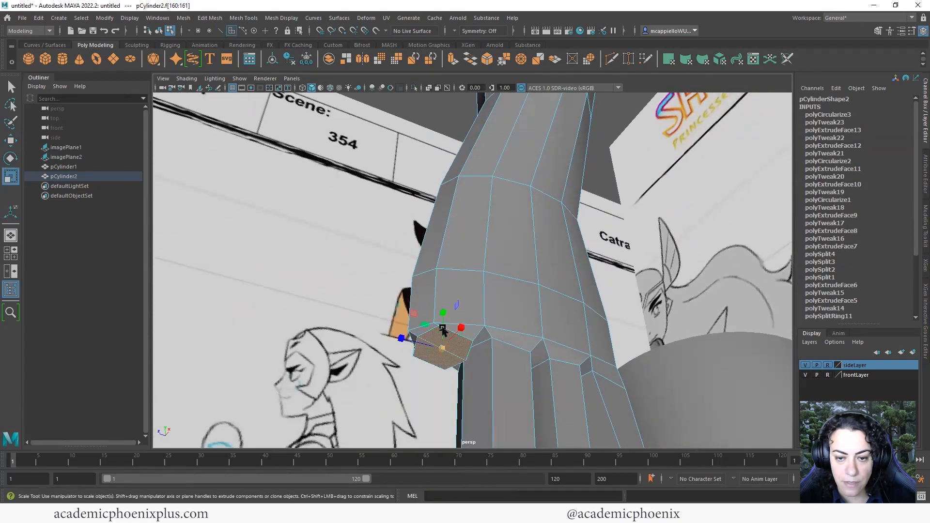
drag(443, 306, 442, 354)
Extrude the thumb and pull it down to Local Translate Z 1.038, Y 0.335 in four views
key(ctrl+e)
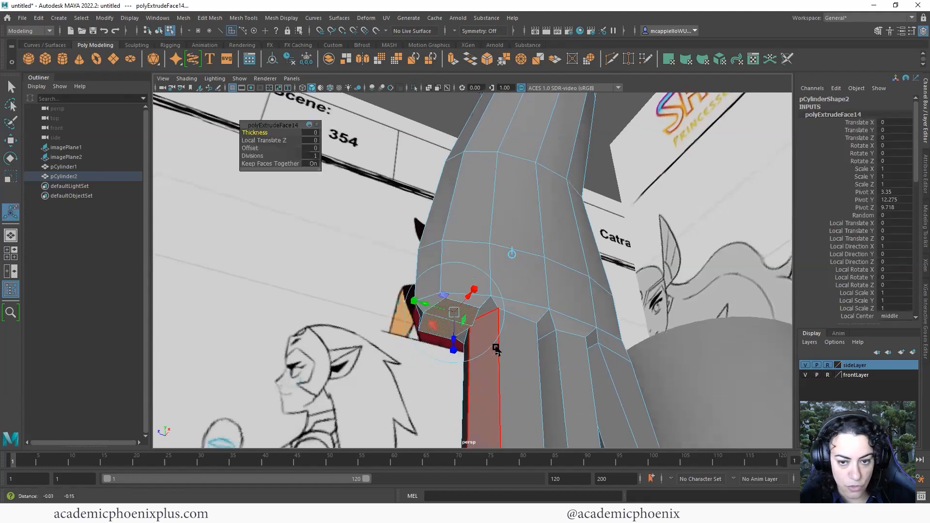
key(space)
drag(608, 350, 580, 400)
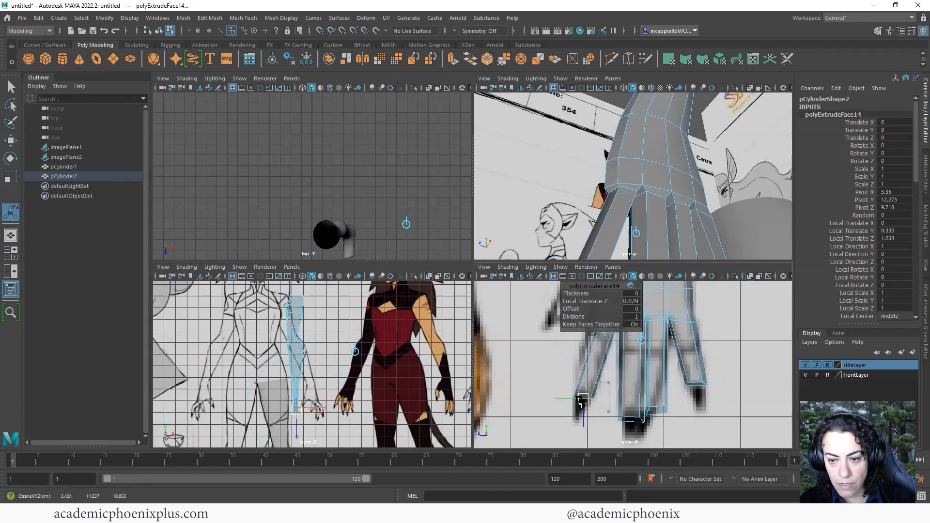
drag(595, 290, 521, 303)
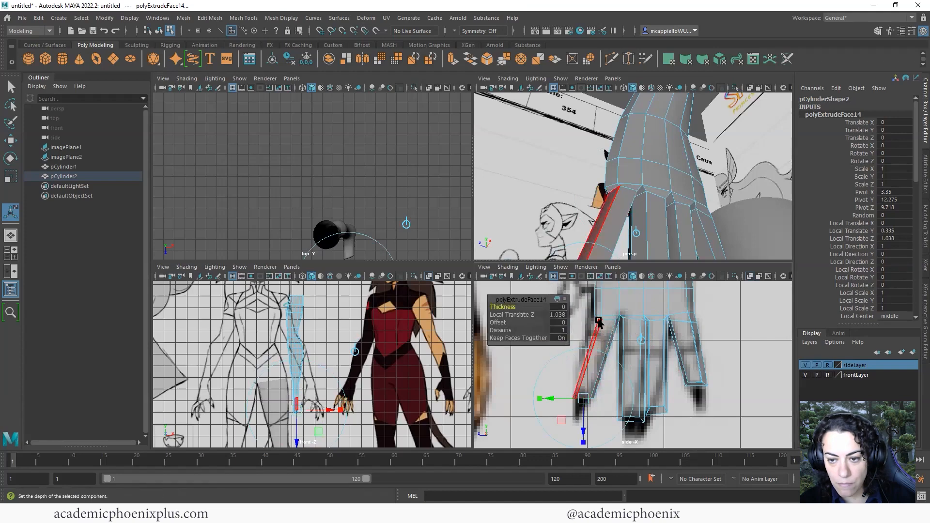
Zoom the side view onto the hand and select a vertex at the thumb base
right_drag(601, 246, 554, 247)
alt+right_drag(618, 322, 679, 339)
alt+middle_drag(608, 334, 575, 365)
alt+right_drag(572, 338, 612, 341)
alt+middle_drag(613, 342, 620, 379)
click(555, 356)
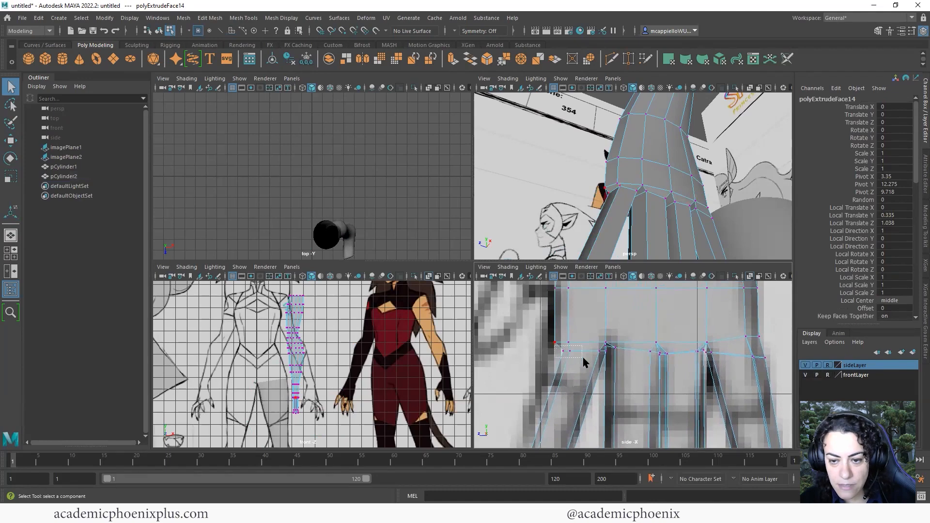
In the side view, move the first knuckle vertices down and left to match the reference
key(w)
drag(583, 358, 551, 338)
alt+middle_drag(606, 355, 565, 342)
drag(580, 345, 580, 346)
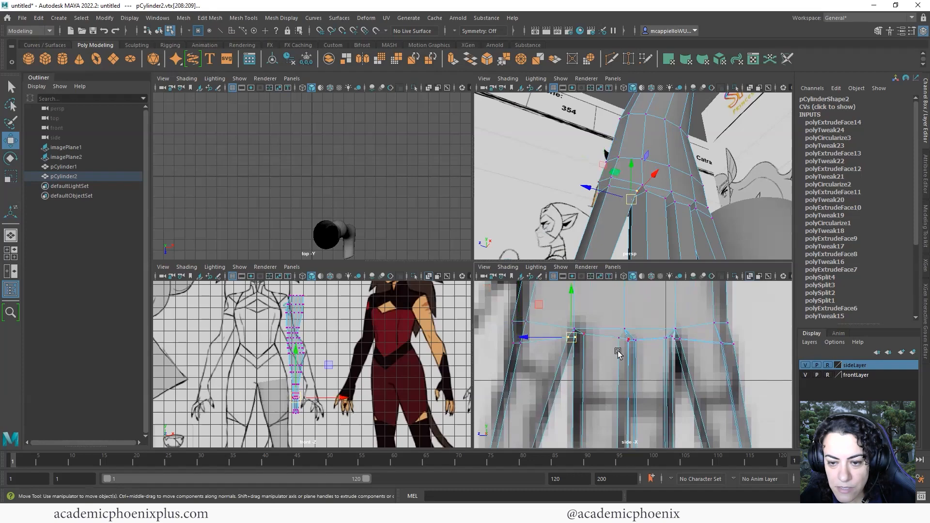
scroll(617, 352, up, 5)
alt+middle_drag(577, 344, 597, 363)
drag(543, 335, 553, 334)
Lower and nudge each remaining knuckle vertex along the hand to follow the sketch
click(555, 331)
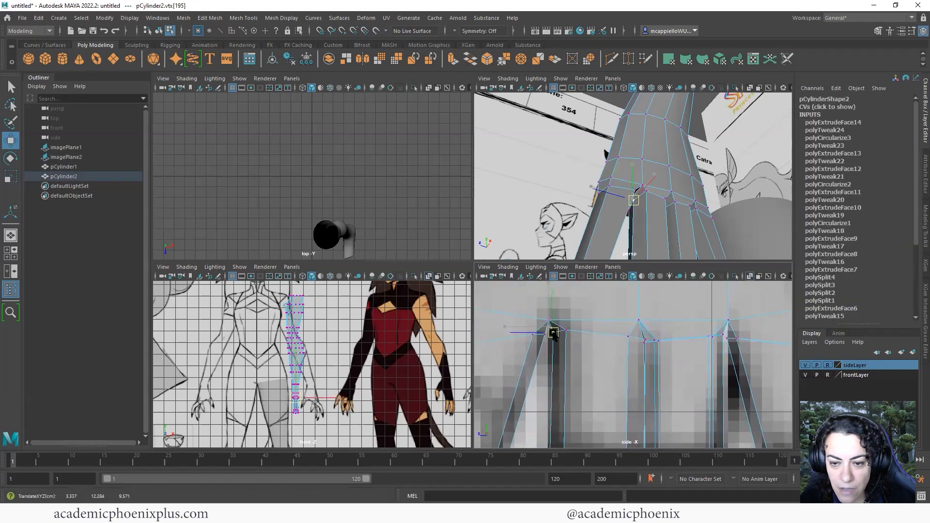
alt+middle_drag(633, 357, 616, 360)
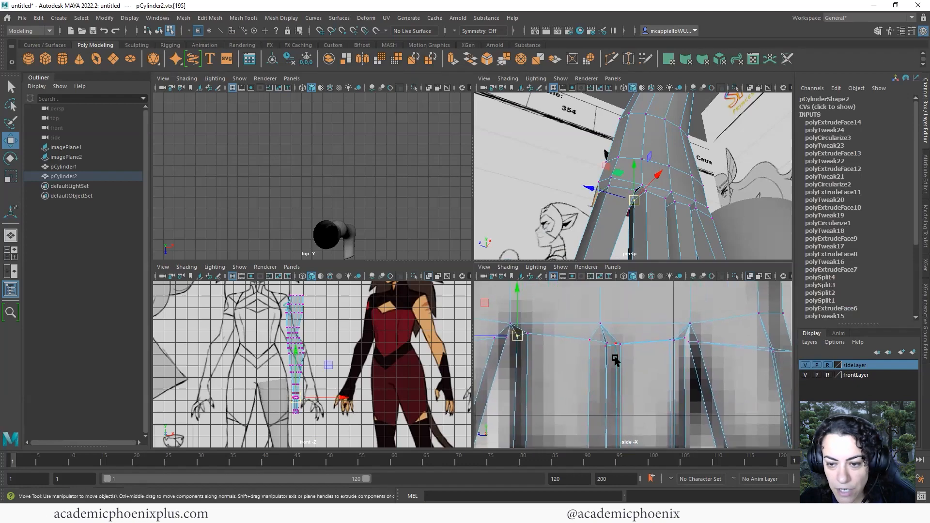
click(608, 343)
drag(607, 343, 608, 346)
click(609, 345)
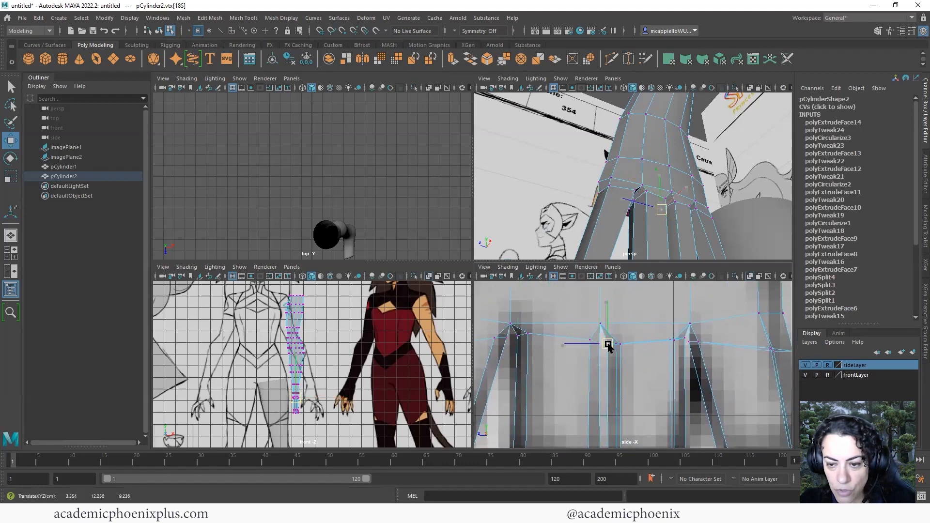
alt+middle_drag(672, 354, 655, 354)
click(649, 344)
drag(649, 344, 657, 349)
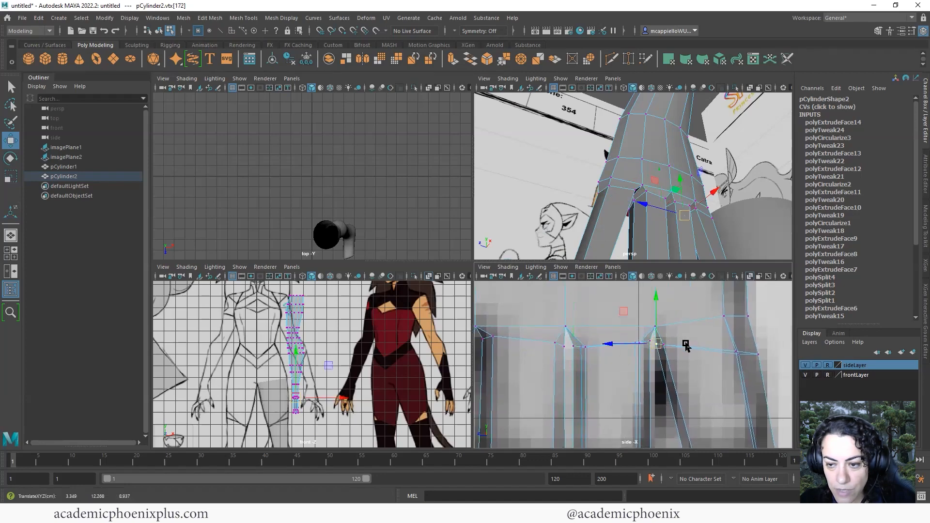
scroll(686, 345, down, 6)
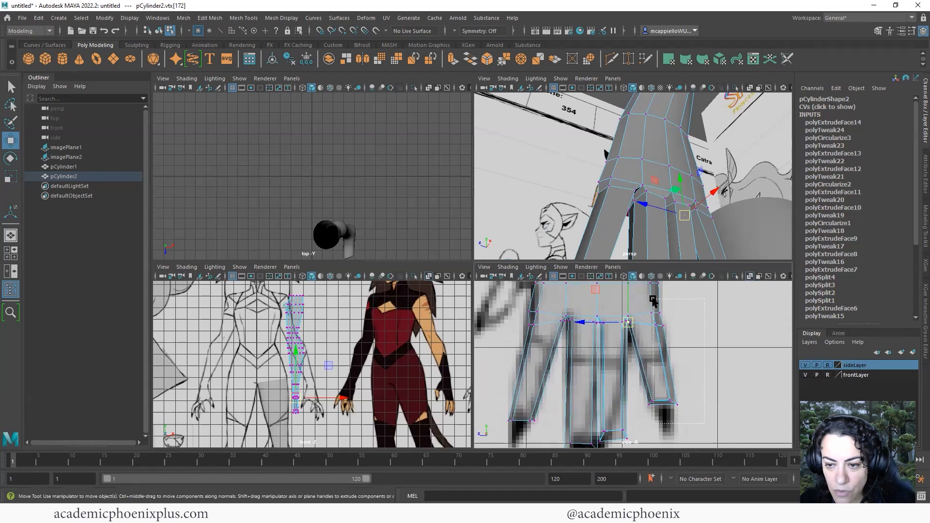
Shift the fingertip and far-finger vertices, including the right finger's, left to match the sketch
drag(653, 301, 655, 303)
scroll(708, 354, up, 2)
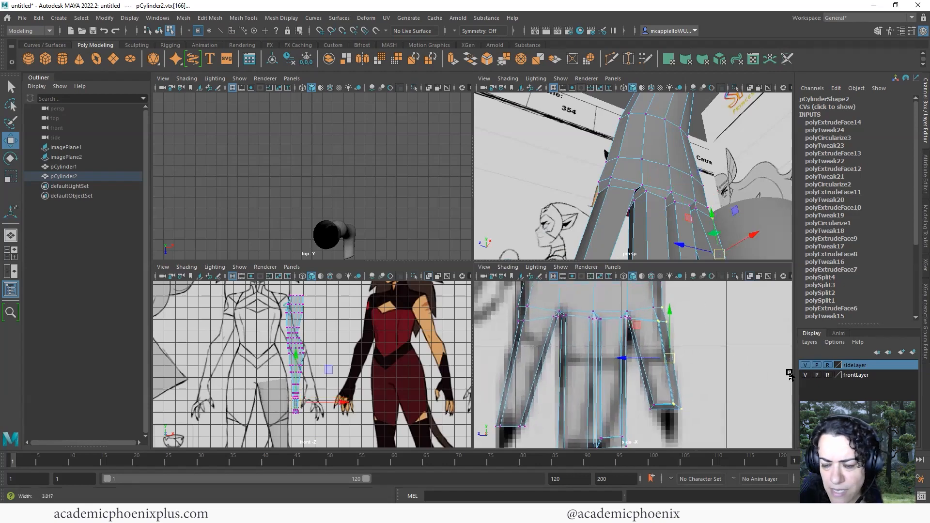
drag(668, 420, 669, 421)
alt+middle_drag(635, 377, 630, 409)
drag(622, 343, 626, 354)
scroll(722, 348, up, 3)
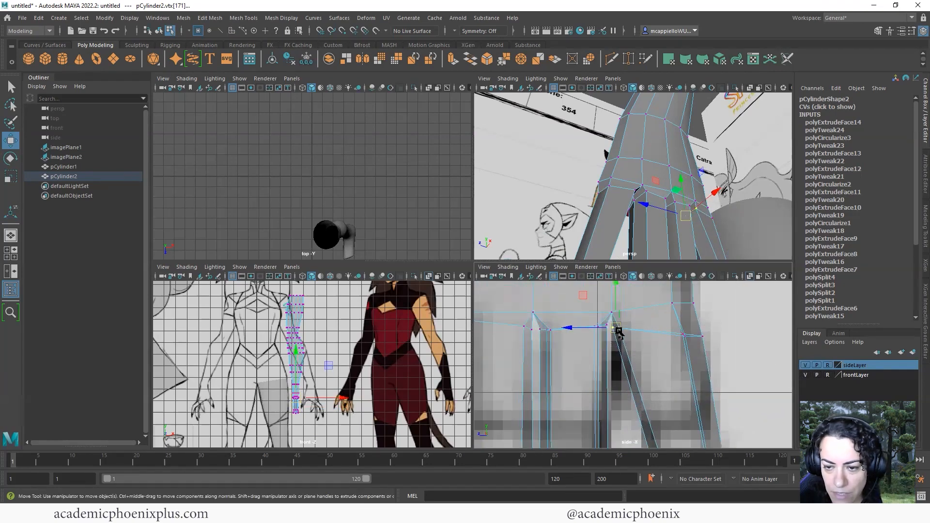
shift+click(625, 328)
alt+middle_drag(672, 338, 640, 364)
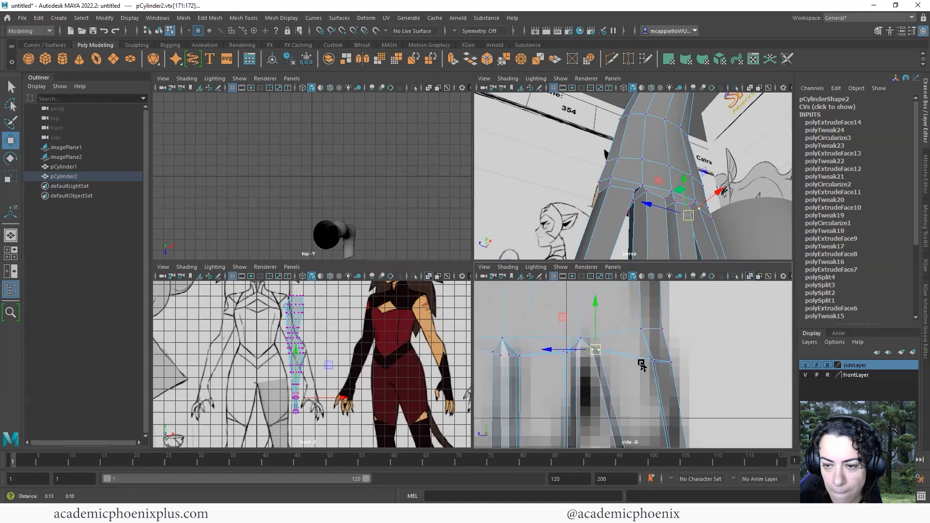
drag(631, 346, 647, 366)
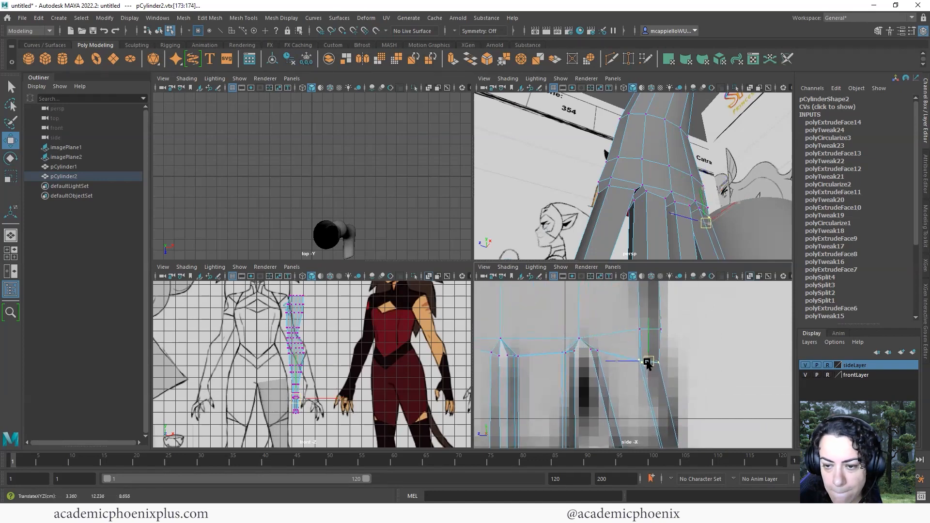
drag(692, 341, 641, 328)
alt+middle_drag(649, 349, 724, 341)
alt+right_drag(724, 341, 611, 347)
In the enlarged perspective view, scale the arm's lower vertex ring in X to narrow it
key(space)
alt+drag(490, 329, 629, 301)
alt+middle_drag(630, 300, 616, 259)
alt+drag(616, 258, 552, 276)
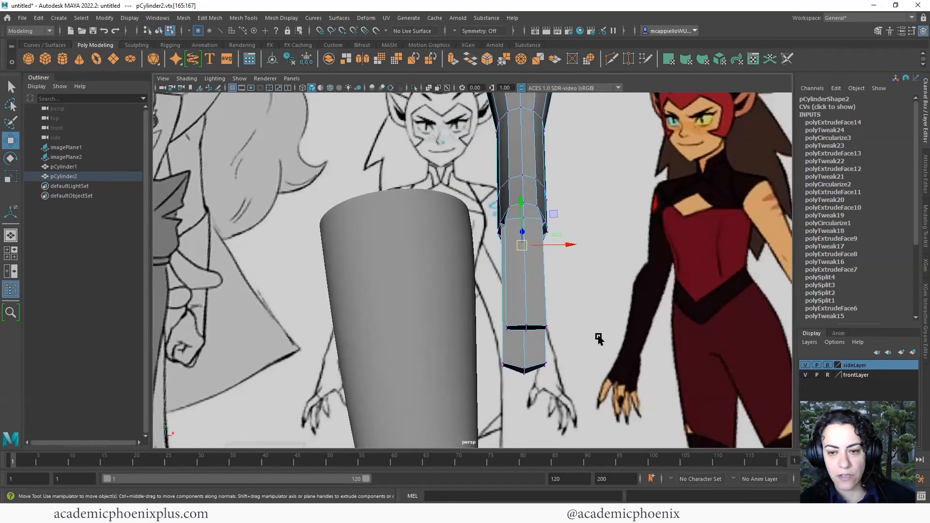
alt+drag(599, 339, 468, 313)
drag(603, 303, 487, 385)
key(r)
drag(559, 347, 475, 380)
Move the ring fingertip and thumb tip vertices to line up with the sketch
drag(476, 381, 455, 359)
key(w)
drag(439, 398, 410, 366)
drag(326, 332, 390, 314)
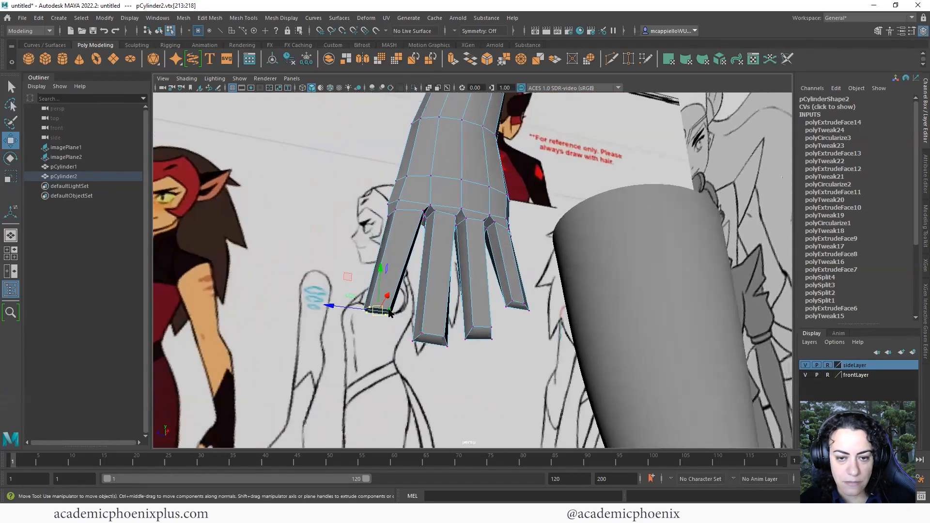
In edge mode, select the thumb's tip edge and lower it slightly
right_drag(393, 250, 390, 217)
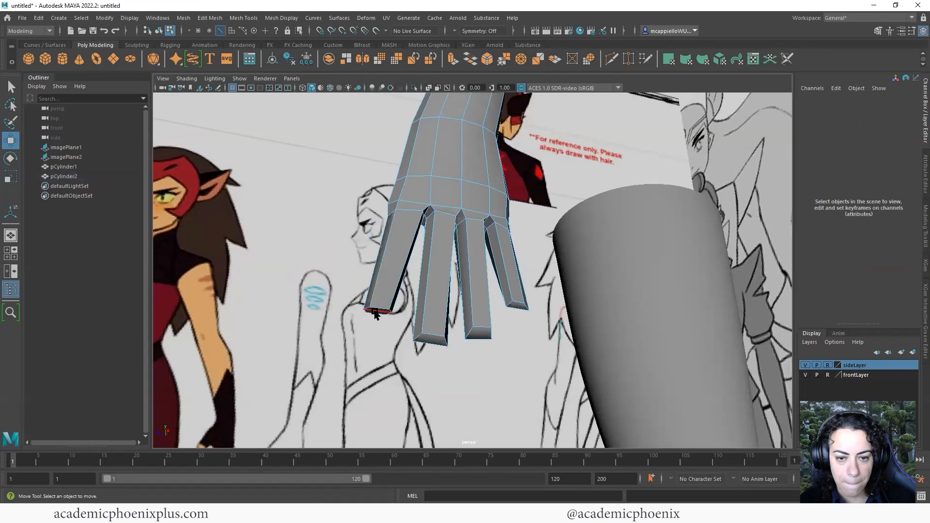
click(376, 312)
click(388, 338)
click(378, 311)
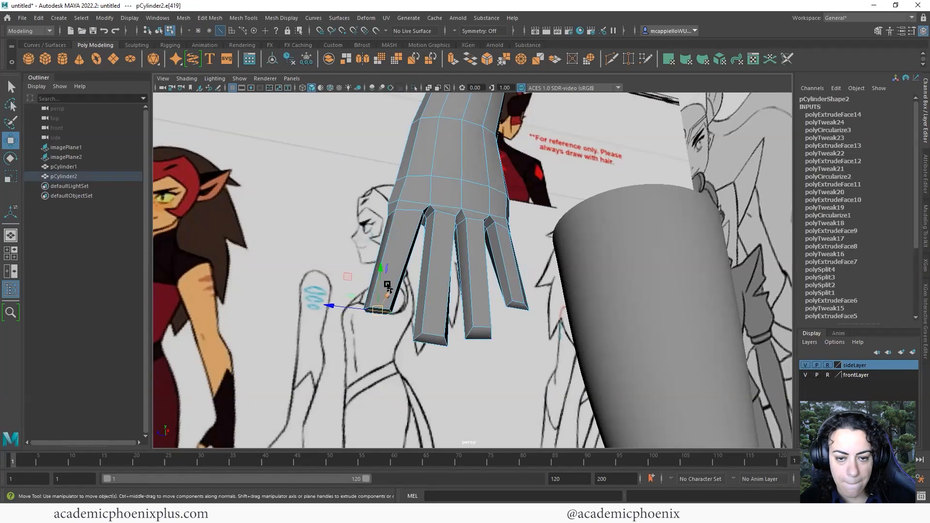
drag(379, 269, 459, 324)
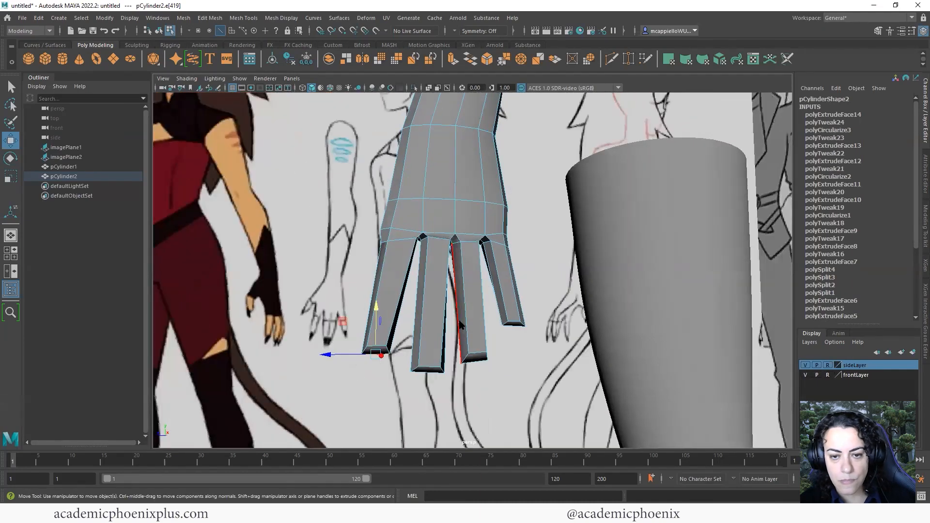
Return to object mode, toggle smooth preview on and off (3, then 1), and frame the hand
right_drag(459, 324, 498, 294)
alt+right_drag(498, 294, 338, 255)
key(3)
key(1)
alt+drag(463, 311, 417, 303)
alt+right_drag(438, 266, 505, 306)
alt+middle_drag(501, 308, 507, 289)
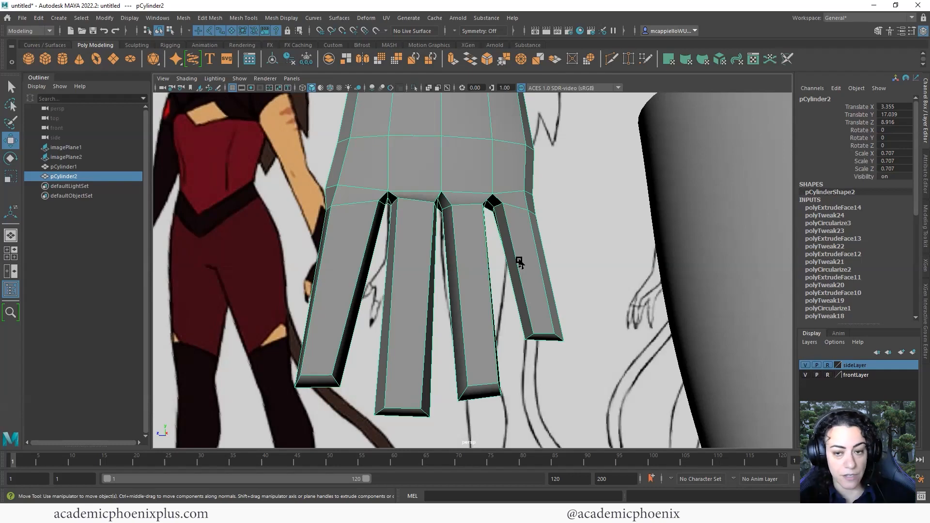
Show all four views and pick the Insert Edge Loop Tool
key(space)
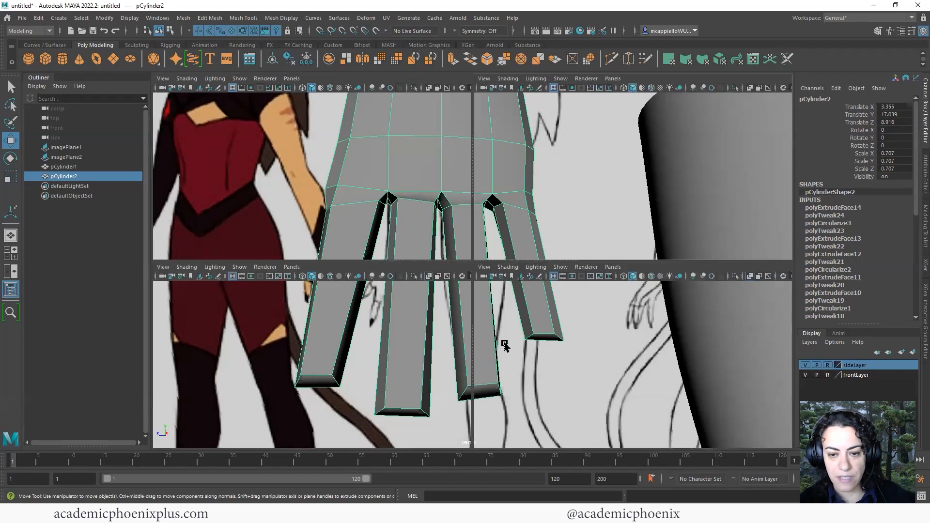
scroll(655, 335, up, 5)
scroll(654, 336, up, 4)
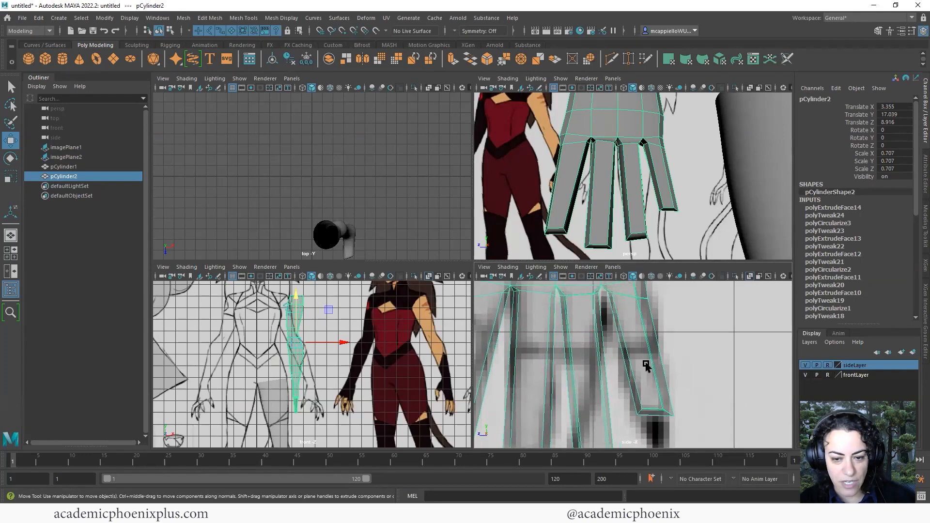
scroll(642, 369, up, 4)
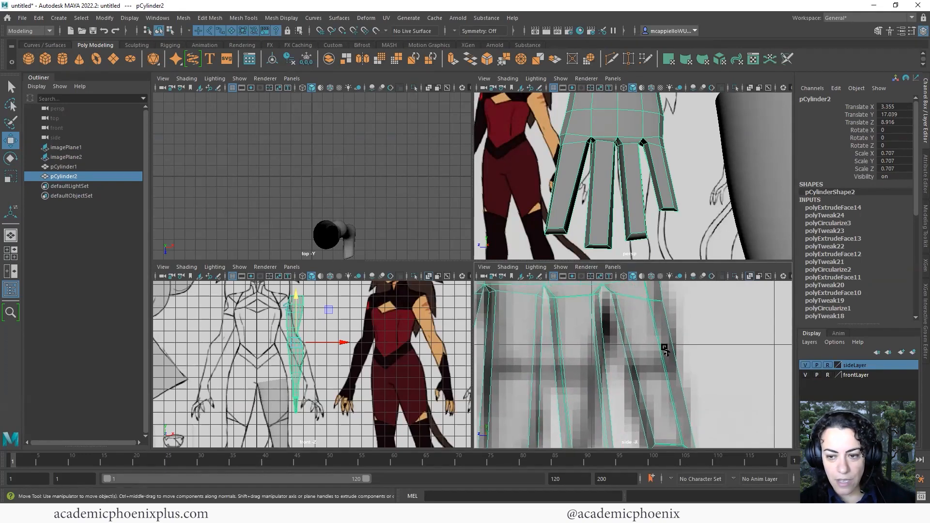
shift+right_drag(656, 344, 648, 334)
In the enlarged side view, add three edge loops at each of the right finger's two joints
key(space)
scroll(605, 289, down, 5)
scroll(606, 284, up, 5)
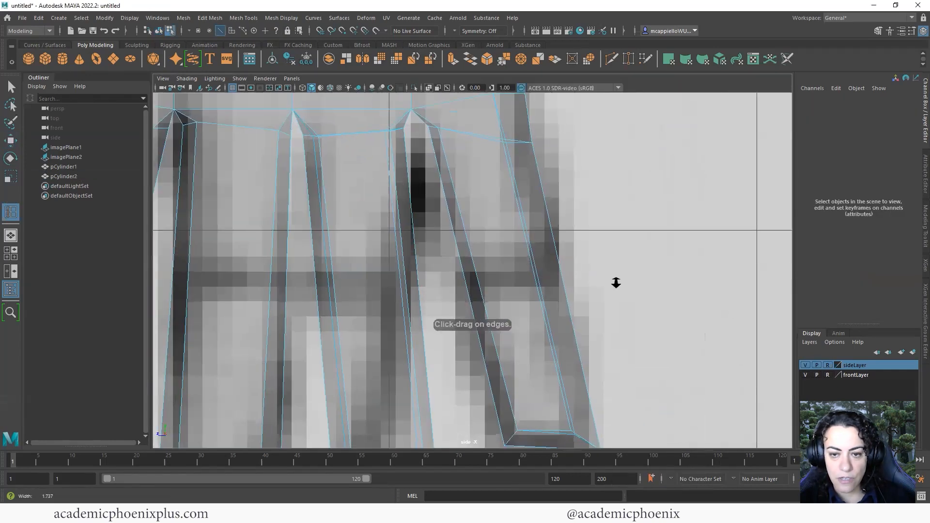
scroll(572, 272, down, 2)
scroll(510, 248, down, 2)
click(502, 236)
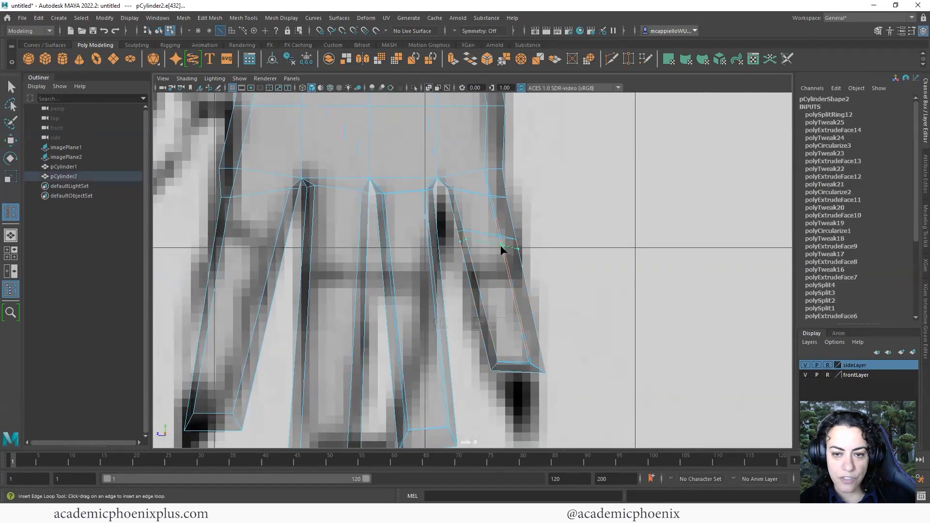
click(503, 247)
click(507, 255)
click(519, 306)
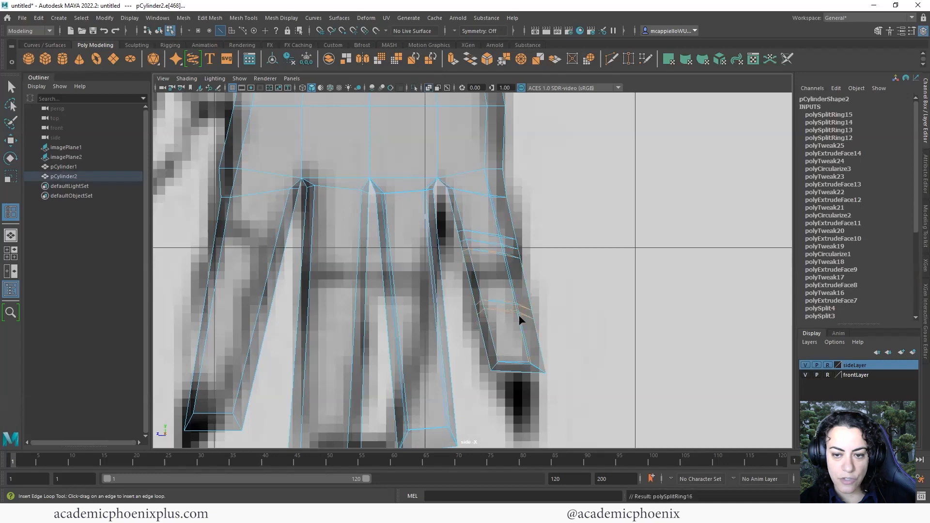
click(517, 318)
click(512, 325)
Add three edge loops at each of the middle finger's joints, undoing the last stray loop
click(430, 254)
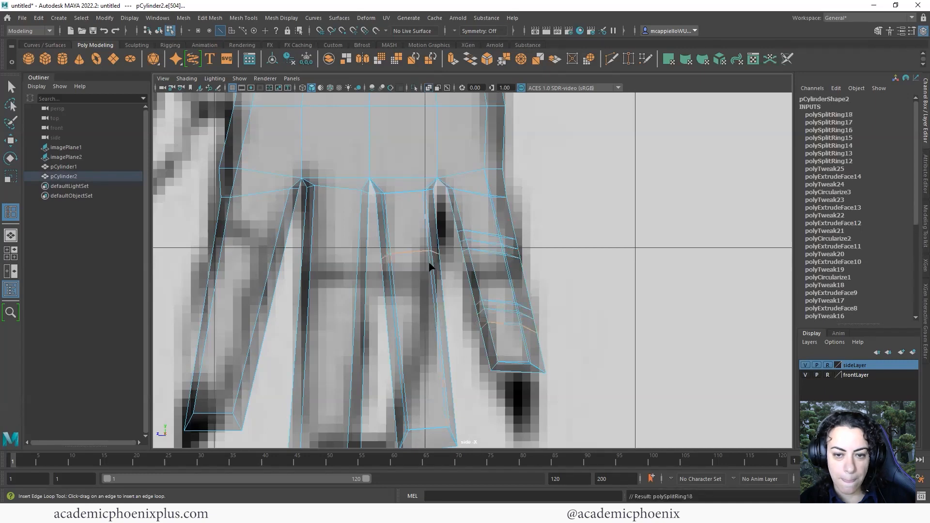
click(430, 266)
click(430, 276)
alt+middle_drag(459, 356, 456, 317)
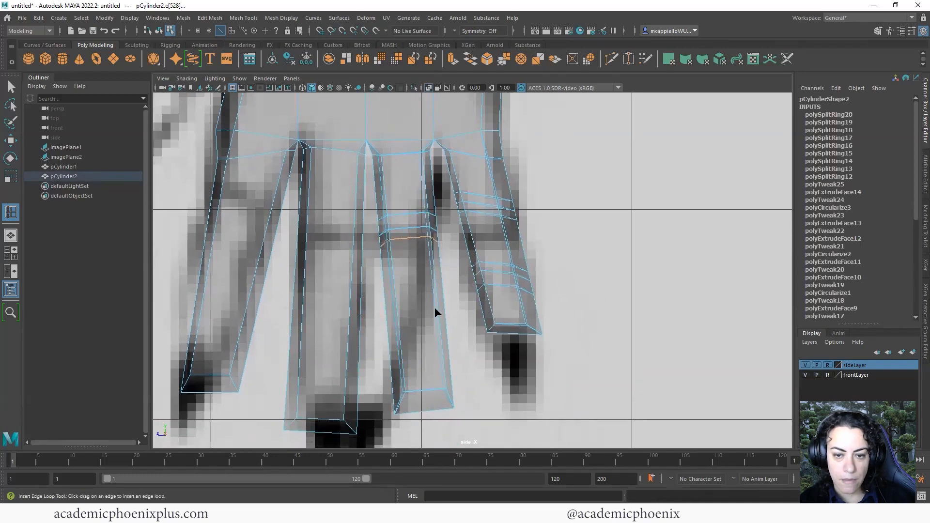
click(437, 313)
click(439, 328)
click(442, 345)
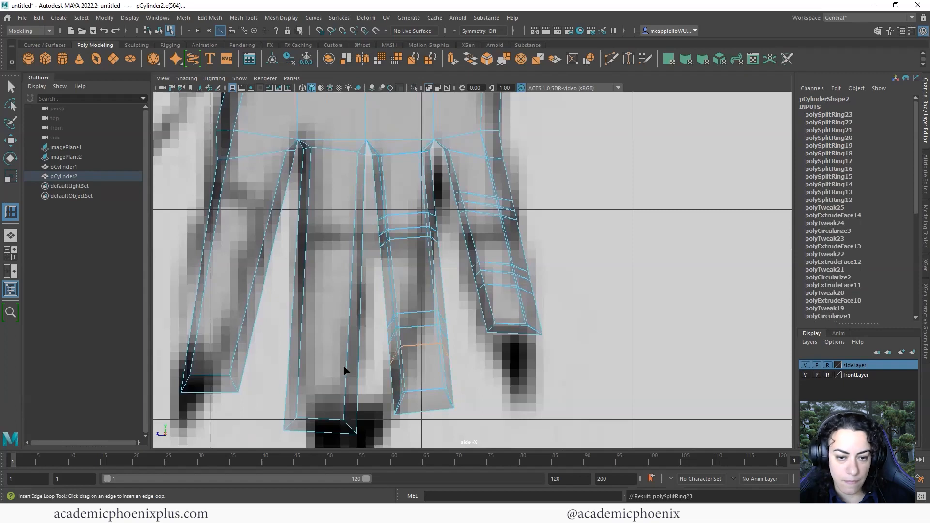
key(ctrl+z)
Add three edge loops at each of two joints on the left finger
click(349, 344)
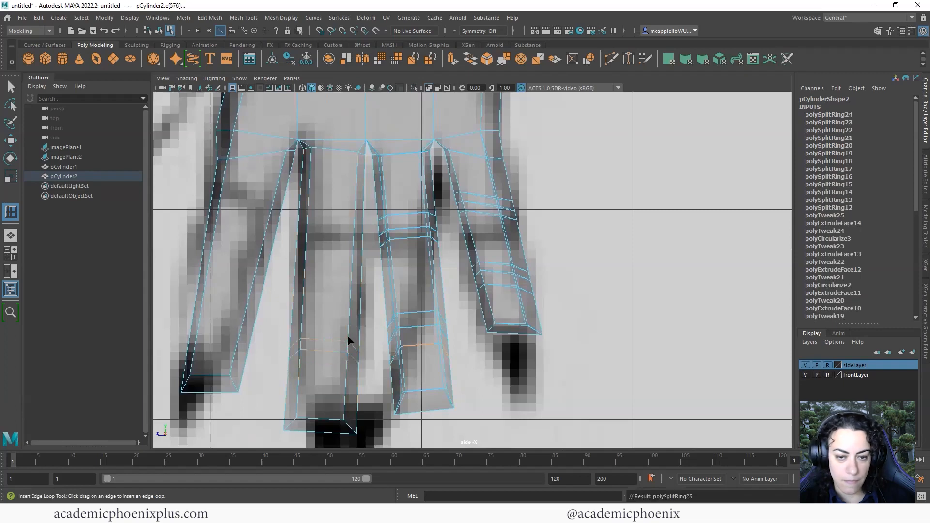
click(349, 338)
click(350, 333)
click(352, 254)
click(353, 245)
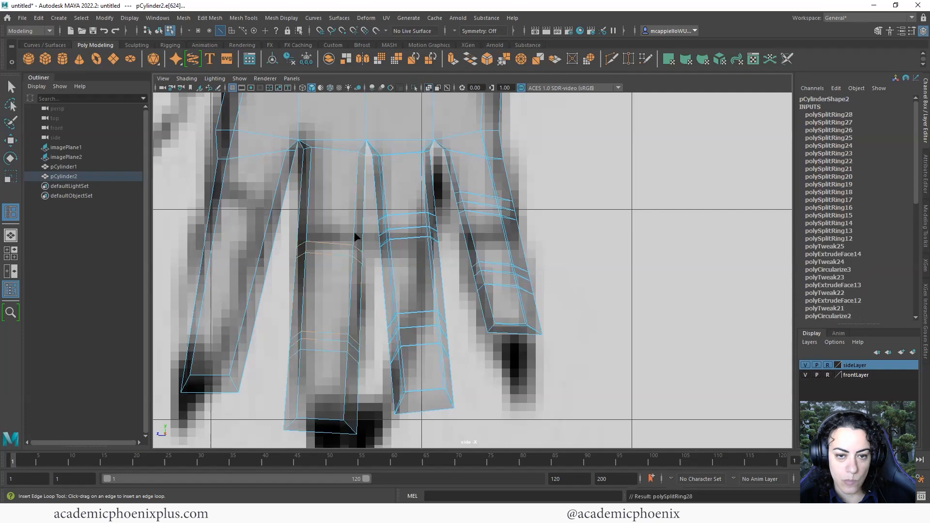
click(353, 235)
Add three upper and two lower edge loops on the leftmost finger, then return to four views
alt+middle_drag(355, 257, 423, 286)
click(338, 245)
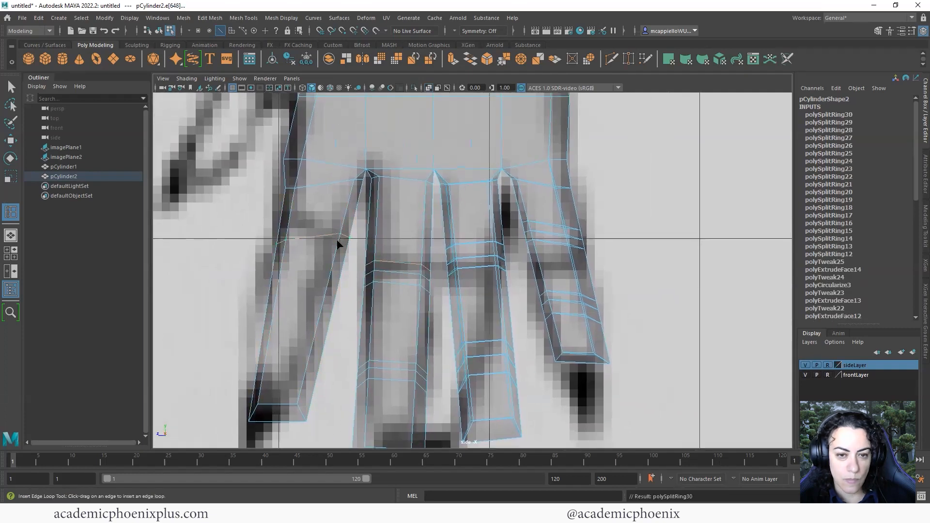
click(336, 251)
click(333, 257)
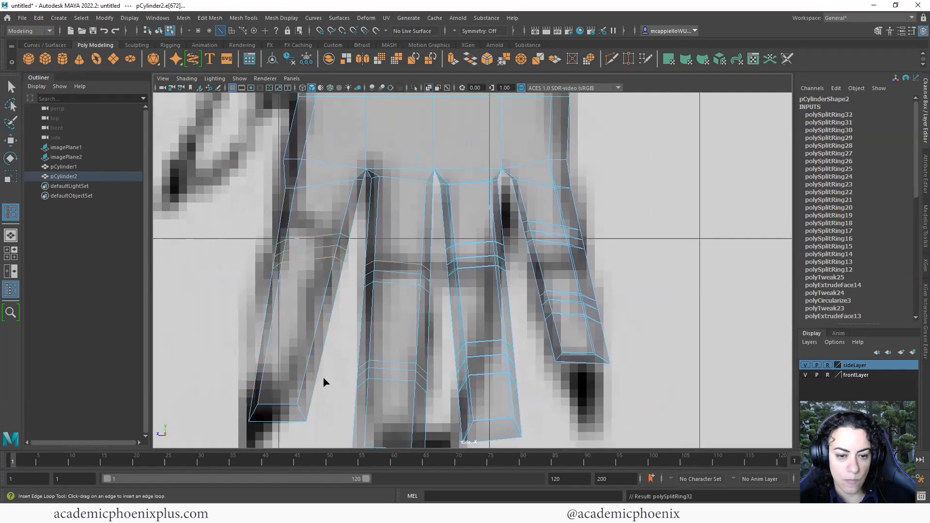
click(313, 350)
click(314, 343)
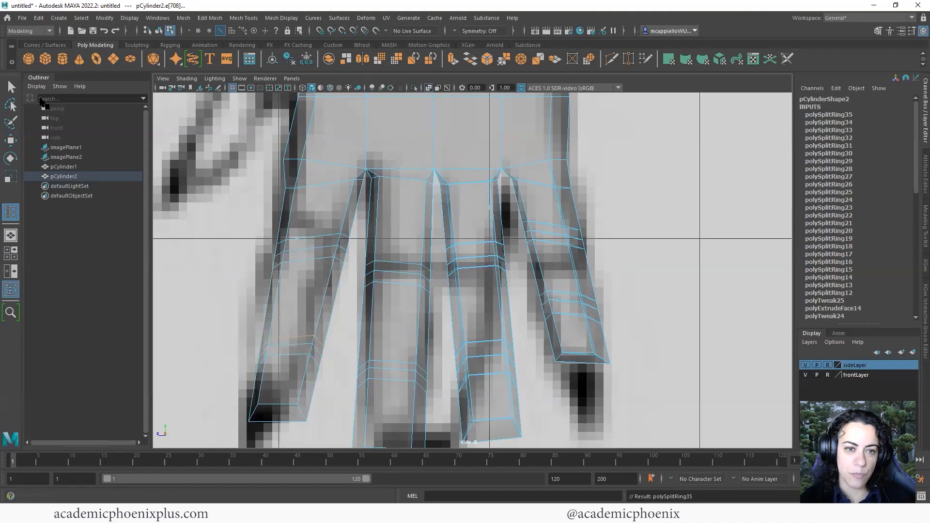
key(space)
key(space)
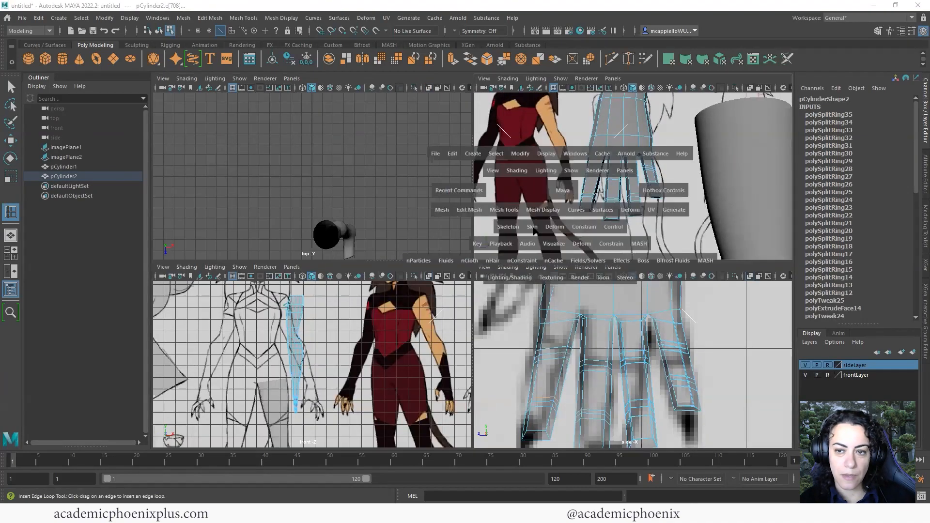
Orbit around the hand to inspect the fingertip vertices, then go back to four views
alt+drag(561, 196, 588, 357)
alt+right_drag(588, 357, 543, 316)
alt+drag(533, 328, 557, 352)
right_drag(532, 248, 485, 249)
alt+drag(518, 287, 555, 362)
key(F8)
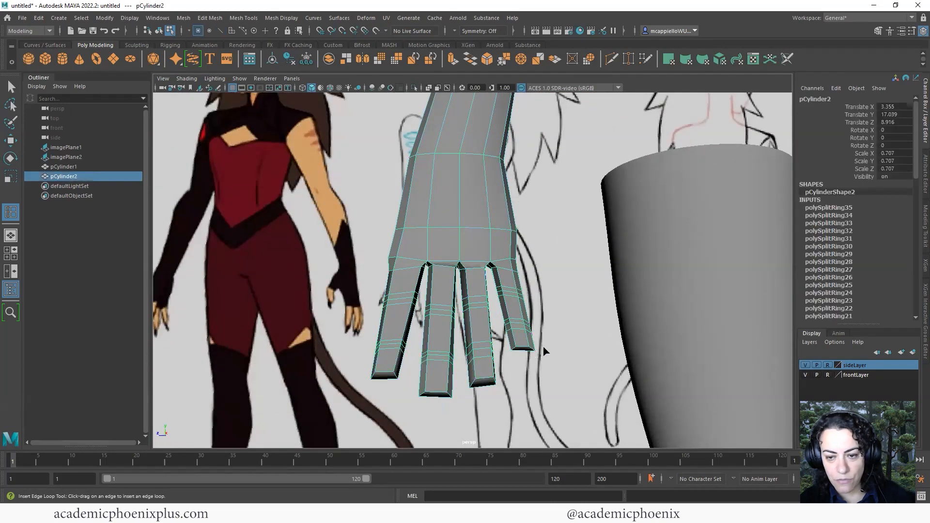
key(w)
right_drag(523, 243, 482, 243)
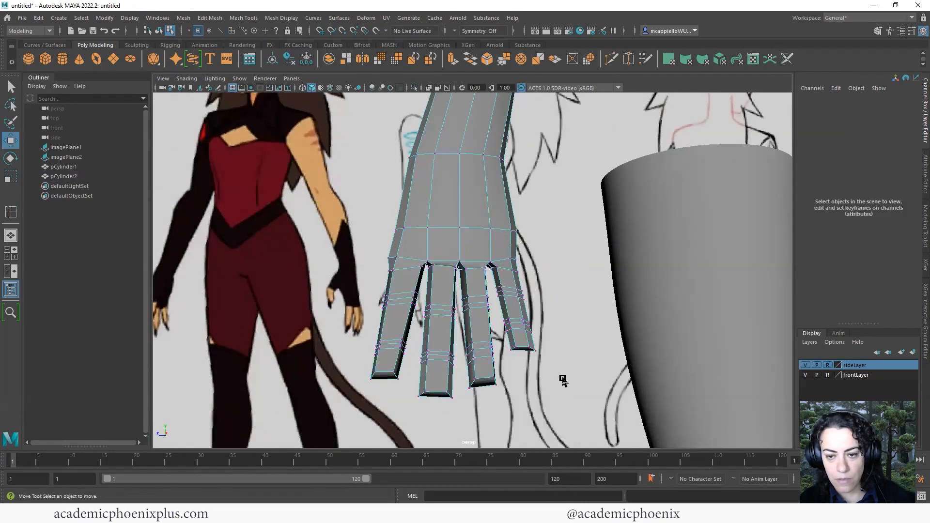
drag(528, 340, 529, 340)
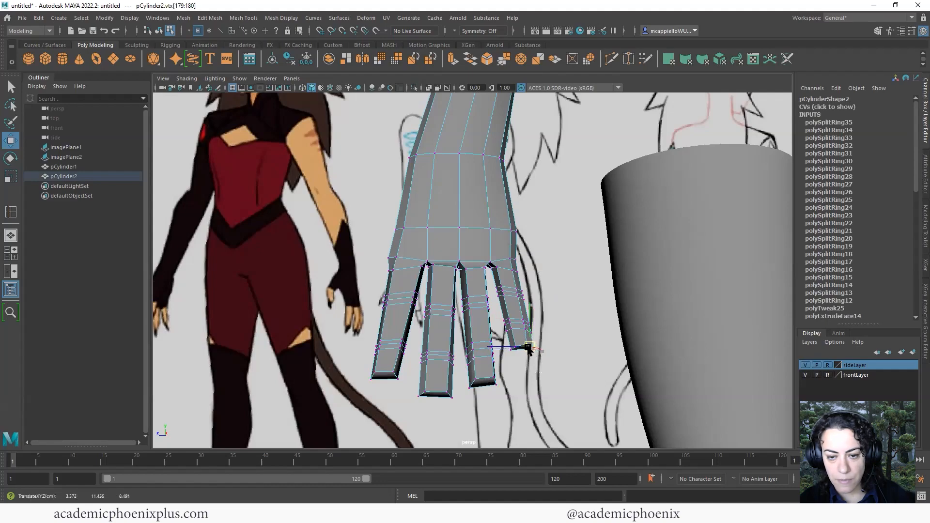
right_drag(501, 296, 544, 233)
alt+drag(544, 233, 482, 259)
key(space)
scroll(564, 324, up, 5)
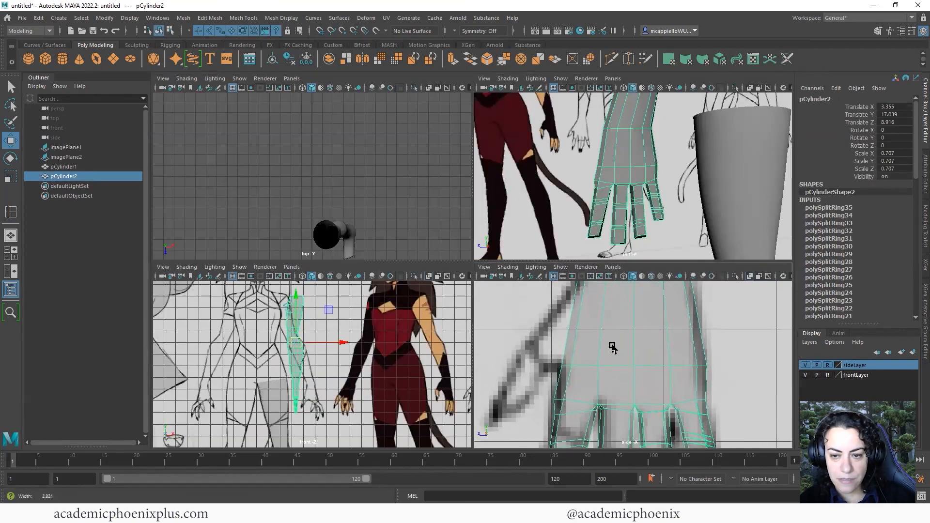
In face mode, select the two side faces where the thumb will sprout
right_drag(571, 327, 572, 274)
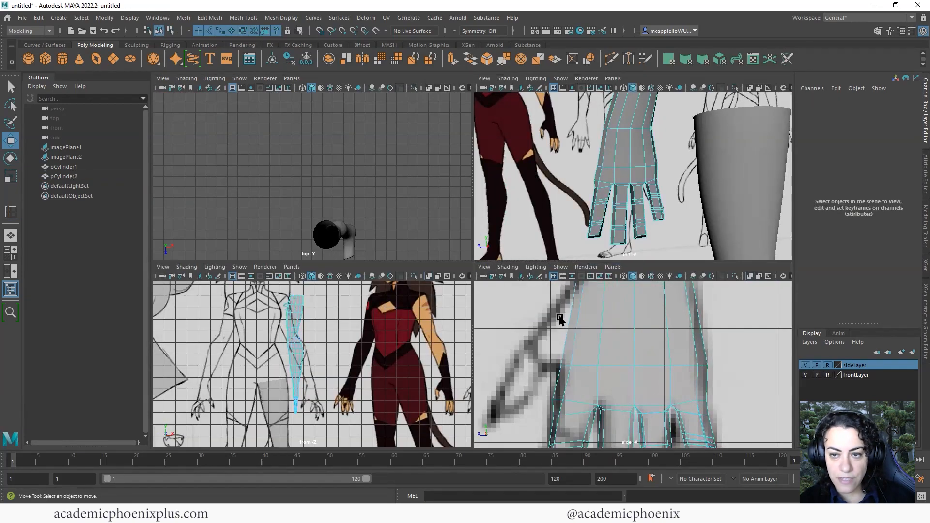
drag(573, 321, 573, 322)
alt+drag(609, 175, 670, 154)
key(space)
alt+drag(604, 245, 582, 274)
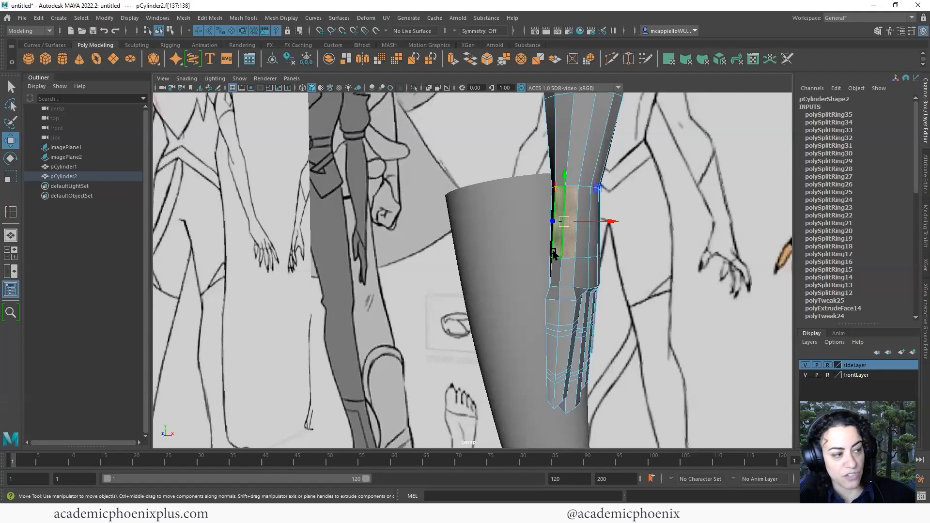
In the maximised side view, extrude the side faces, pull them outward and squash them thin
key(space)
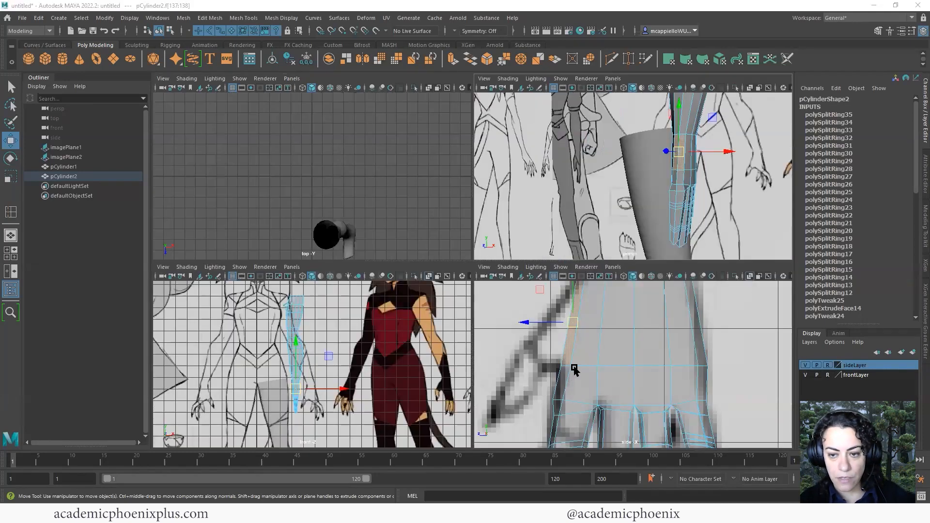
key(space)
scroll(537, 299, down, 8)
alt+middle_drag(604, 309, 621, 317)
scroll(600, 319, up, 2)
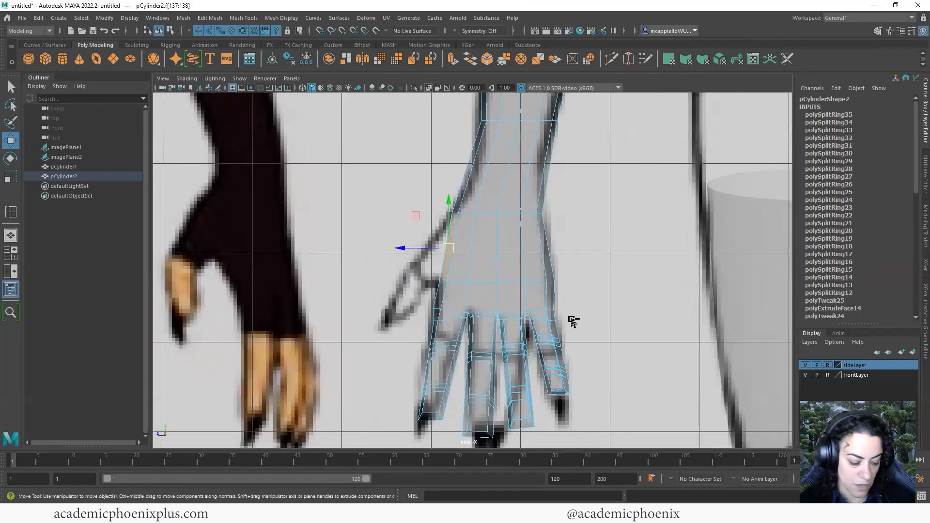
key(ctrl+e)
key(w)
drag(444, 253, 417, 250)
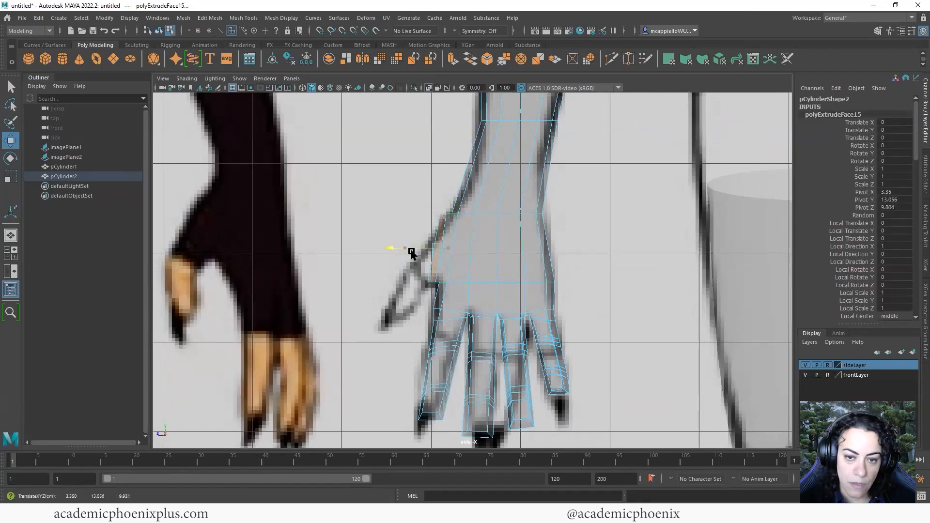
key(e)
key(r)
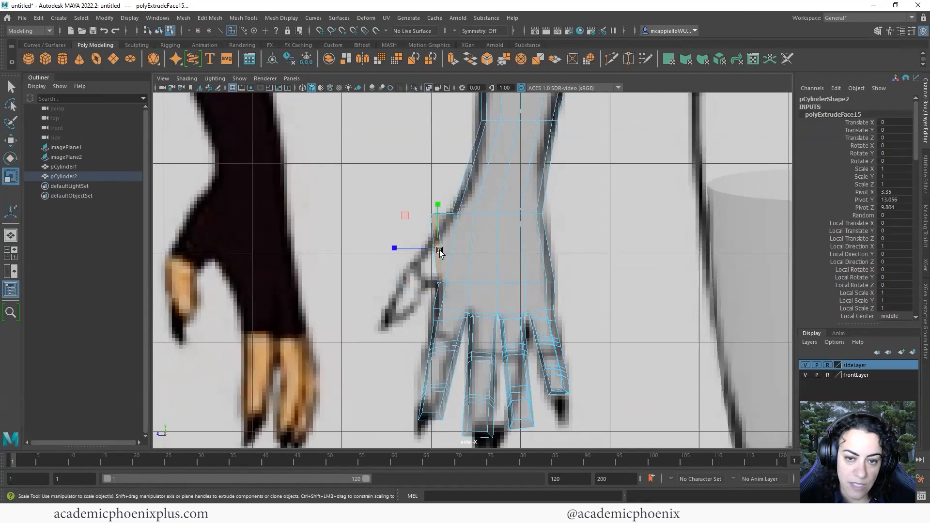
key(w)
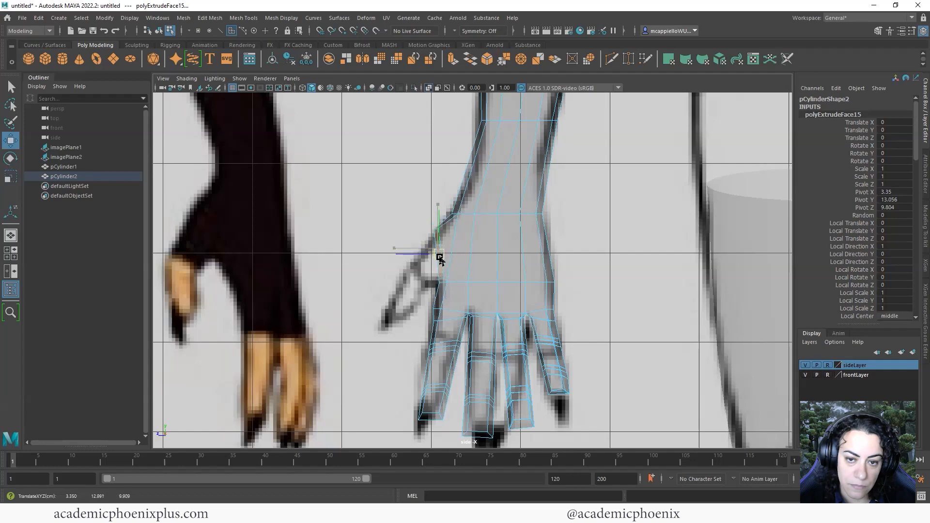
scroll(525, 287, up, 3)
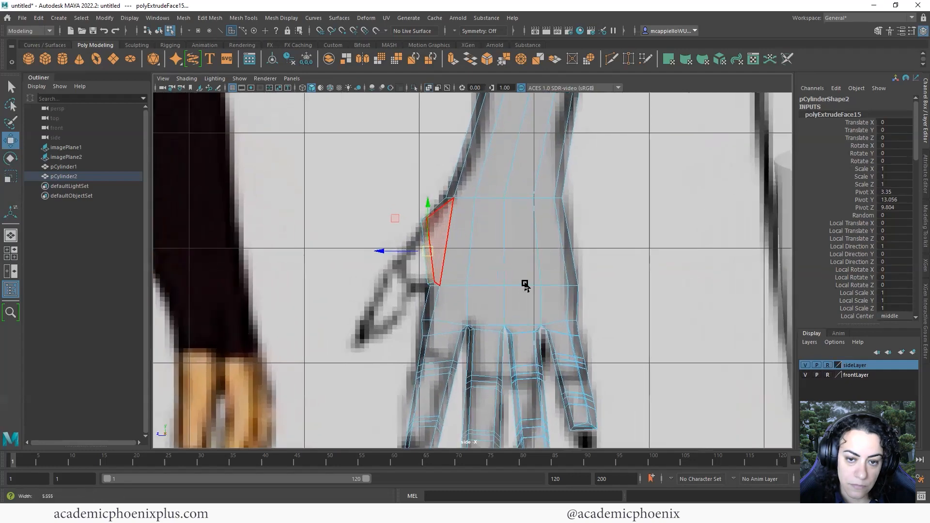
key(r)
drag(454, 256, 446, 259)
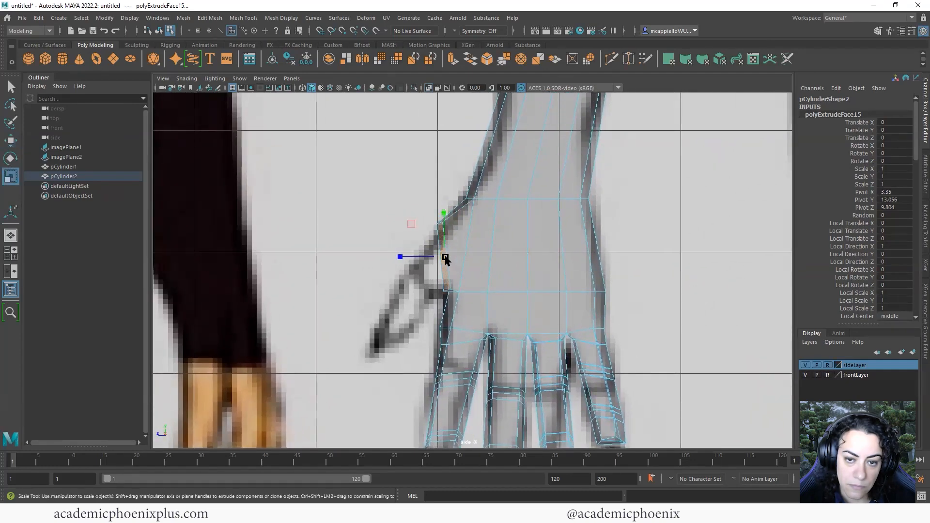
Extrude the thumb face again, undoing one stray extrusion, and shrink it slightly
key(ctrl+e)
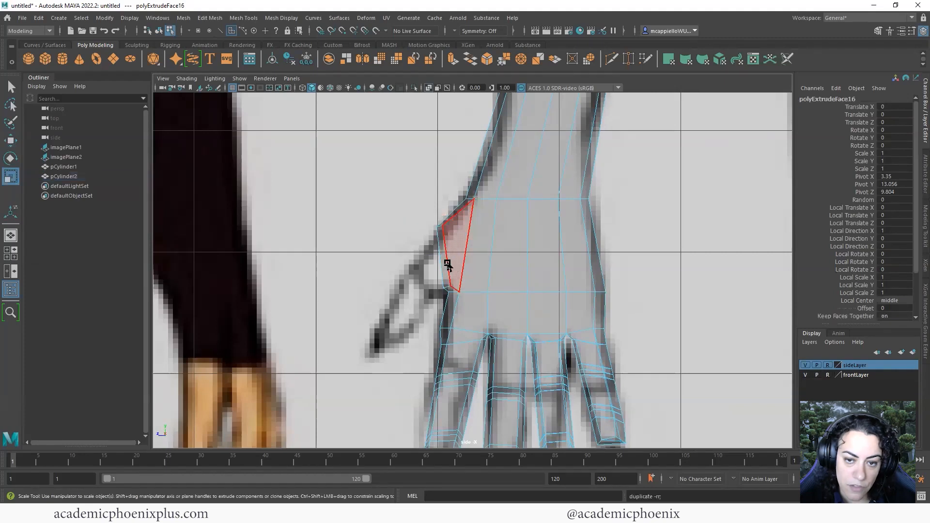
key(ctrl+z)
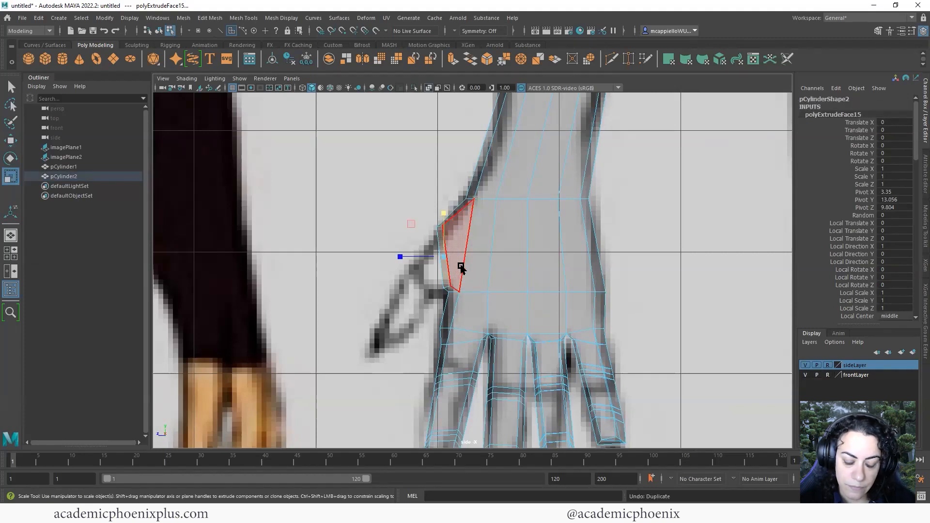
key(ctrl+e)
key(w)
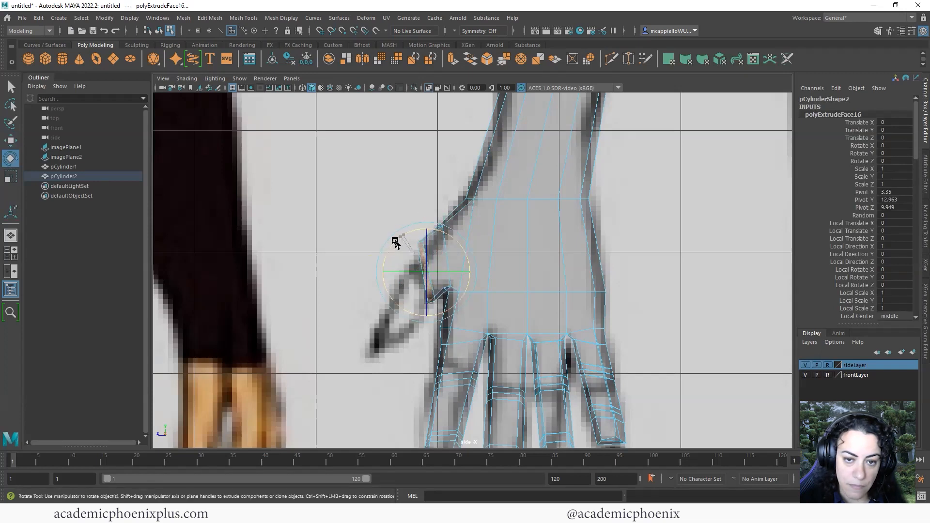
key(r)
drag(415, 270, 416, 276)
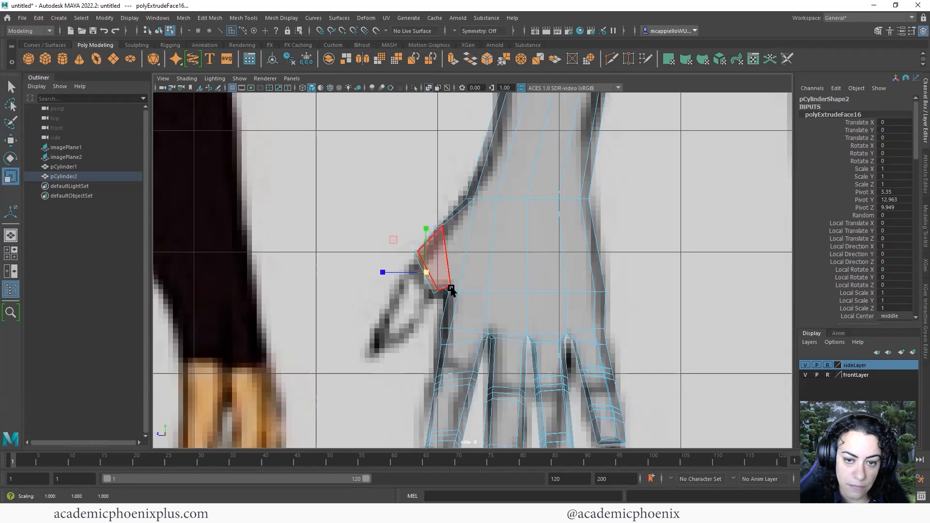
key(w)
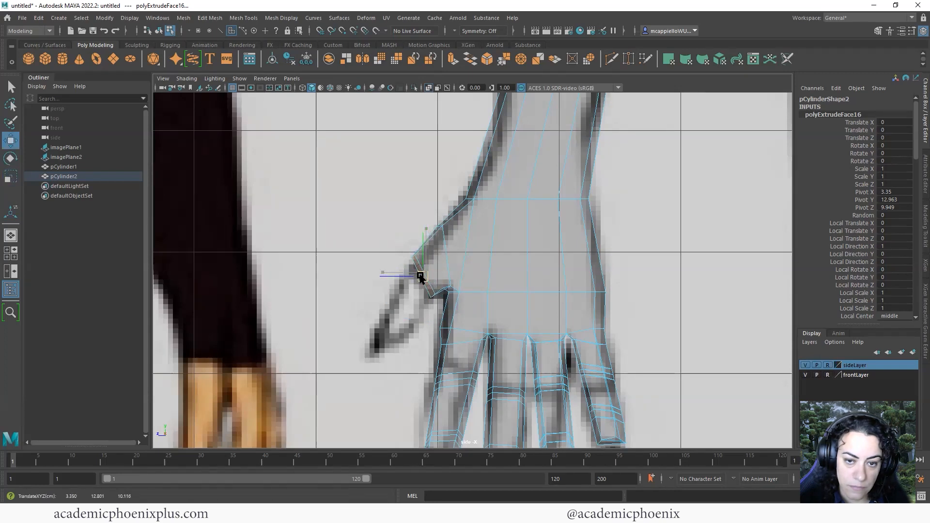
Extrude two more thumb segments pulled down and outward, then show only the perspective view
key(ctrl+e)
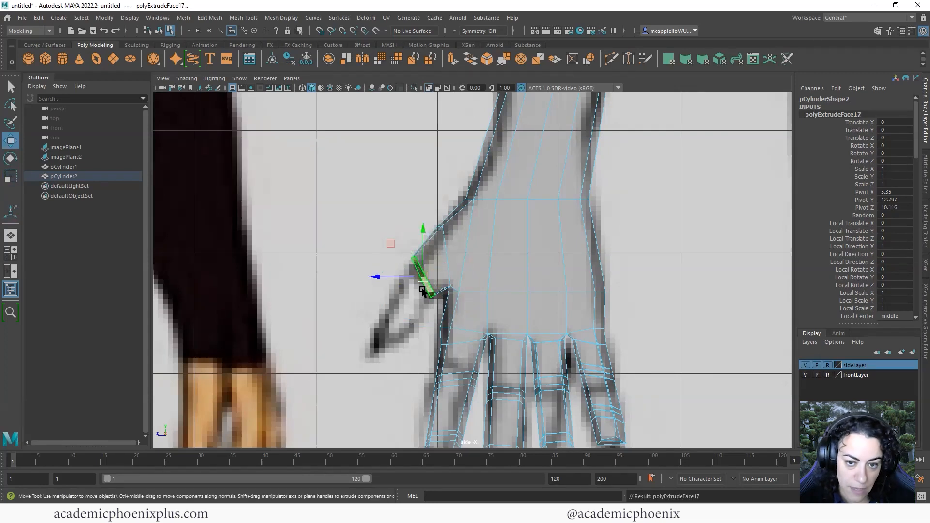
drag(423, 278, 410, 310)
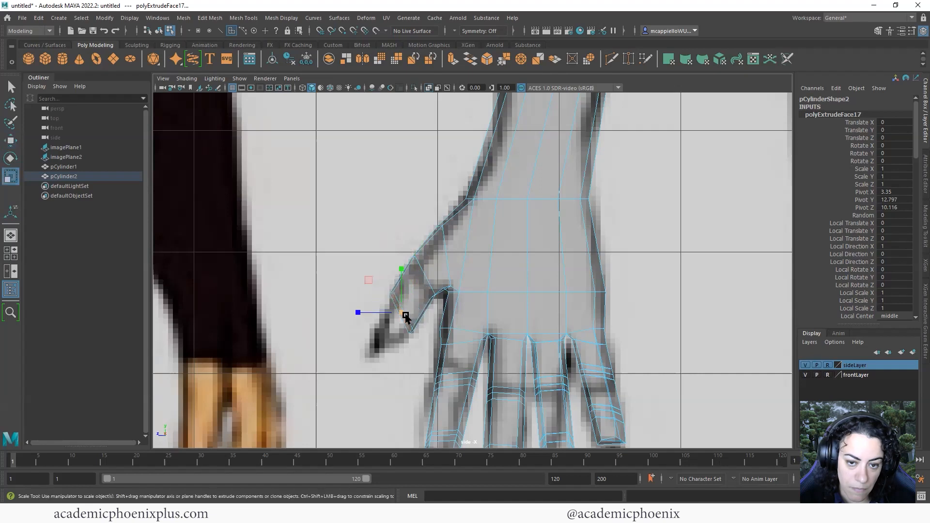
key(e)
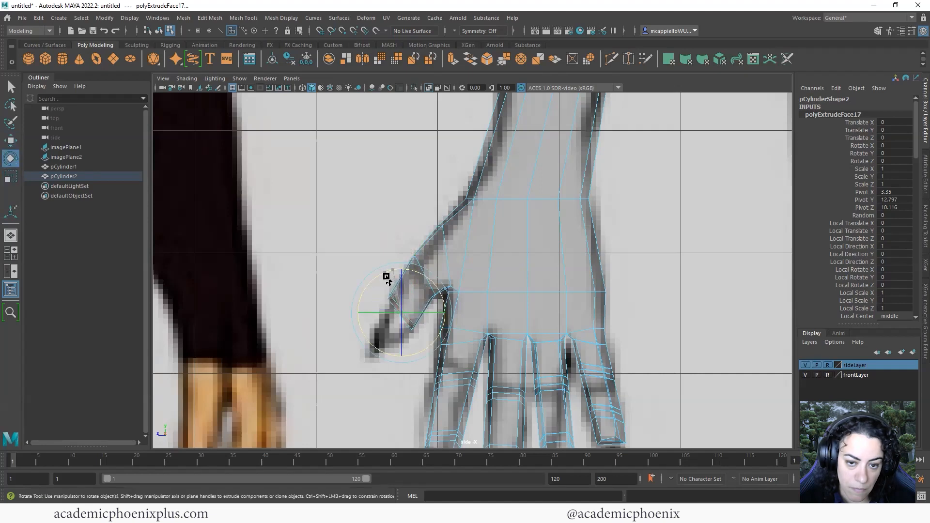
key(ctrl+e)
key(w)
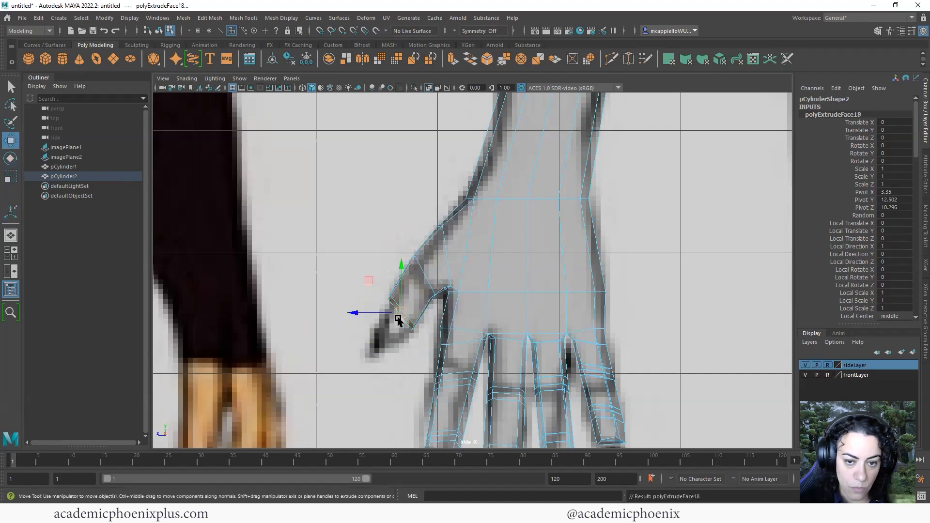
drag(399, 314, 383, 340)
key(r)
key(e)
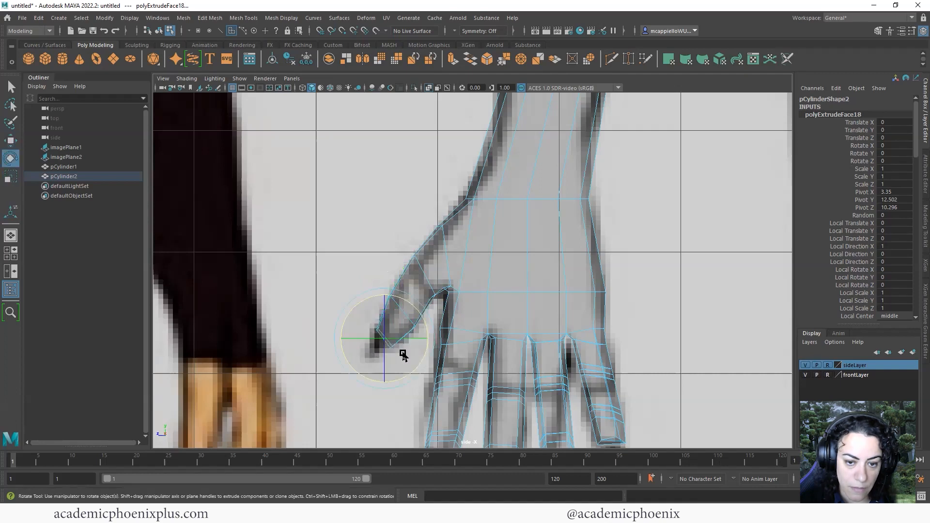
key(w)
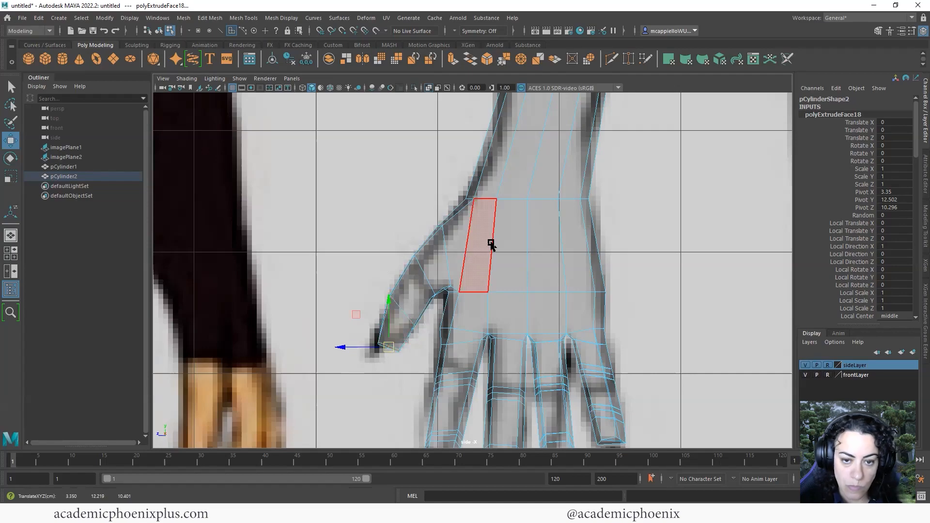
key(space)
key(space)
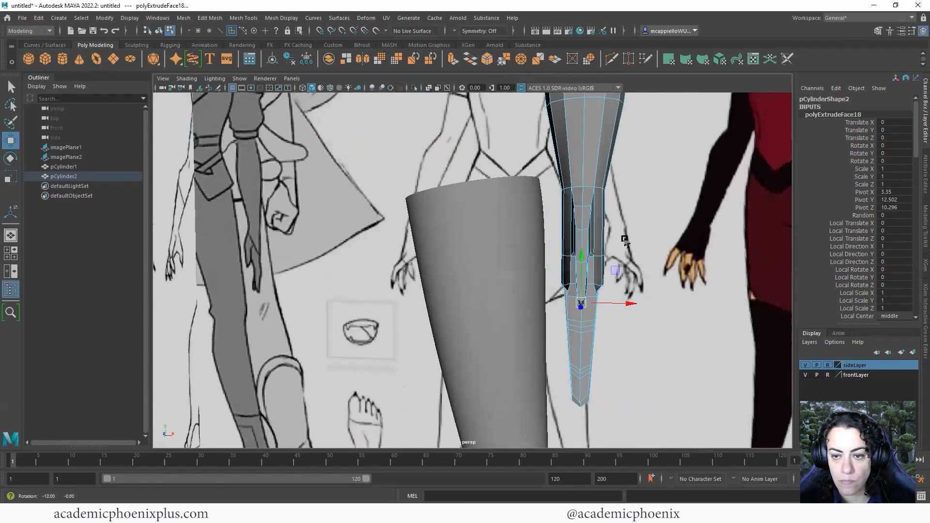
In Edge mode, move the thumb base edge down and right to follow the reference
mouse_move(625, 240)
alt+mouse_down()
mouse_move(644, 233)
mouse_move(618, 241)
alt+mouse_up()
alt+right_drag(618, 240, 613, 244)
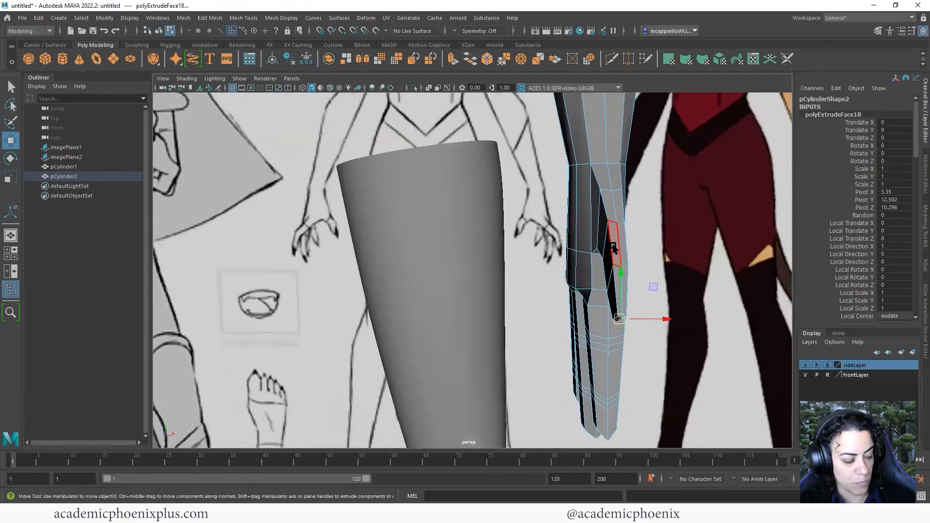
click(606, 227)
alt+drag(606, 226, 417, 231)
right_drag(410, 239, 410, 208)
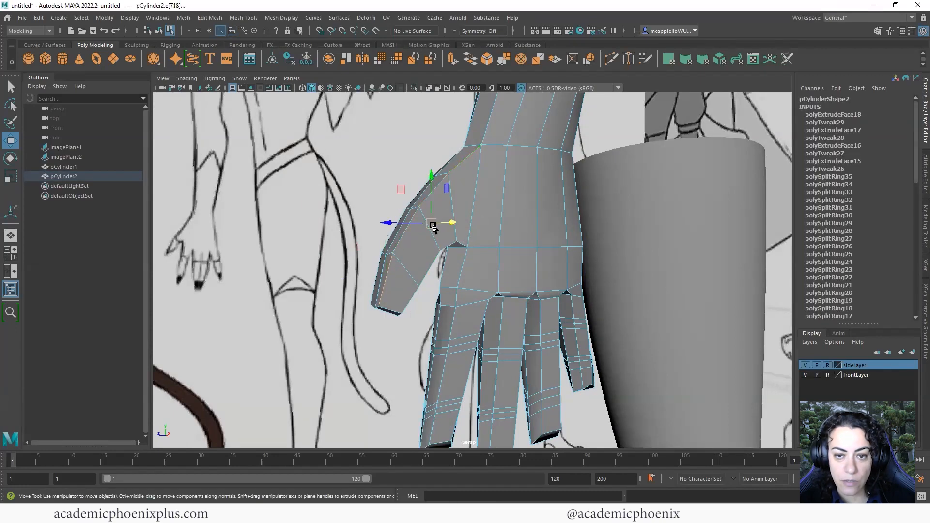
drag(434, 228, 610, 183)
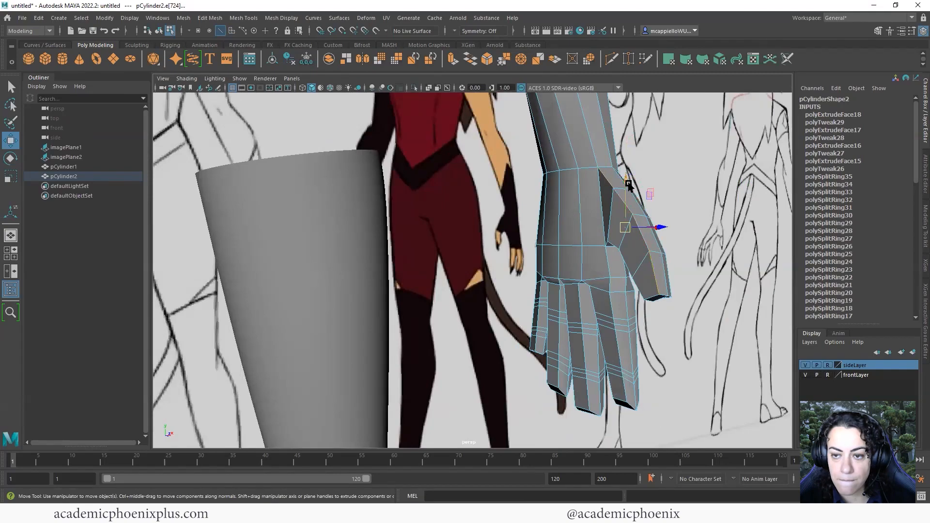
alt+drag(630, 219, 519, 235)
click(521, 220)
Preview the hand smoothed (3), return to Object Mode, then turn the preview off (1)
key(3)
alt+right_drag(519, 234, 477, 226)
right_drag(479, 226, 529, 216)
alt+right_drag(528, 216, 482, 221)
click(525, 301)
alt+drag(486, 301, 605, 285)
click(562, 271)
alt+drag(538, 264, 610, 246)
key(1)
Orbit in close from the thumb side to the front of the hand
alt+right_drag(528, 235, 557, 228)
mouse_move(672, 229)
alt+mouse_down()
mouse_move(531, 232)
mouse_move(581, 243)
mouse_move(684, 235)
alt+mouse_up()
alt+right_drag(560, 228, 613, 233)
alt+middle_drag(625, 246, 591, 267)
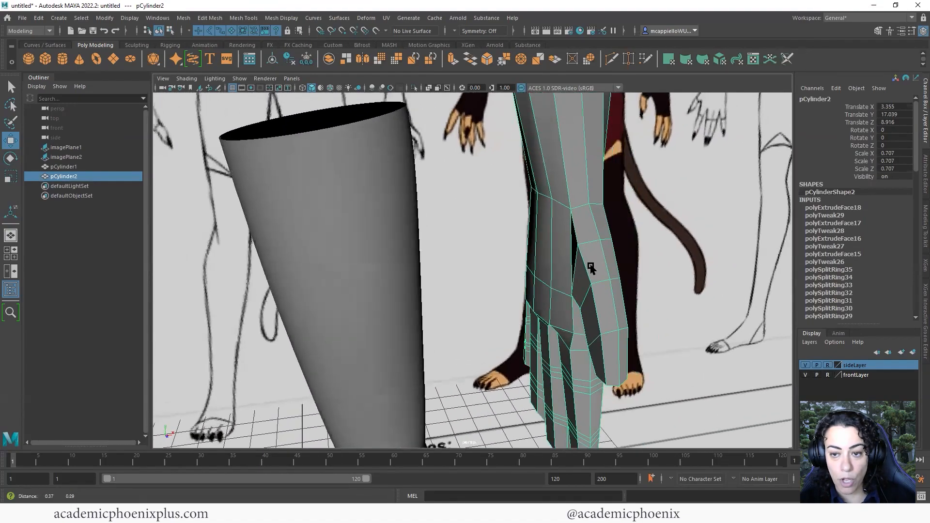
alt+drag(590, 268, 546, 260)
Insert an edge loop across the hand, then select a wrist edge with the Move tool
shift+right_click(546, 254)
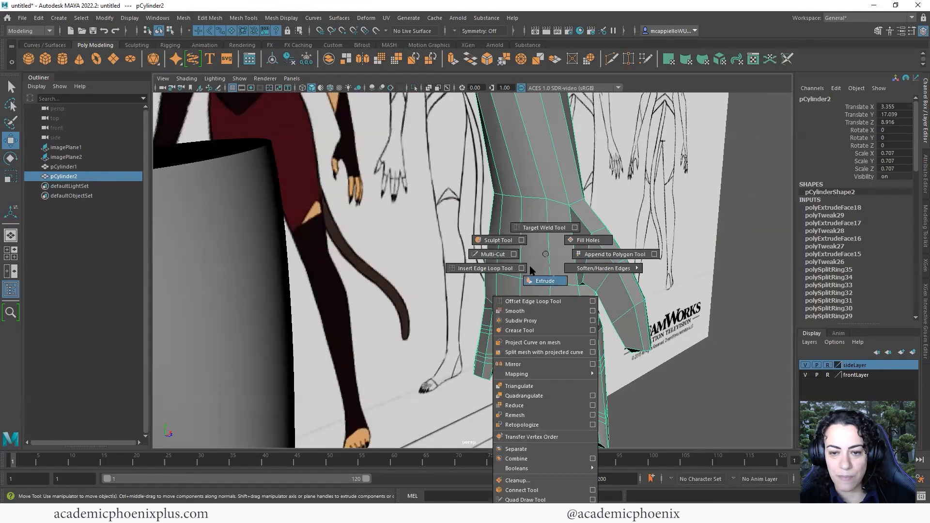
click(493, 254)
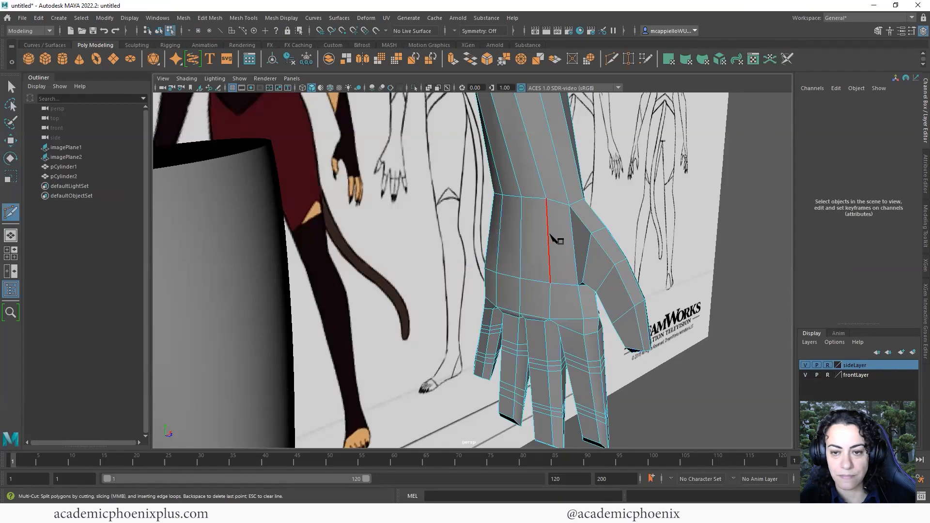
right_drag(549, 231, 481, 249)
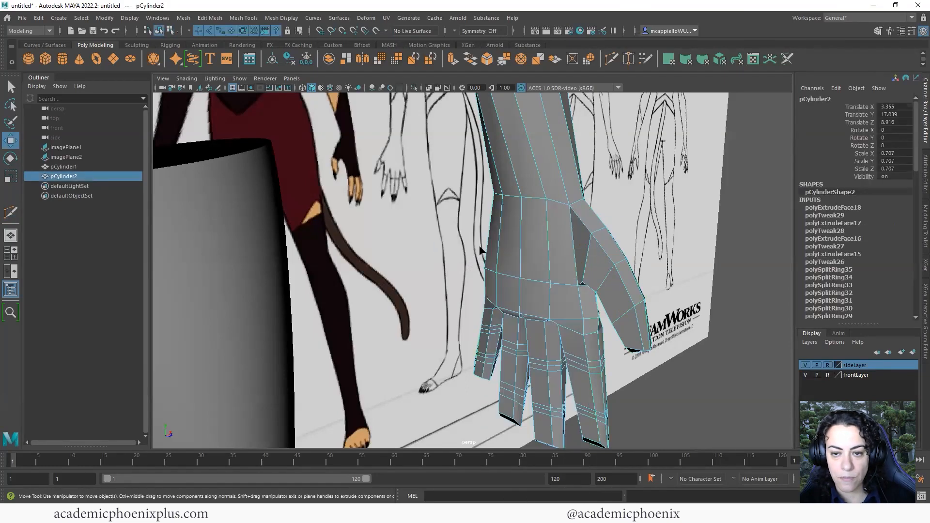
click(551, 238)
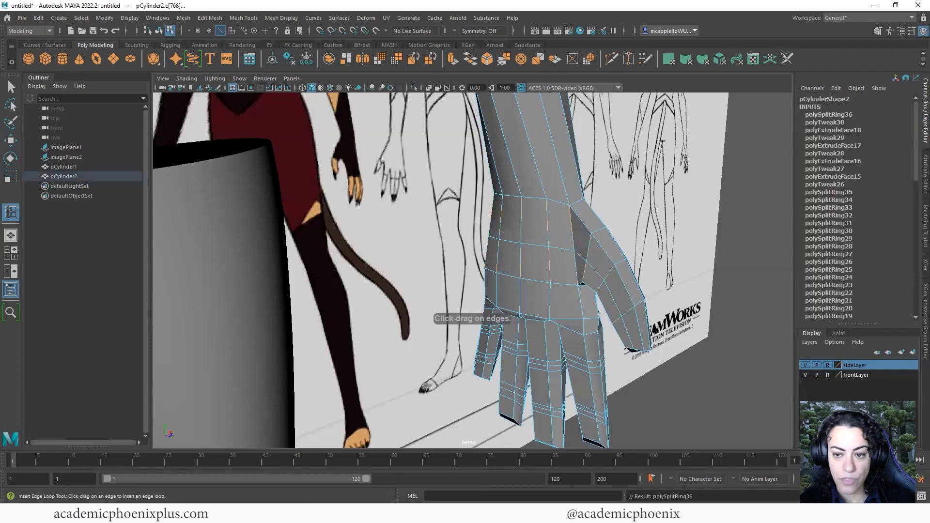
alt+drag(536, 260, 566, 317)
key(w)
click(544, 318)
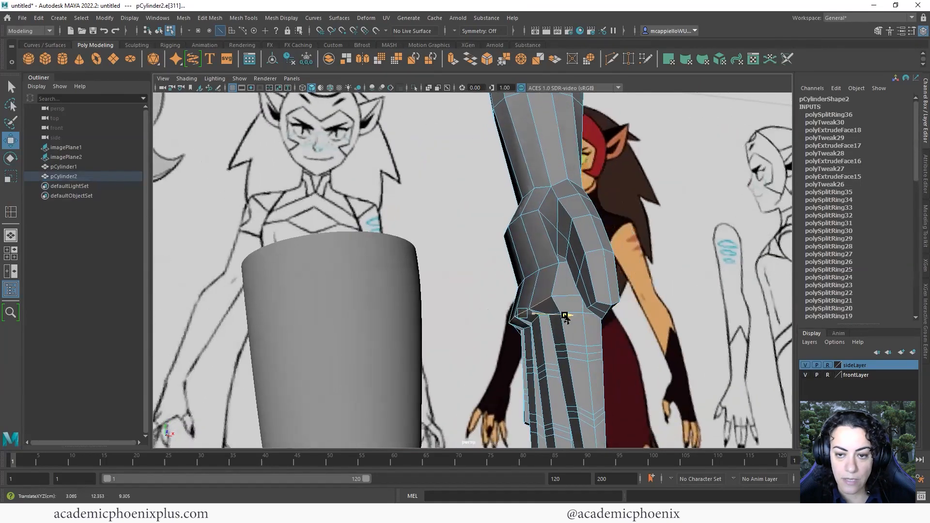
right_drag(555, 247, 528, 253)
Nudge several hand and wrist vertices so the hand tapers into the forearm
click(559, 264)
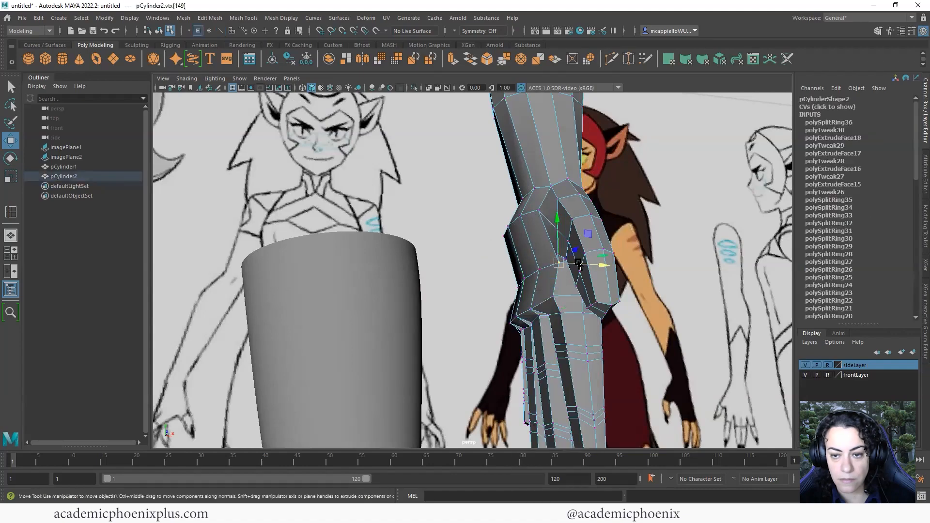
alt+drag(552, 276, 425, 297)
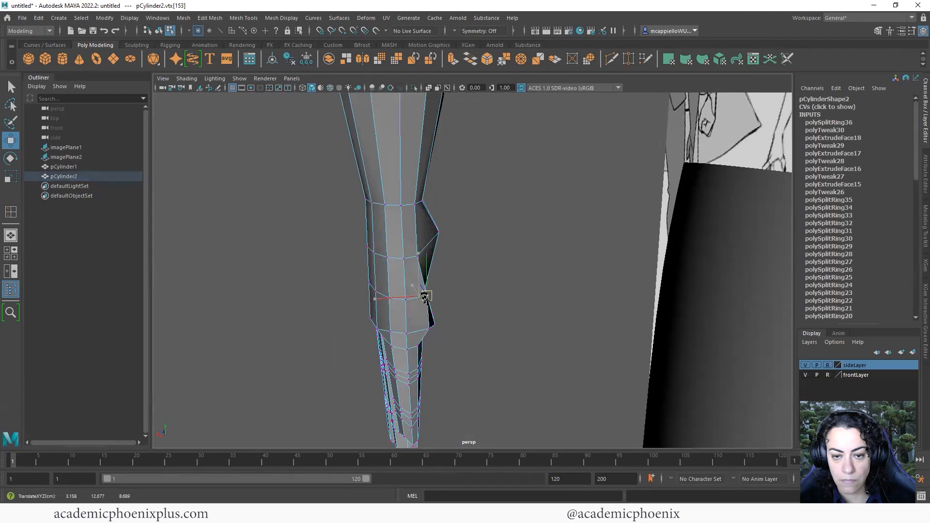
click(420, 256)
alt+drag(494, 244, 411, 284)
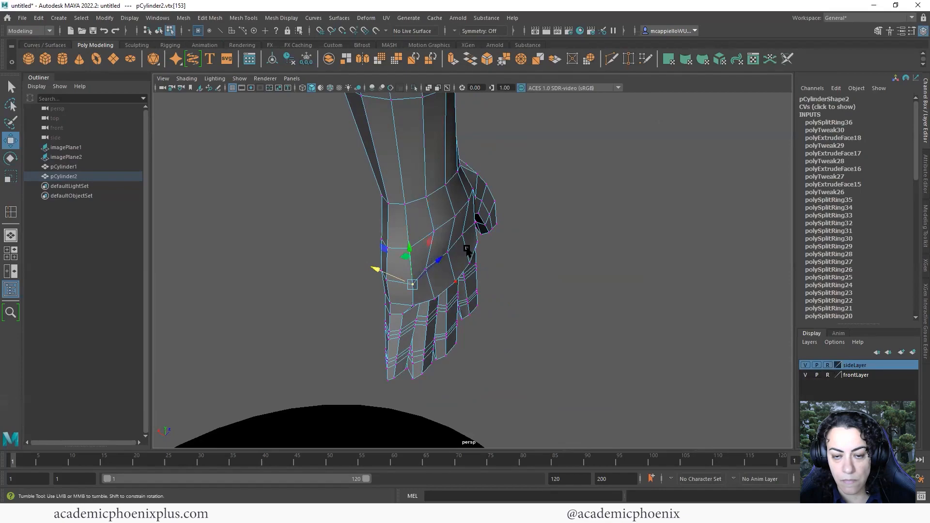
alt+drag(467, 249, 583, 295)
click(569, 206)
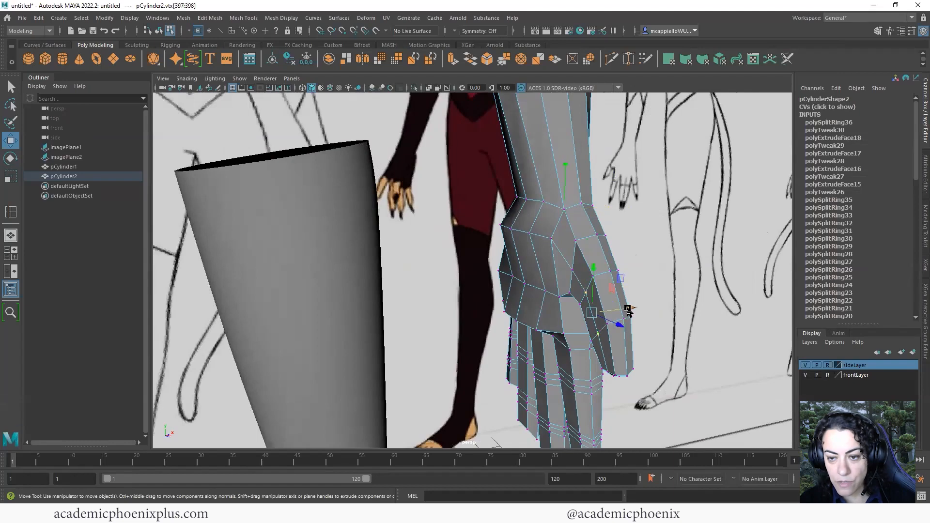
alt+drag(626, 313, 466, 341)
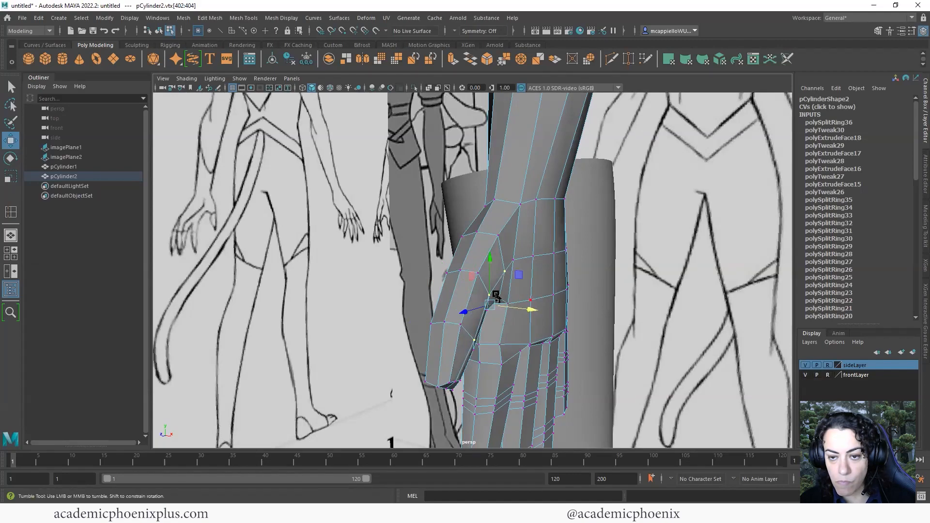
alt+drag(497, 296, 432, 293)
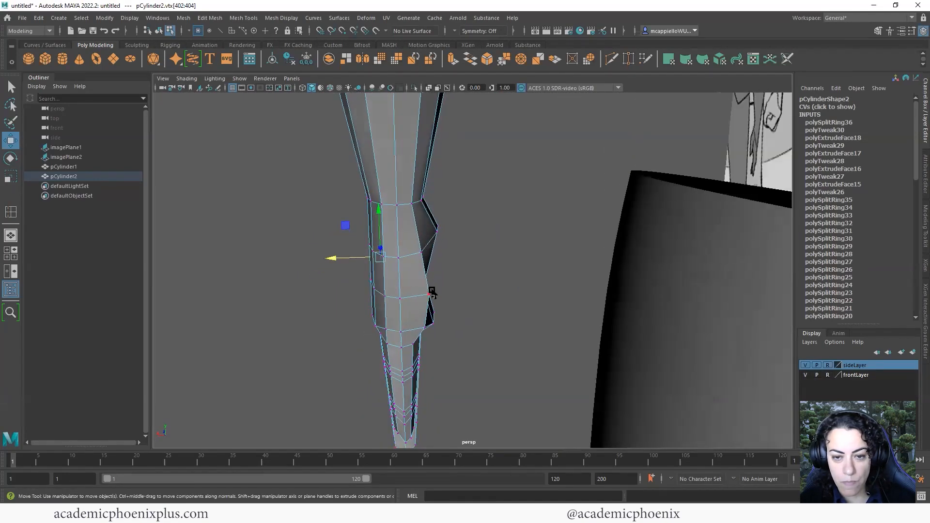
alt+drag(430, 249, 419, 311)
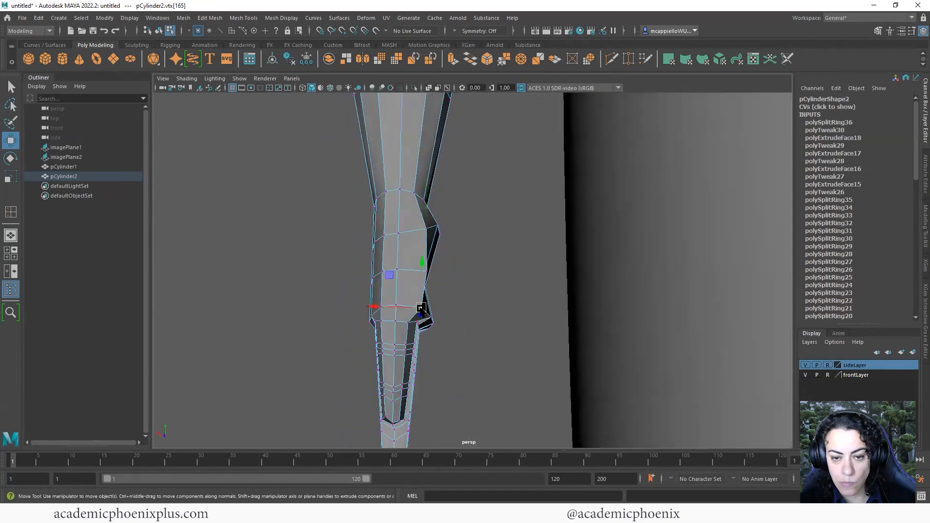
Check the smoothed preview, return to Object Mode and view both limbs
key(3)
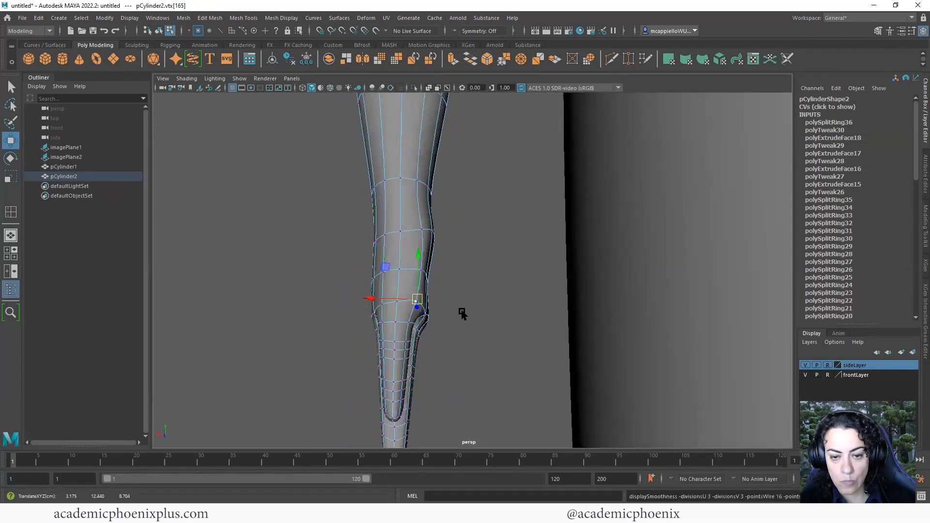
alt+drag(462, 314, 612, 279)
right_drag(548, 246, 427, 237)
click(629, 231)
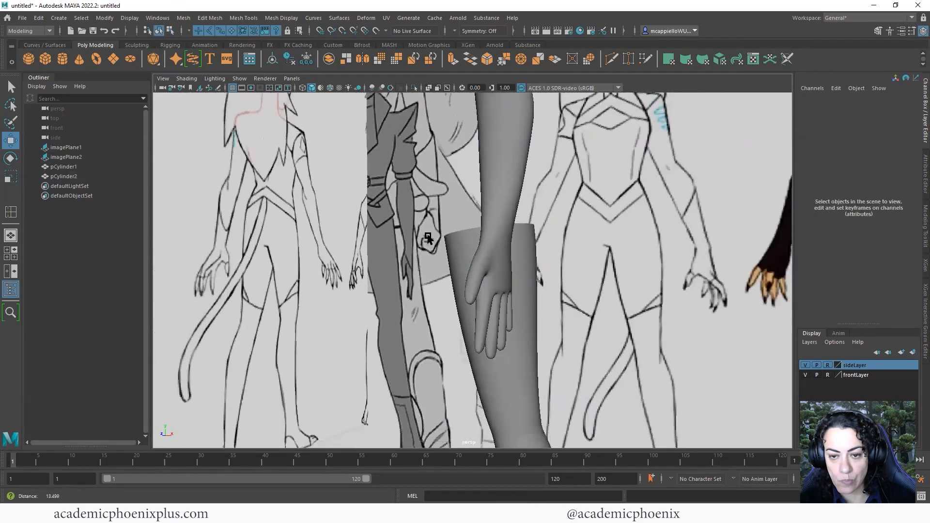
alt+drag(504, 233, 426, 300)
alt+right_drag(463, 309, 358, 310)
alt+middle_drag(513, 303, 512, 312)
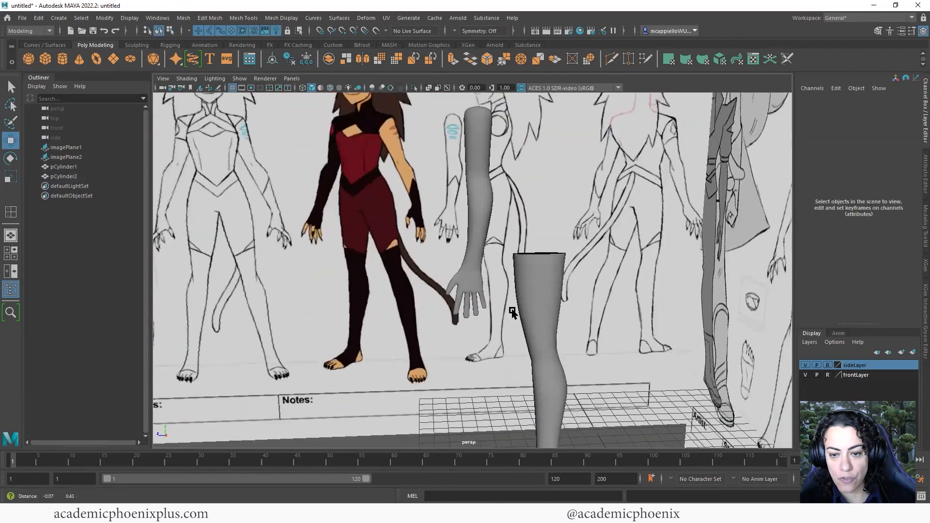
alt+drag(512, 313, 609, 283)
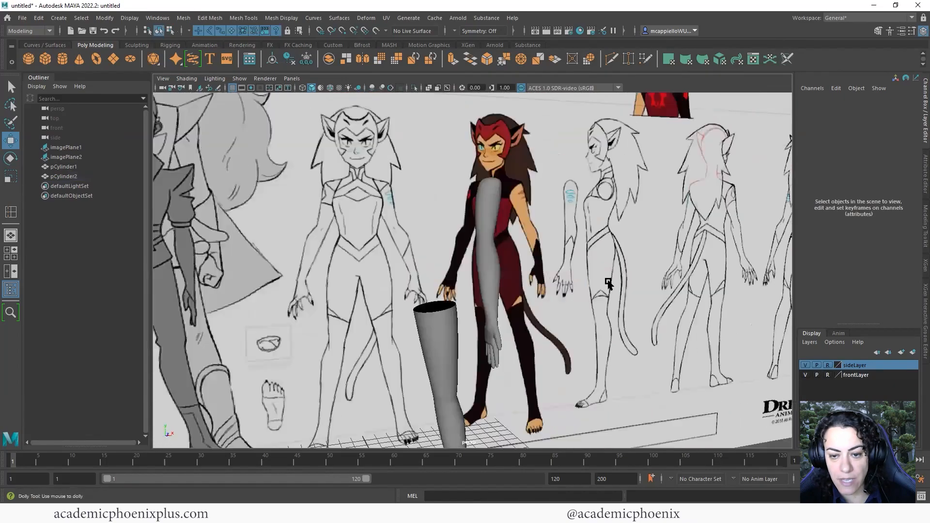
Zoom back in on the arm and select the arm mesh again
alt+right_drag(609, 284, 683, 272)
alt+middle_drag(683, 272, 659, 227)
alt+right_drag(538, 316, 608, 318)
click(542, 290)
alt+right_drag(729, 320, 770, 321)
alt+drag(602, 318, 625, 296)
alt+middle_drag(739, 314, 721, 297)
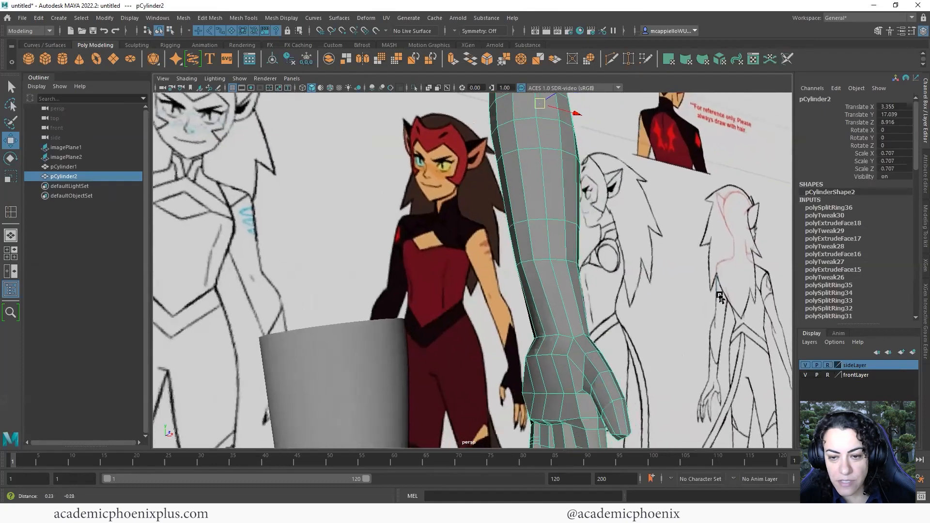
alt+right_drag(721, 297, 524, 290)
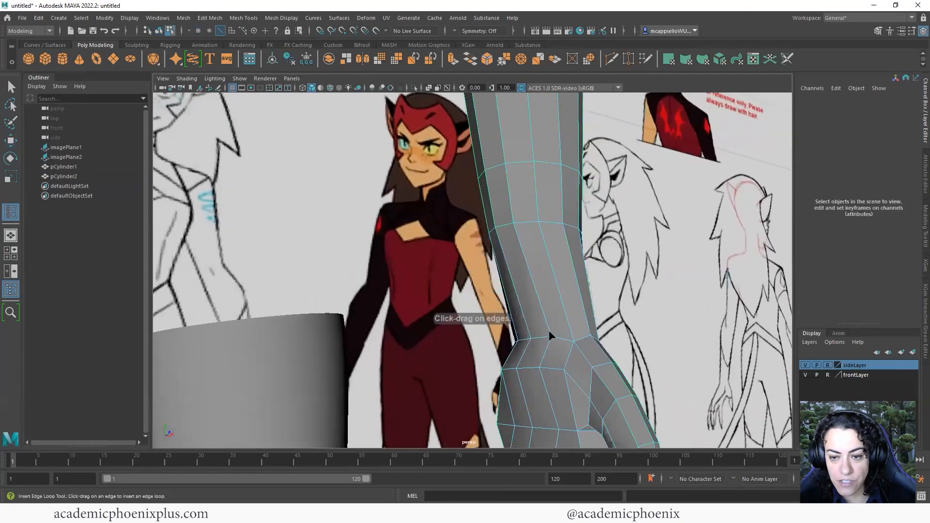
Add an edge loop up the forearm and pull the wrist edges slightly left
drag(551, 332, 543, 319)
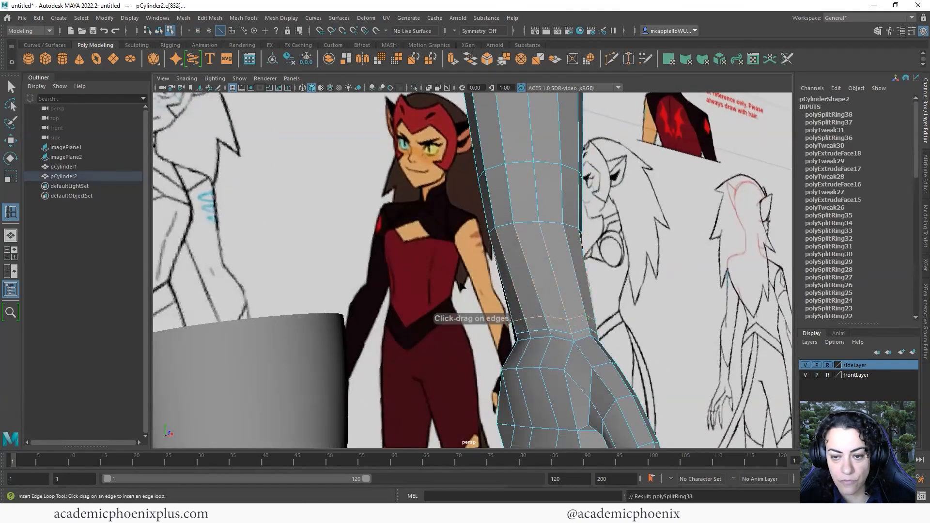
alt+drag(465, 264, 505, 220)
right_drag(507, 225, 507, 202)
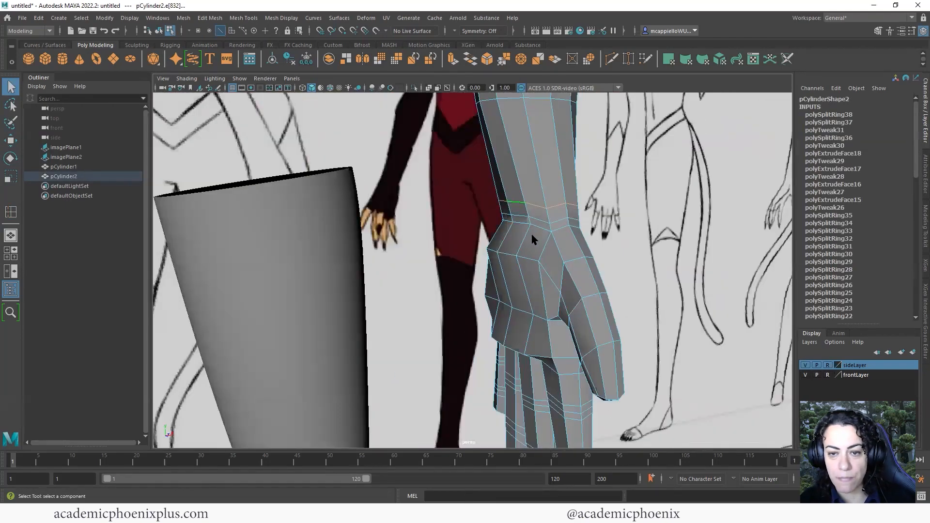
alt+right_drag(533, 238, 558, 292)
alt+middle_drag(559, 293, 523, 297)
alt+drag(522, 297, 463, 271)
shift+click(554, 228)
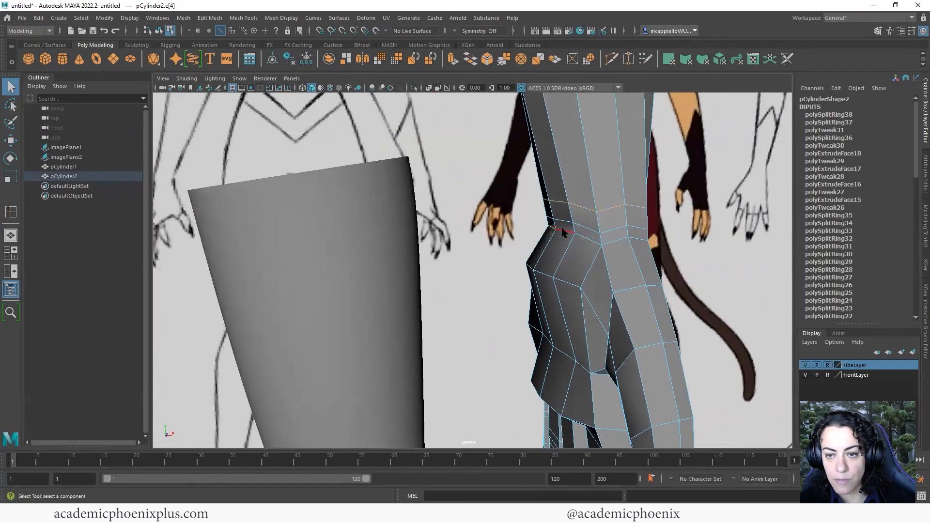
key(w)
drag(572, 240, 555, 242)
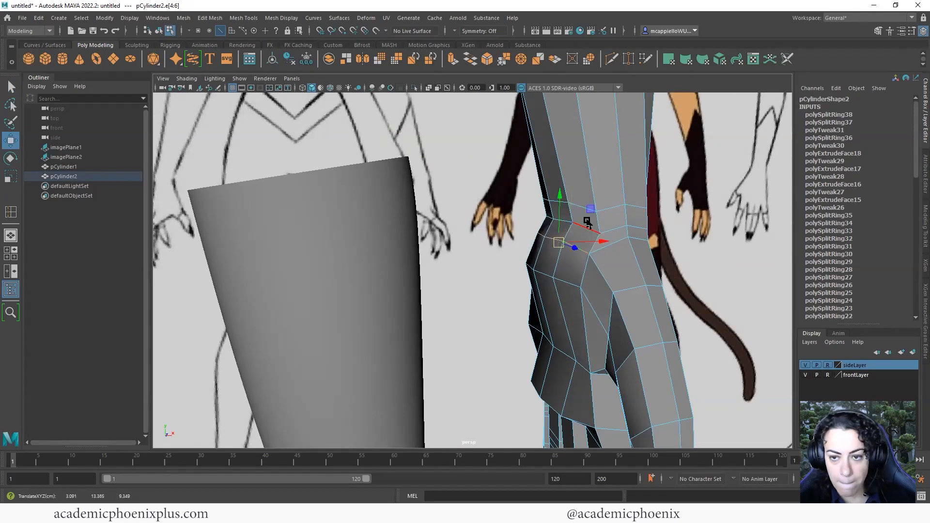
Select another hand edge, return to Object Mode and inspect the smoothed hand
alt+drag(605, 222, 654, 253)
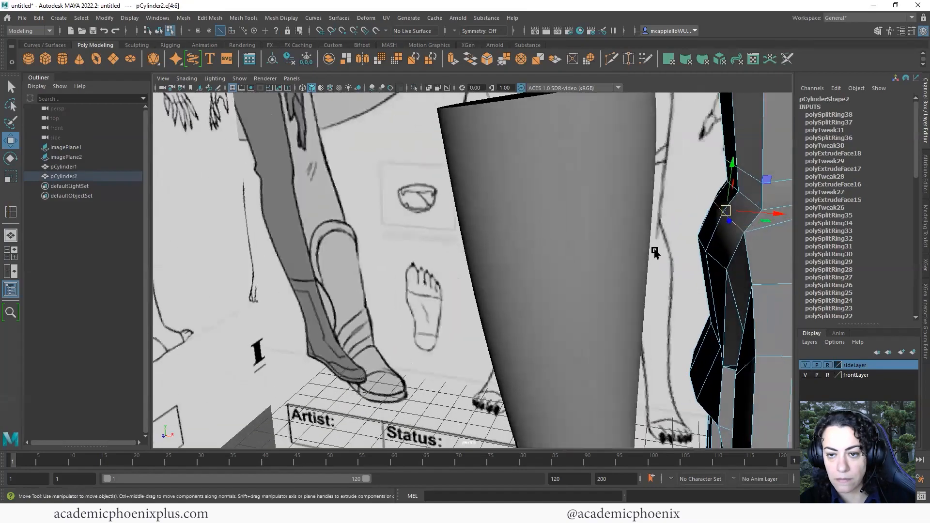
alt+middle_drag(654, 254, 516, 274)
alt+drag(516, 274, 418, 294)
click(421, 300)
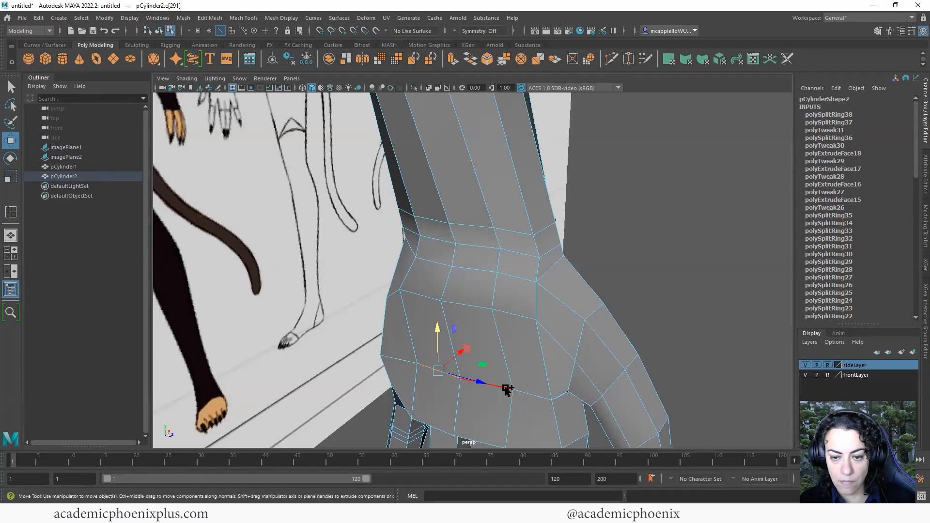
right_click(538, 313)
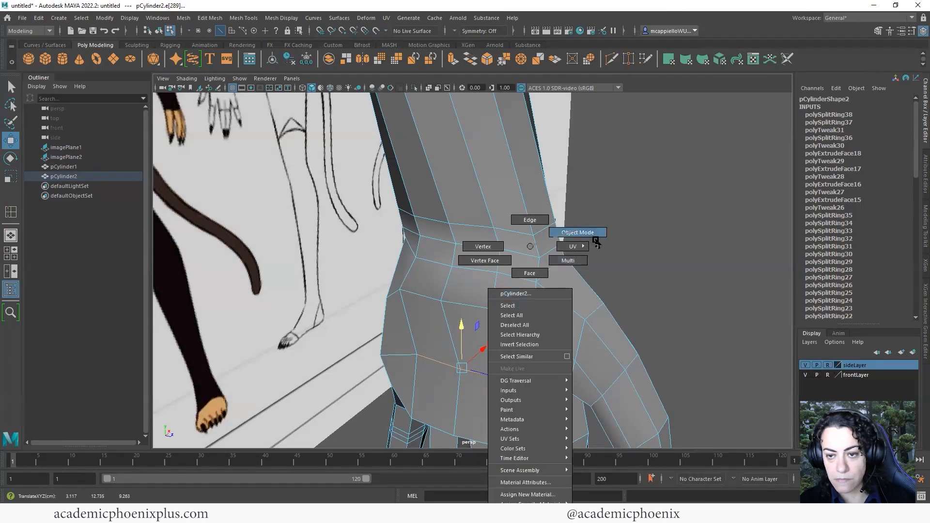
right_drag(596, 241, 594, 238)
scroll(503, 261, down, 6)
key(3)
click(656, 321)
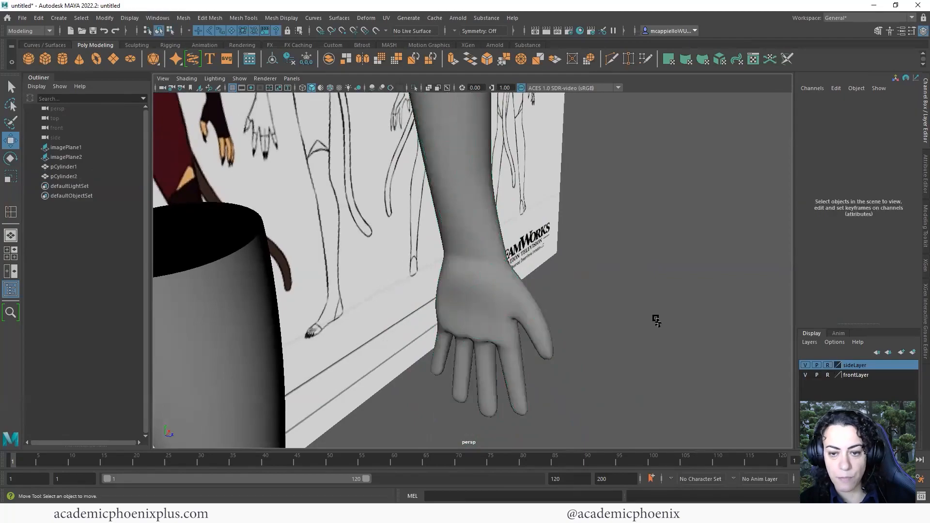
alt+drag(655, 320, 484, 303)
Delete the arm's top cap face, leaving the shoulder end open
click(517, 237)
alt+middle_drag(524, 227, 543, 254)
alt+drag(545, 228, 543, 283)
right_drag(543, 283, 543, 308)
click(544, 308)
key(Delete)
right_drag(540, 247, 588, 234)
scroll(579, 324, down, 4)
alt+drag(462, 313, 537, 352)
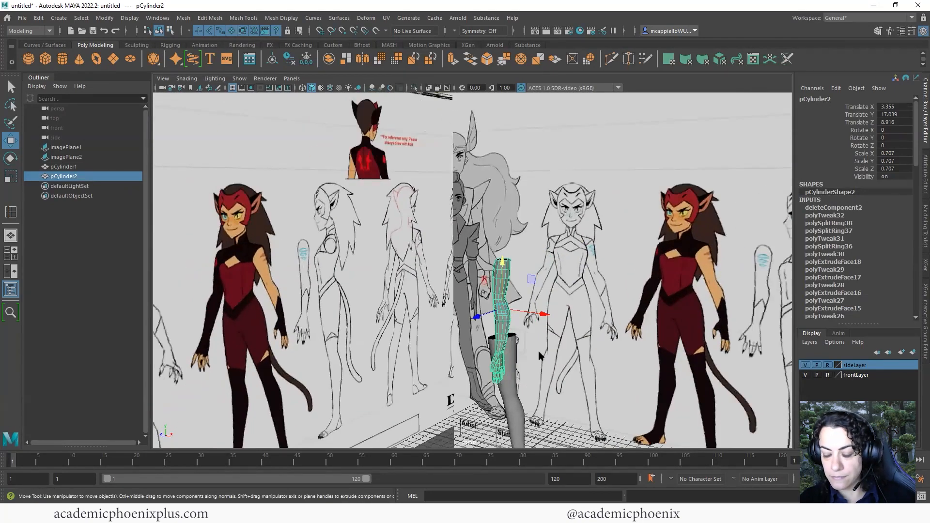
Rotate the arm about 17° in Z to follow the front drawing
key(space)
key(space)
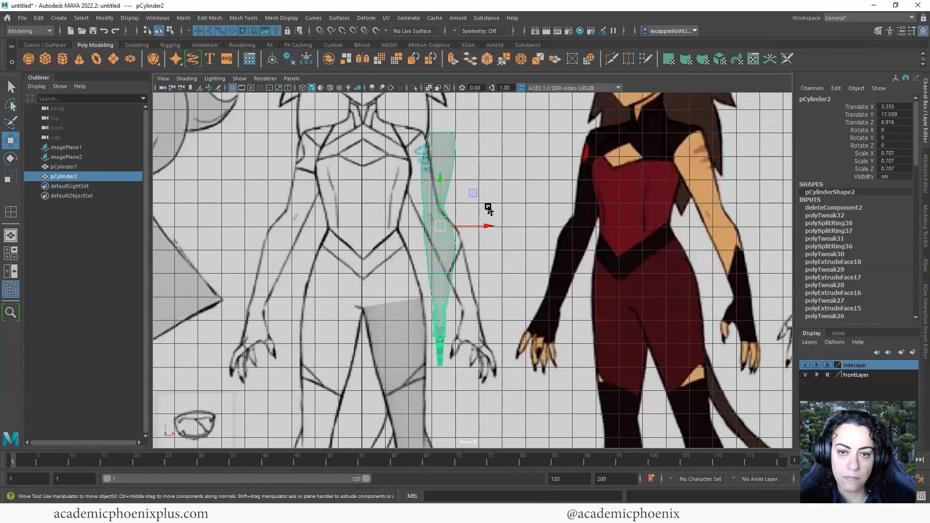
key(e)
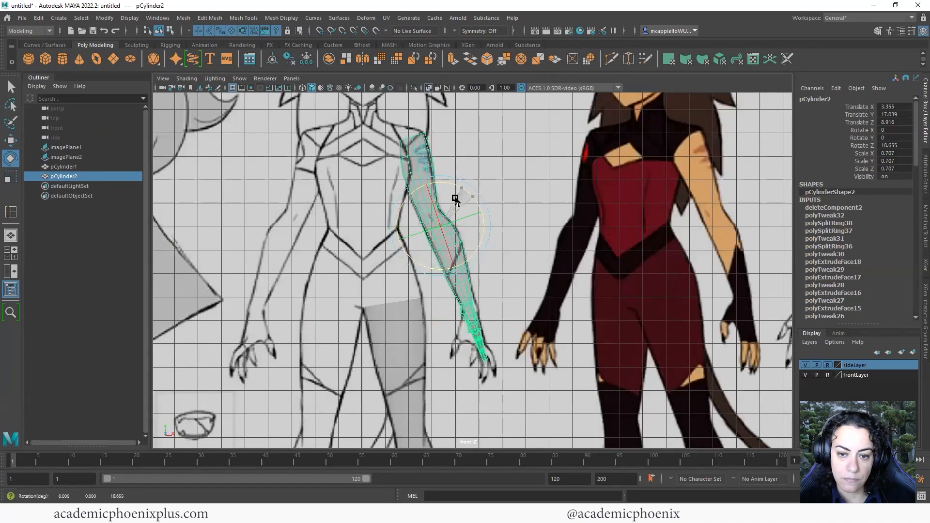
key(w)
click(518, 212)
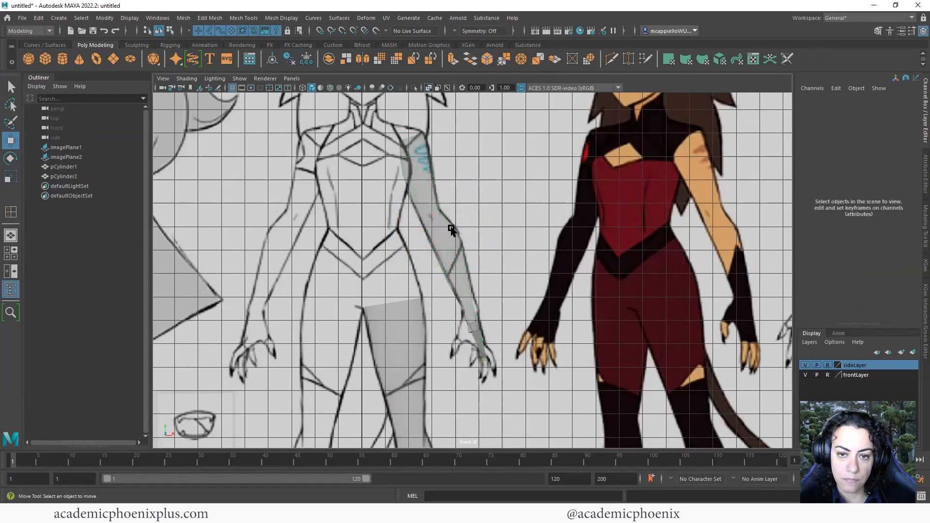
click(451, 227)
scroll(505, 242, up, 5)
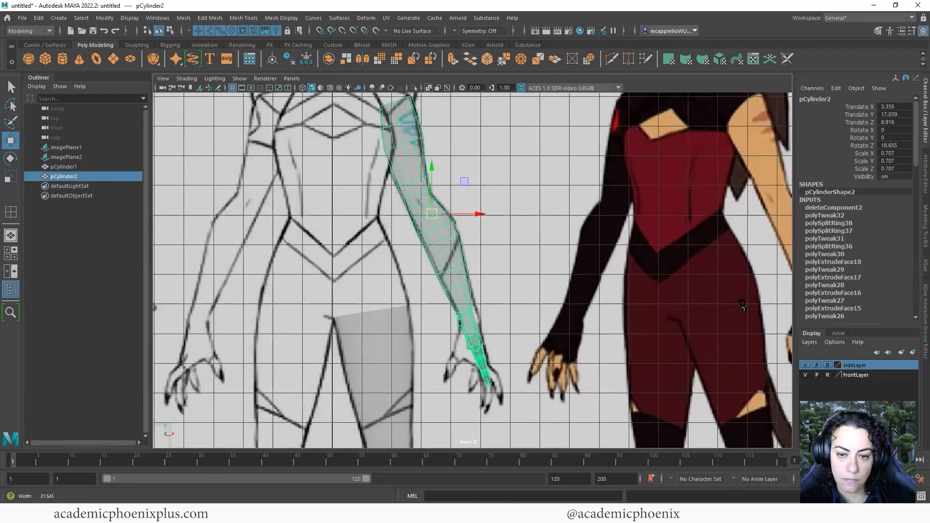
scroll(432, 316, down, 6)
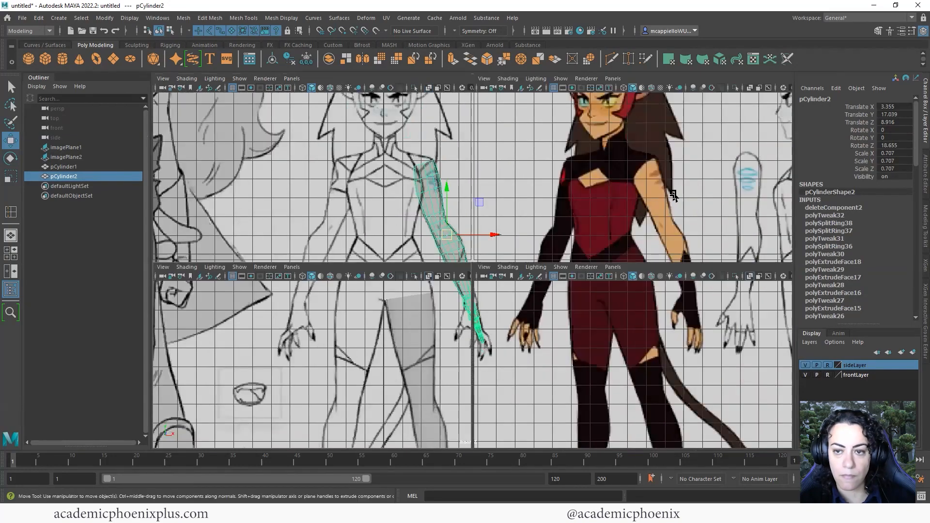
key(space)
key(space)
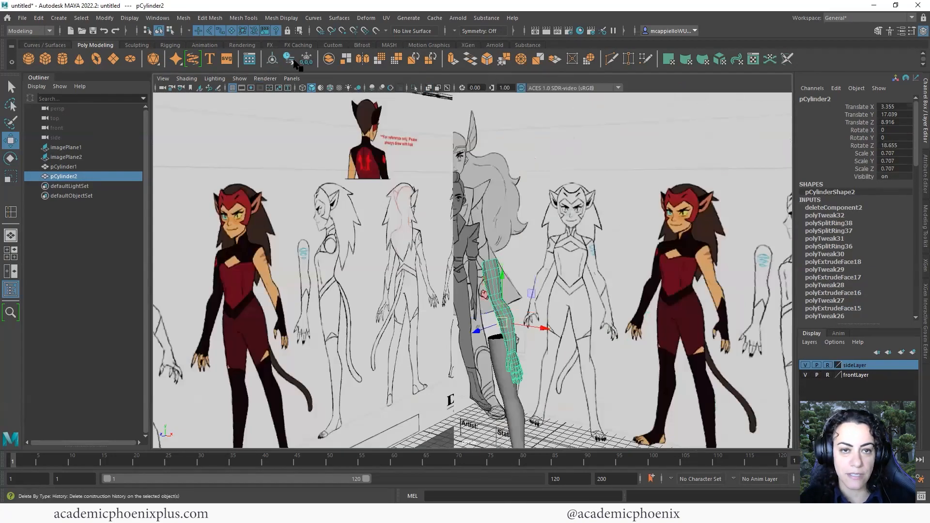
Delete the arm's history, then freeze transforms and delete history on the leg
click(291, 60)
alt+middle_drag(570, 409, 596, 338)
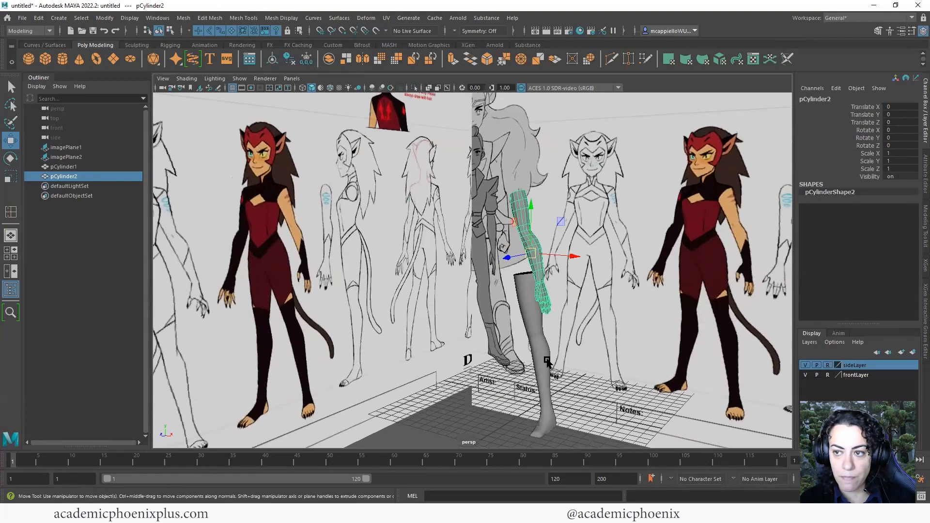
click(543, 385)
click(273, 59)
click(291, 60)
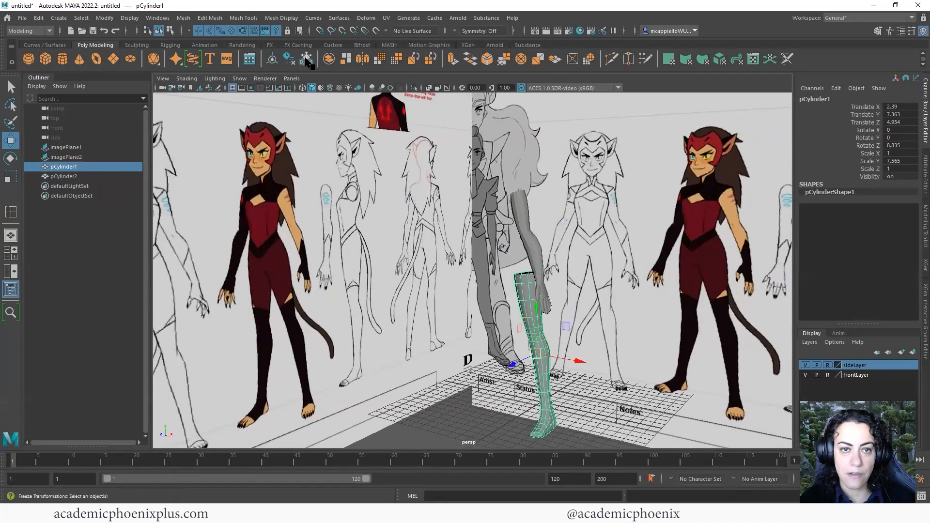
click(23, 18)
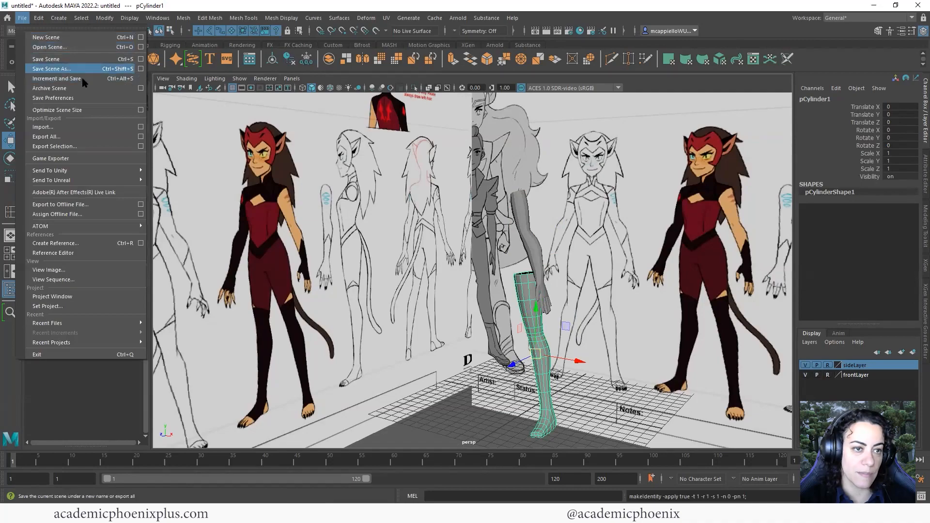
Save the scene as Catra_v1_LegArm.ma, undoing an accidental arm move
click(53, 69)
alt+drag(490, 257, 529, 255)
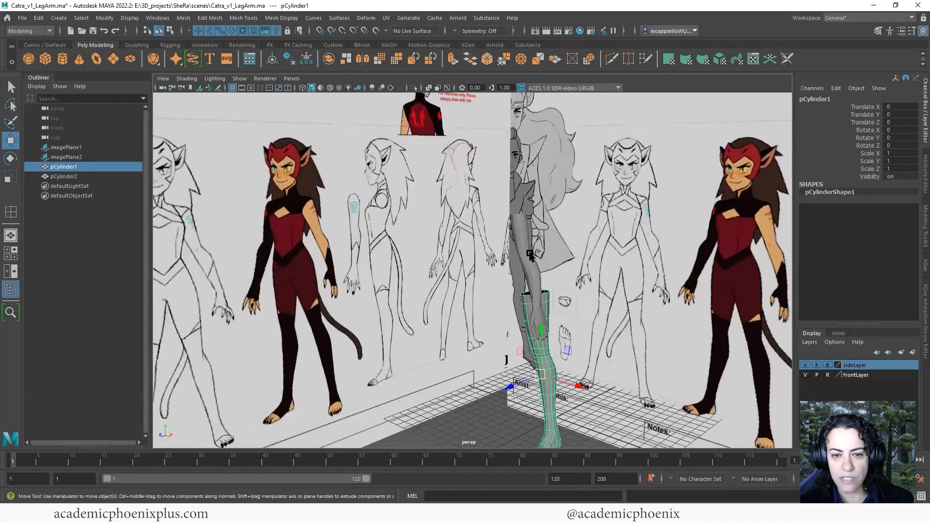
alt+drag(581, 237, 499, 252)
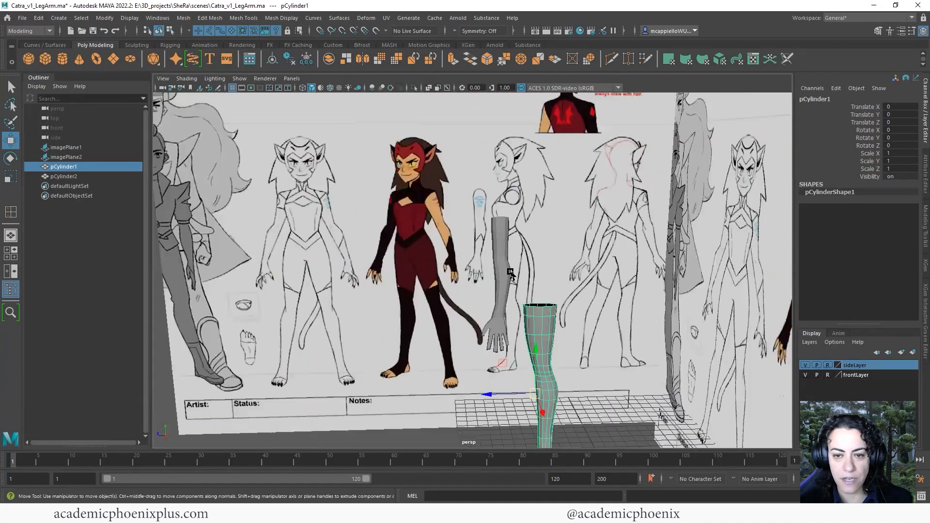
click(509, 272)
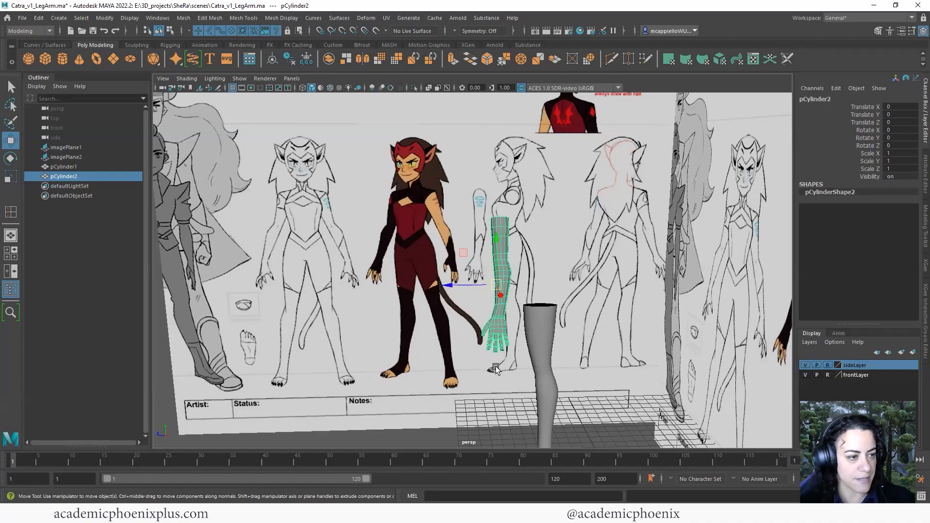
alt+drag(435, 377, 618, 264)
middle_drag(618, 260, 609, 293)
key(ctrl+z)
alt+right_drag(632, 266, 624, 265)
alt+drag(623, 266, 403, 260)
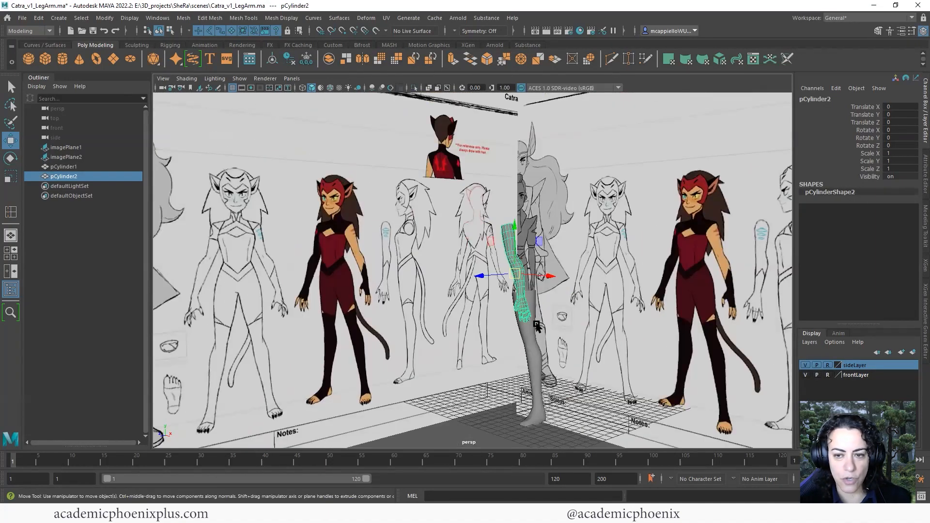
Maximize the front view and create a new poly cylinder, pCylinder3, for the torso
key(space)
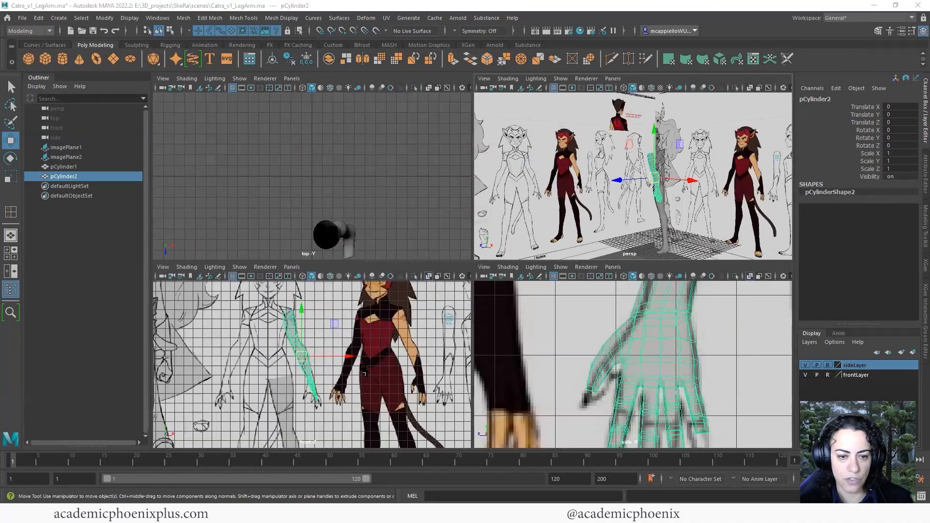
key(space)
alt+right_drag(426, 327, 466, 350)
alt+middle_drag(387, 295, 384, 323)
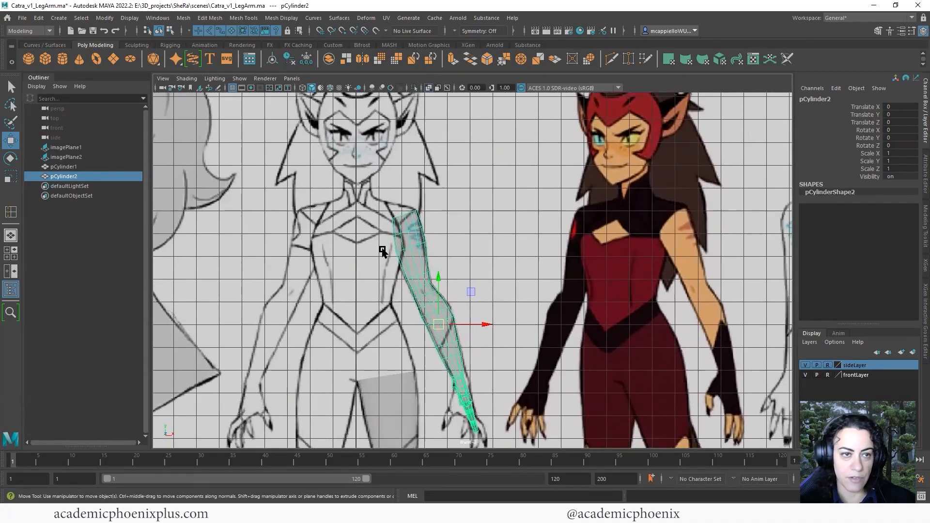
click(60, 63)
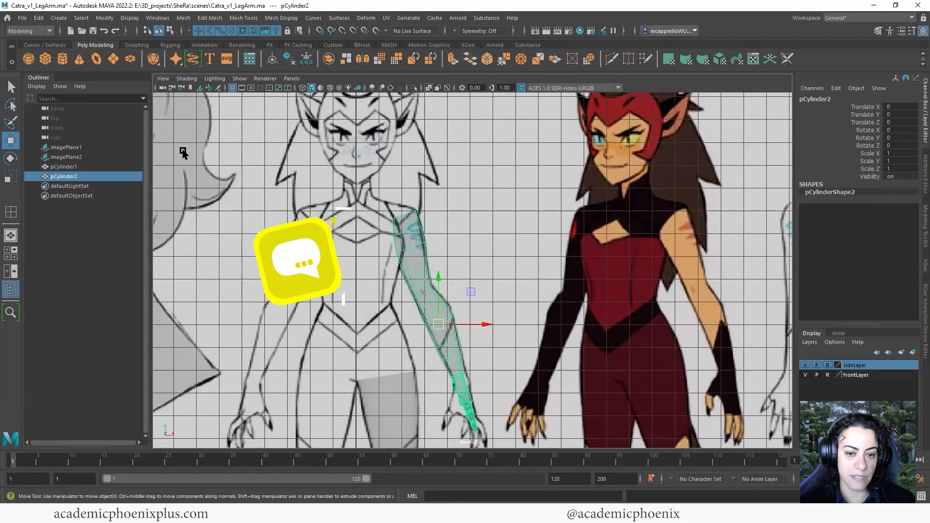
alt+right_drag(533, 327, 363, 264)
Raise the cylinder to the chest and scale it to the torso's width
alt+middle_drag(361, 415, 294, 254)
drag(327, 331, 327, 119)
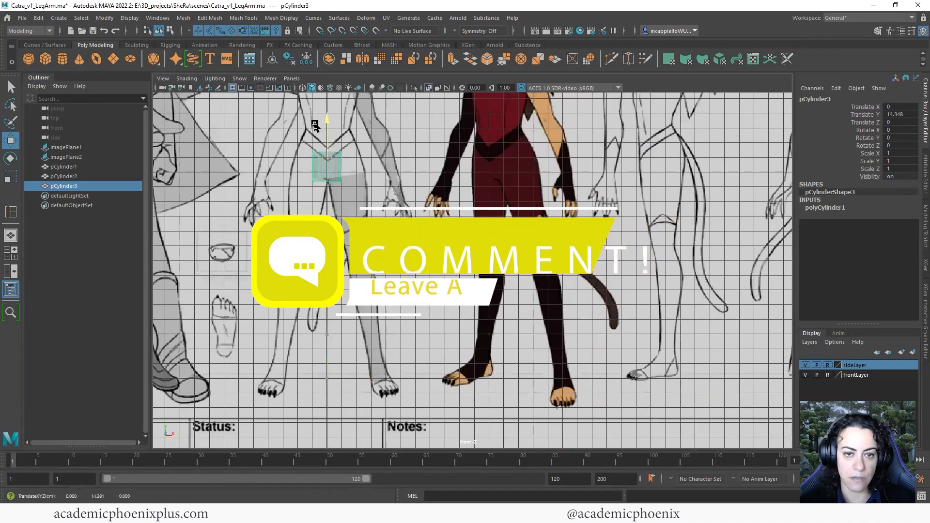
alt+middle_drag(347, 131, 382, 318)
drag(361, 307, 362, 240)
key(r)
drag(361, 287, 393, 323)
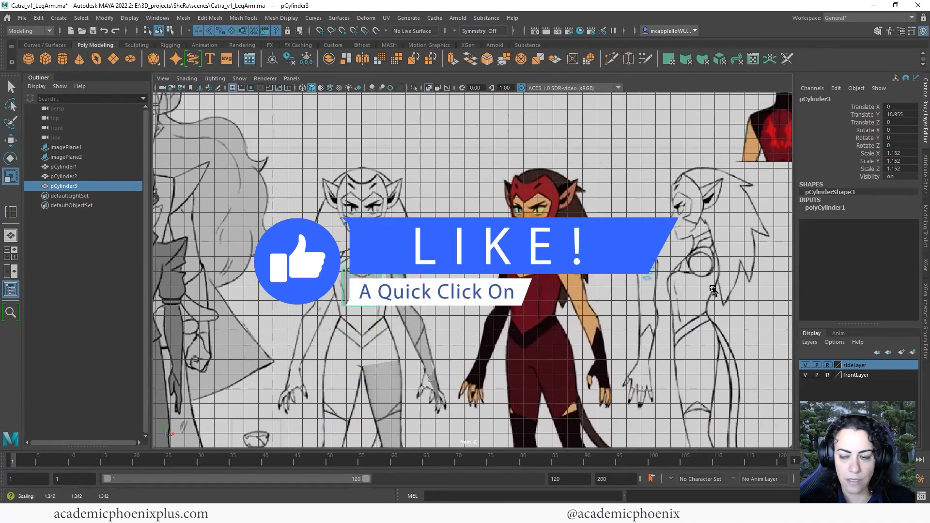
drag(713, 289, 715, 290)
Set the cylinder to 16 axis subdivisions, 5 height subdivisions and 0 caps
click(837, 207)
click(897, 230)
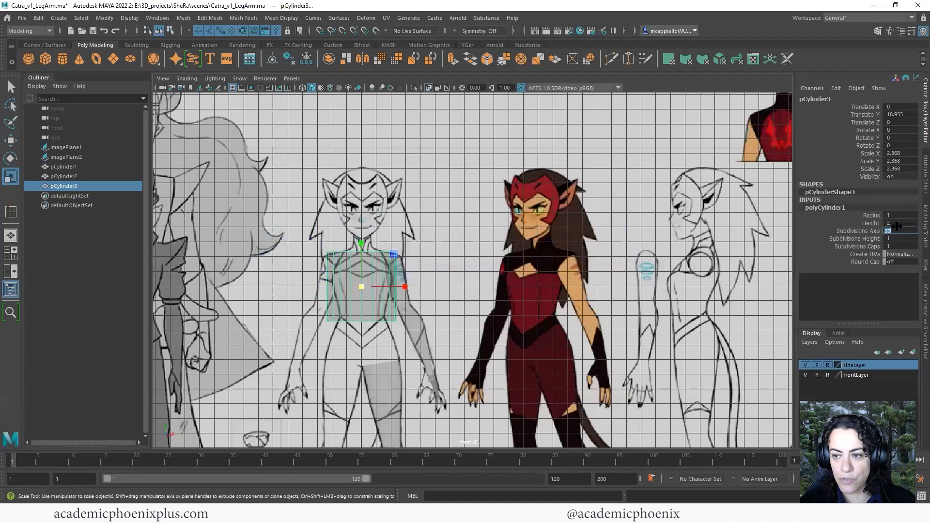
text(12)
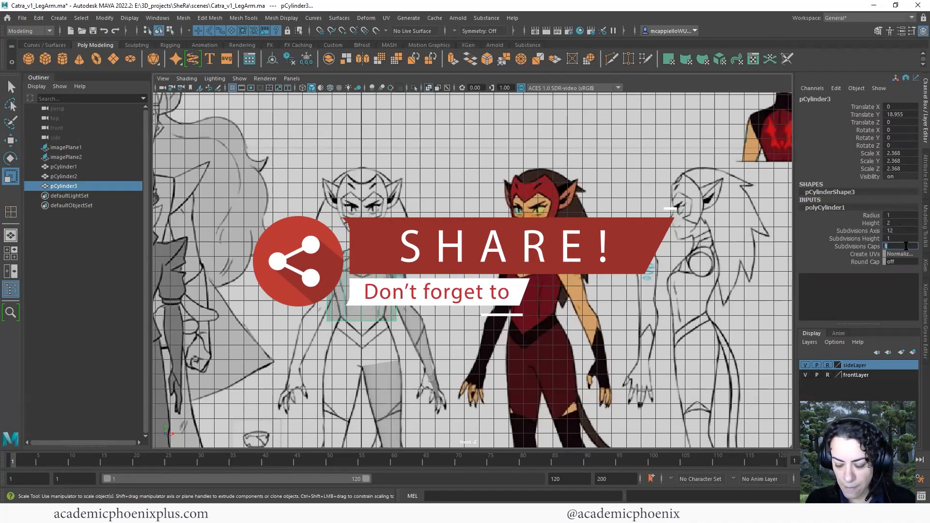
text(0)
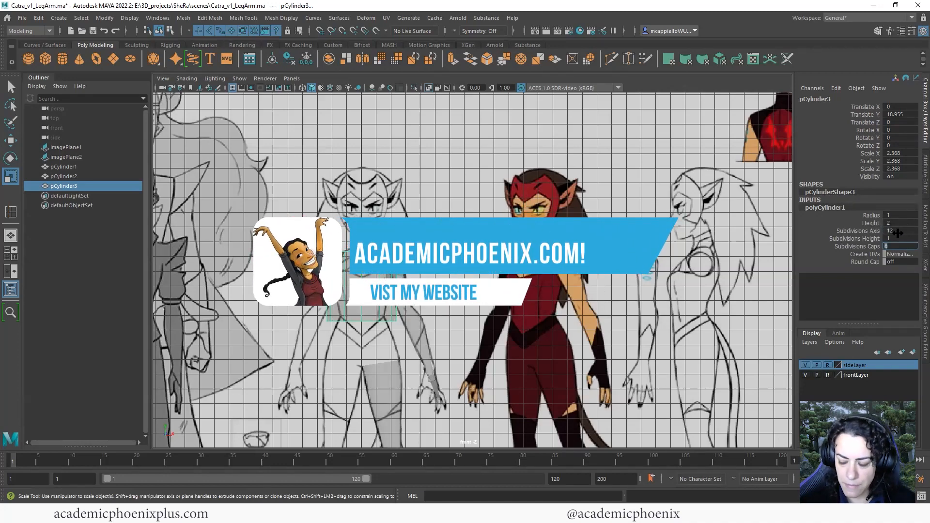
text(16)
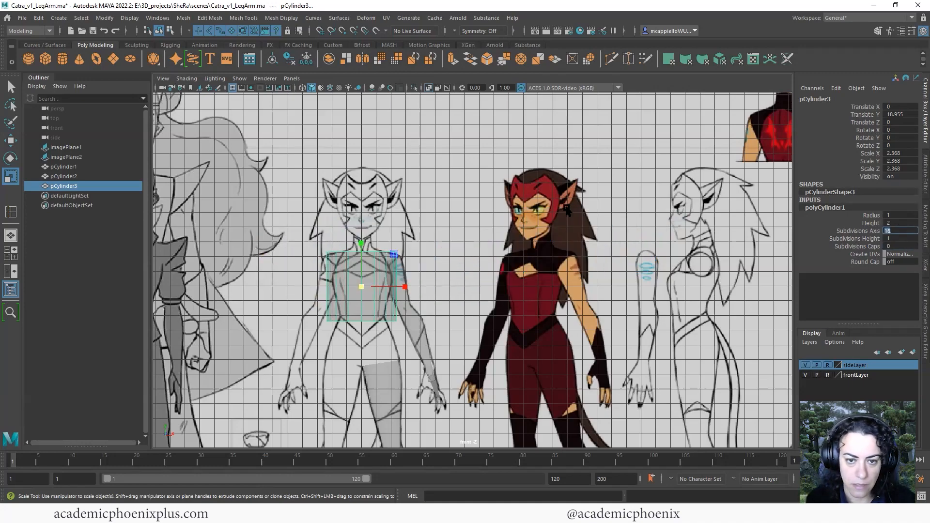
scroll(465, 307, up, 3)
click(878, 240)
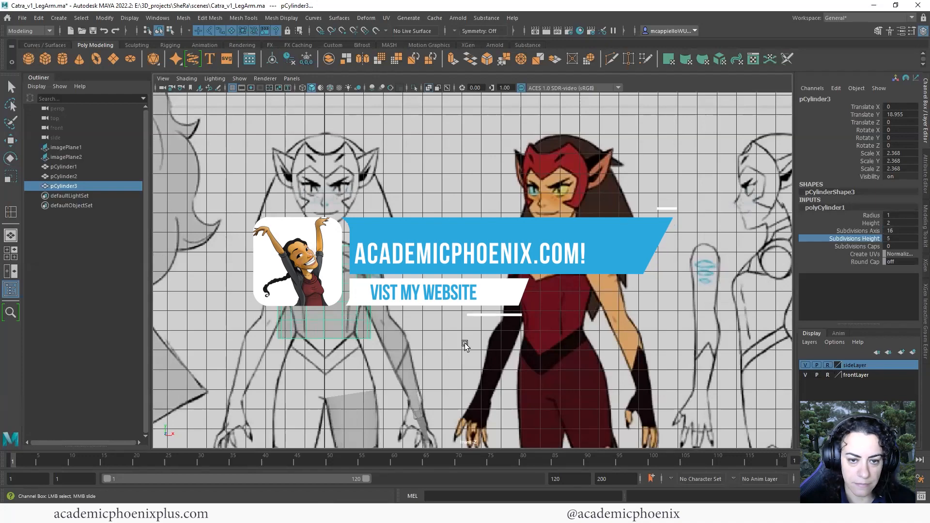
Stretch the cylinder to Scale Y 4.104 and lower it over chest and waist
key(r)
drag(325, 257, 325, 215)
key(w)
drag(325, 295, 324, 315)
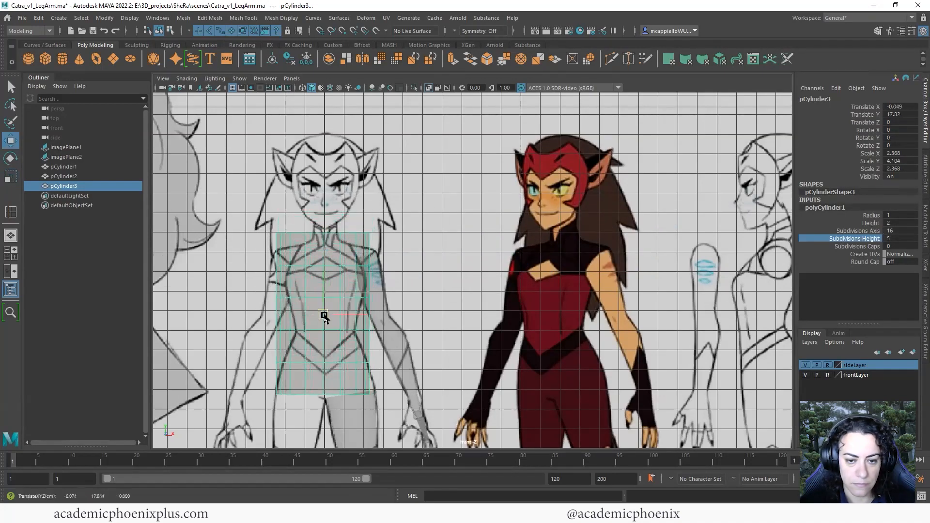